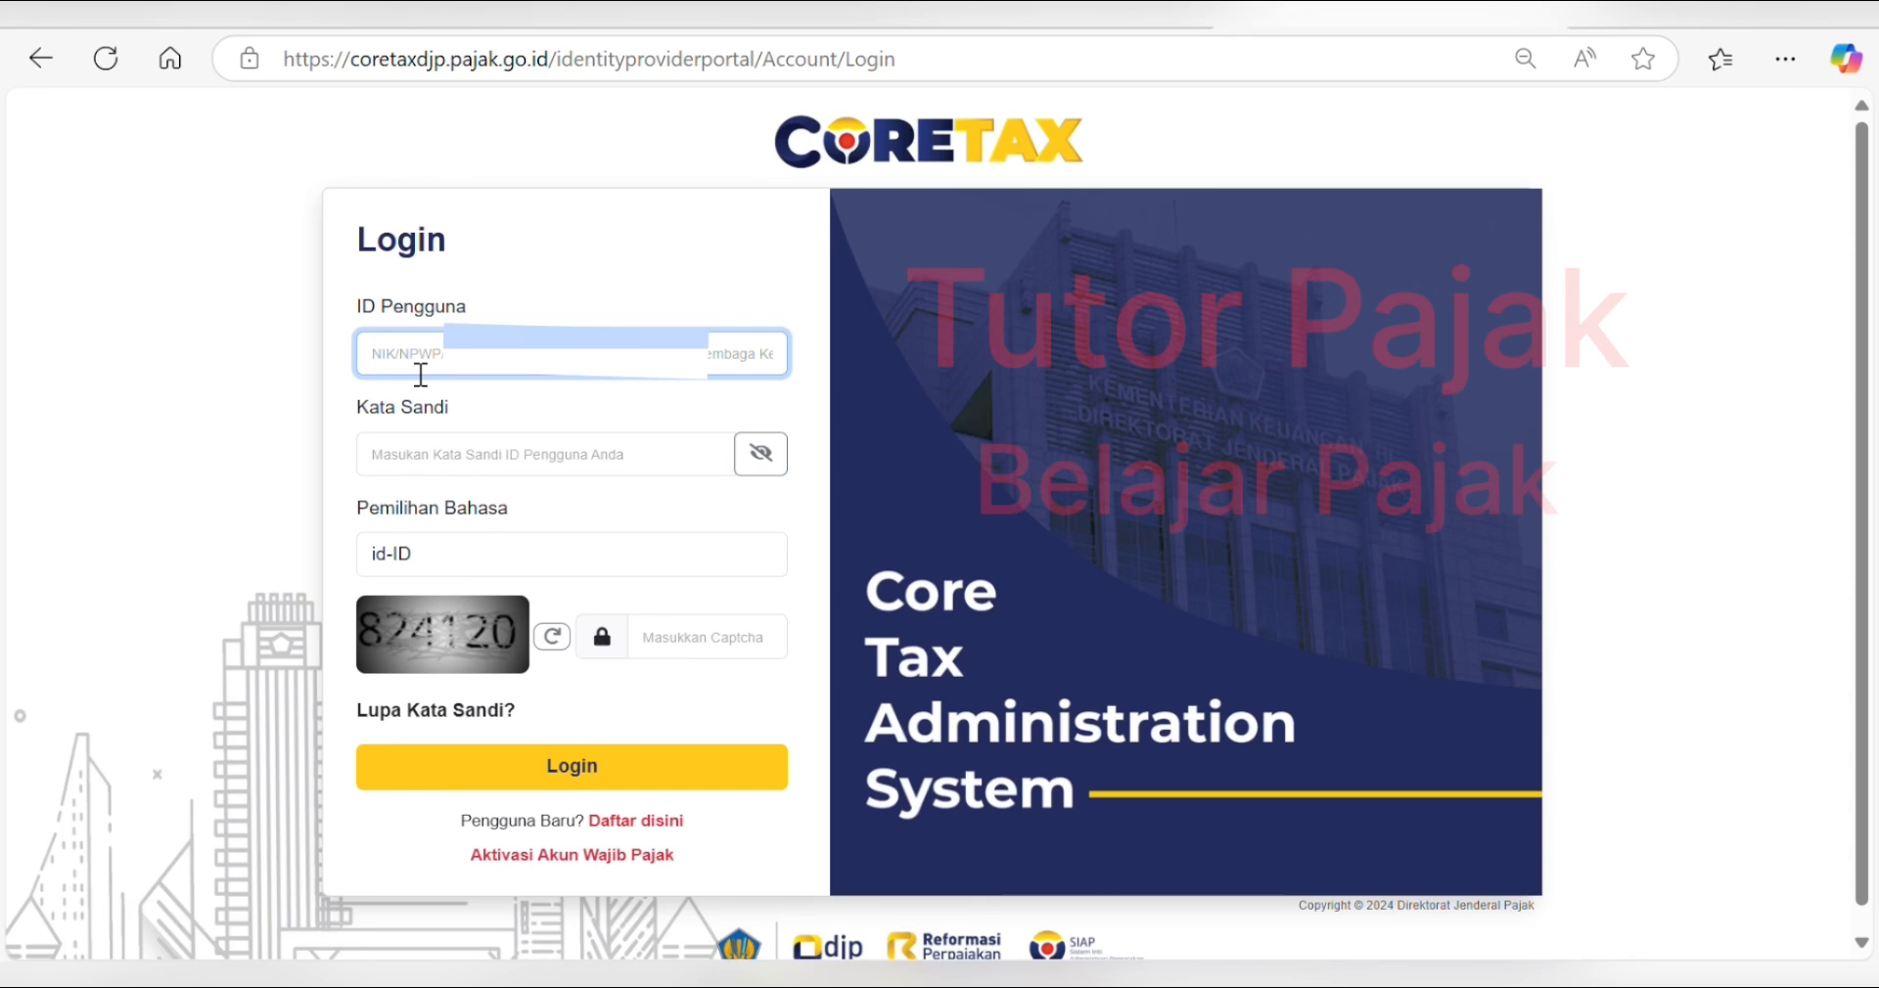
- Log in with the user ID, the account password and the captcha code
key(ctrl+v)
click(490, 455)
text(••)
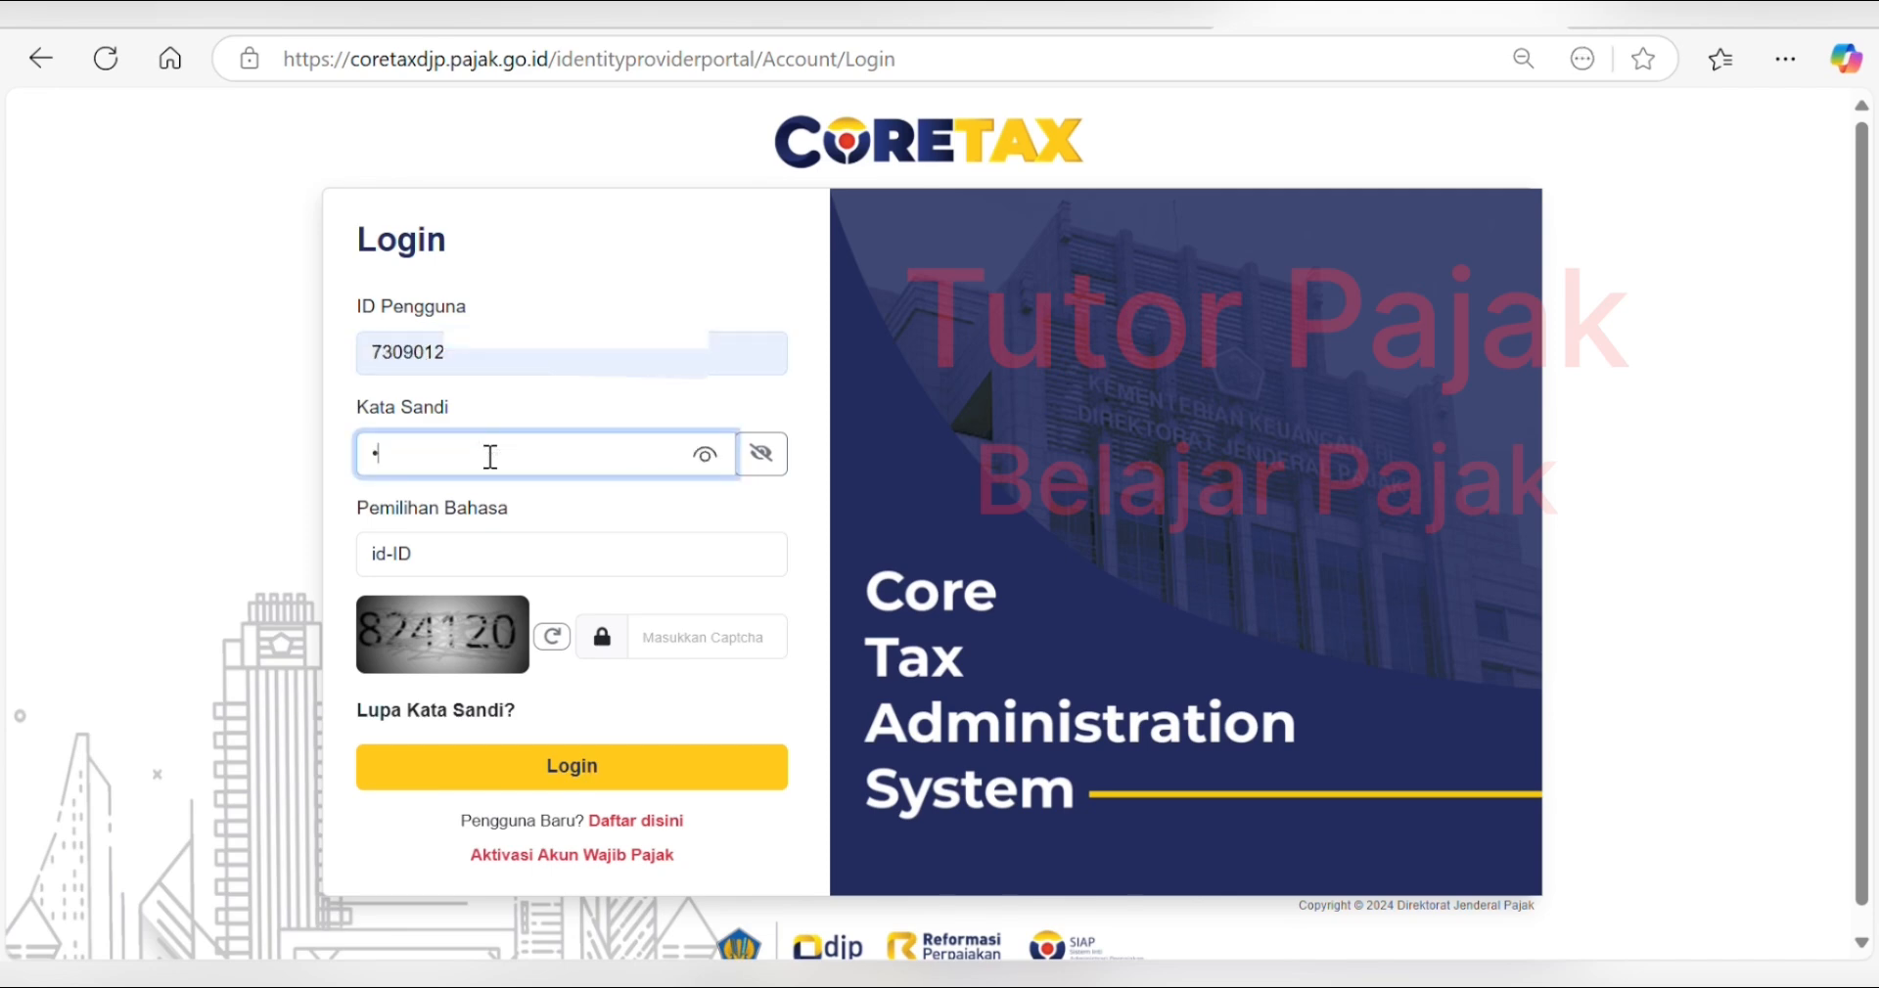
text(•••••••)
click(753, 649)
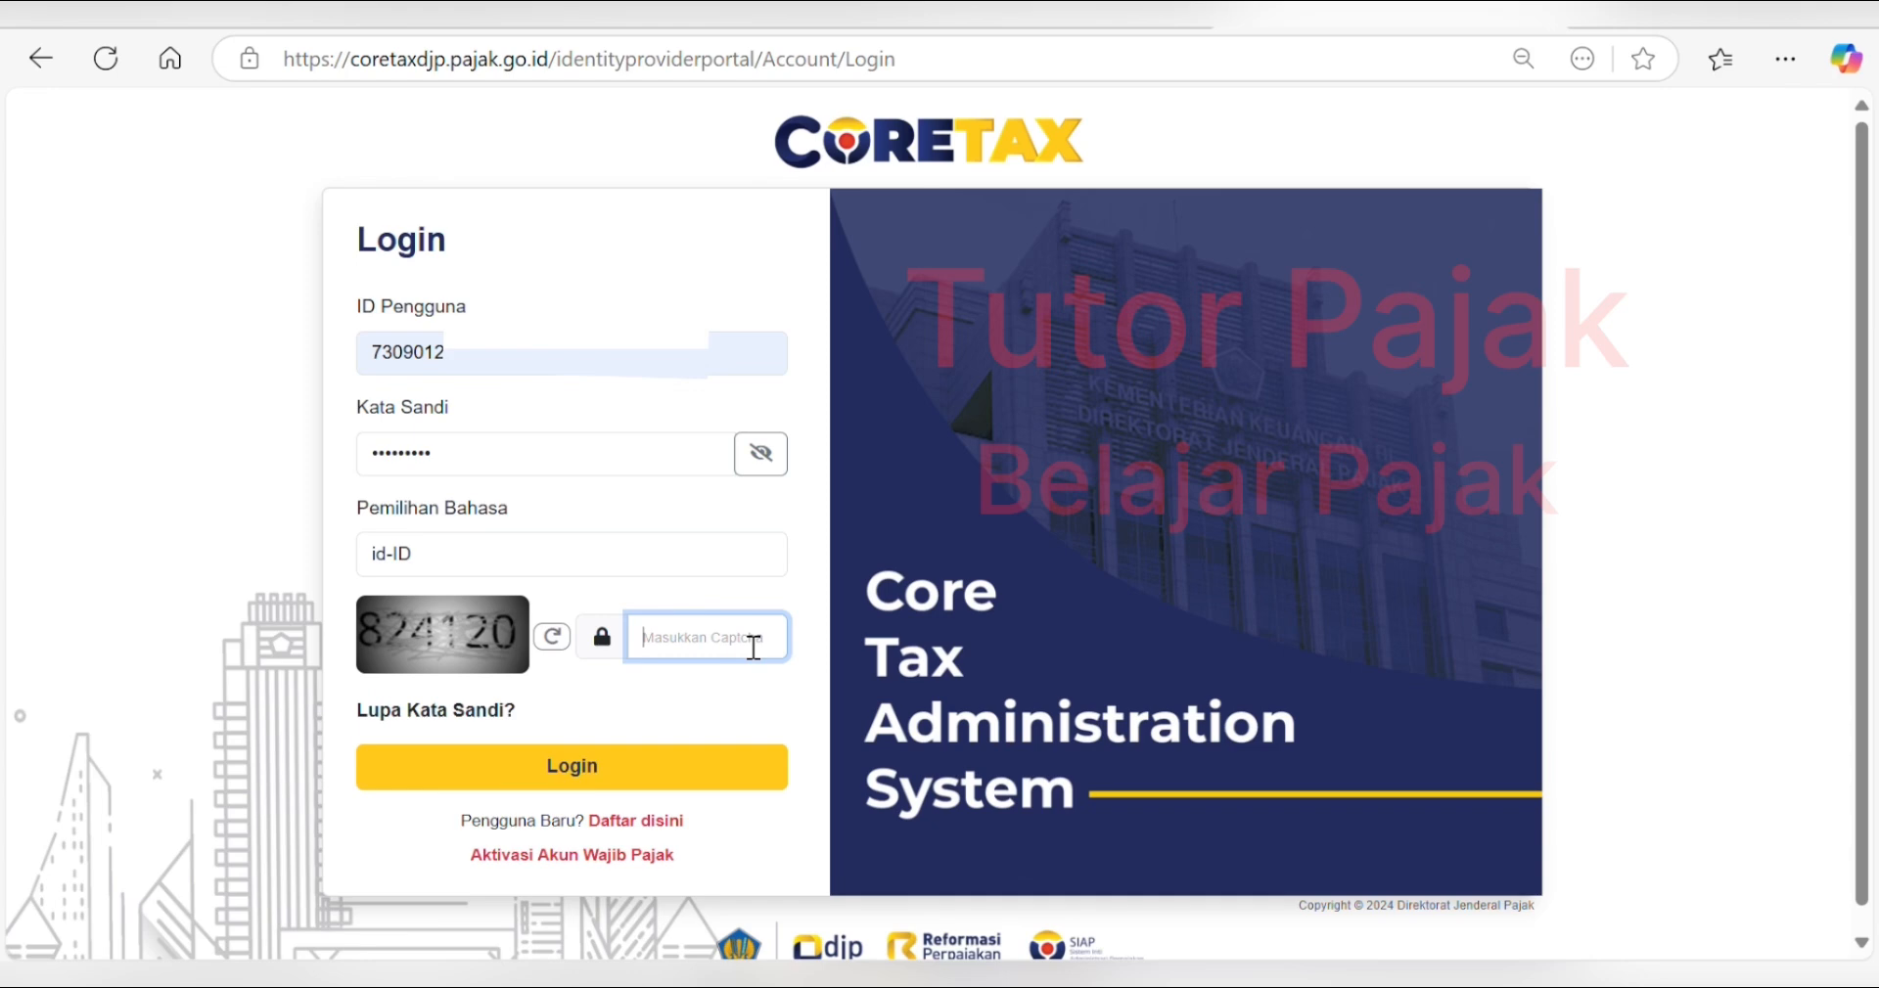
text(824120)
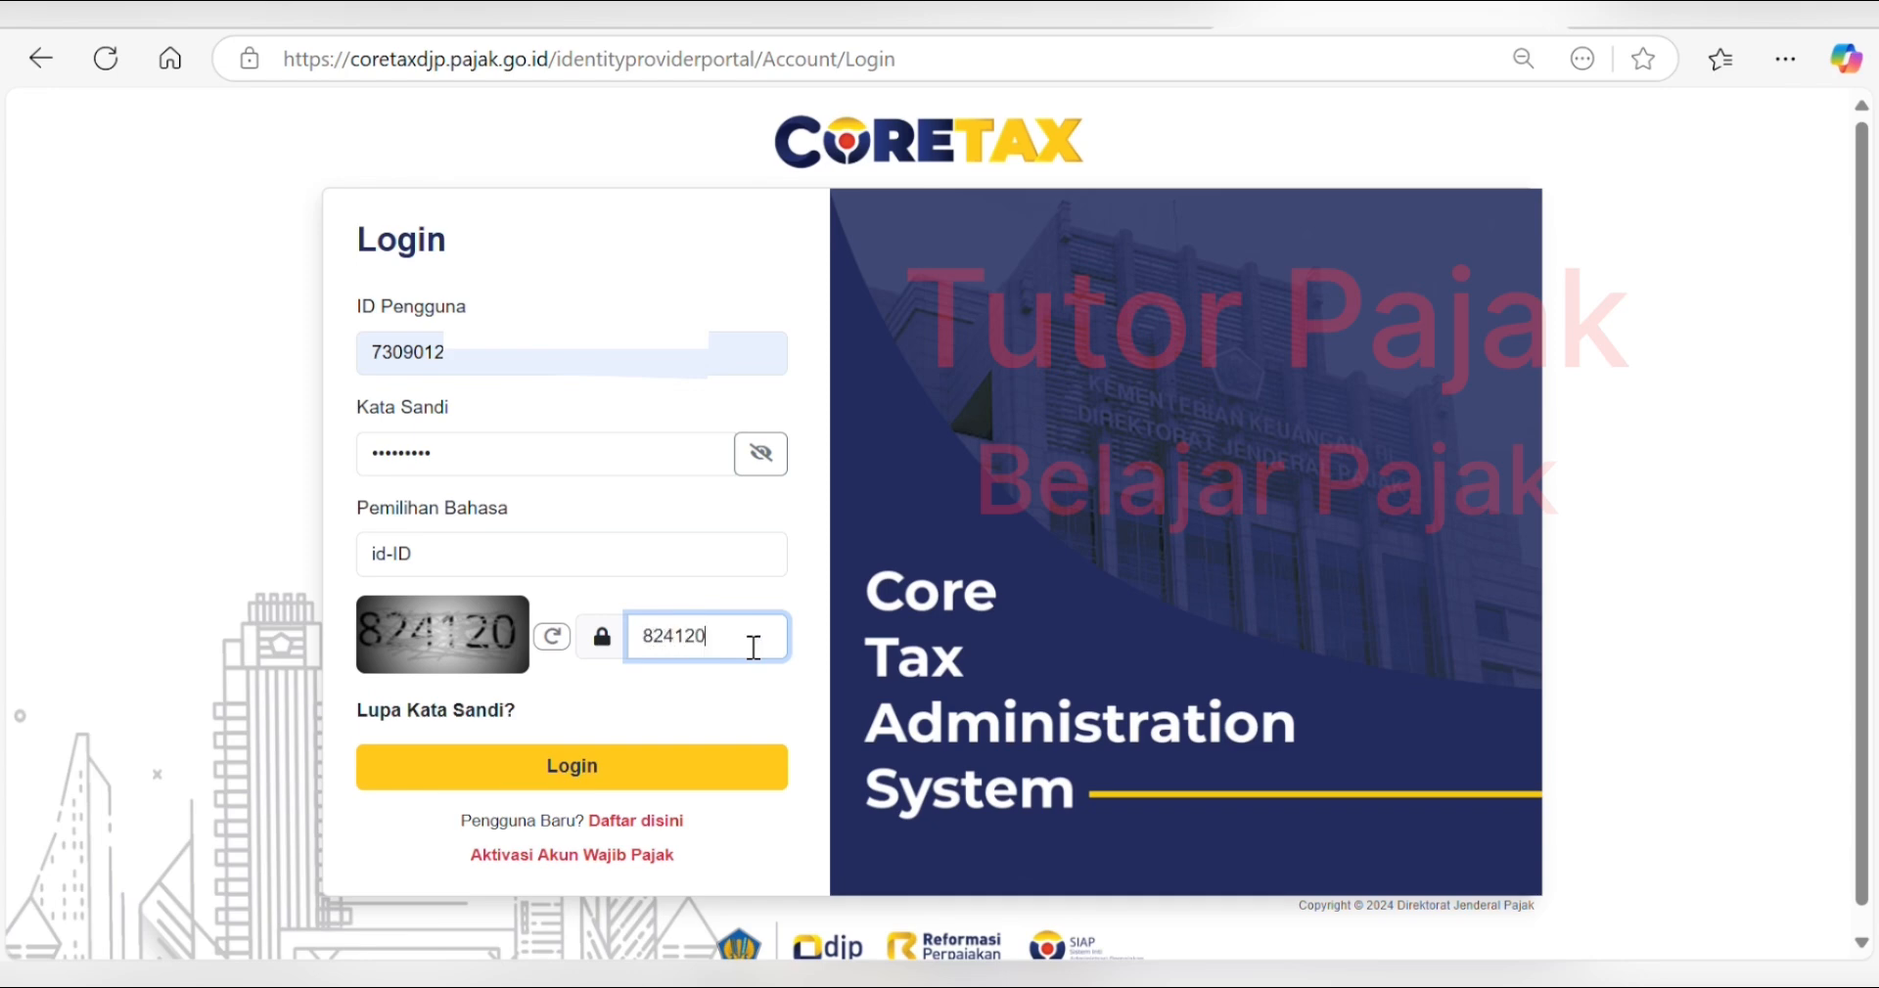
click(546, 783)
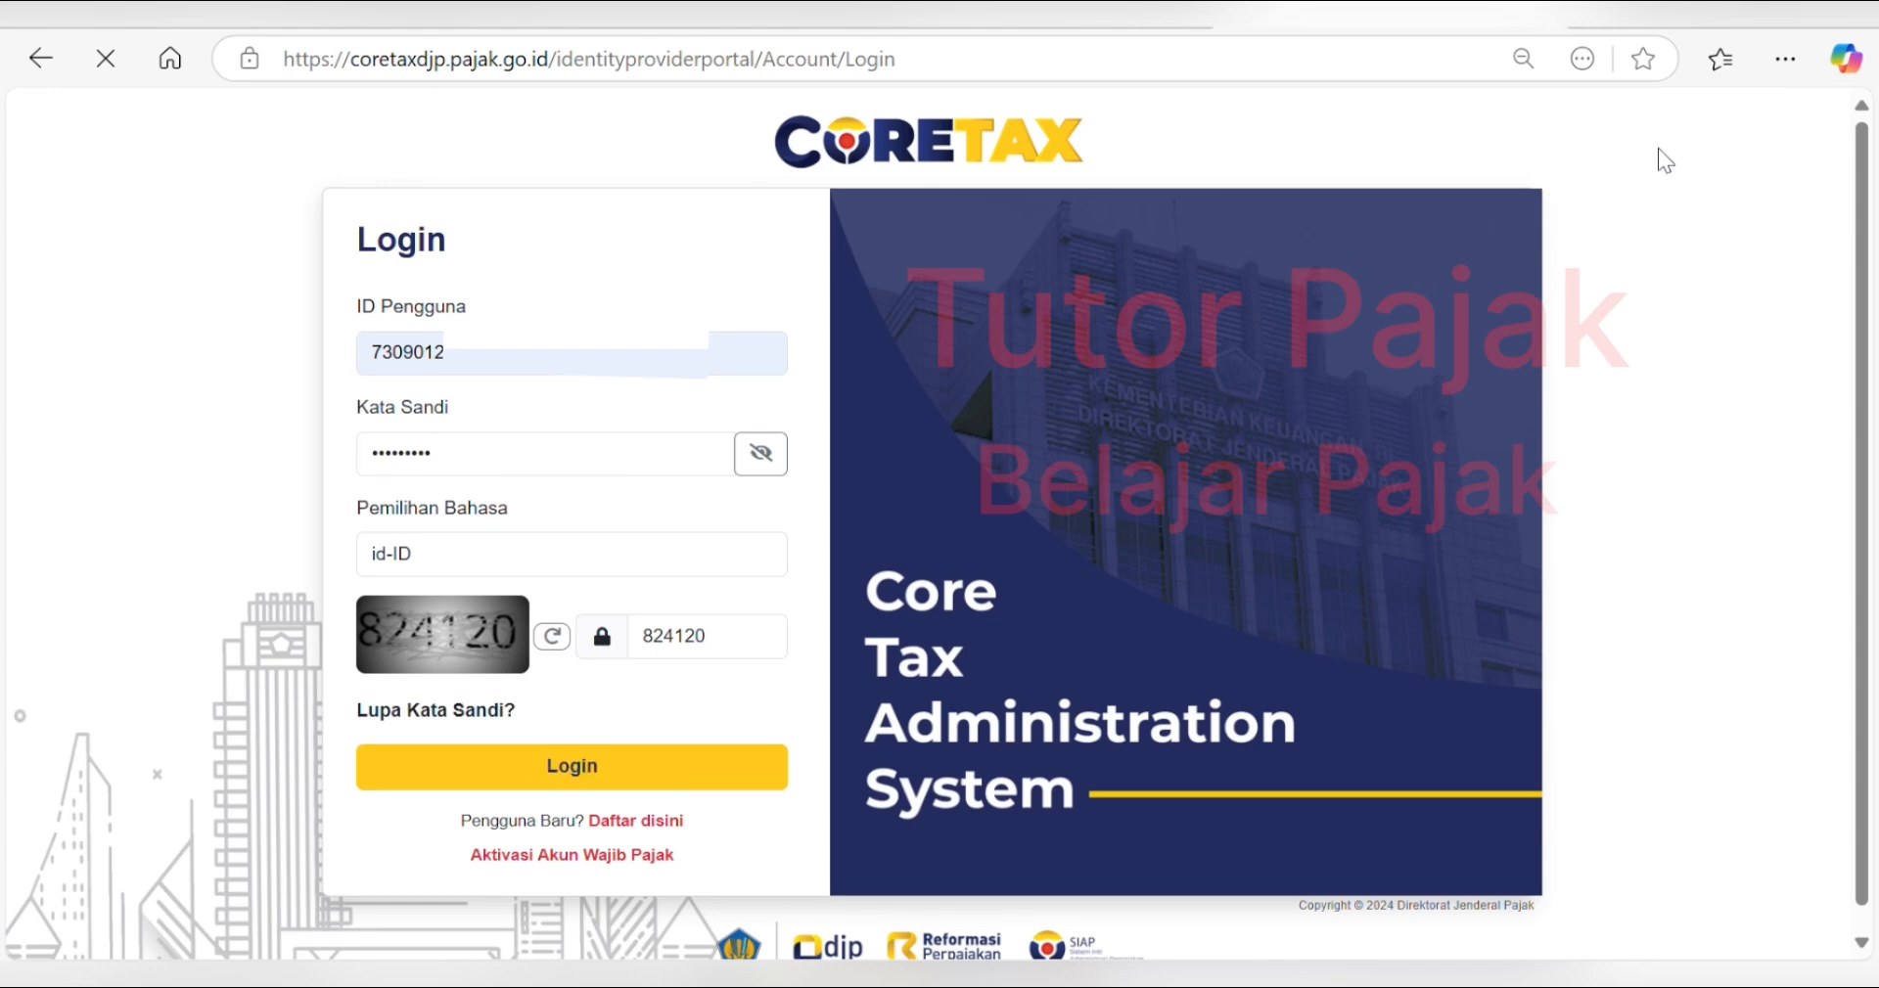
- Finish logging in and act on behalf of the Sulawesi Selatan taxpayer entity
click(581, 768)
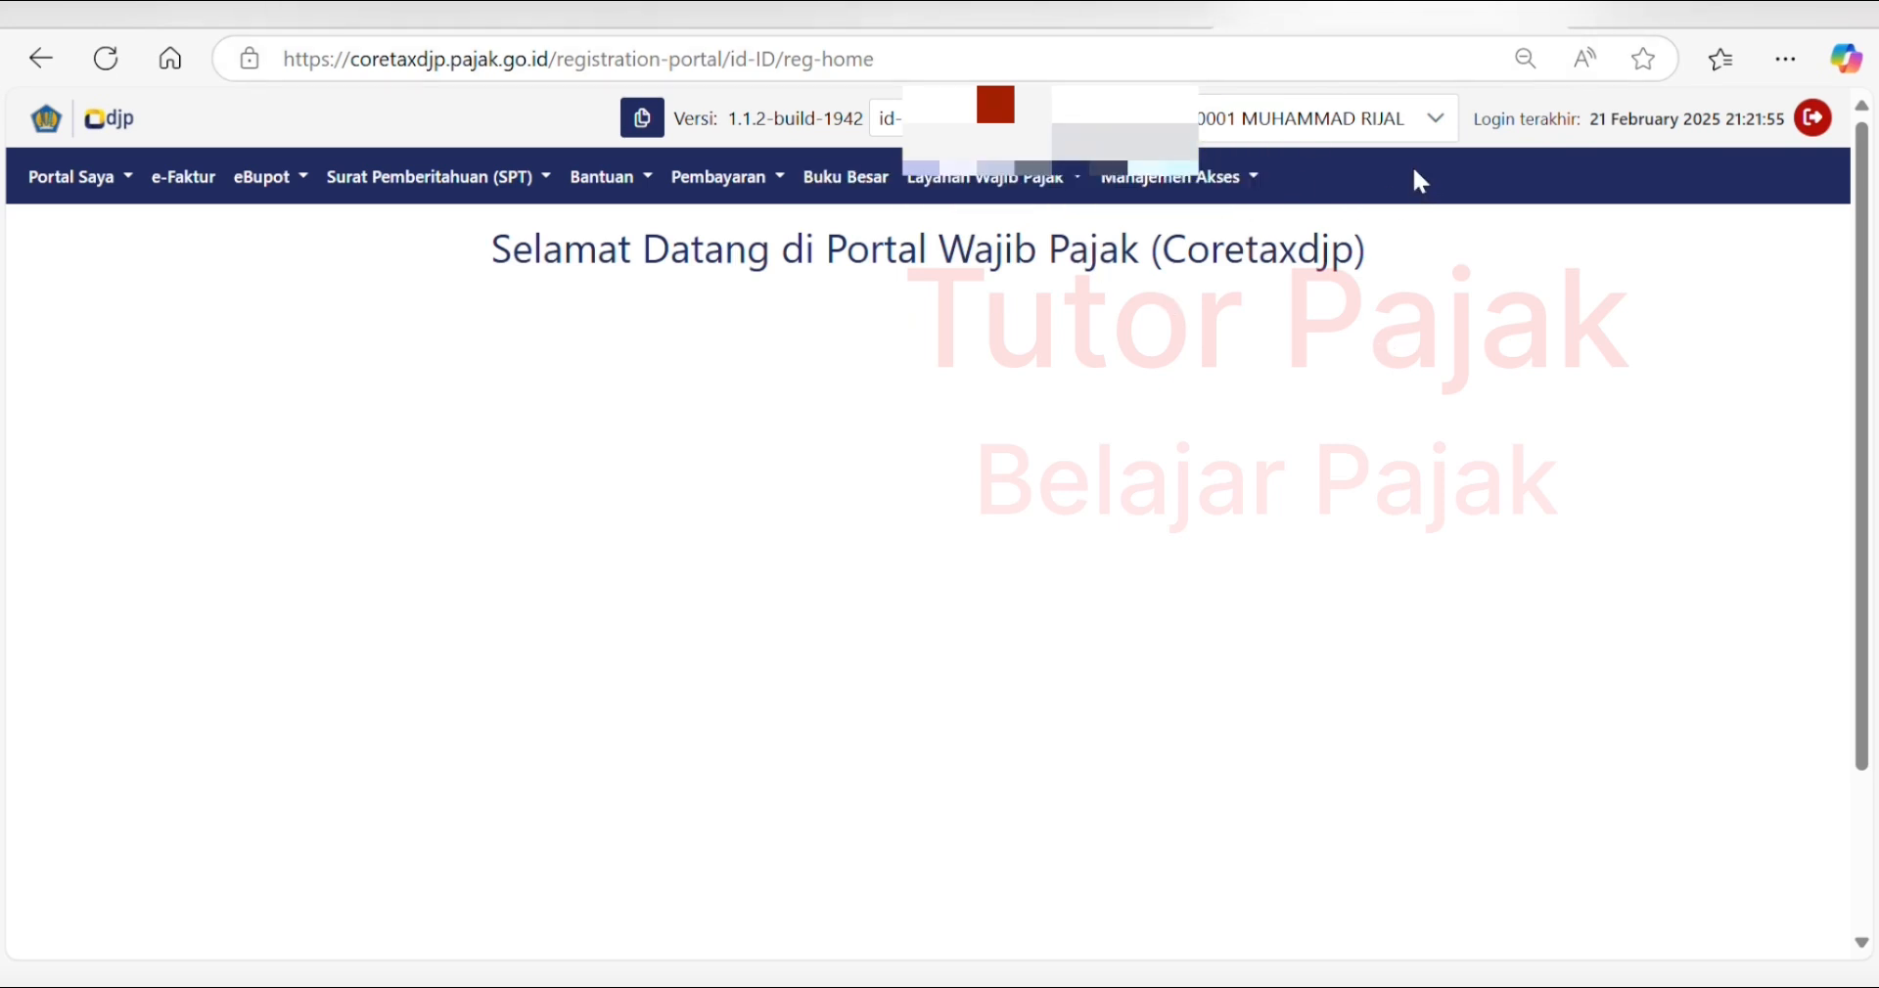
click(1435, 119)
click(1435, 122)
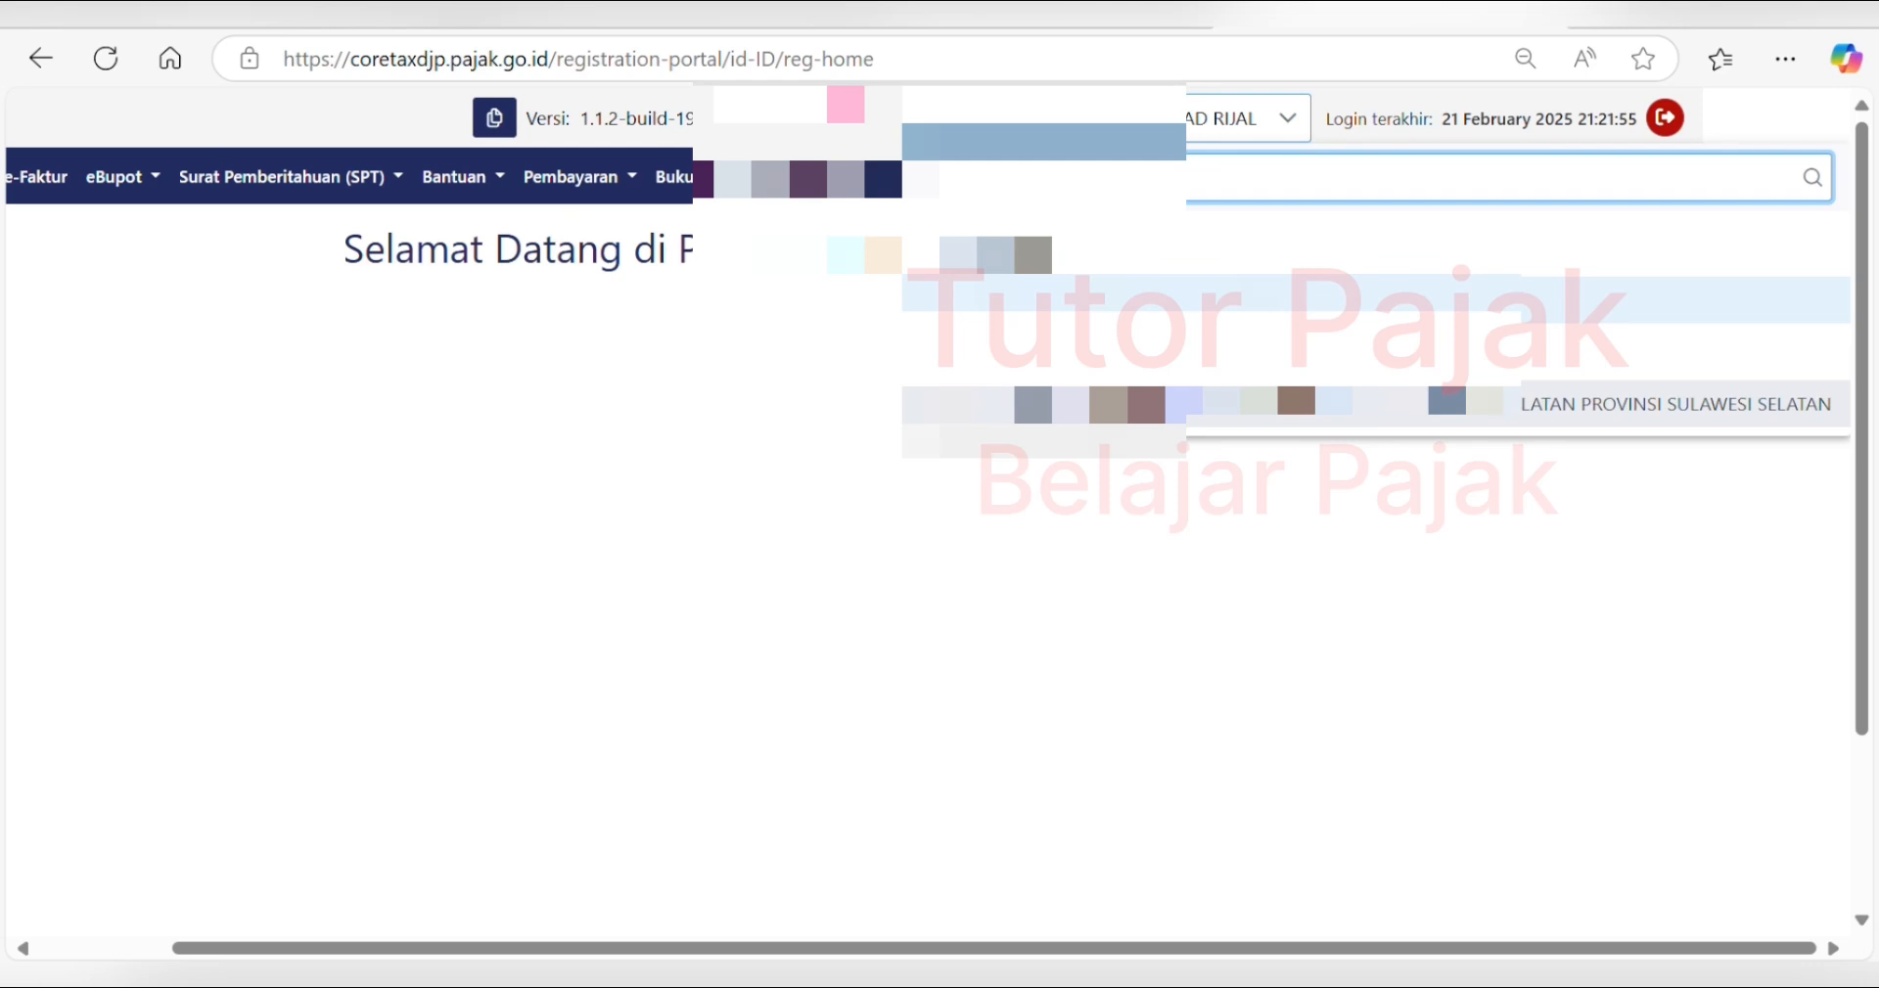
click(1297, 403)
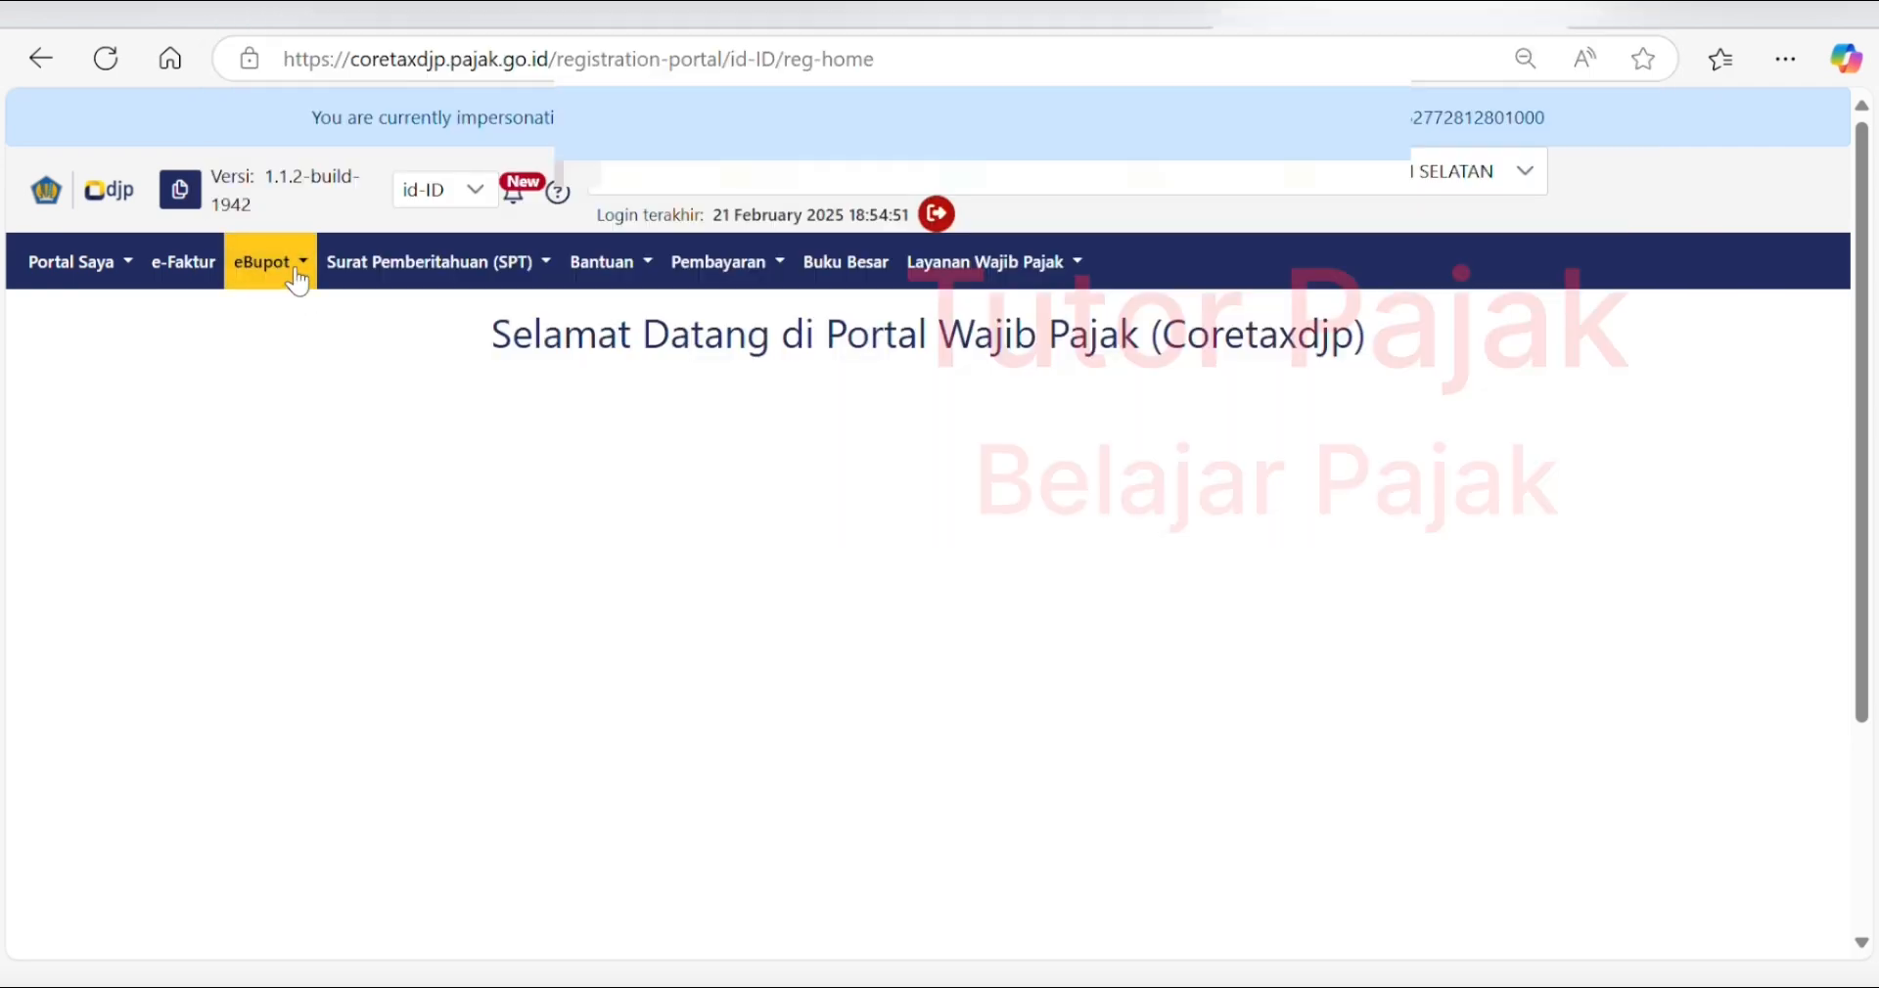
- Show the eBupot menu listing BPPU, BPNR, BP 21 and the other slip services
click(293, 274)
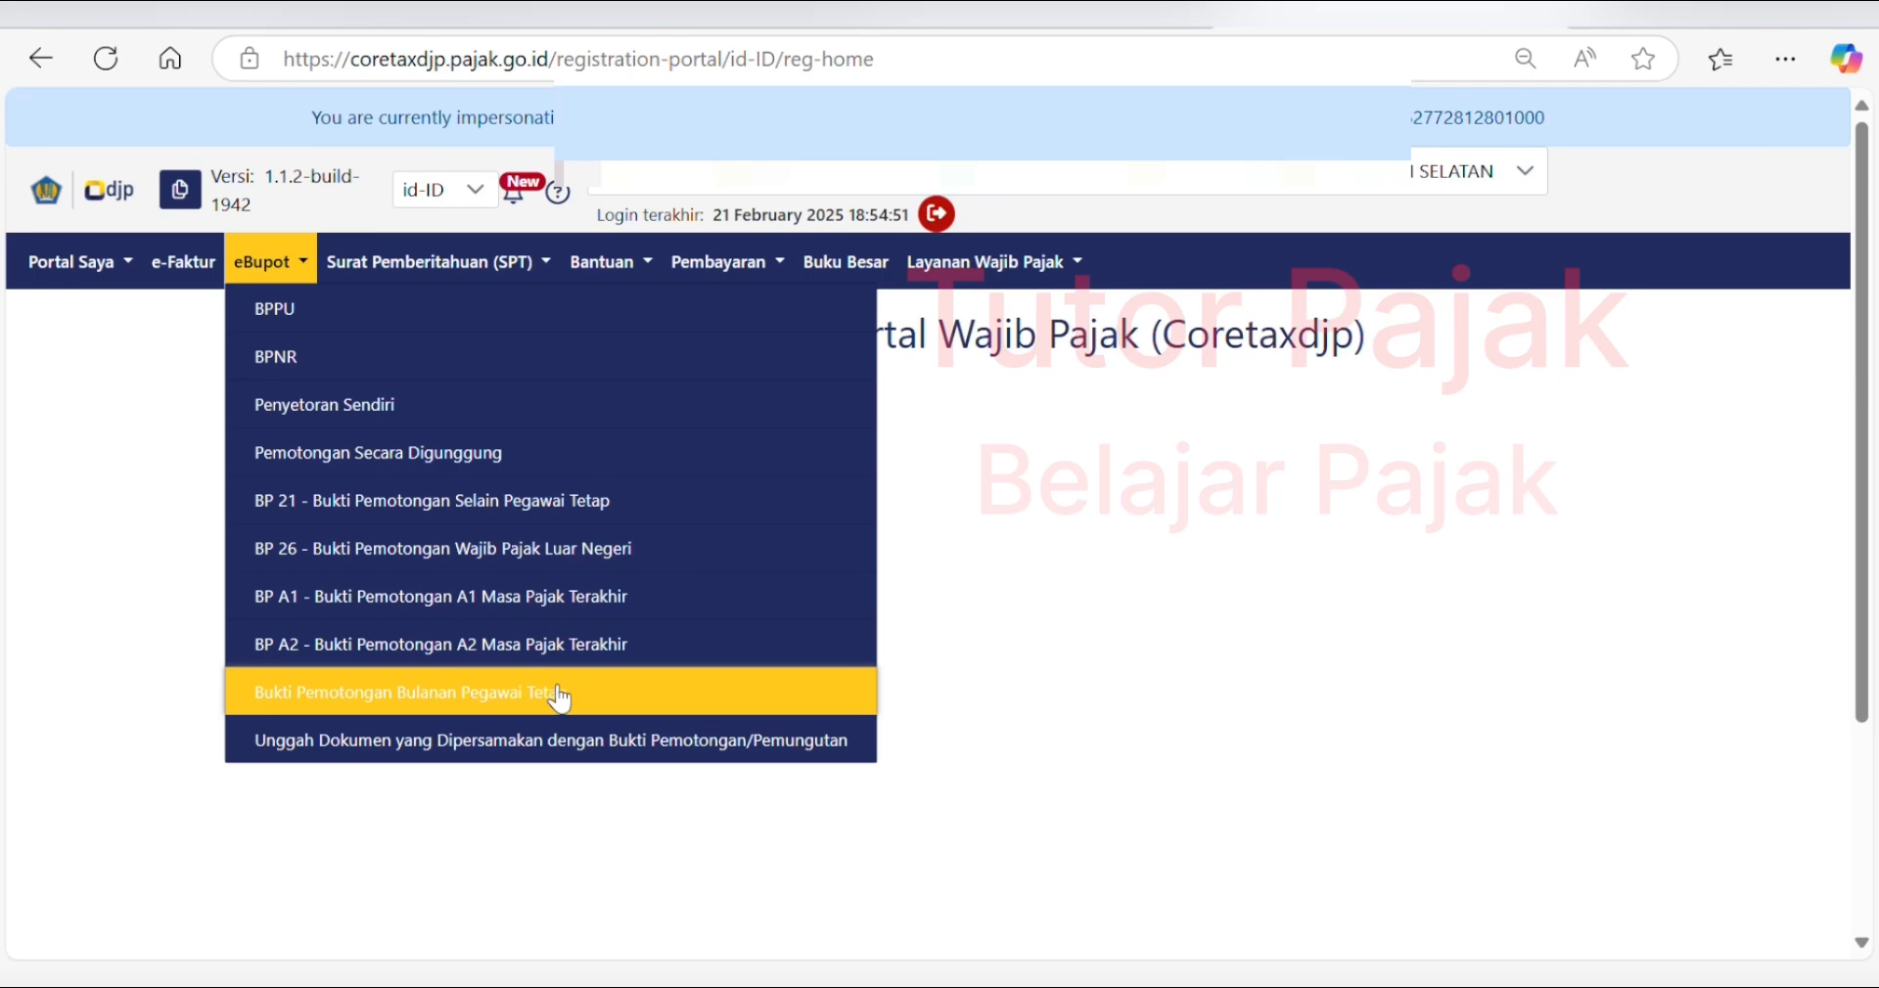
- Choose 'Bukti Pemotongan Bulanan Pegawai Tetap' from the eBupot menu
click(518, 697)
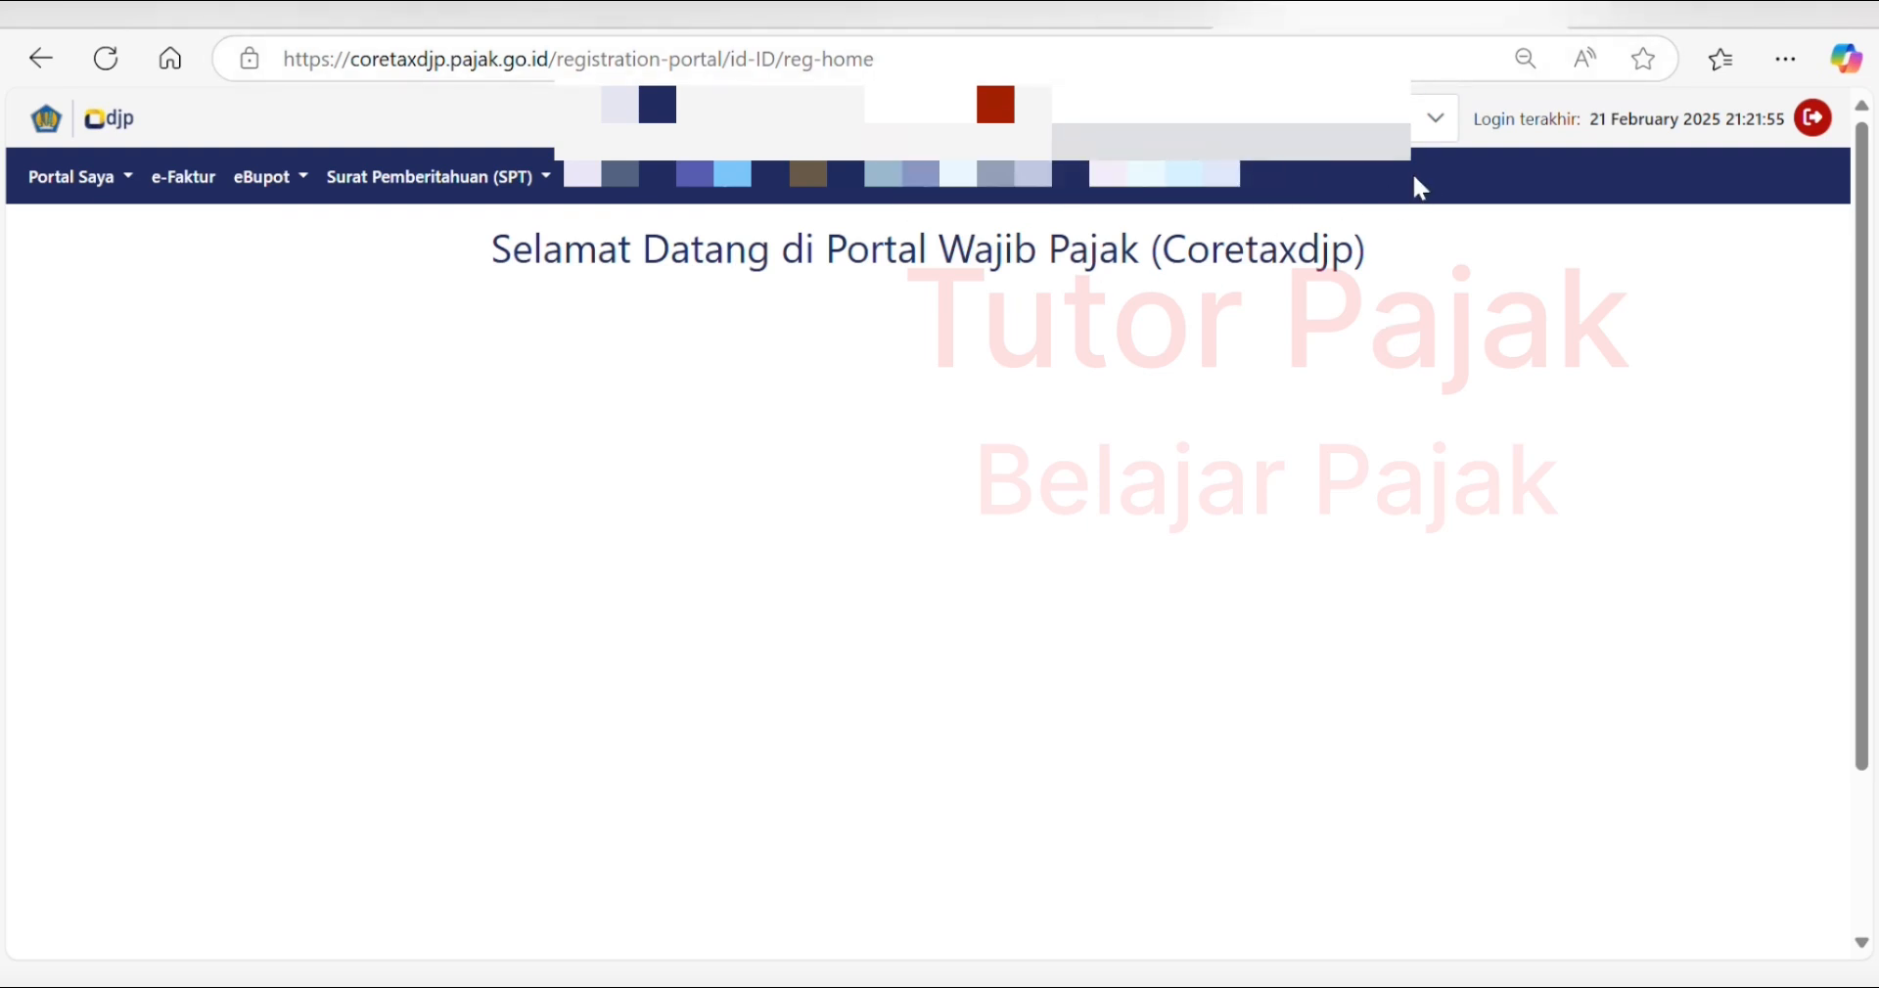
- Act on behalf of the SKPD Dinas Pendidikan Provinsi Sulawesi Selatan taxpayer entity
click(1435, 125)
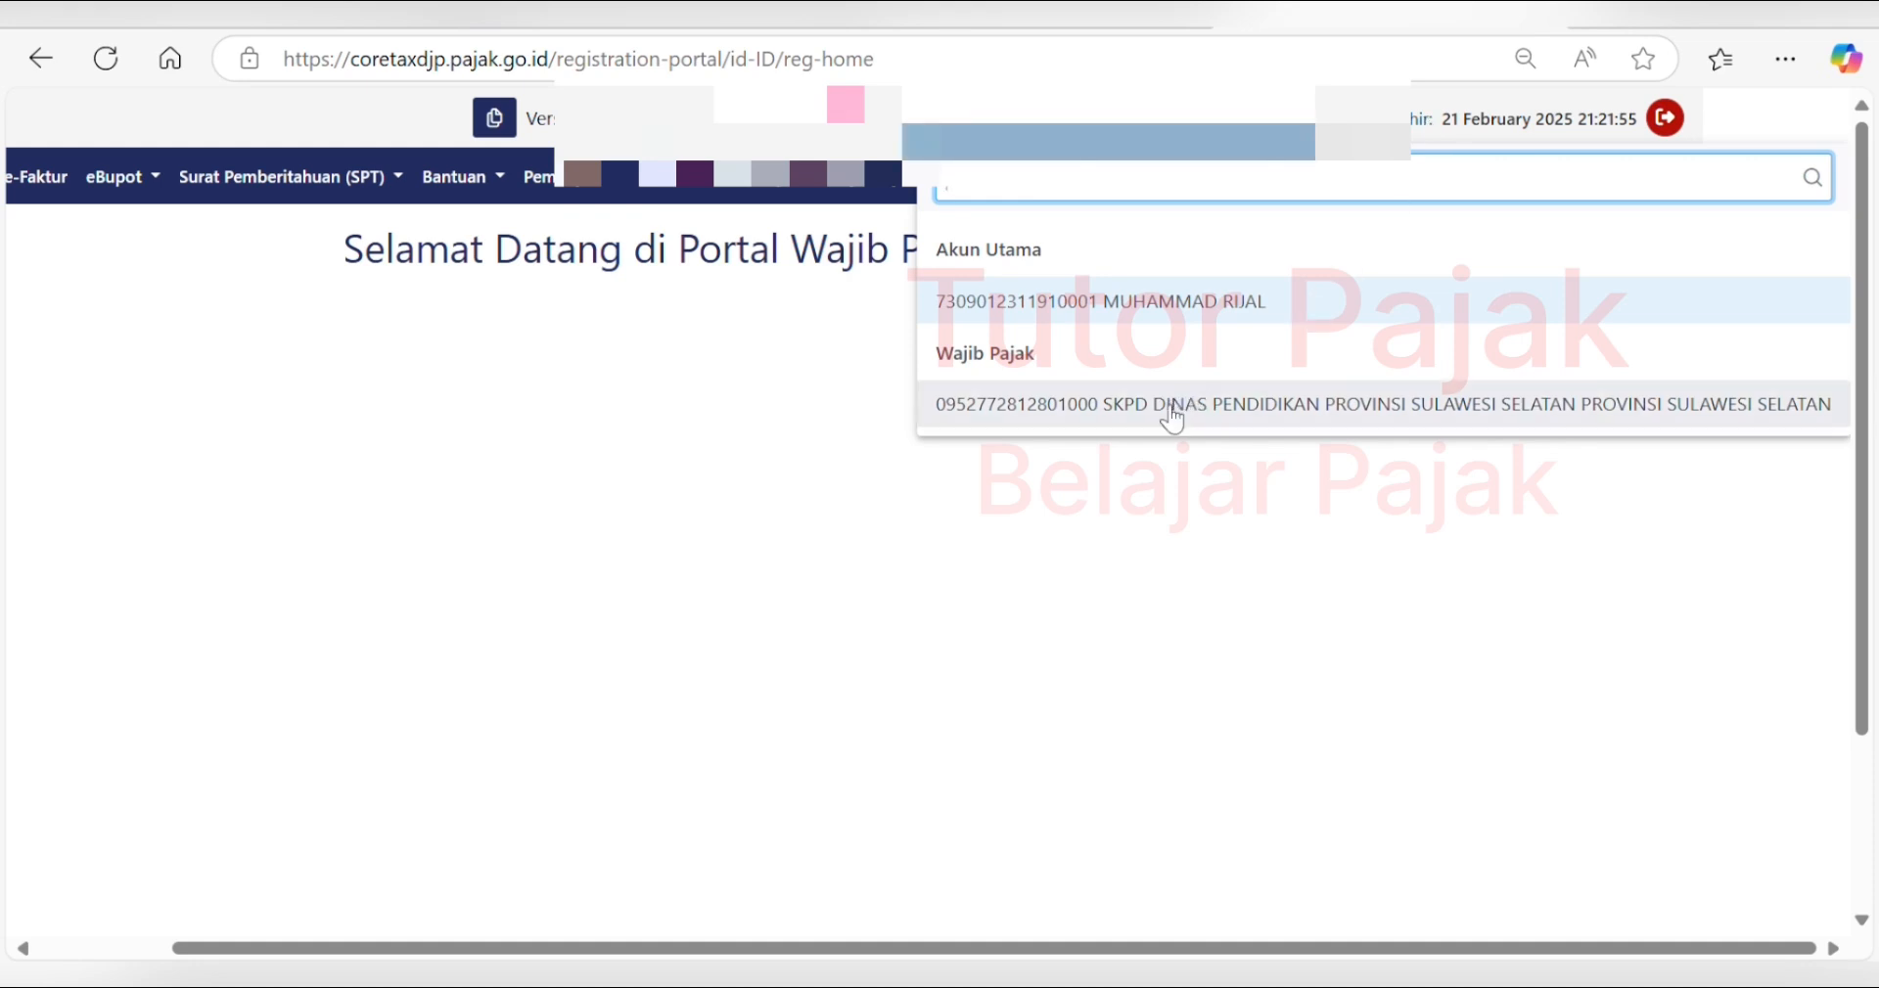
click(1008, 411)
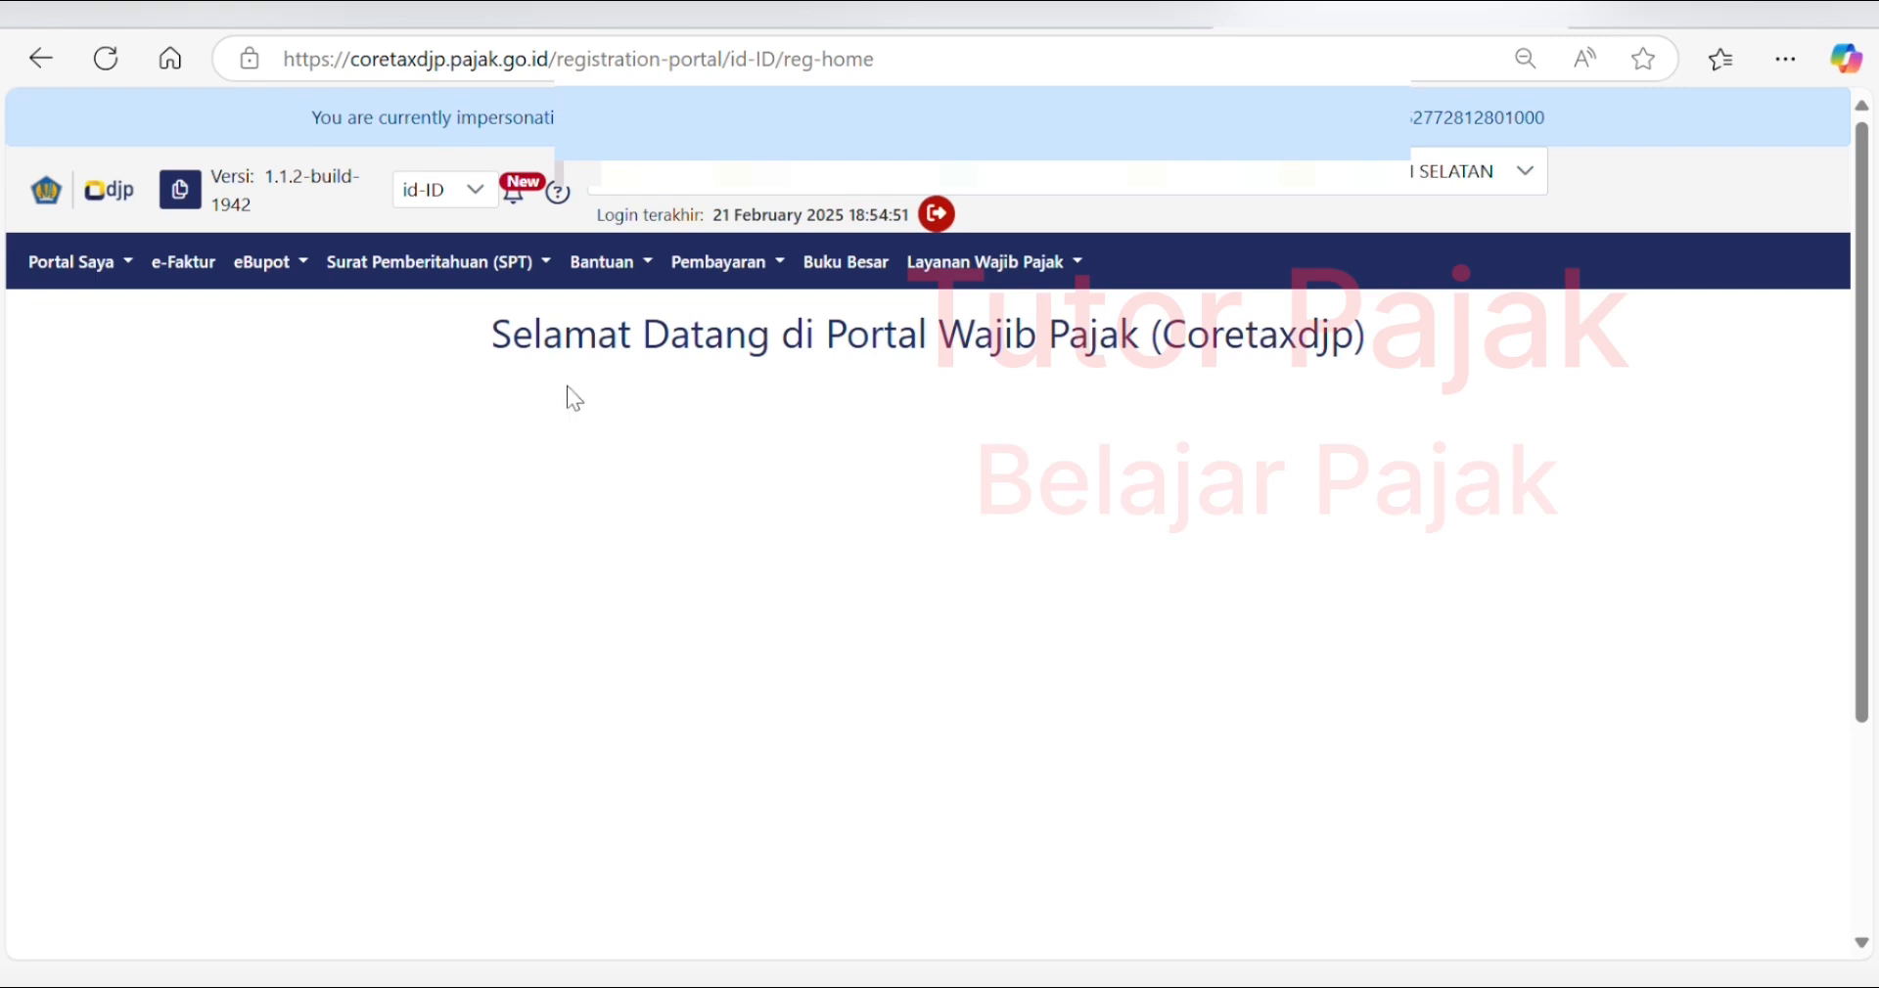
- Show the eBupot menu for the Sulawesi Selatan entity
click(295, 273)
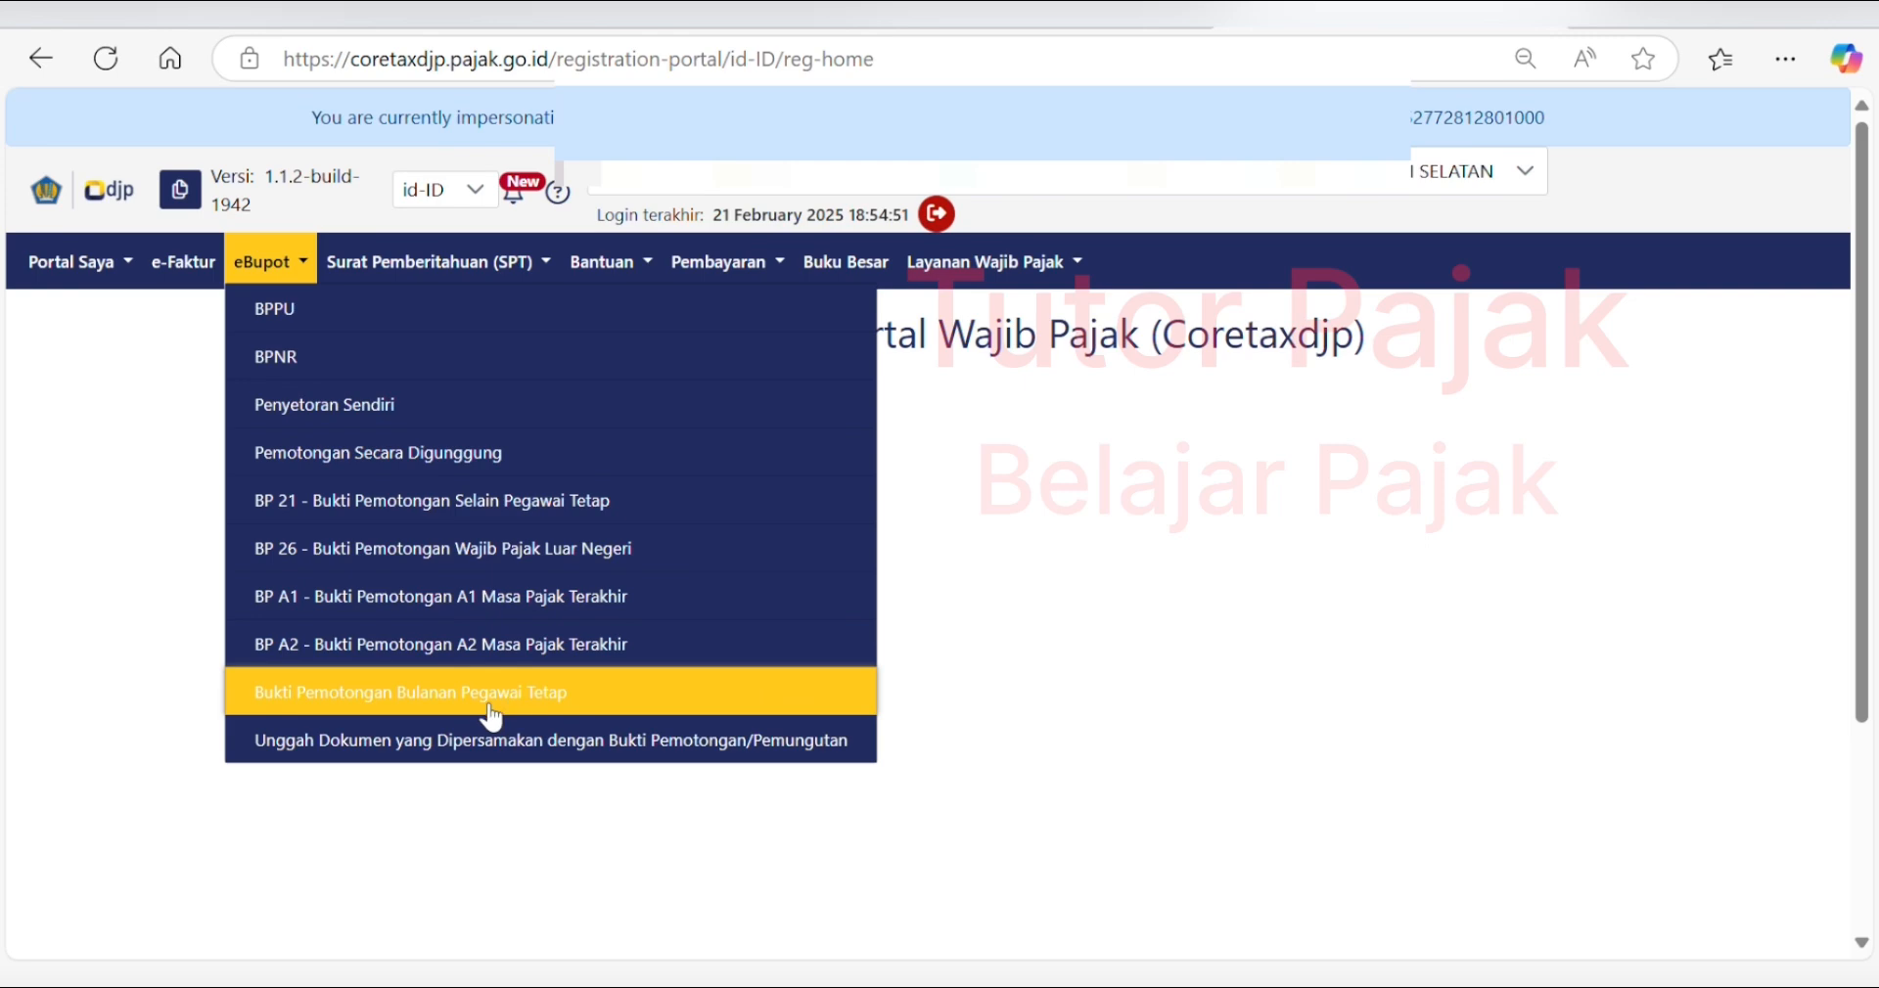
- Open the monthly permanent-employee slips and create a new blank EBUPOT MP slip
click(524, 697)
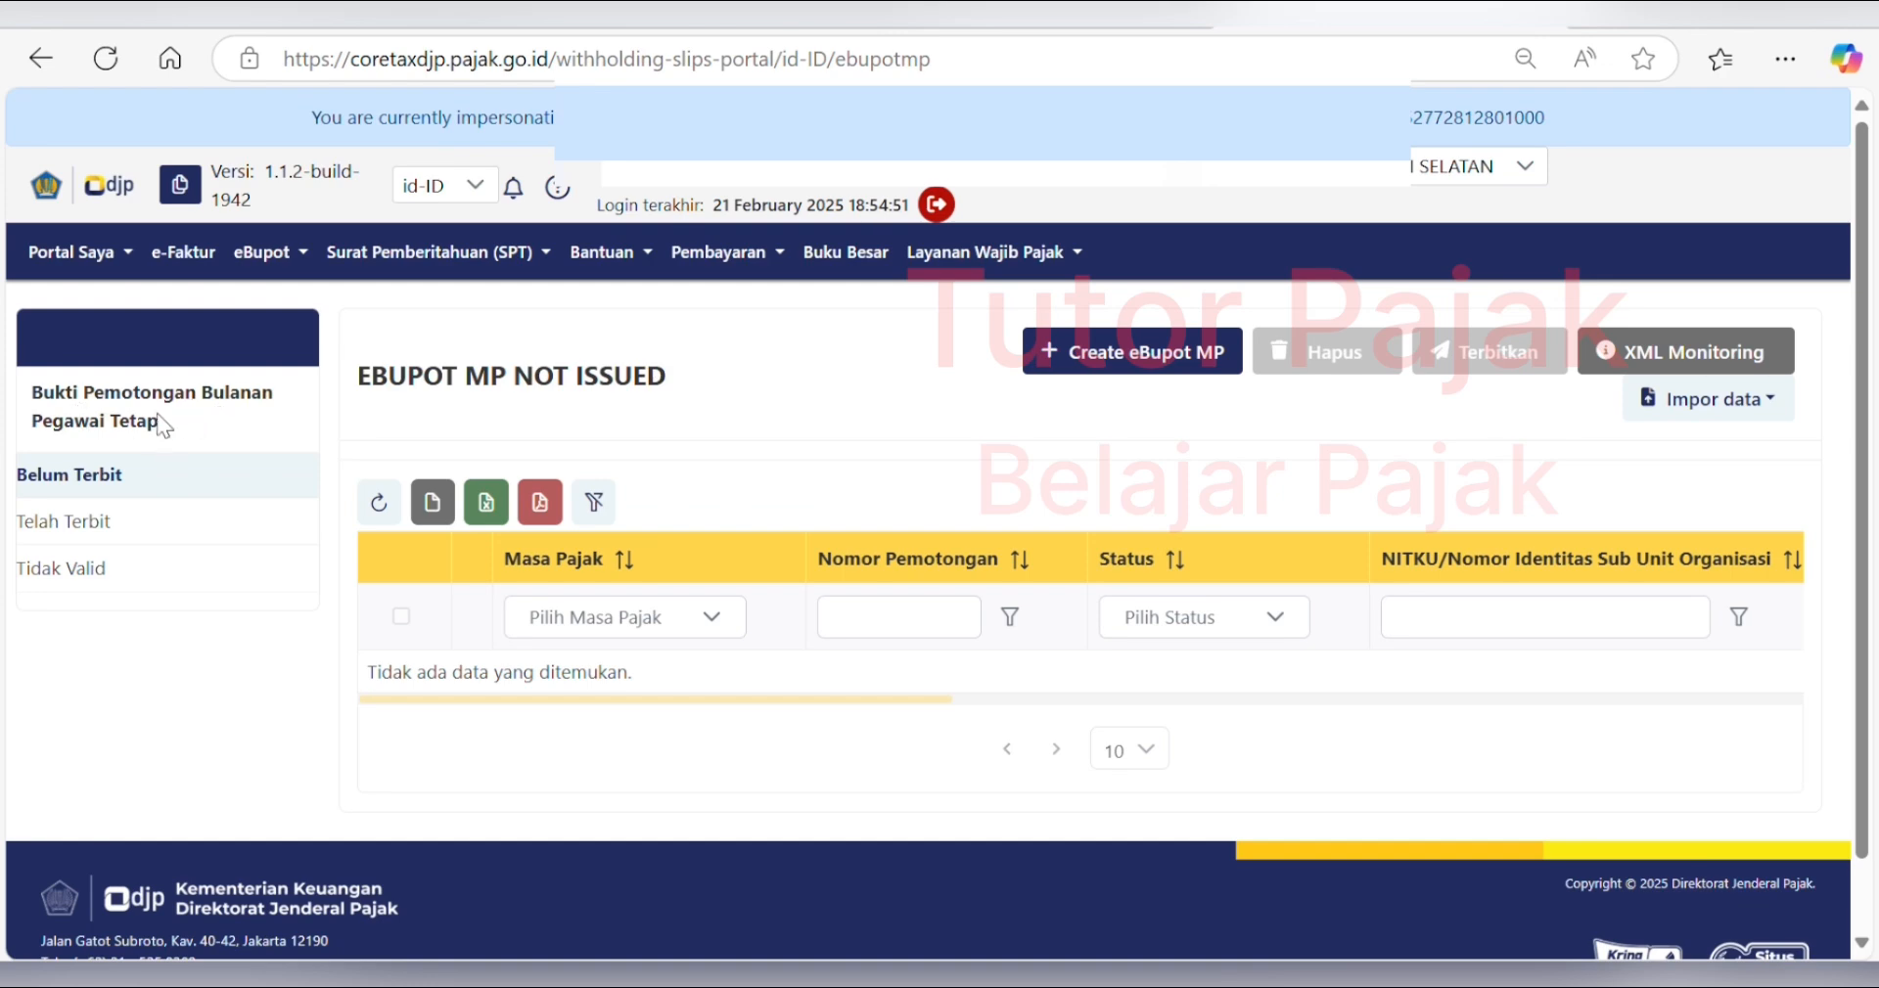
click(1147, 372)
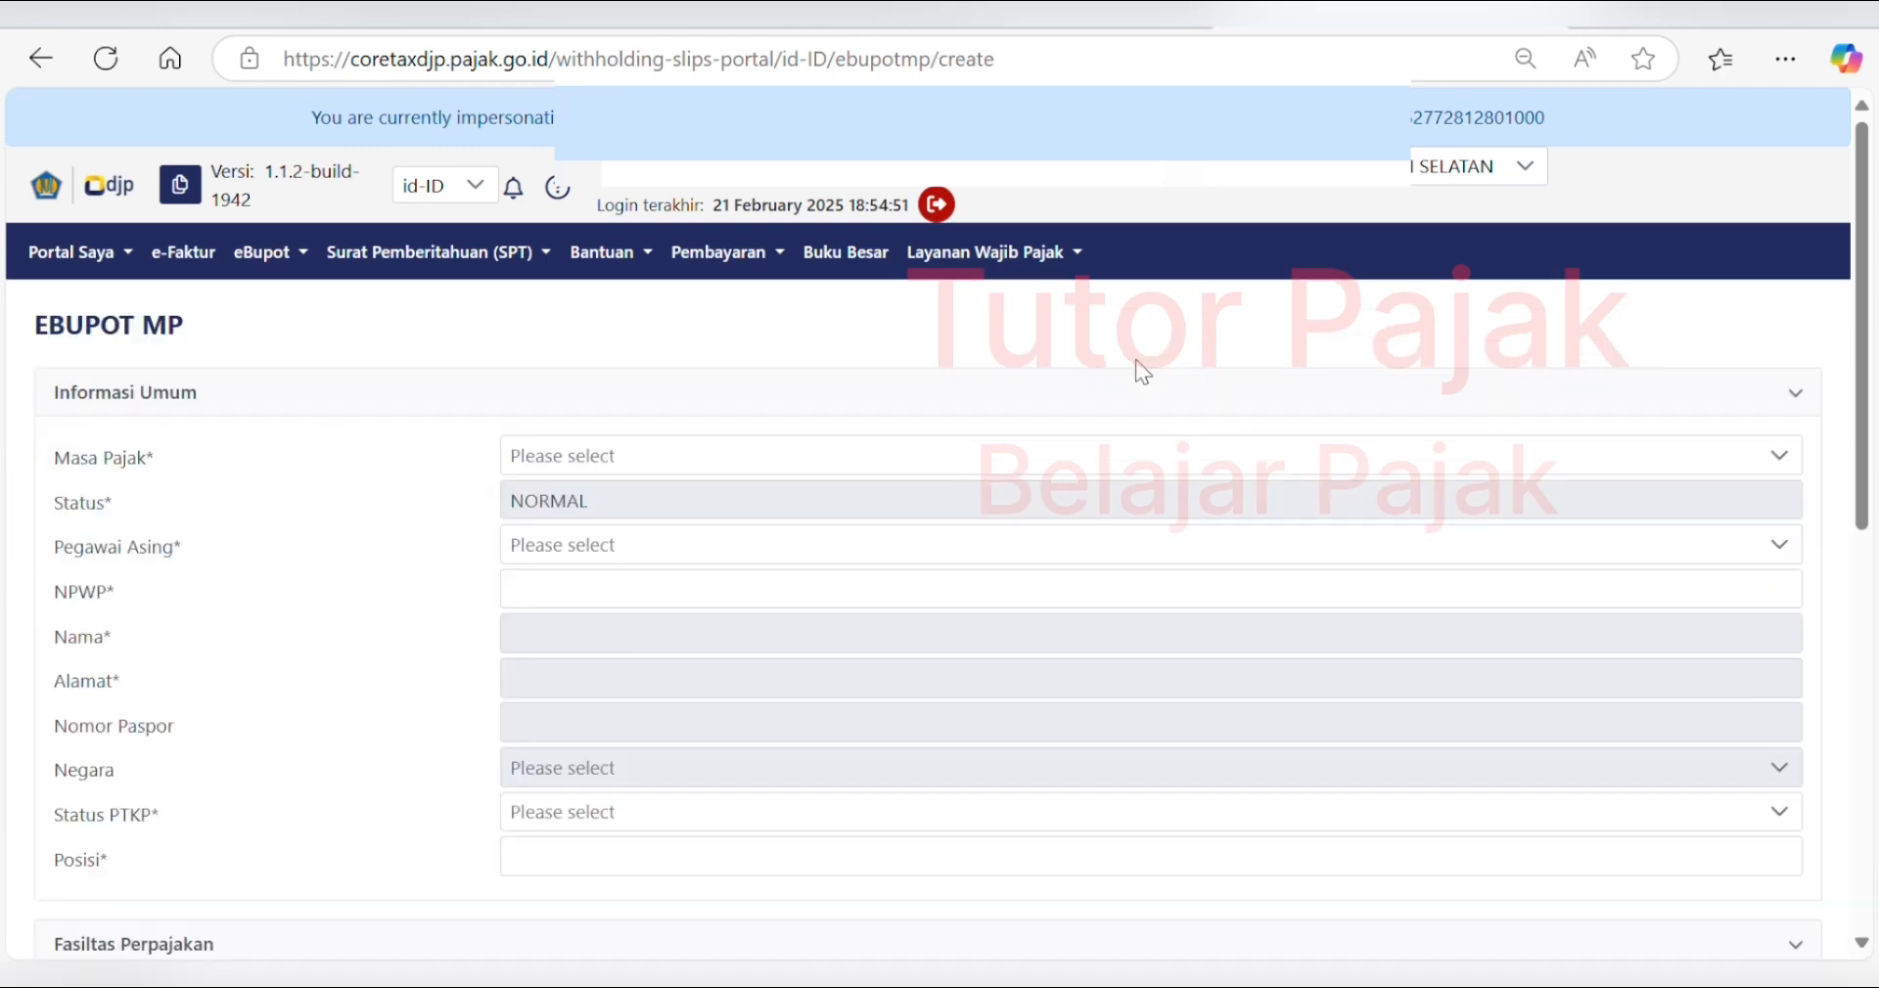
- Set Masa Pajak to Januari 2025 and Pegawai Asing to Tidak
click(695, 469)
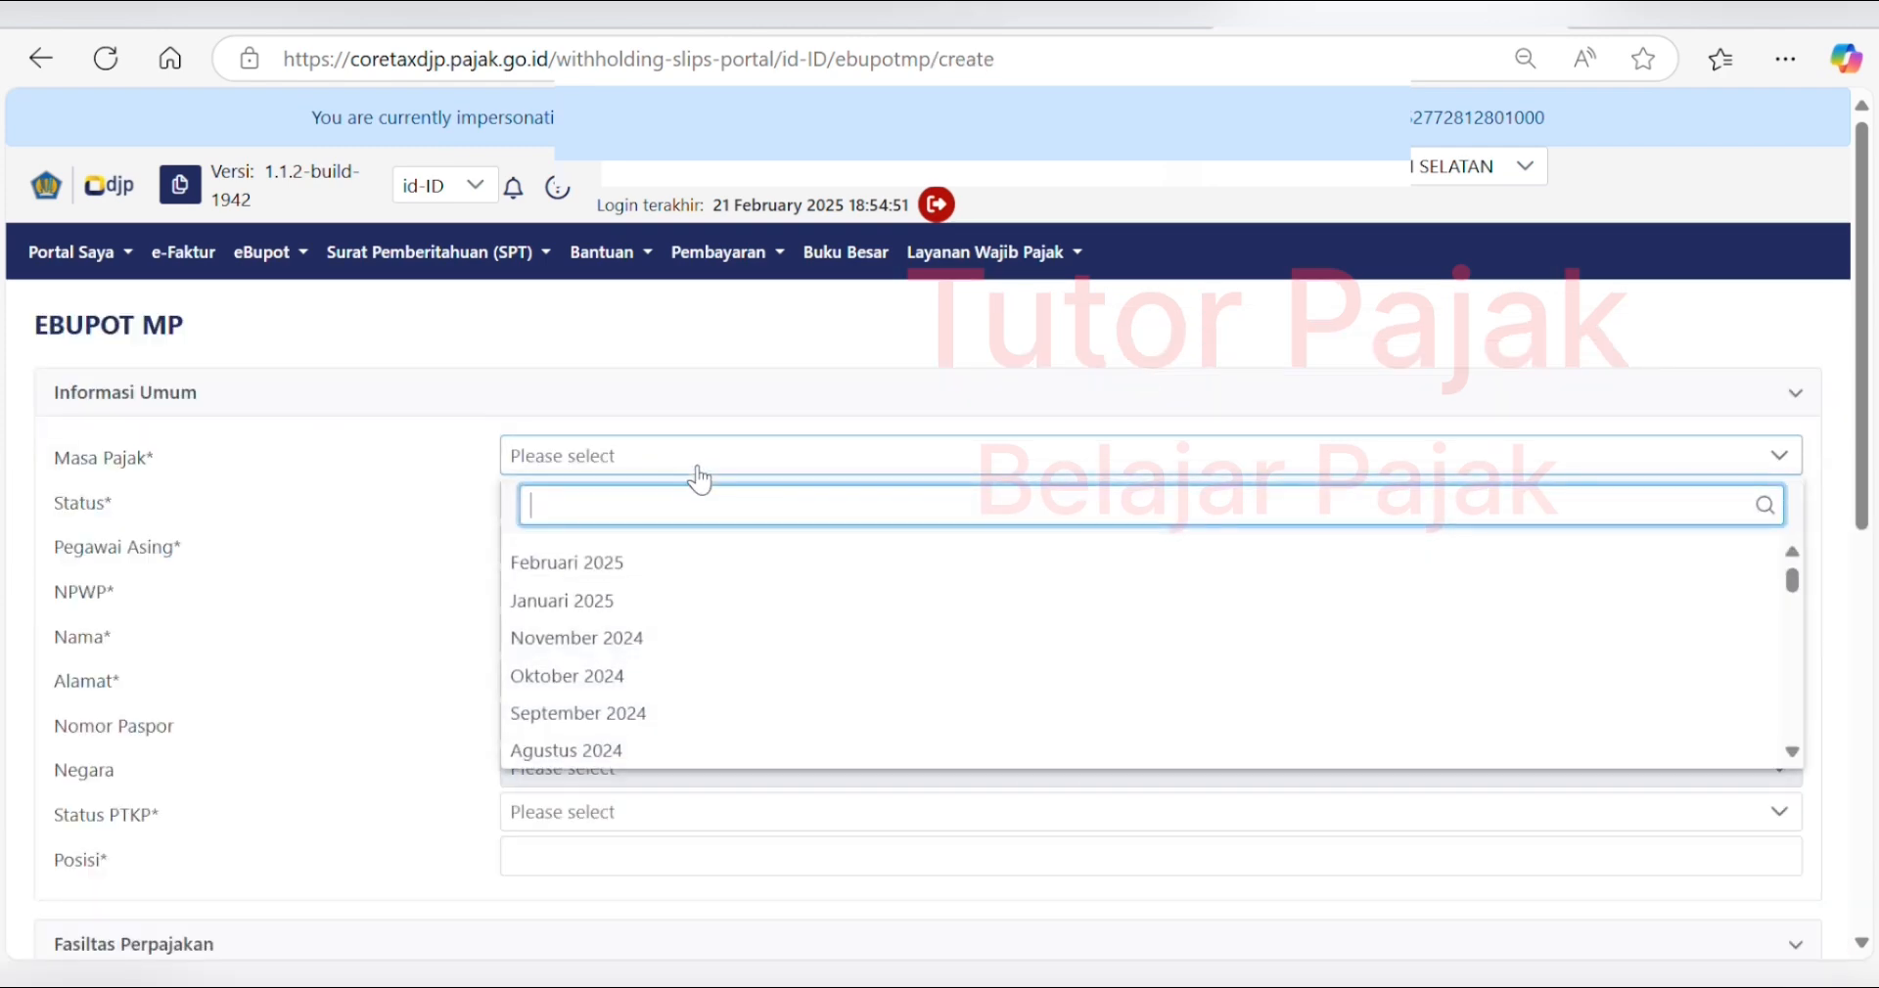
click(617, 603)
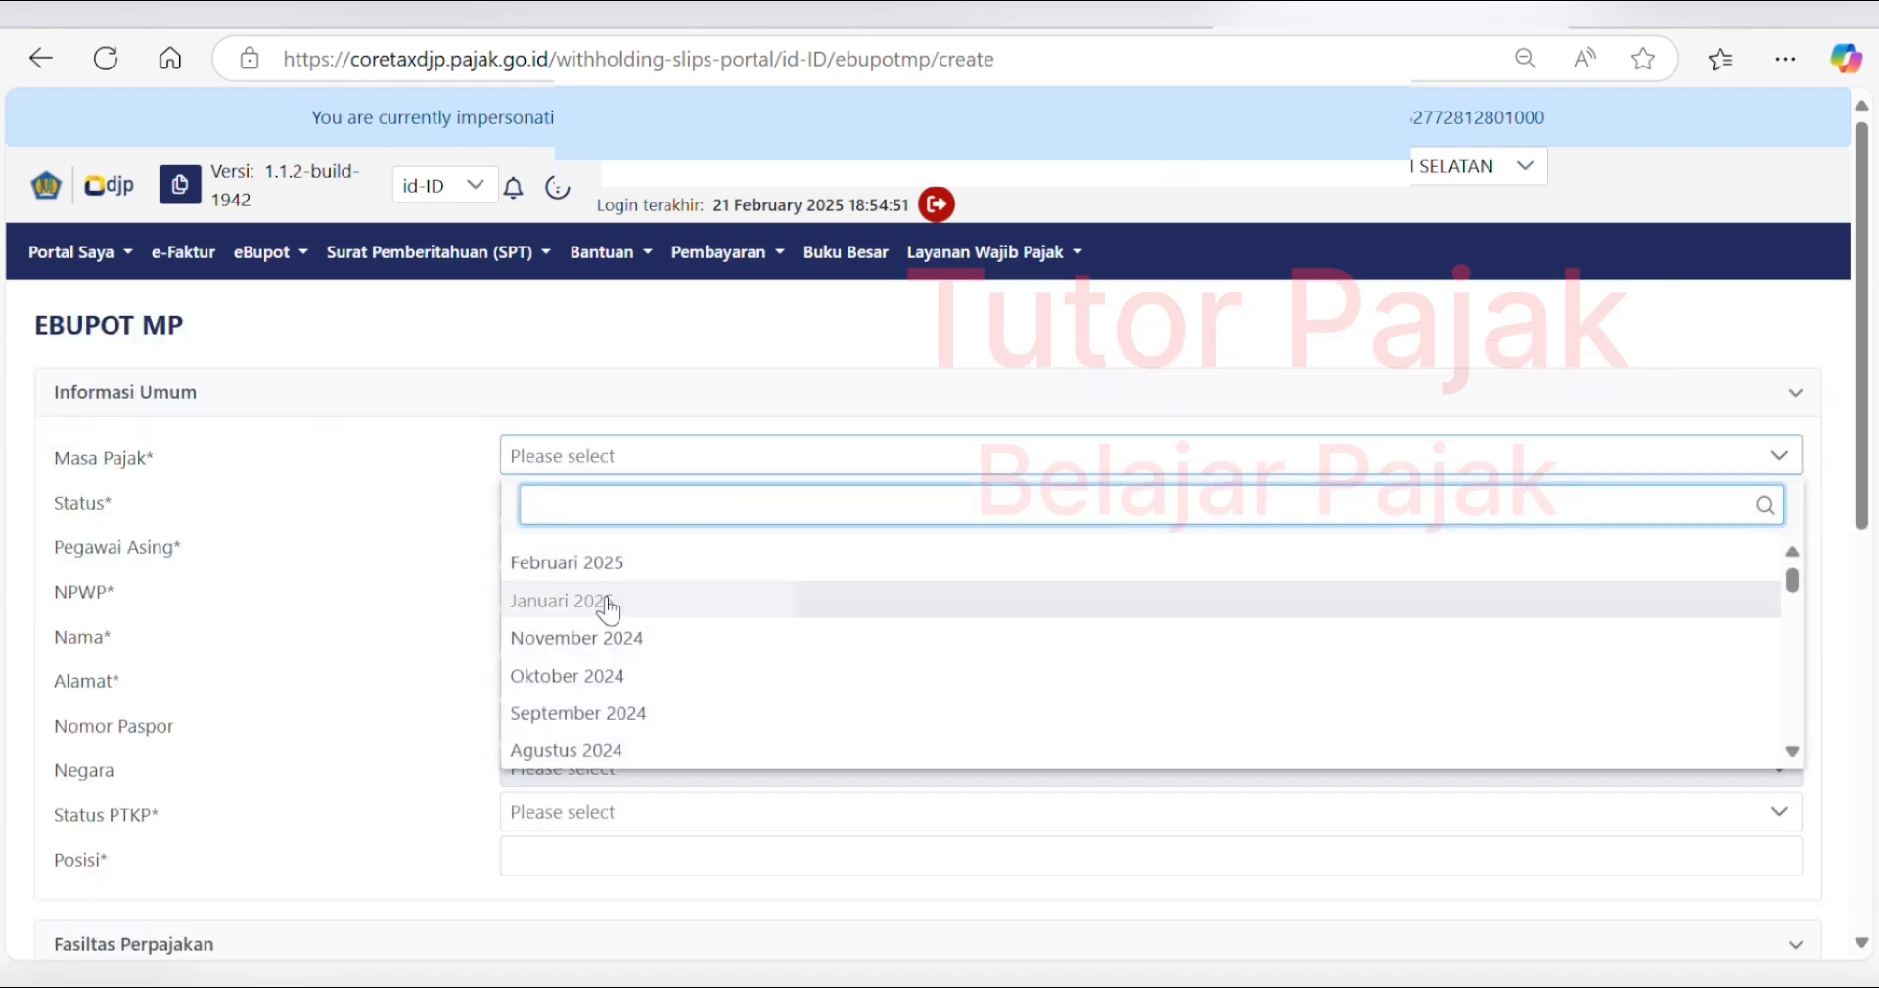
click(601, 554)
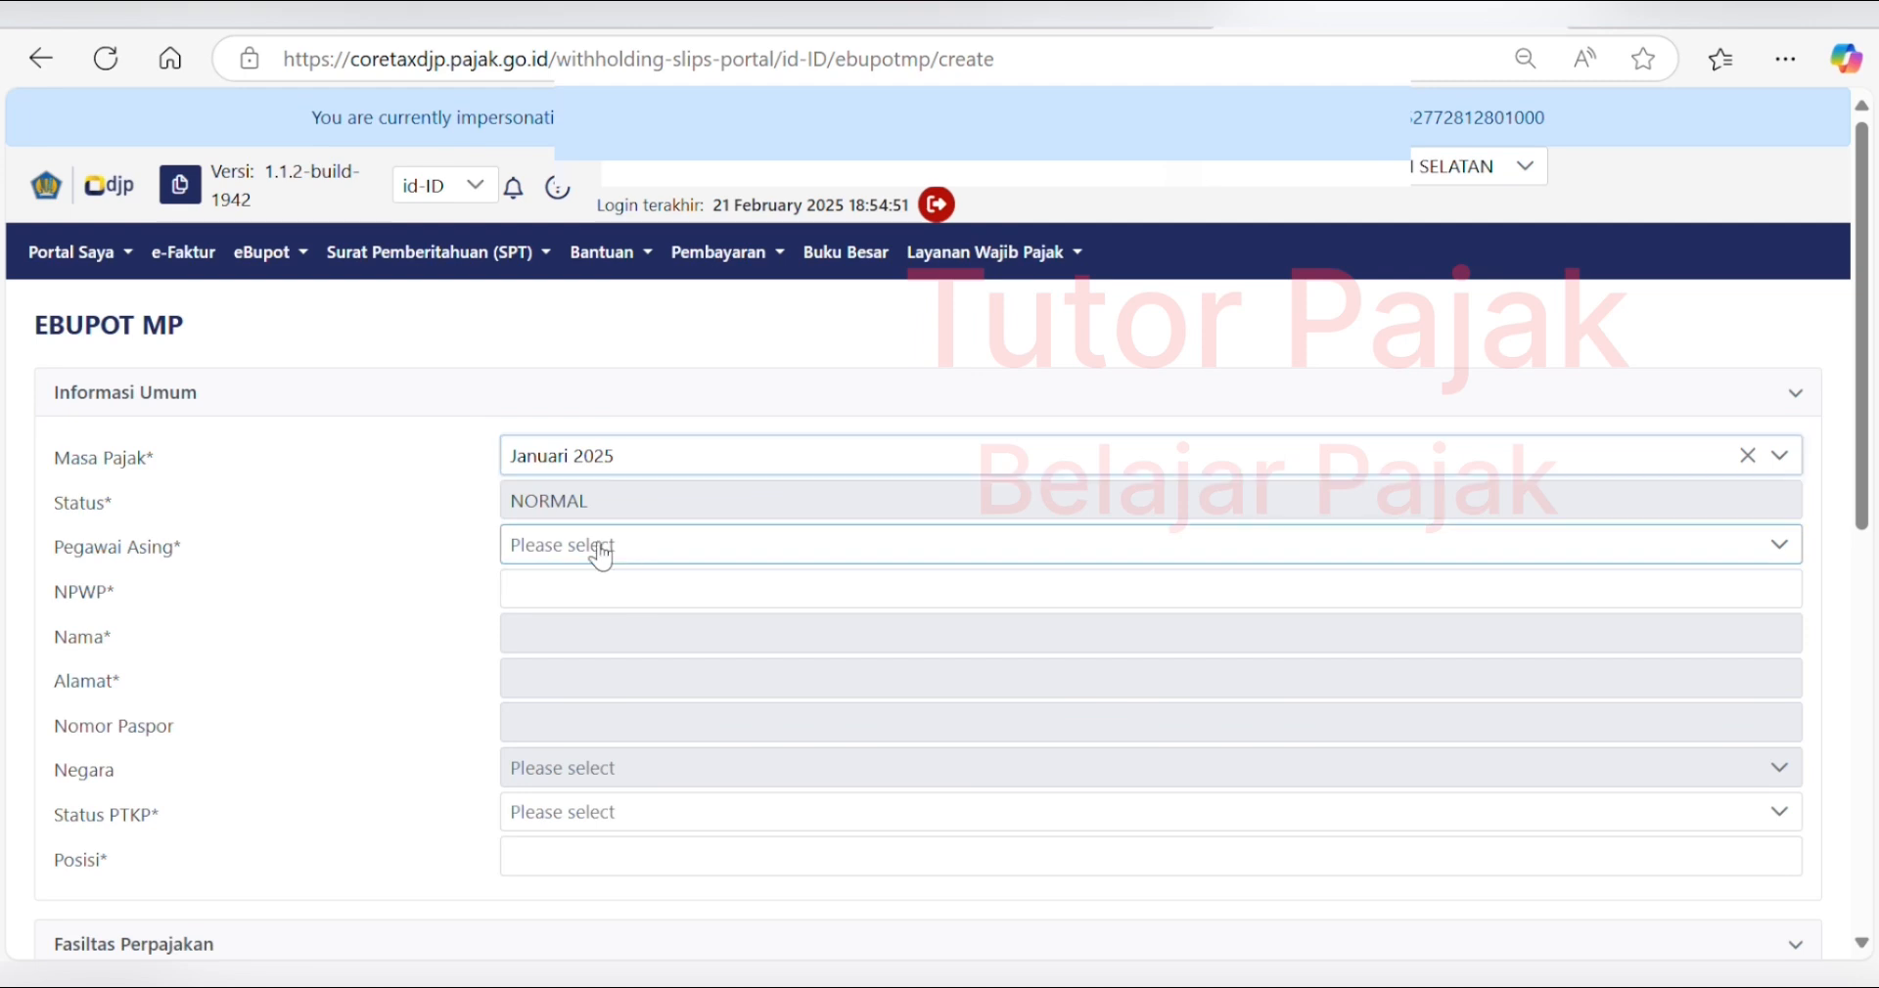
click(543, 650)
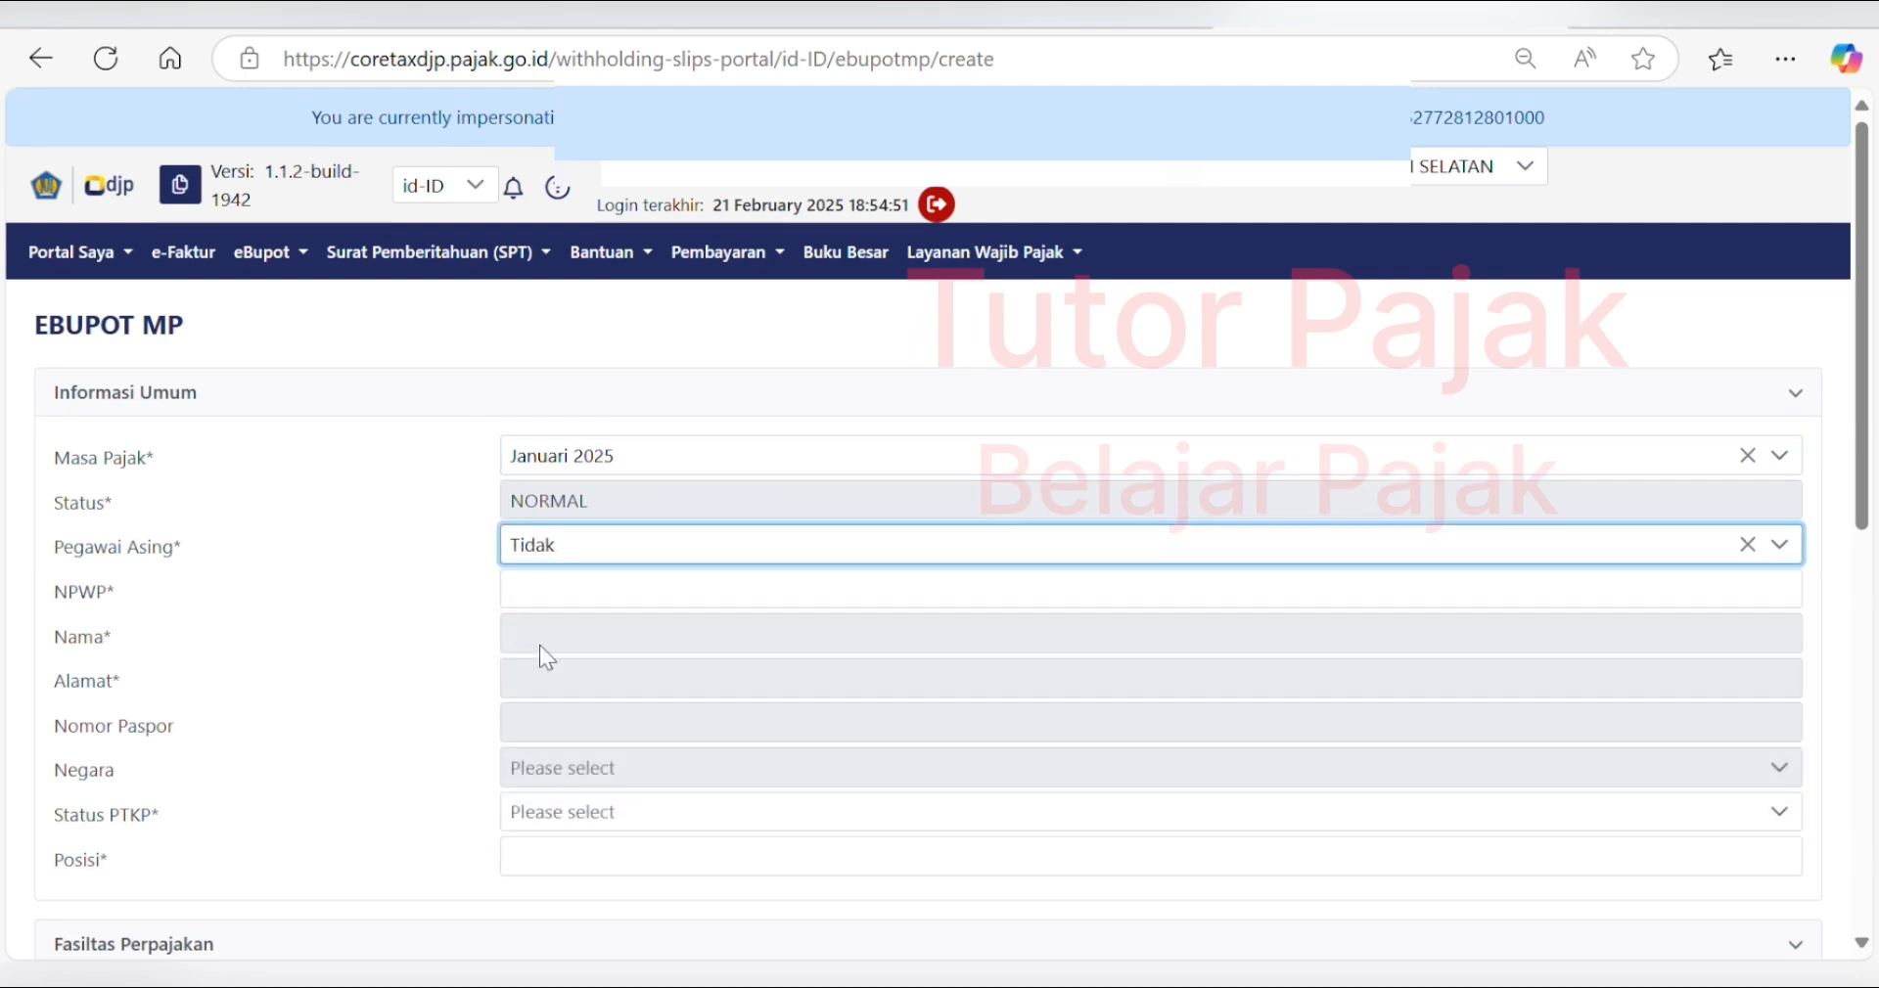
click(599, 604)
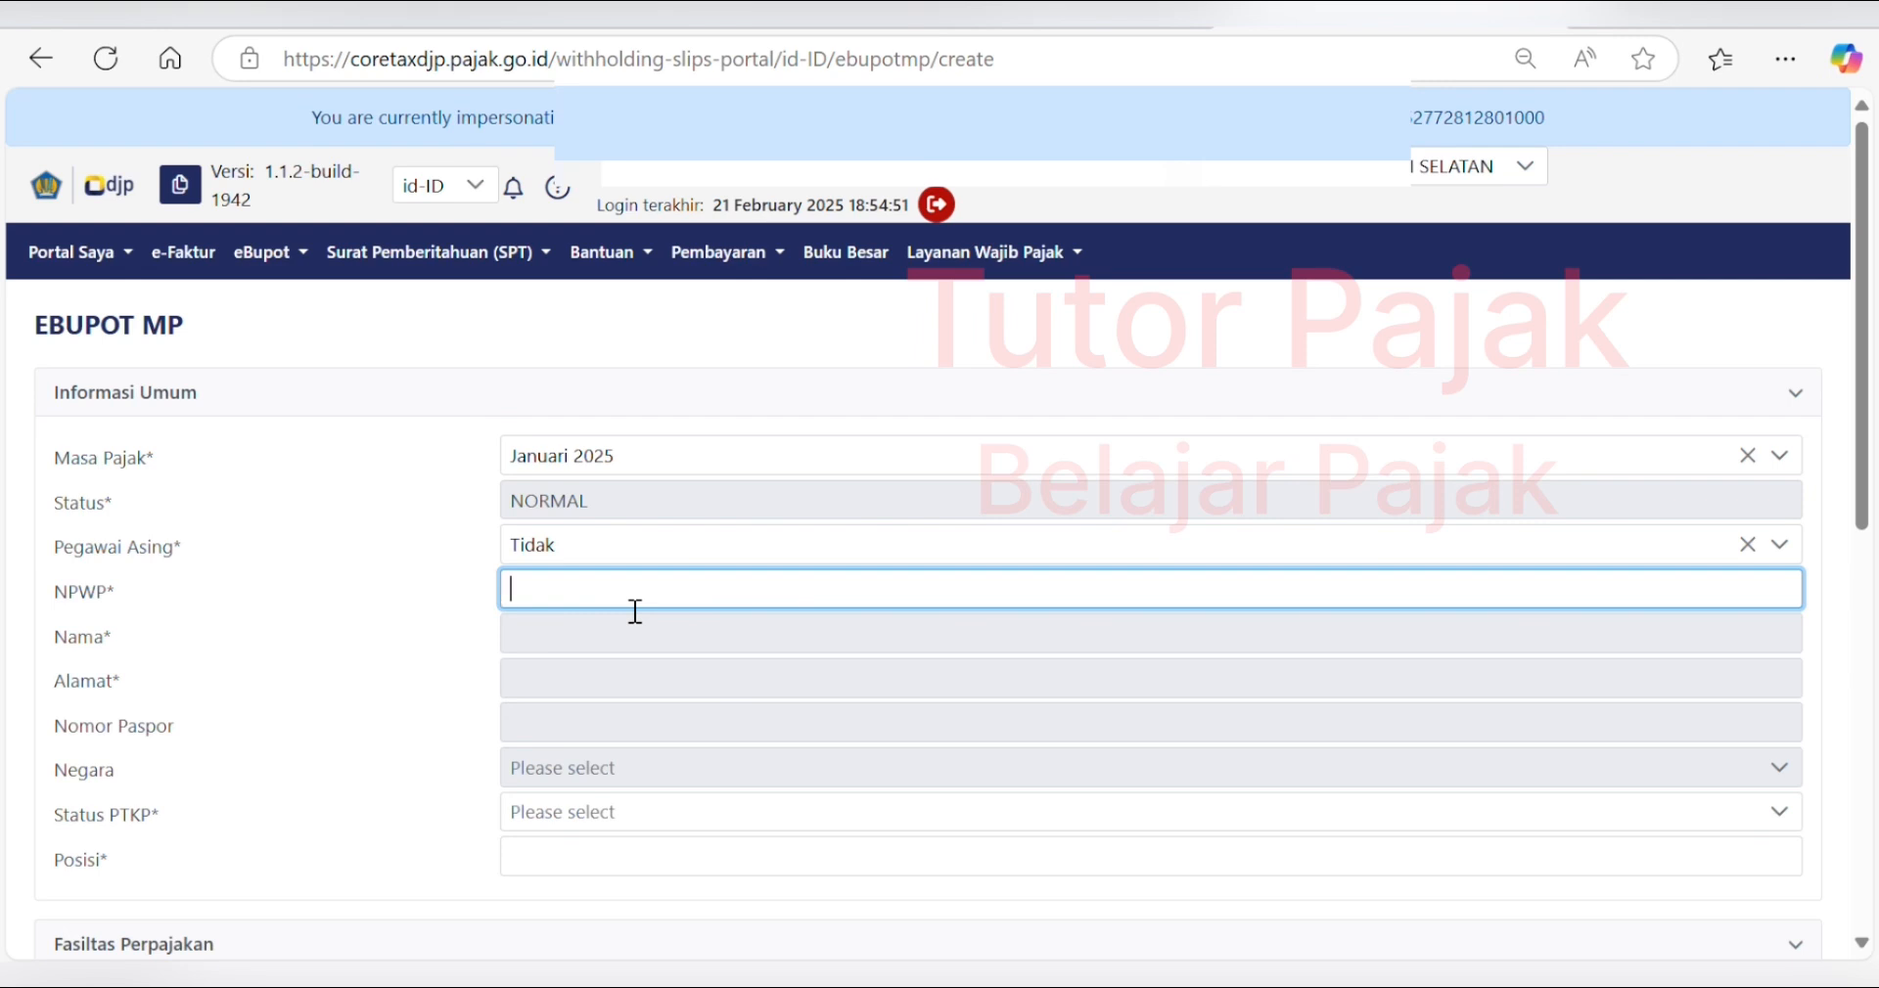
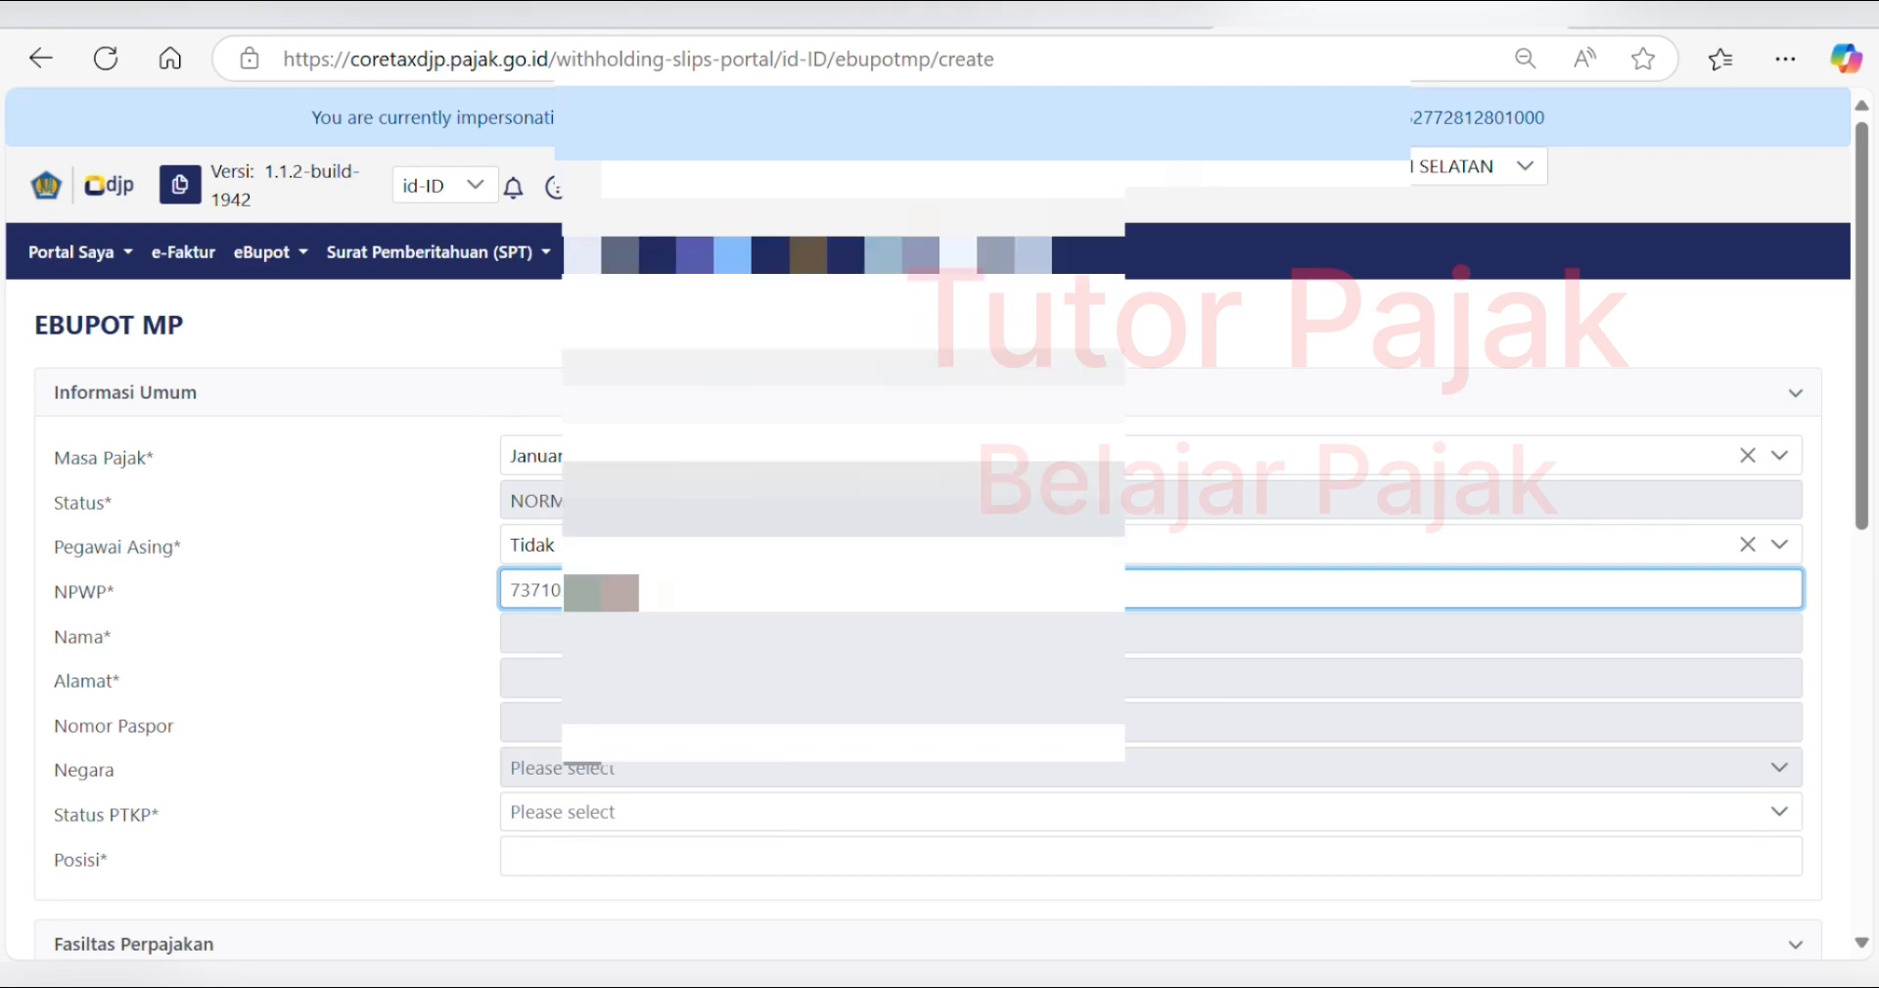
- Enter the employee's NPWP to auto-fill their identity, and set PTKP status to TK/0
key(Tab)
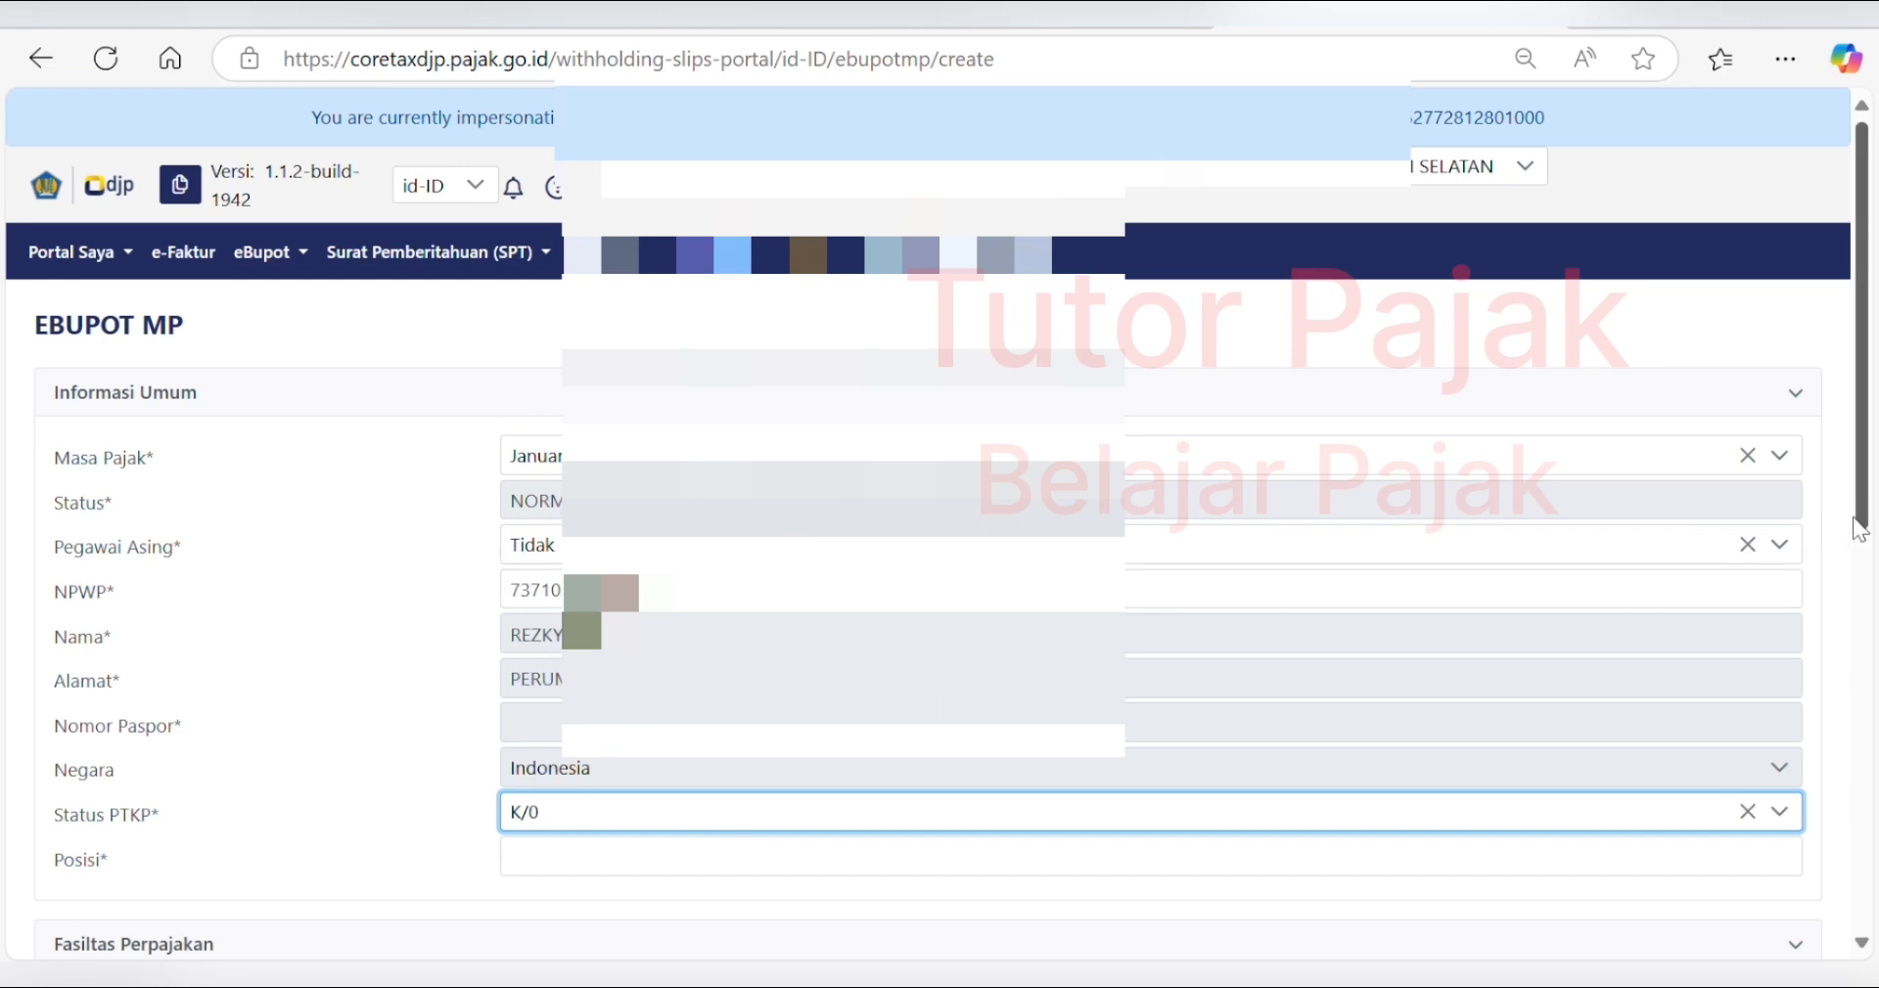
drag(1862, 509, 1862, 647)
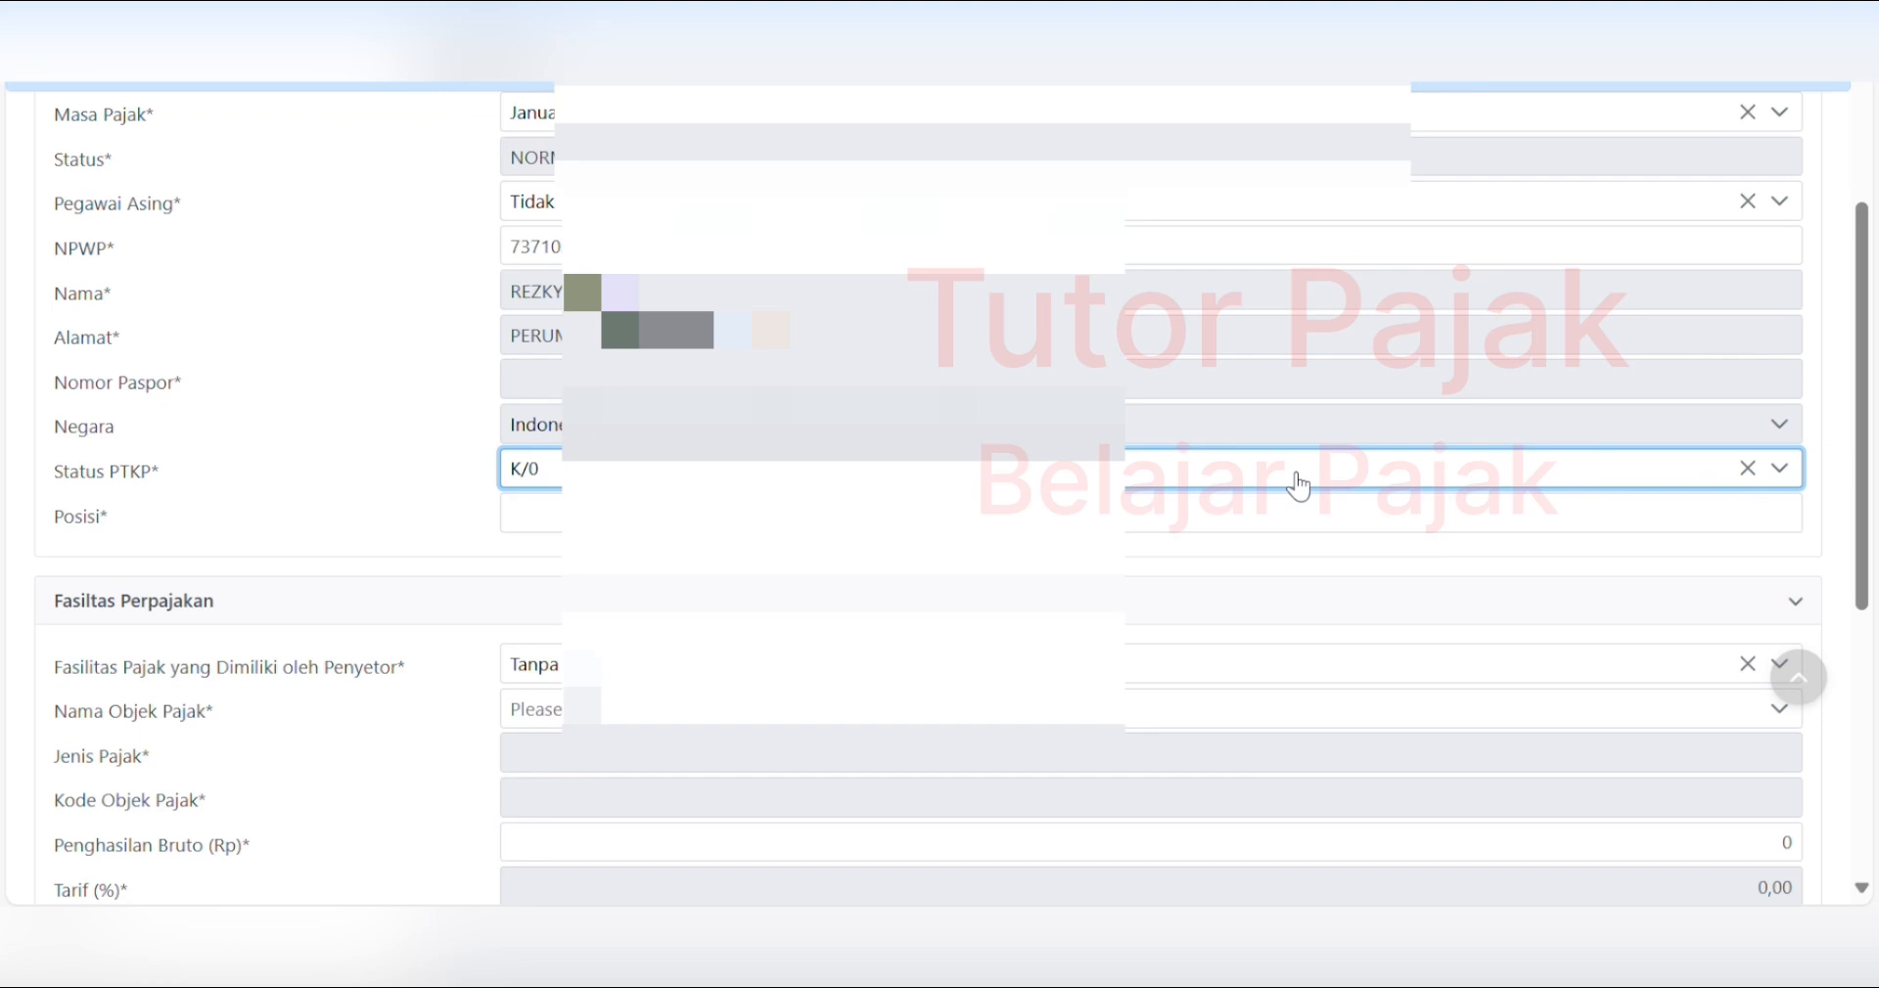
click(1298, 485)
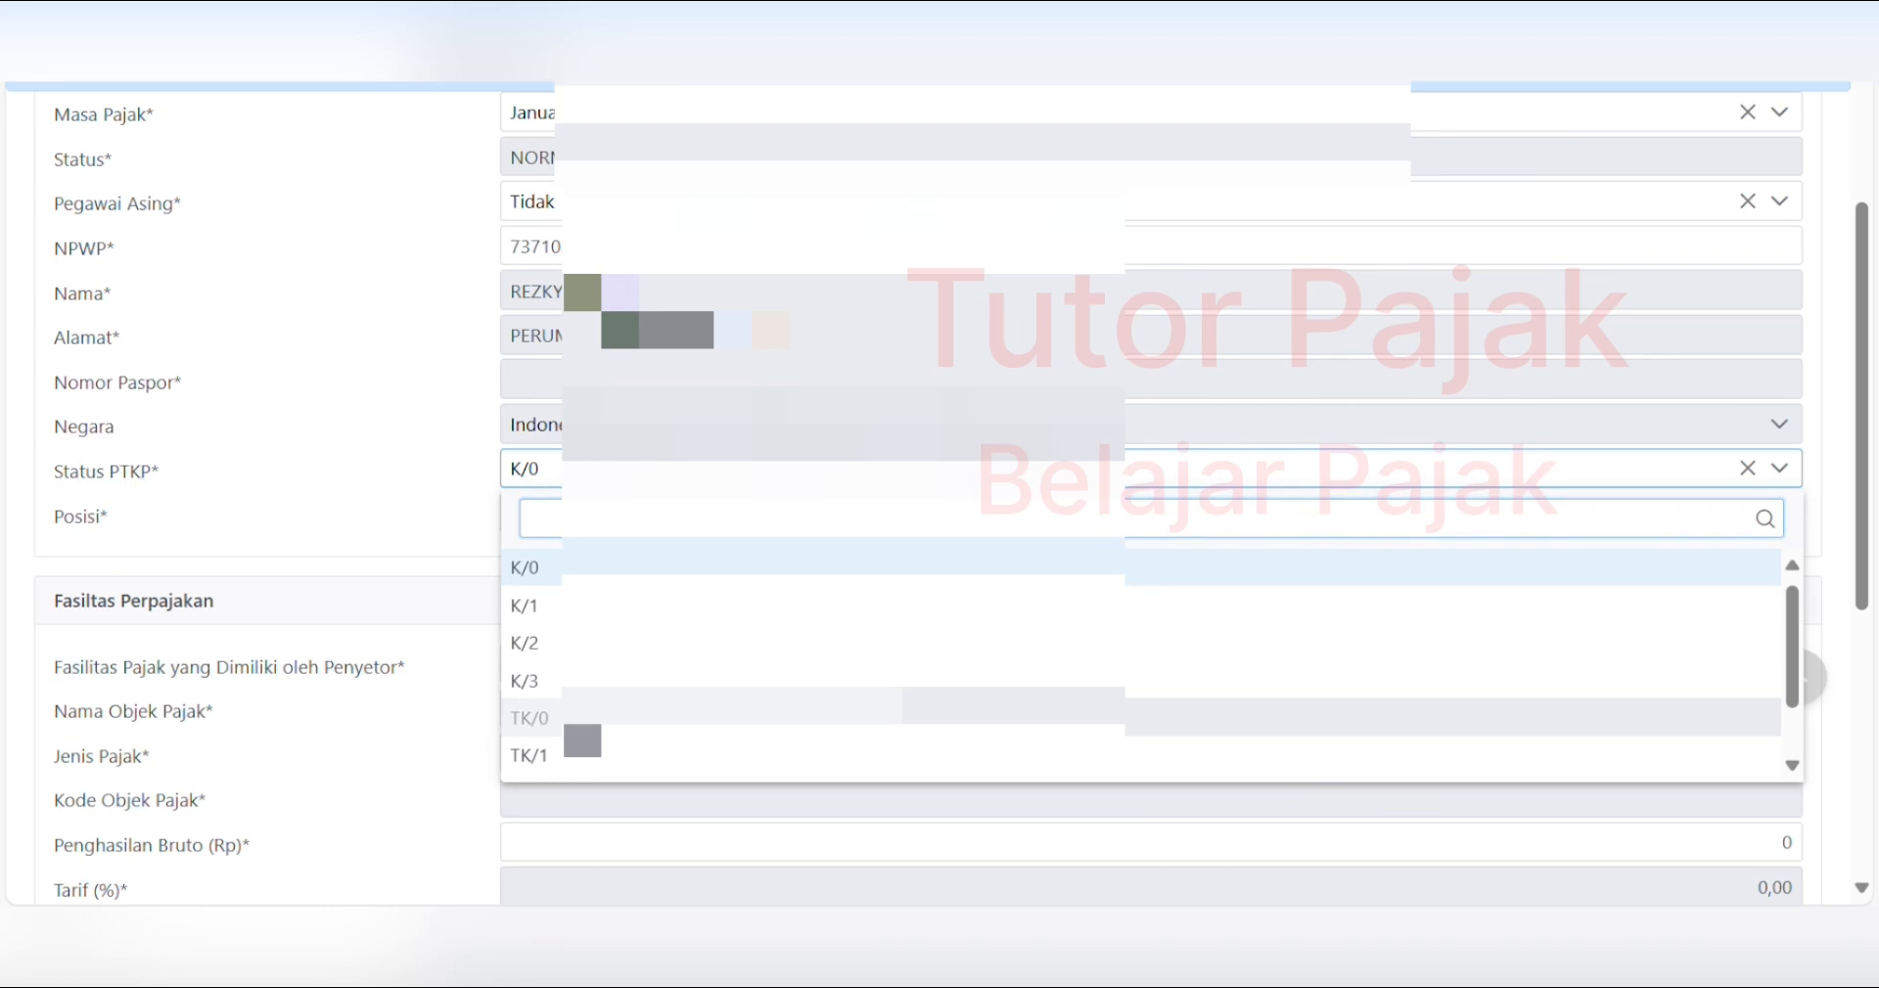
click(842, 719)
- Fill in the employee's position as 'staff keuangan'
click(626, 514)
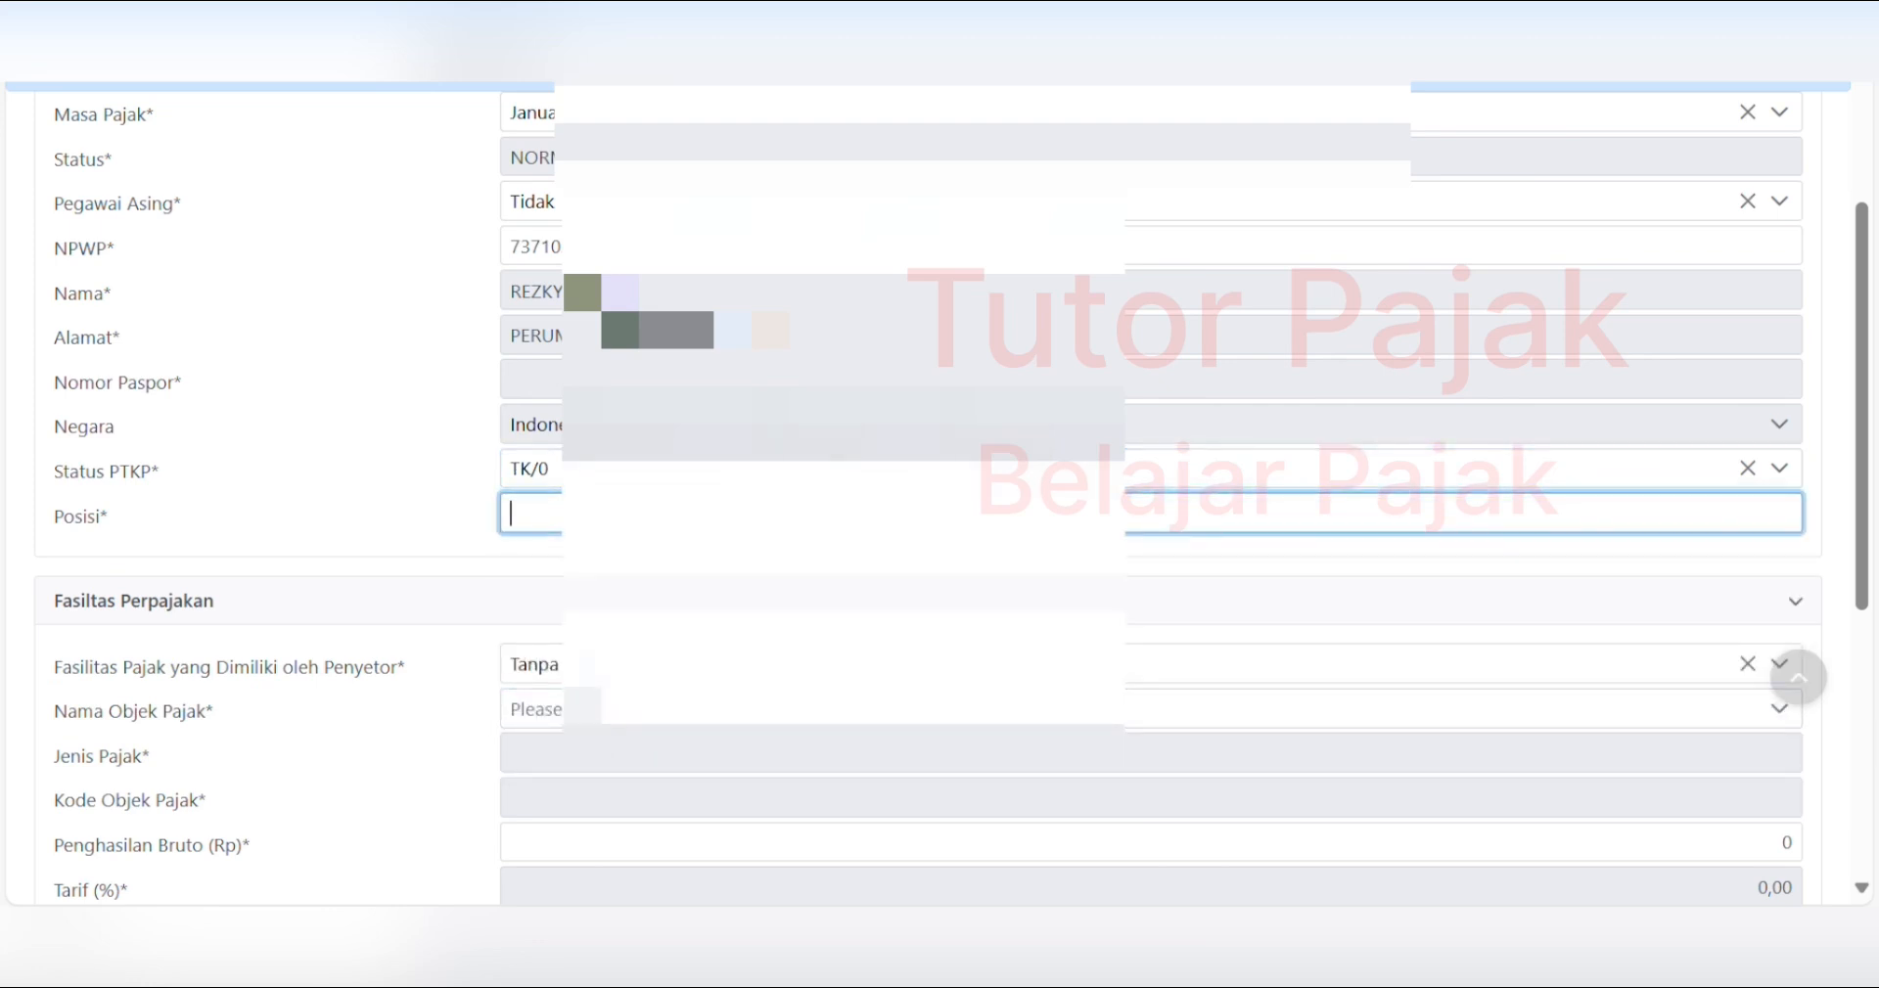
text(staff keuangan)
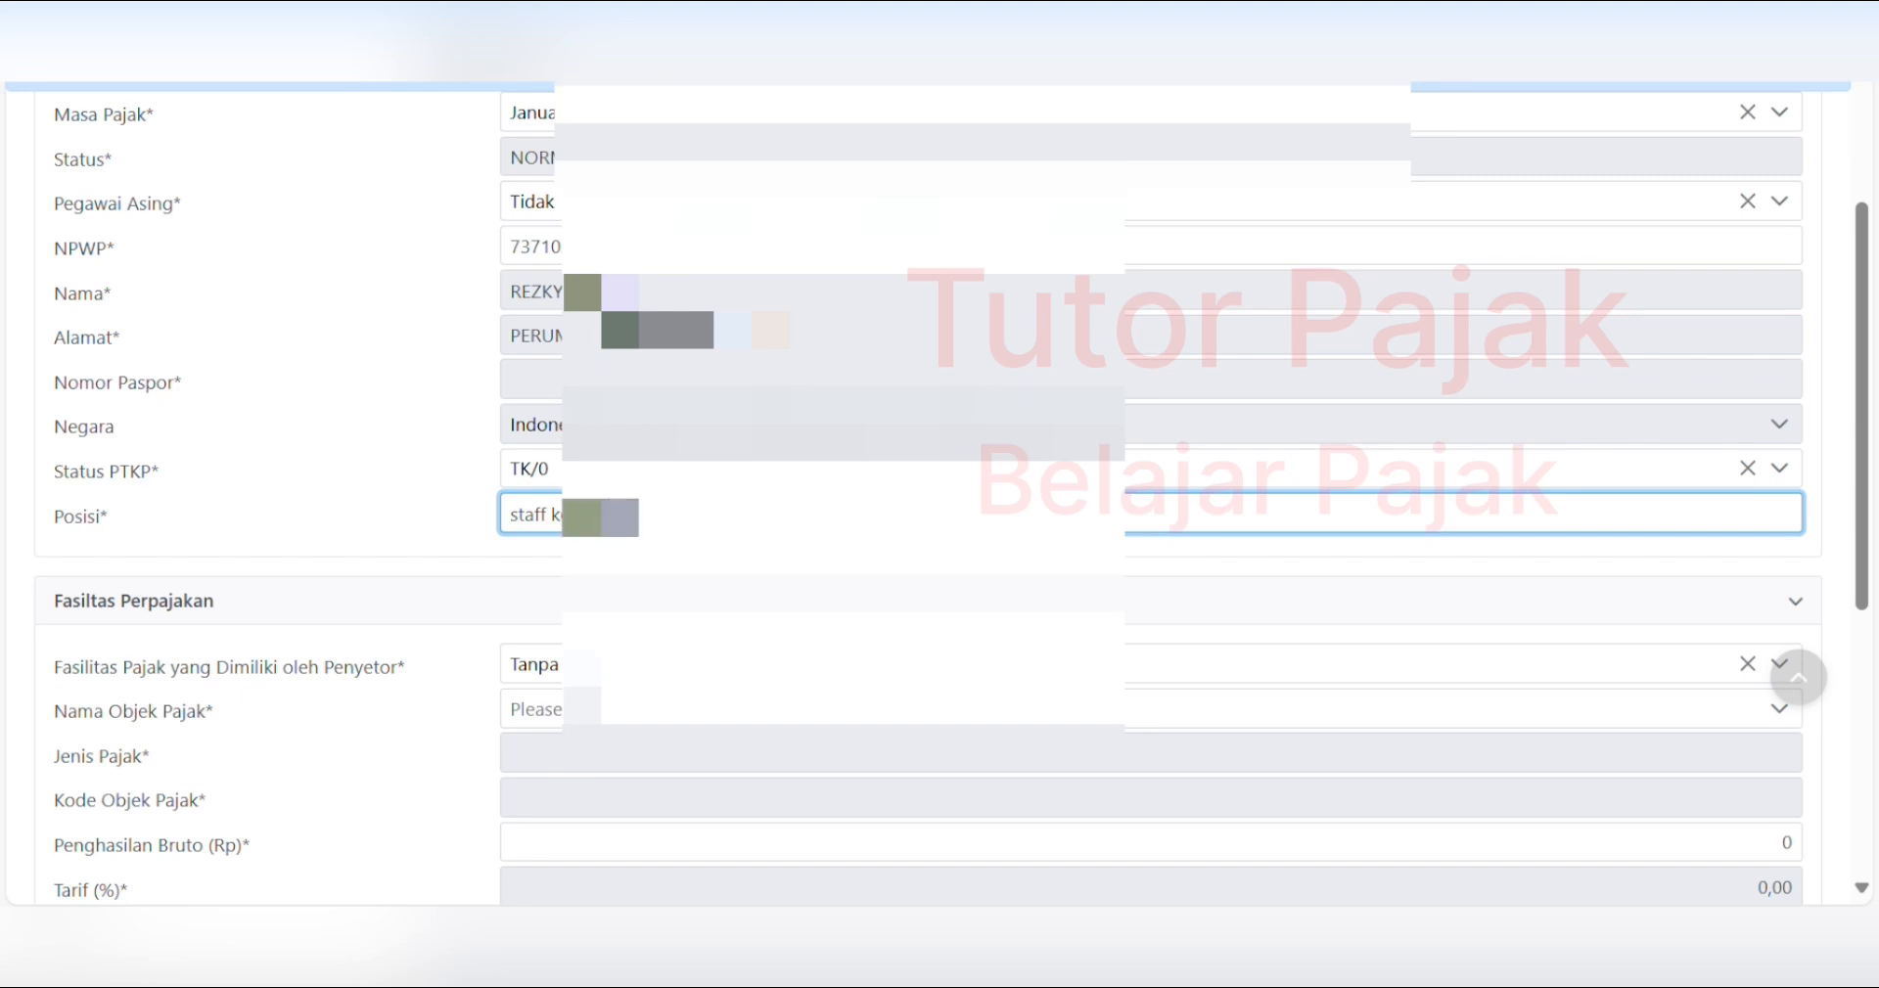
key(BackSpace)
key(BackSpace)
key(BackSpace)
key(BackSpace)
key(BackSpace)
key(BackSpace)
key(BackSpace)
text(e)
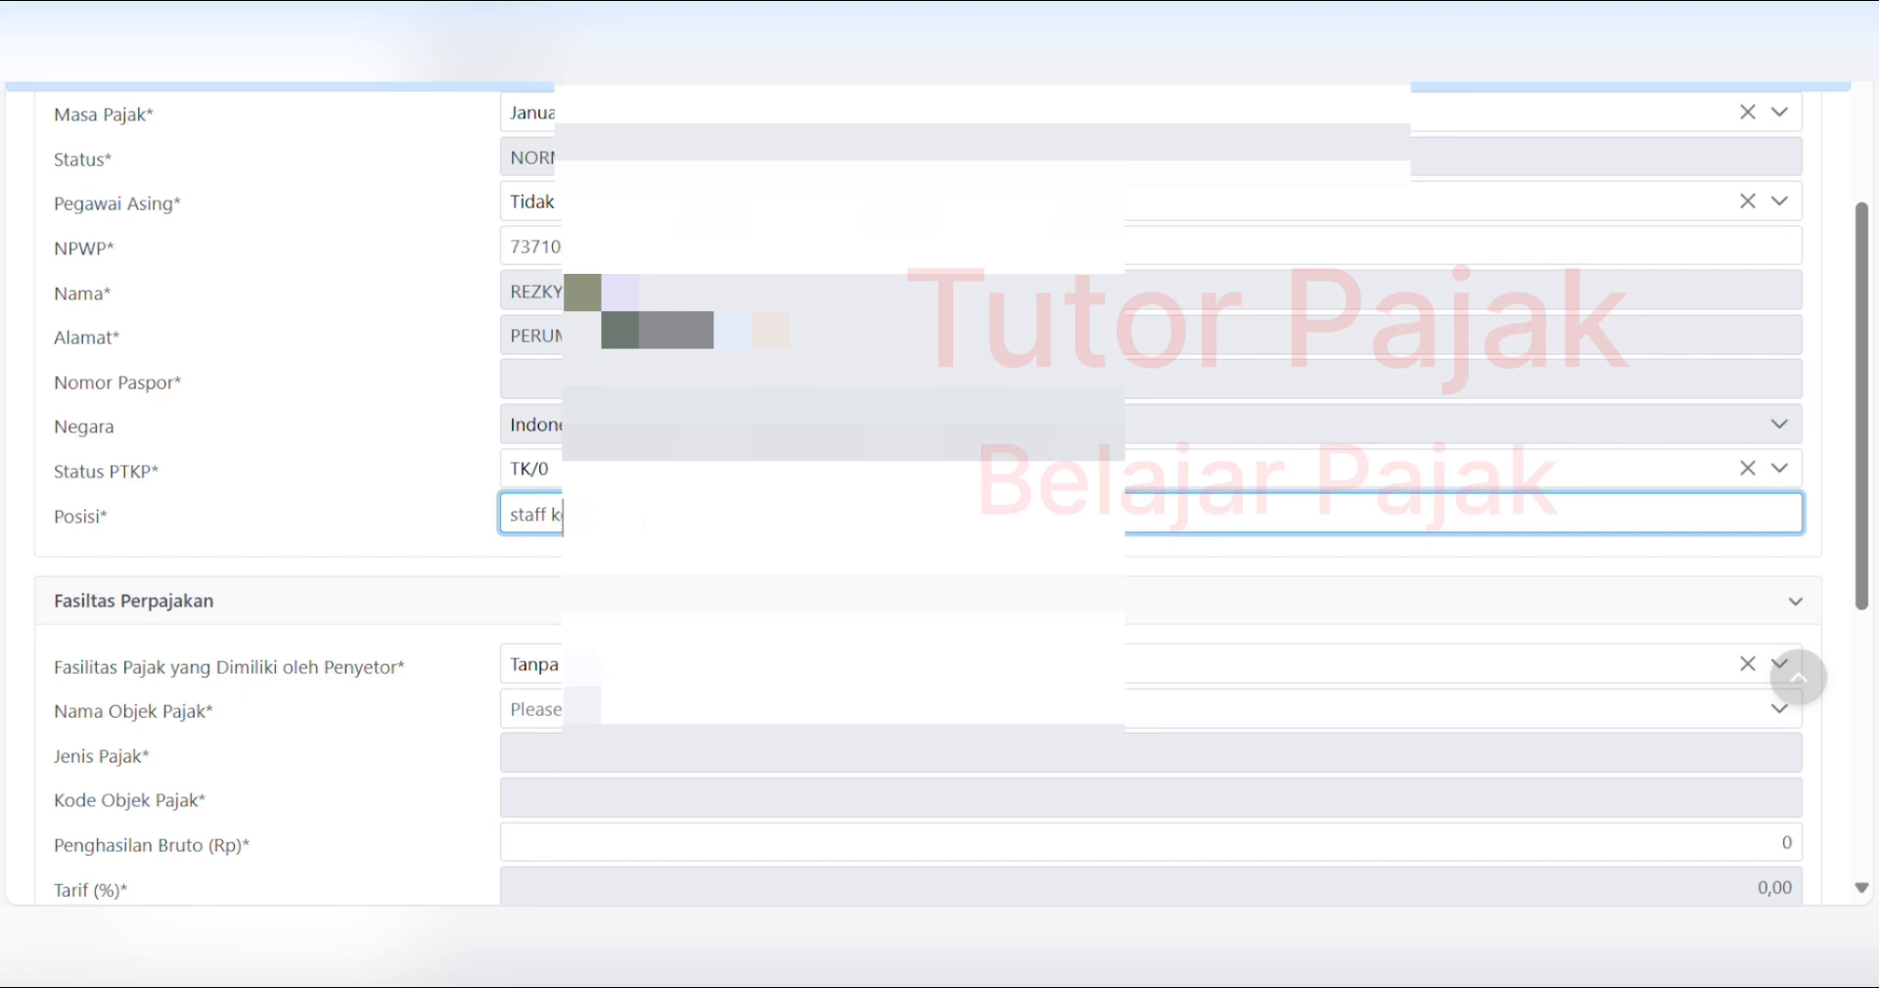
text(uangan)
key(Tab)
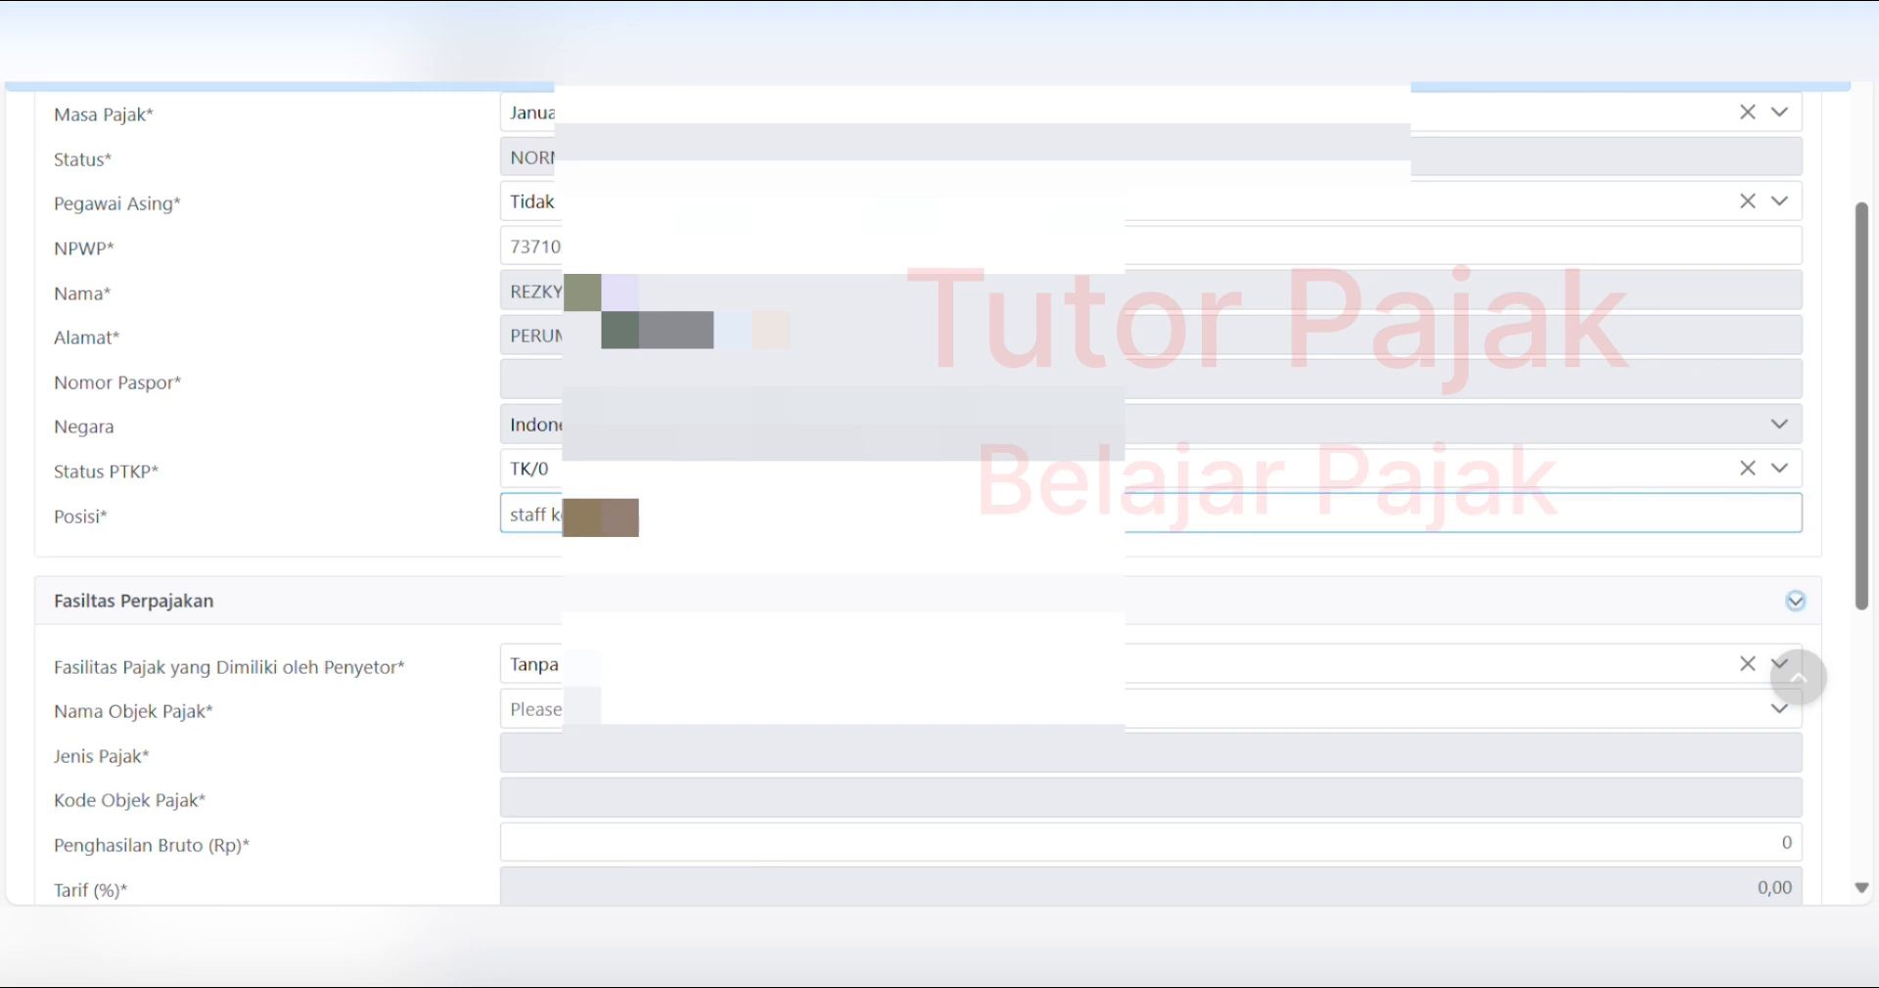
click(732, 666)
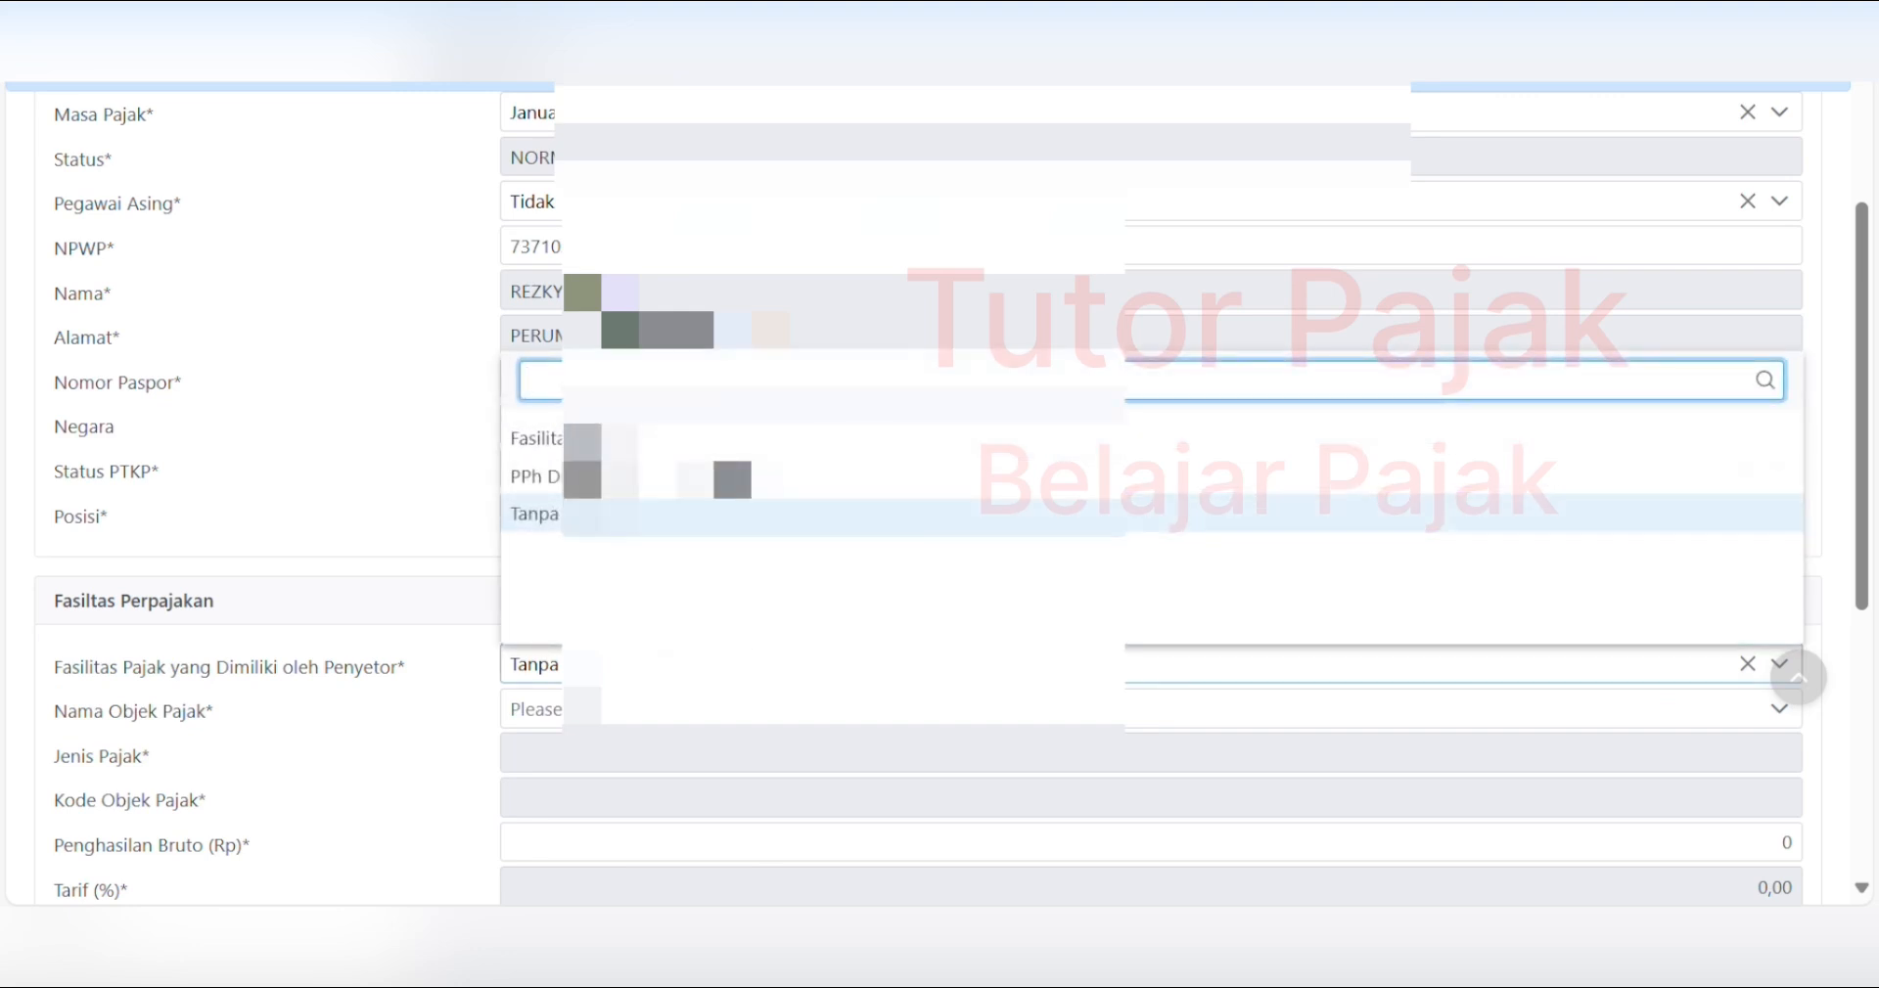
- Keep Tanpa Fasilitas and select the permanent-employee income tax object 21-100-01
click(732, 515)
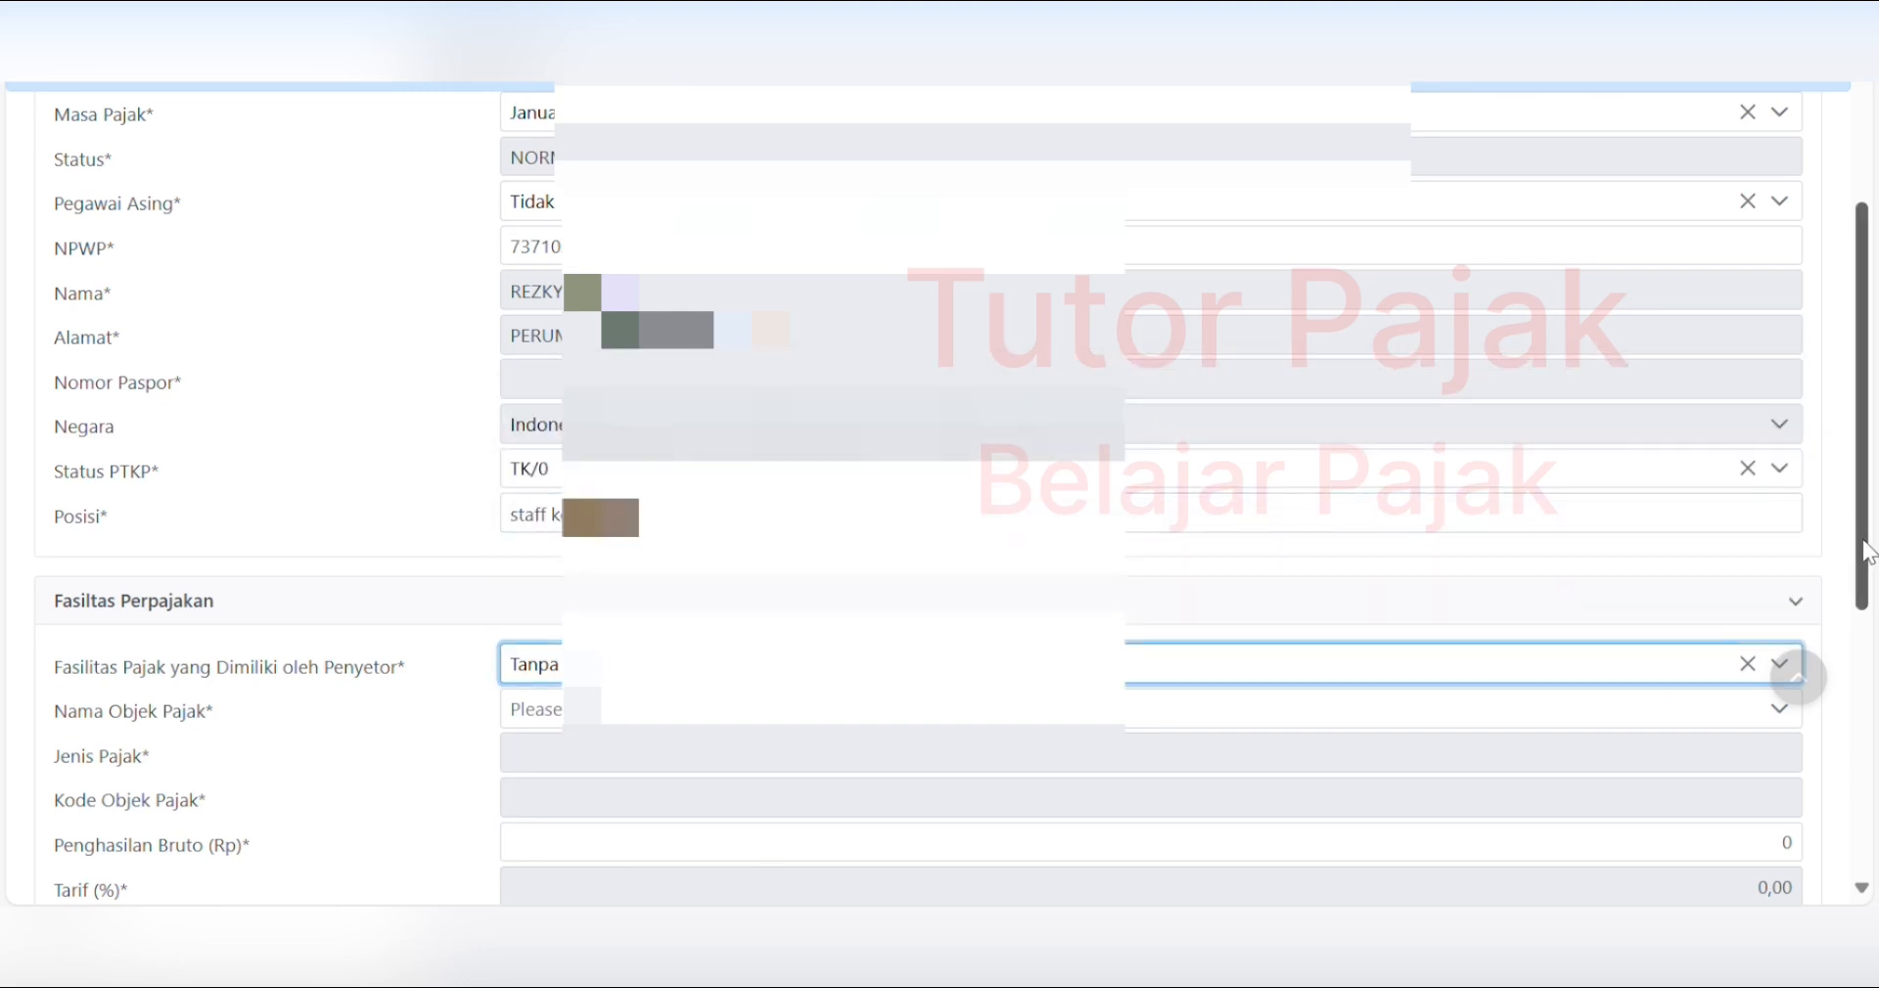
drag(1864, 548, 1864, 654)
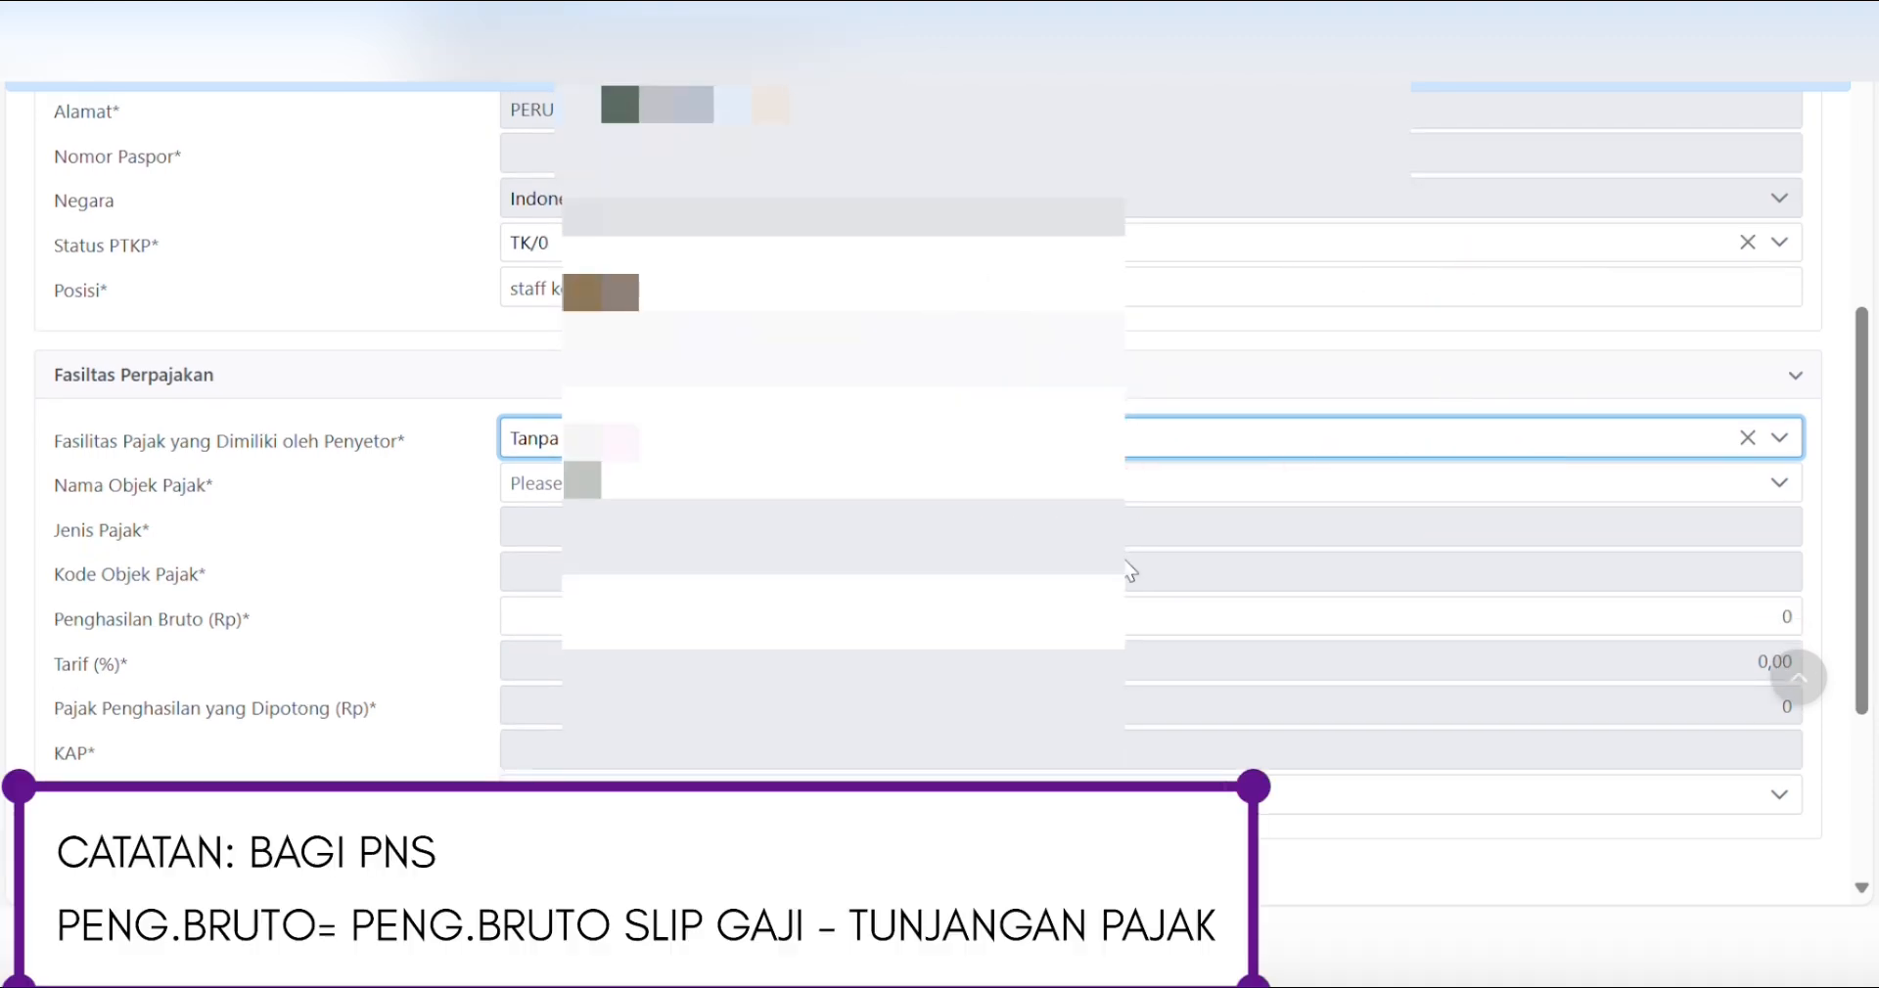
click(697, 483)
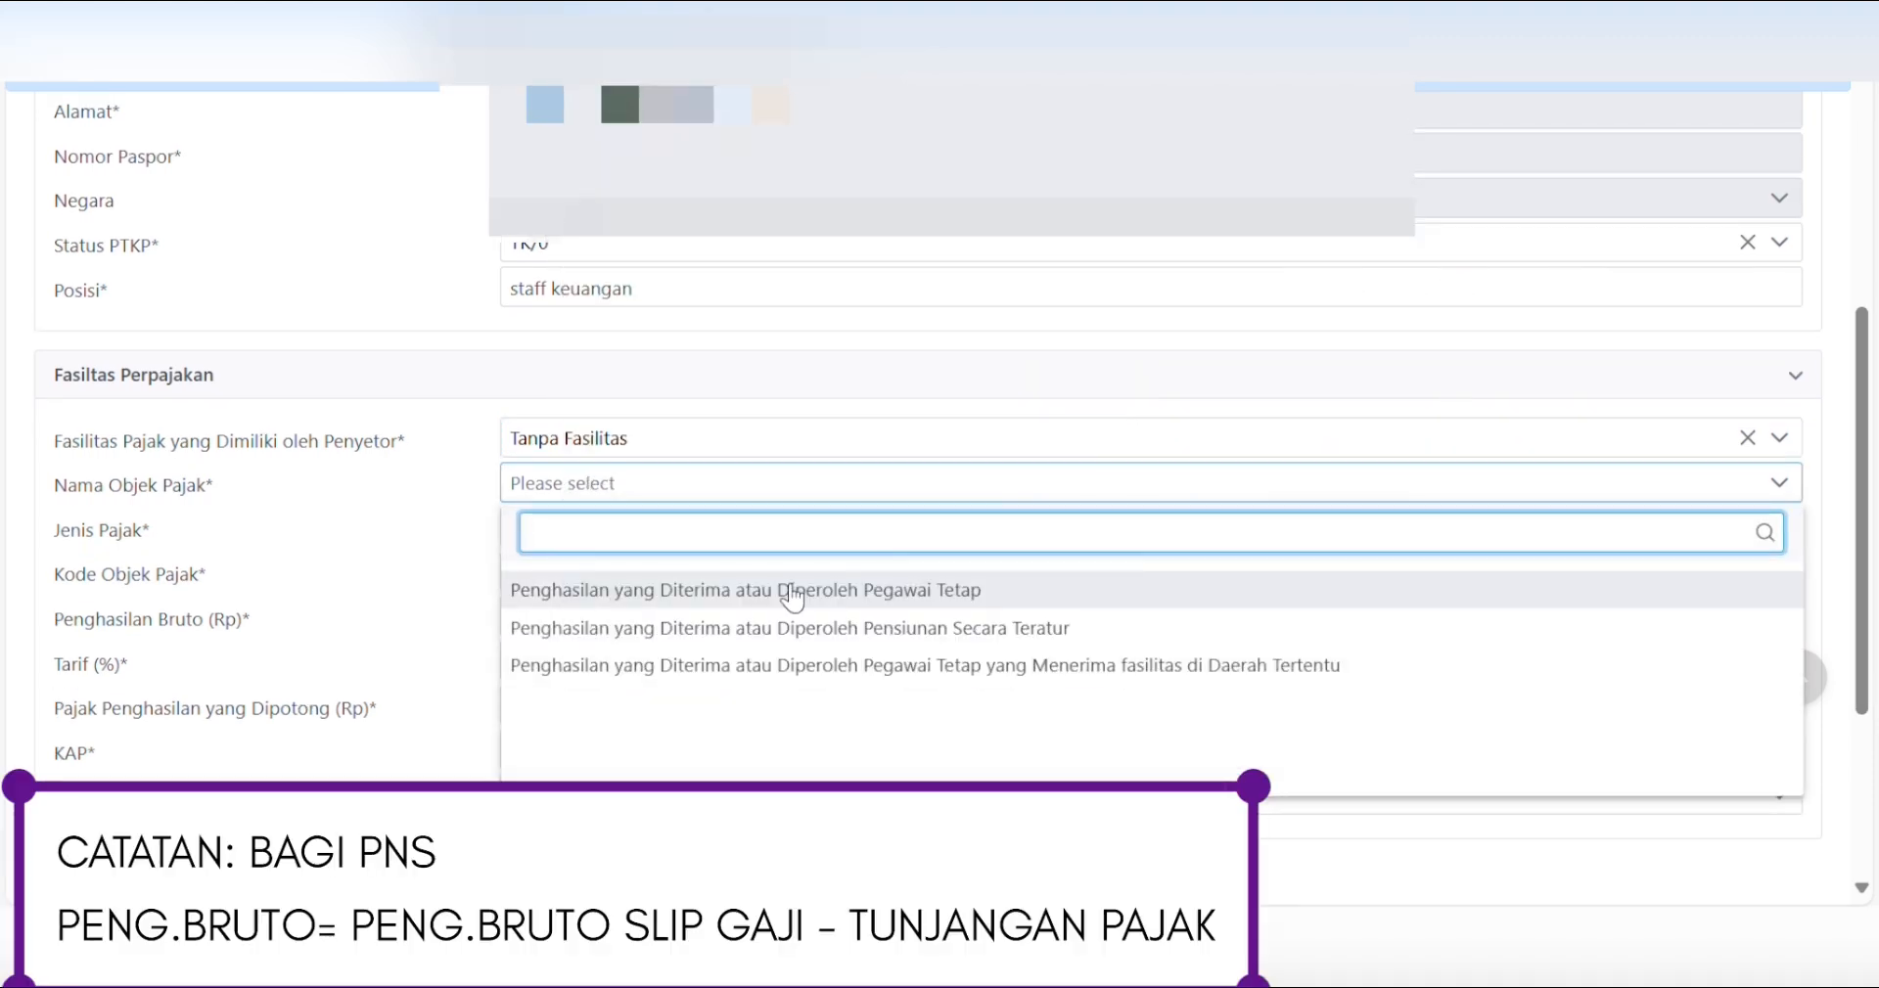
click(791, 590)
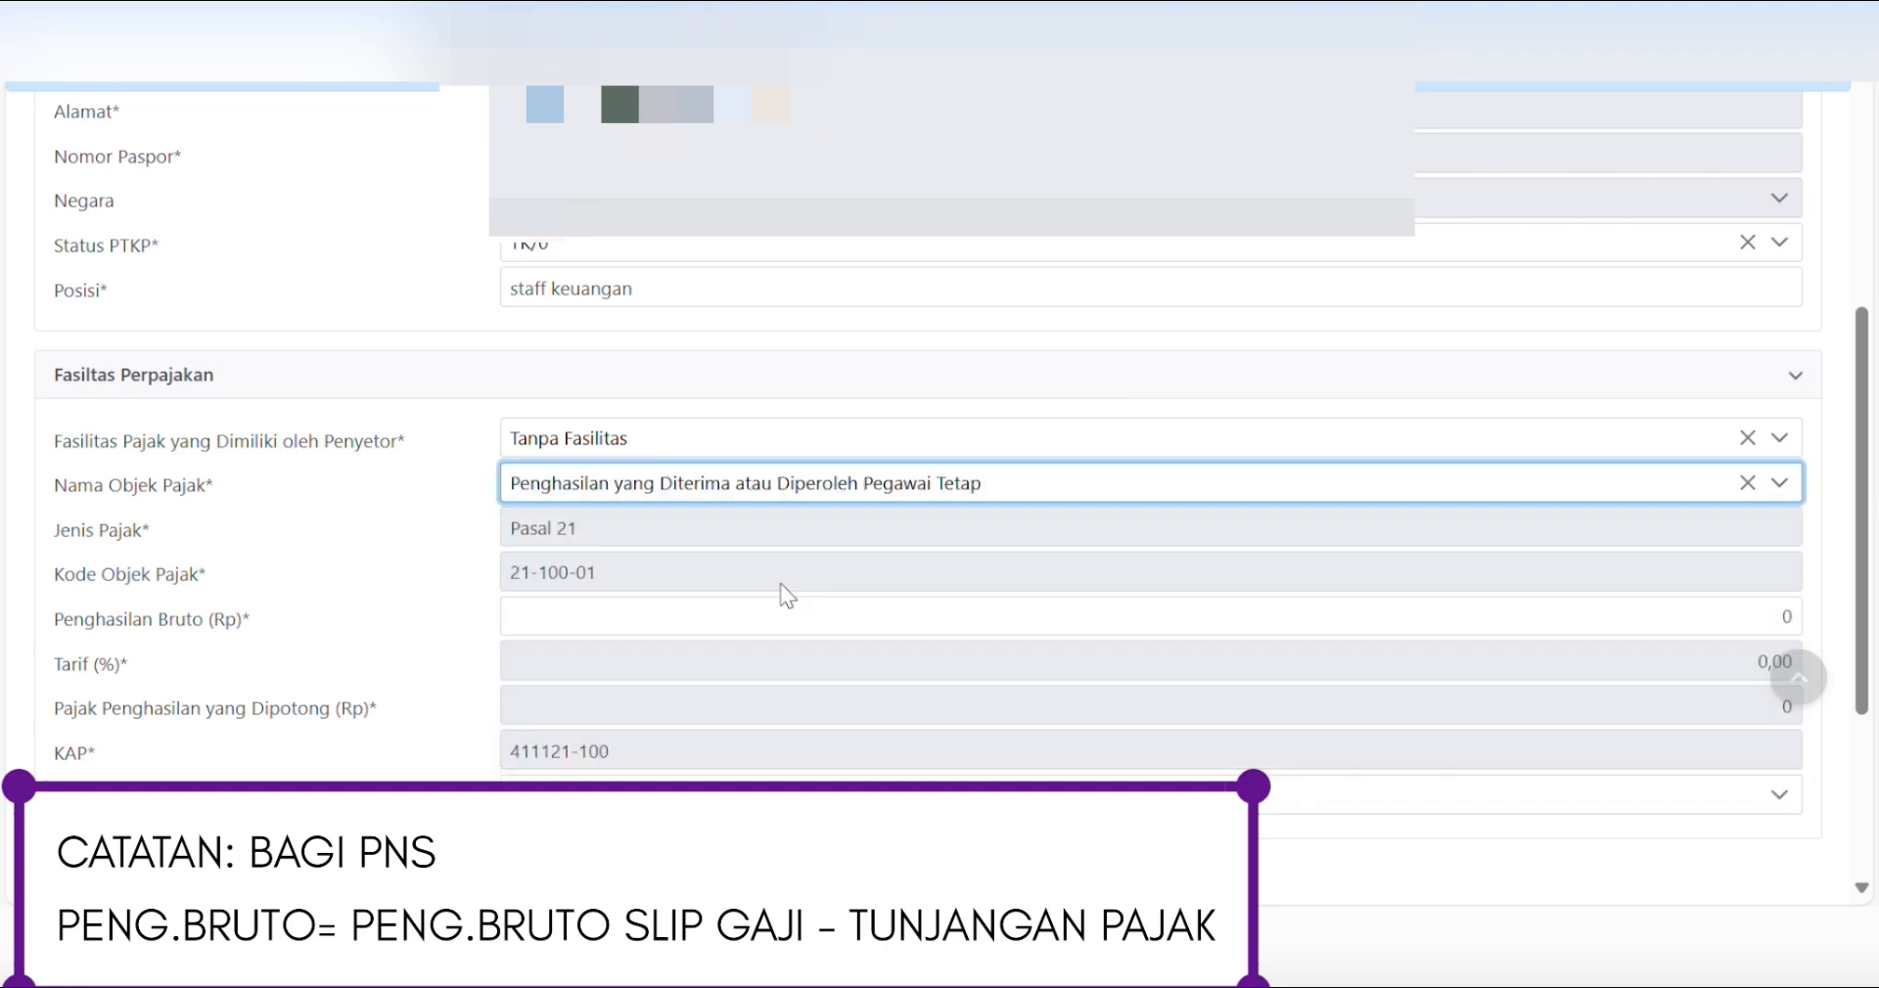
- Set Penghasilan Bruto to 6.000.000, giving 45.000 tax at 0,75%
click(707, 631)
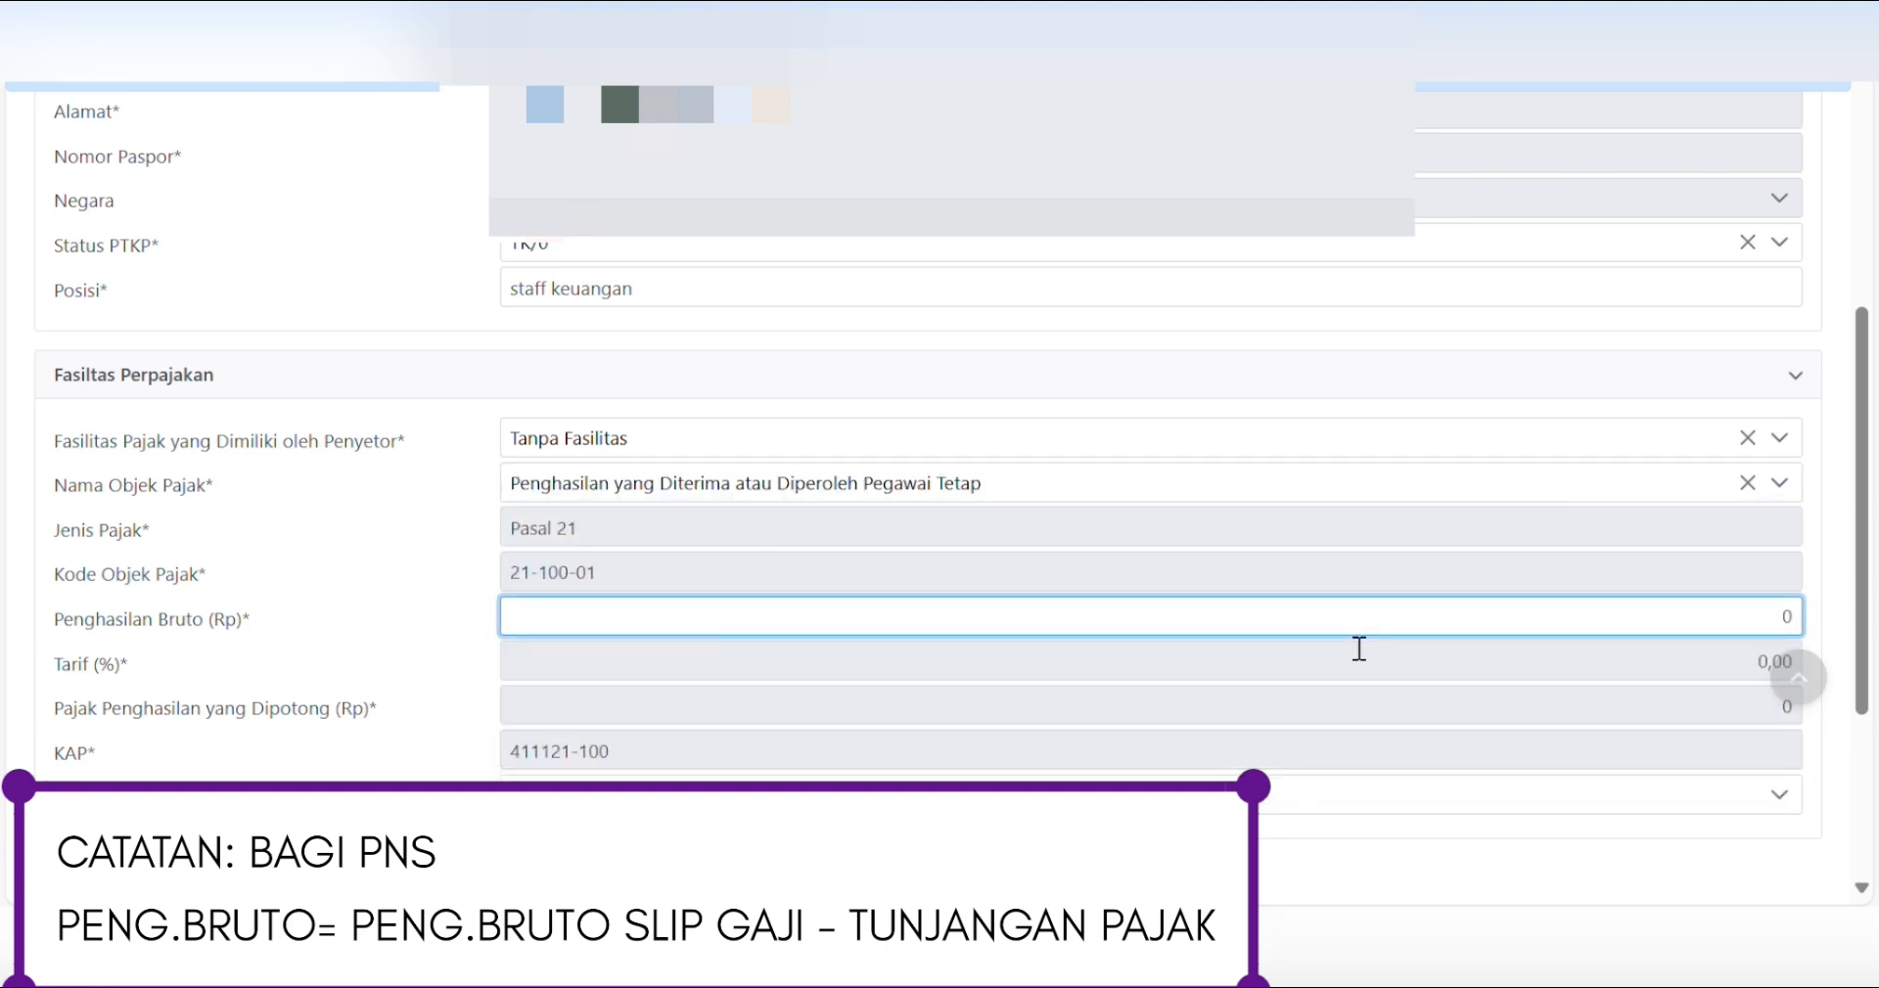
drag(1782, 615, 1877, 608)
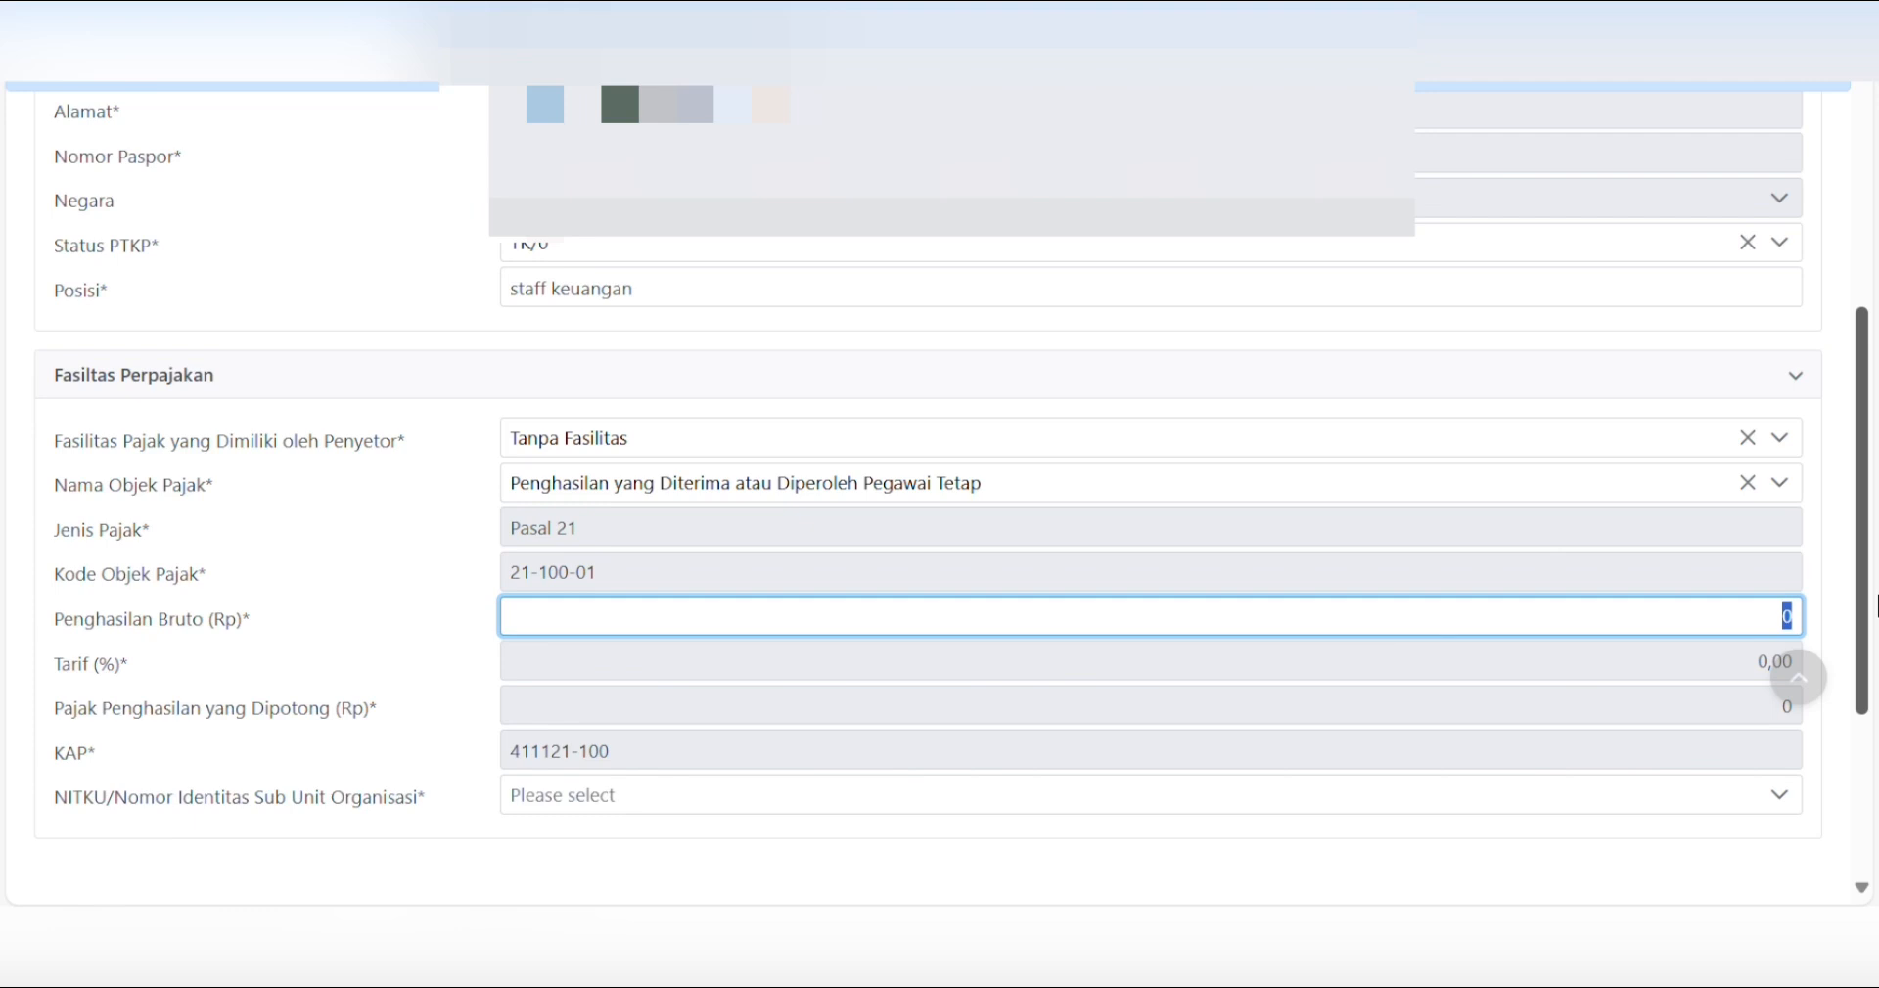
text(54)
text(000000)
key(Tab)
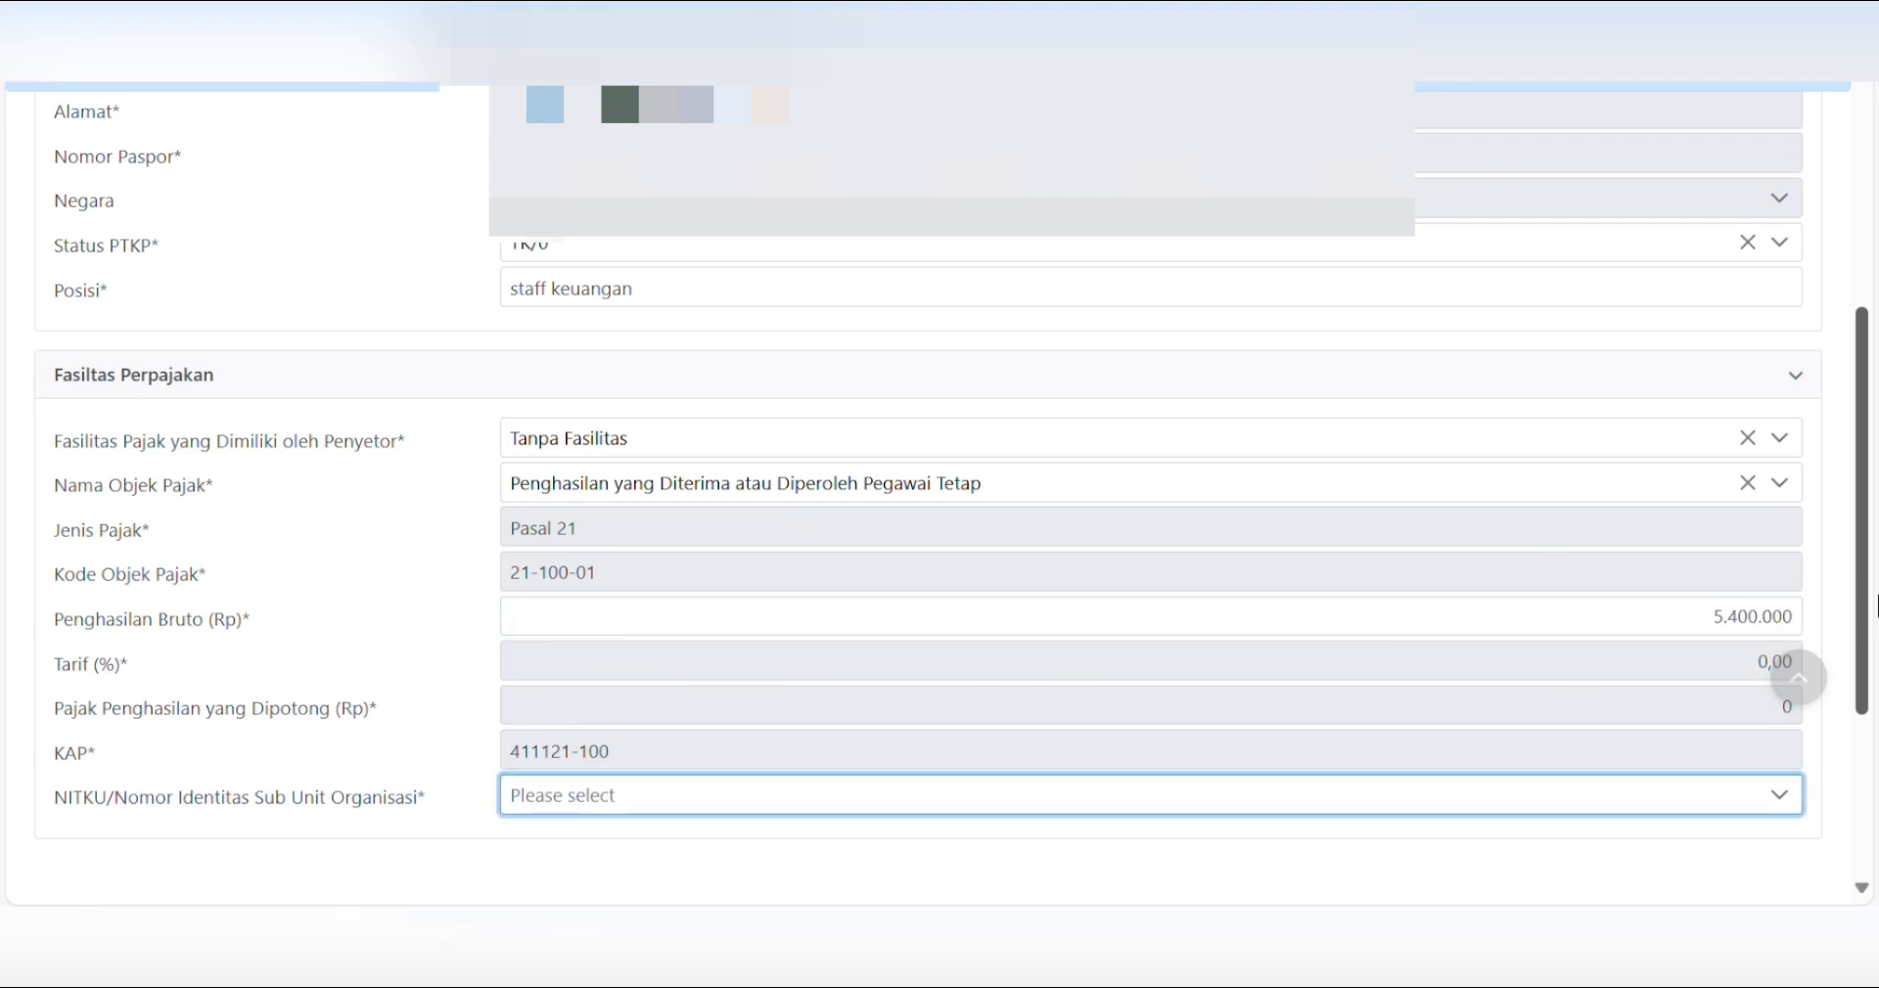
scroll(1867, 675, down, 1)
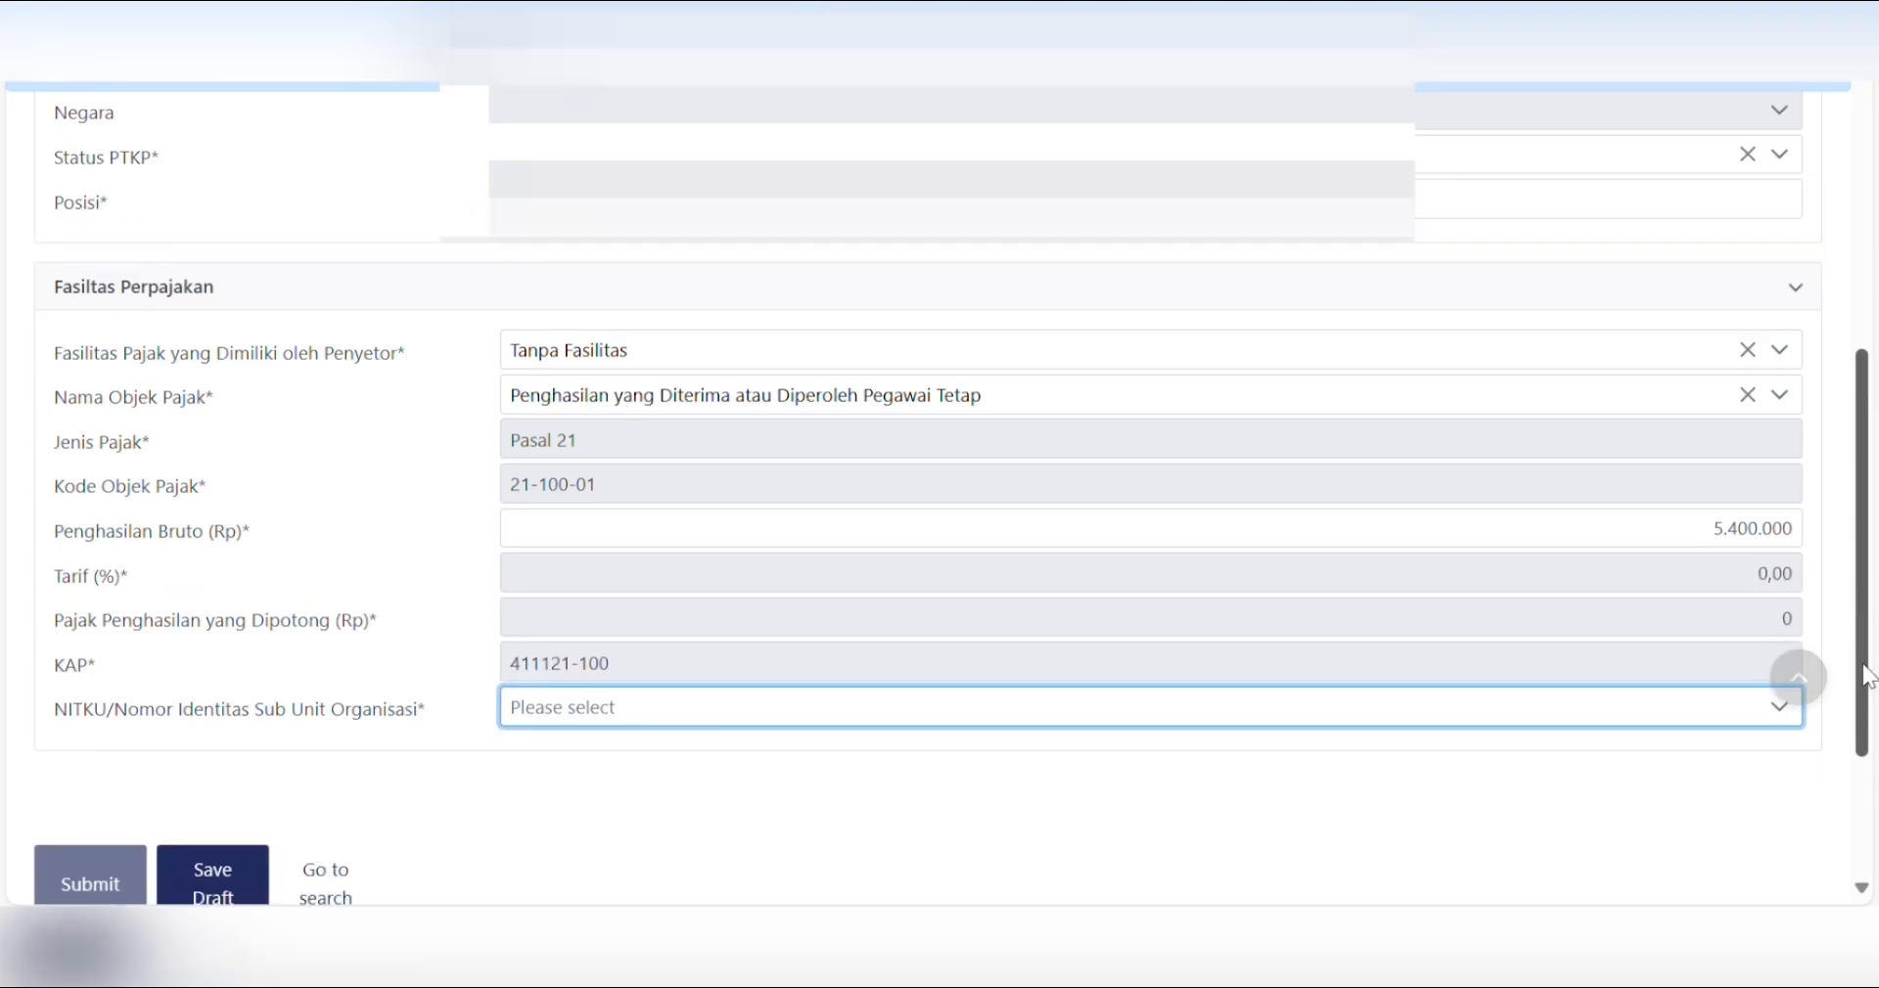
scroll(1867, 675, down, 1)
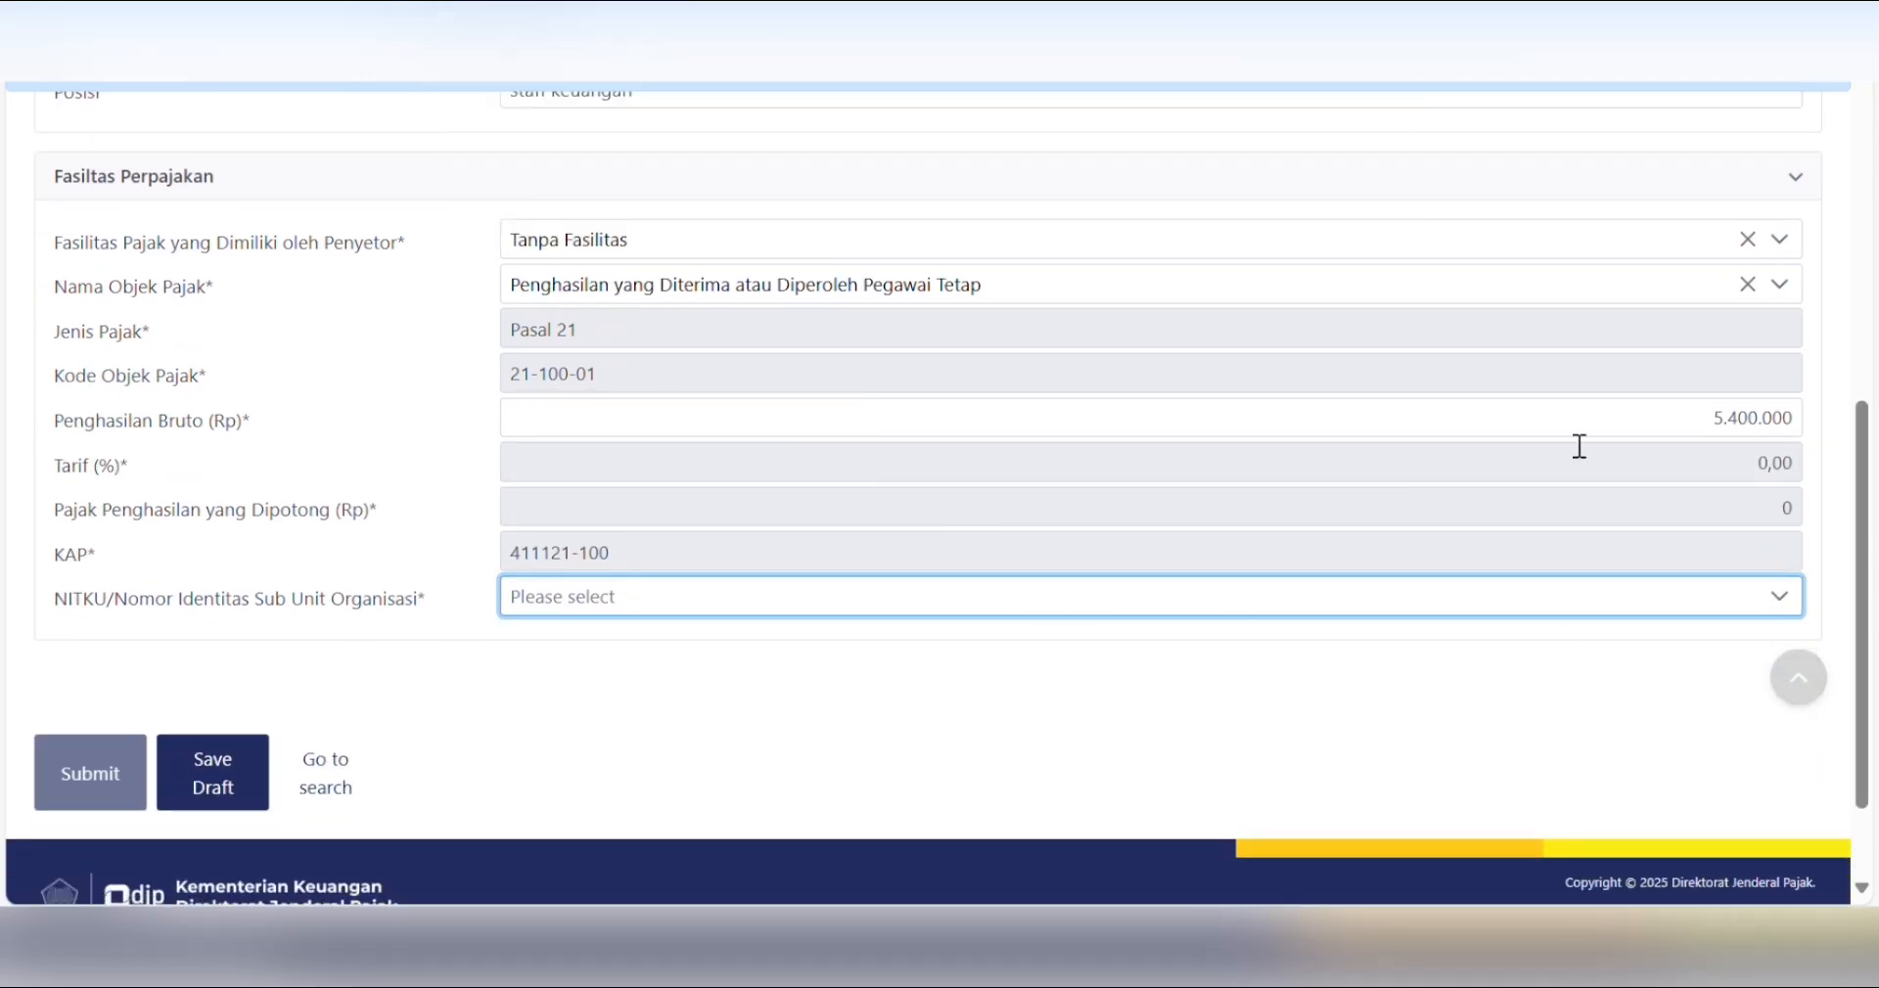
double_click(1776, 418)
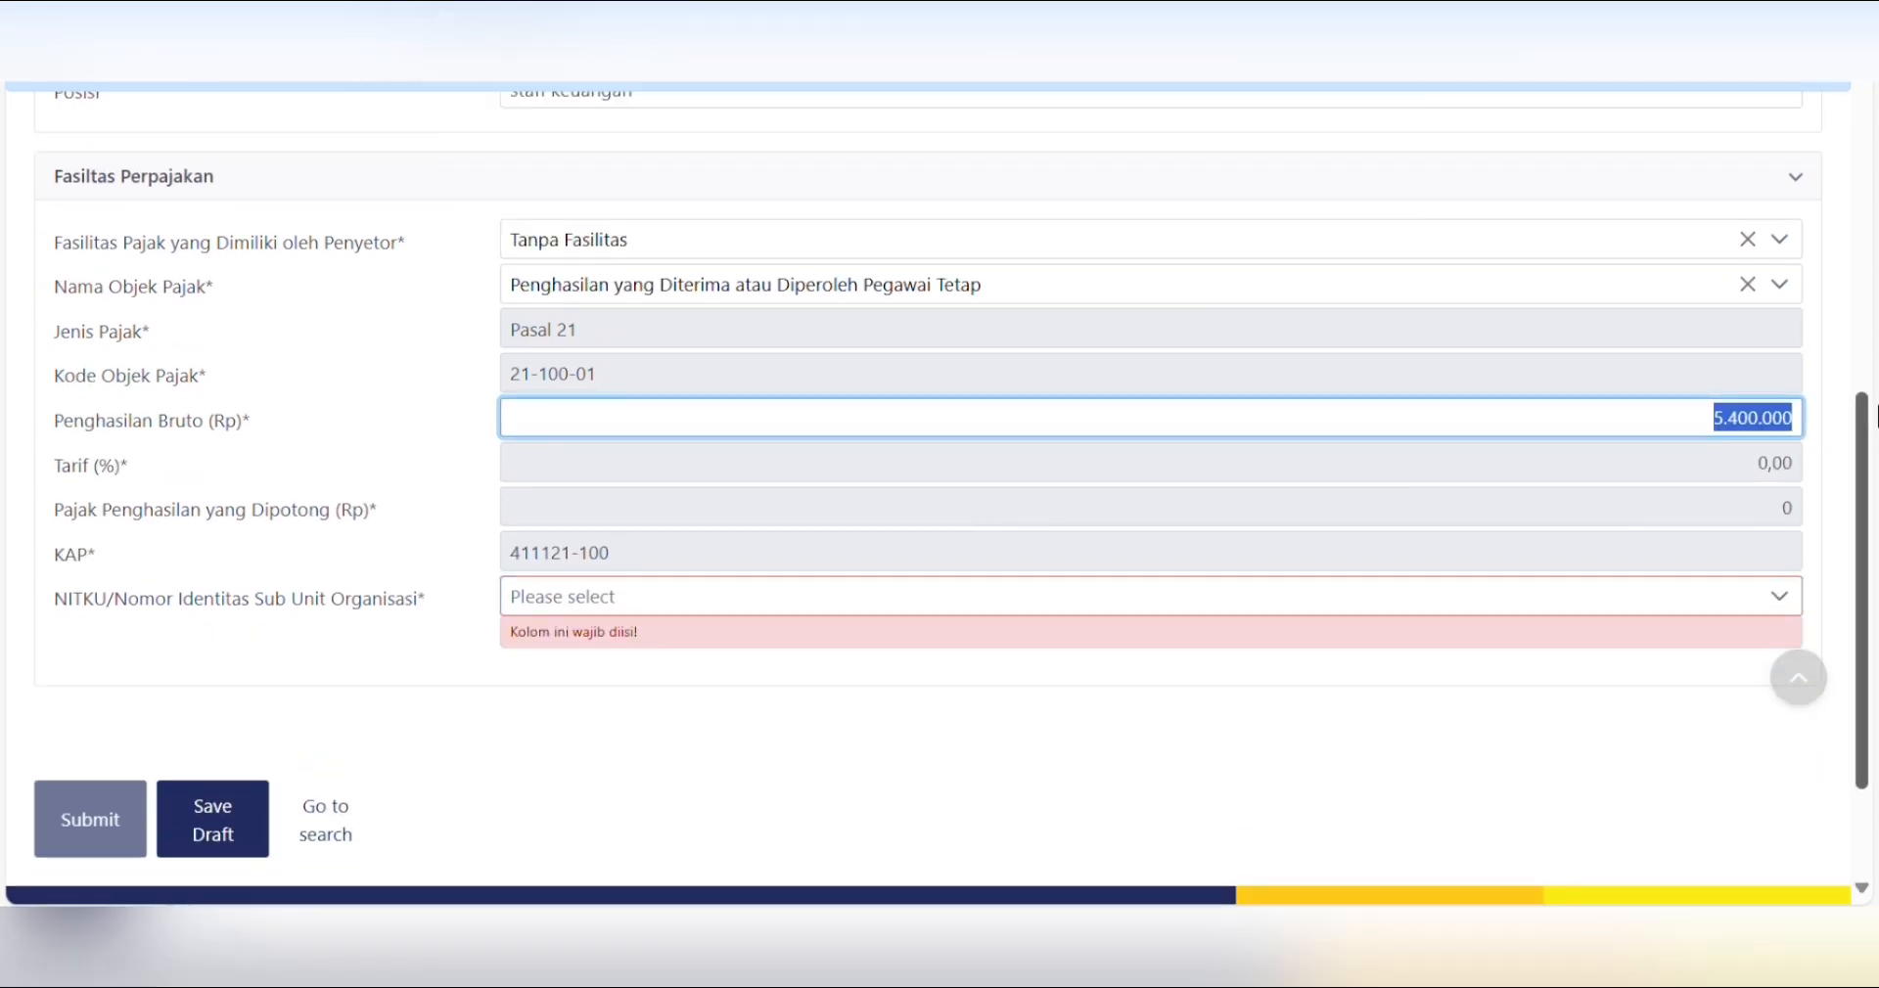
key(BackSpace)
text(6000000)
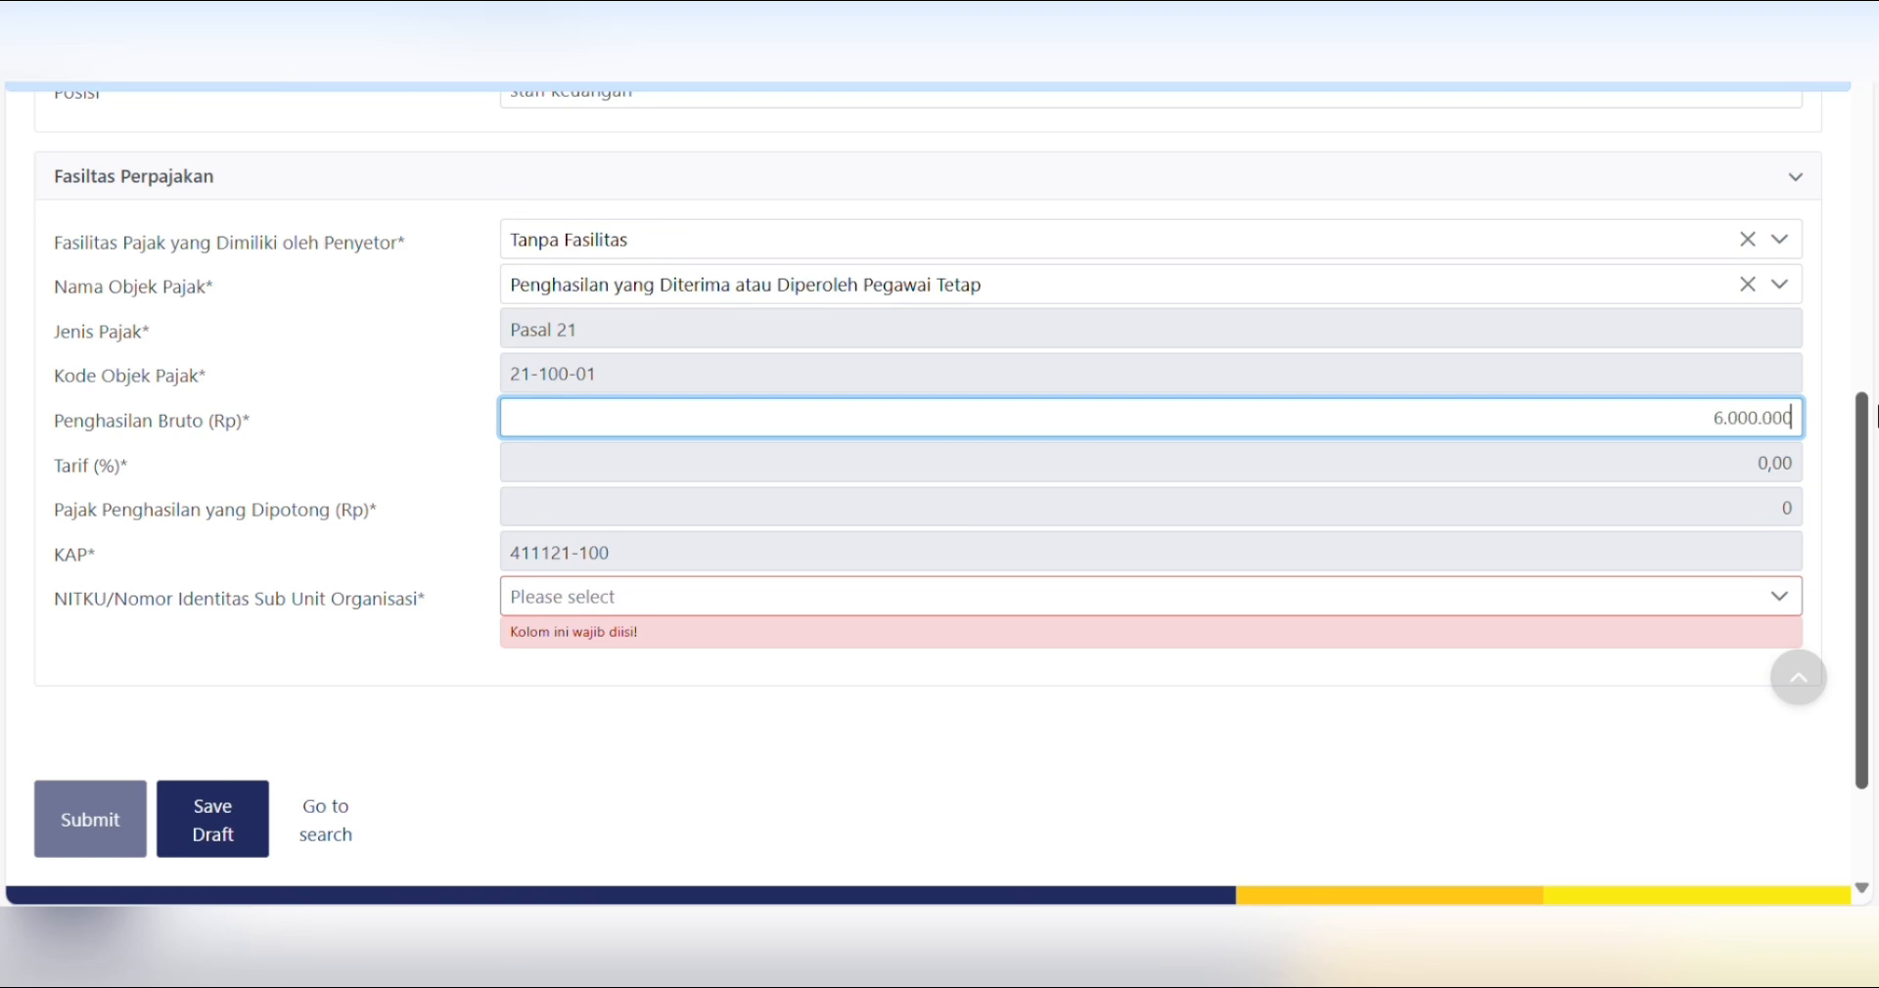
key(Tab)
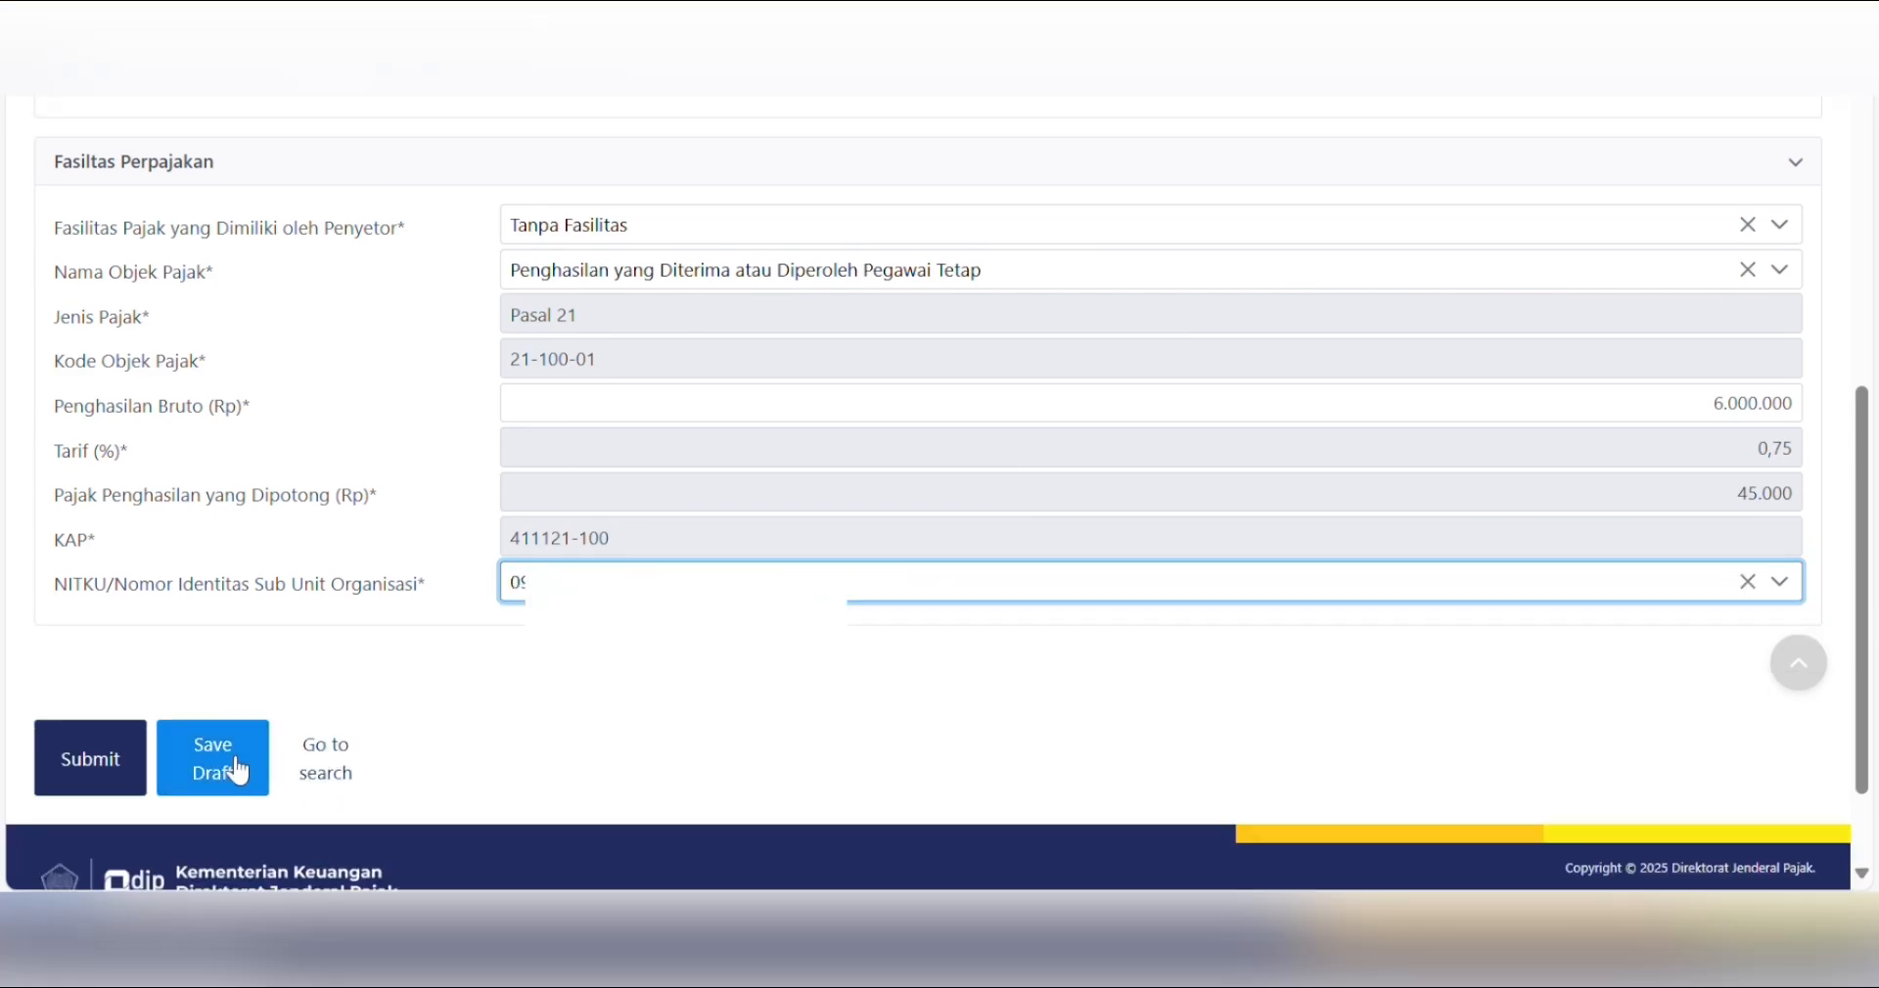
- Save the Januari 2025 slip as a draft, re-save it until it shows Disimpan, and select its row
click(237, 771)
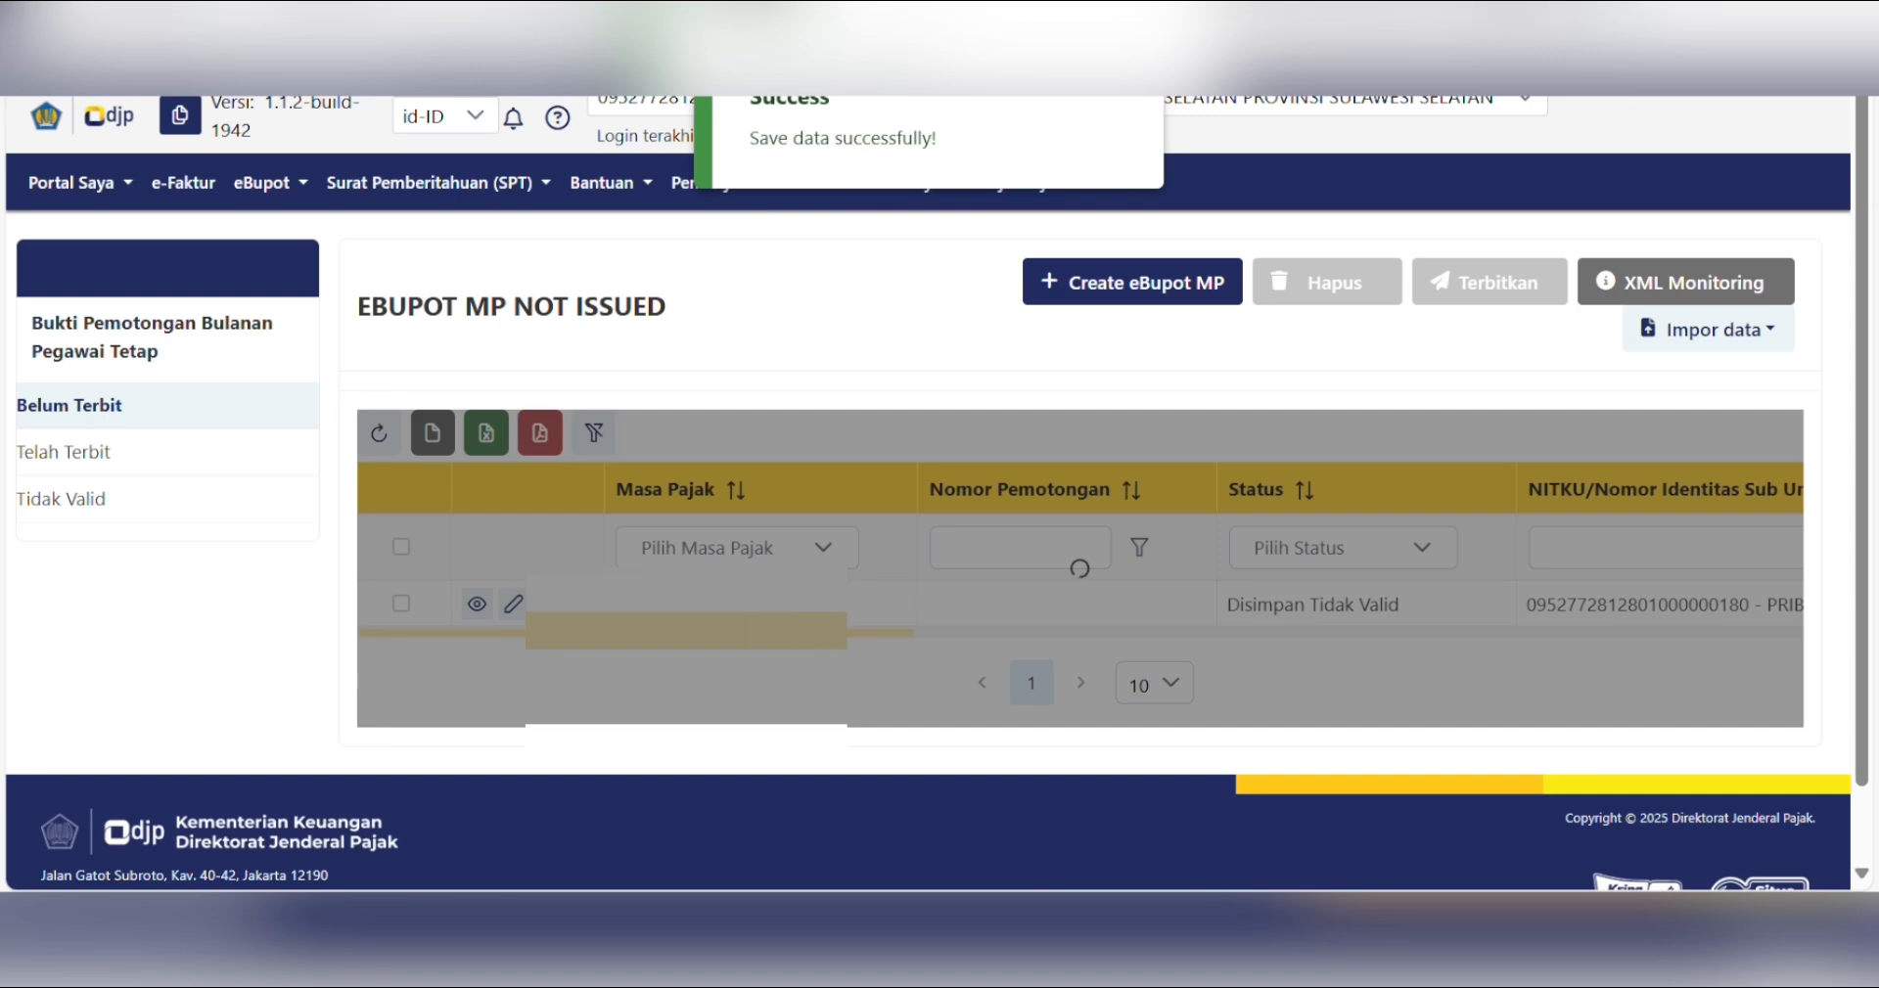
drag(759, 632, 883, 632)
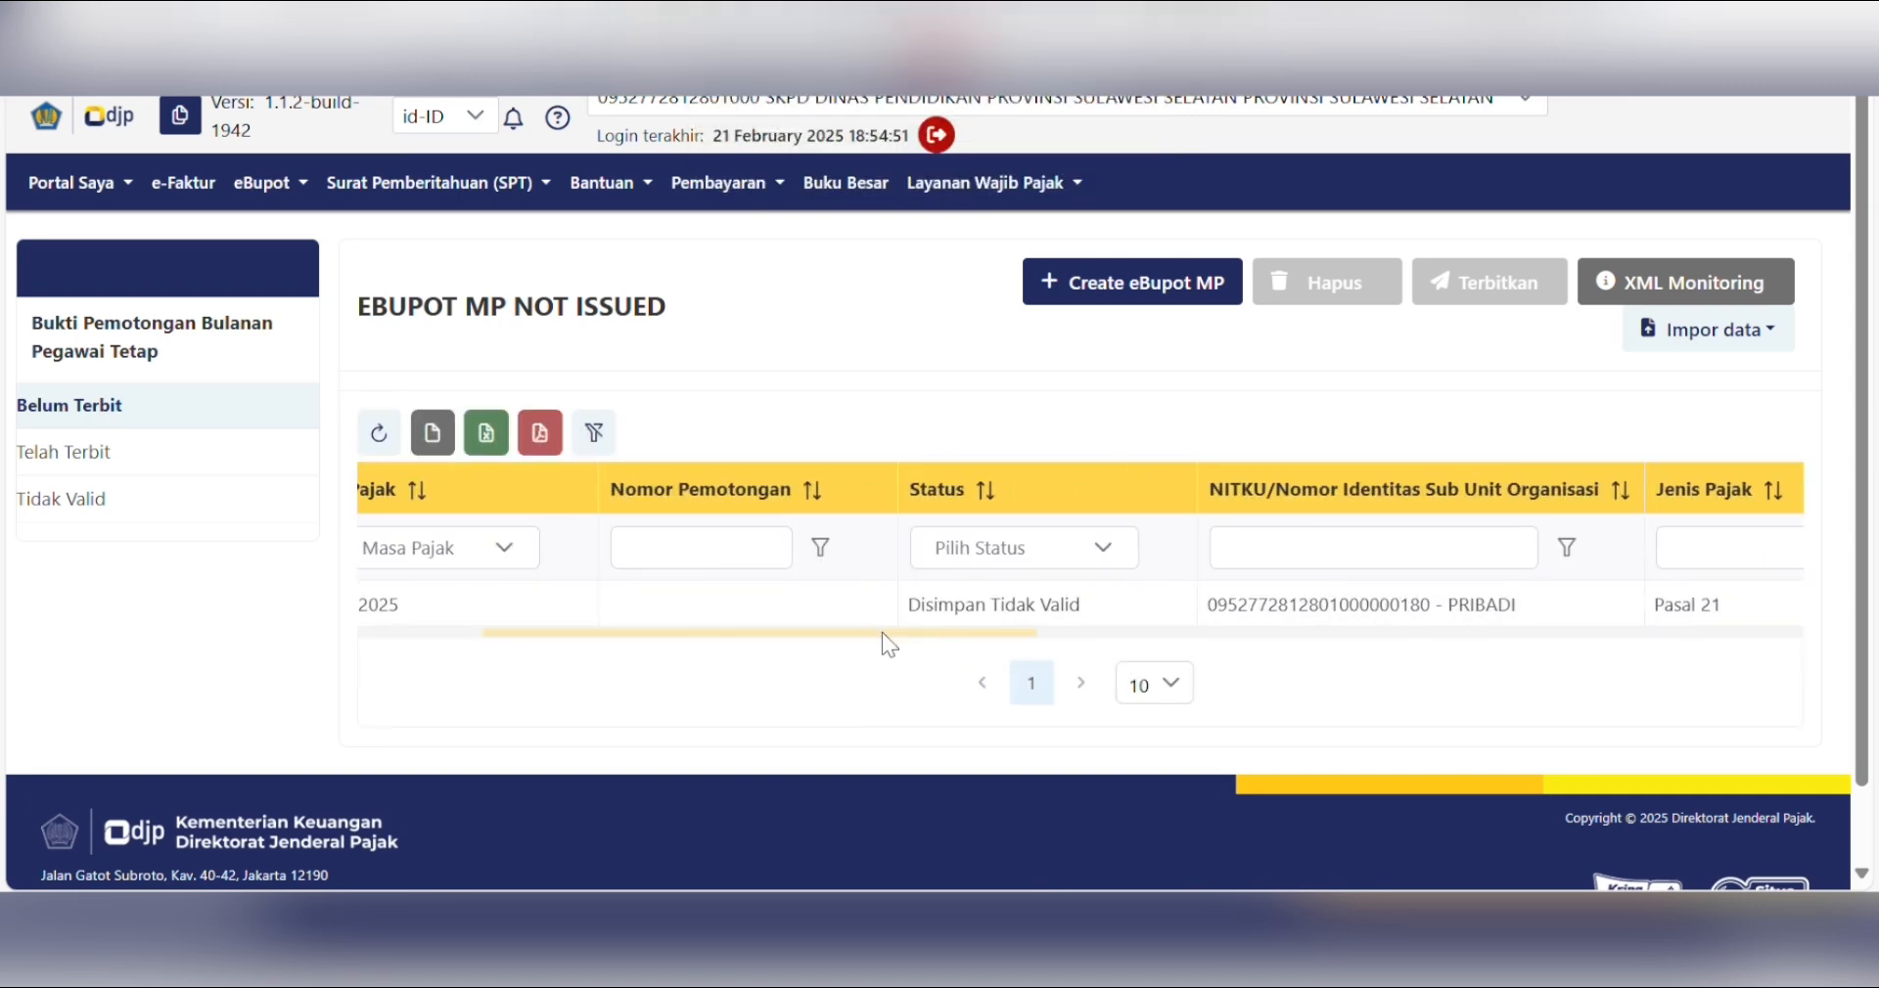
drag(1014, 636, 689, 634)
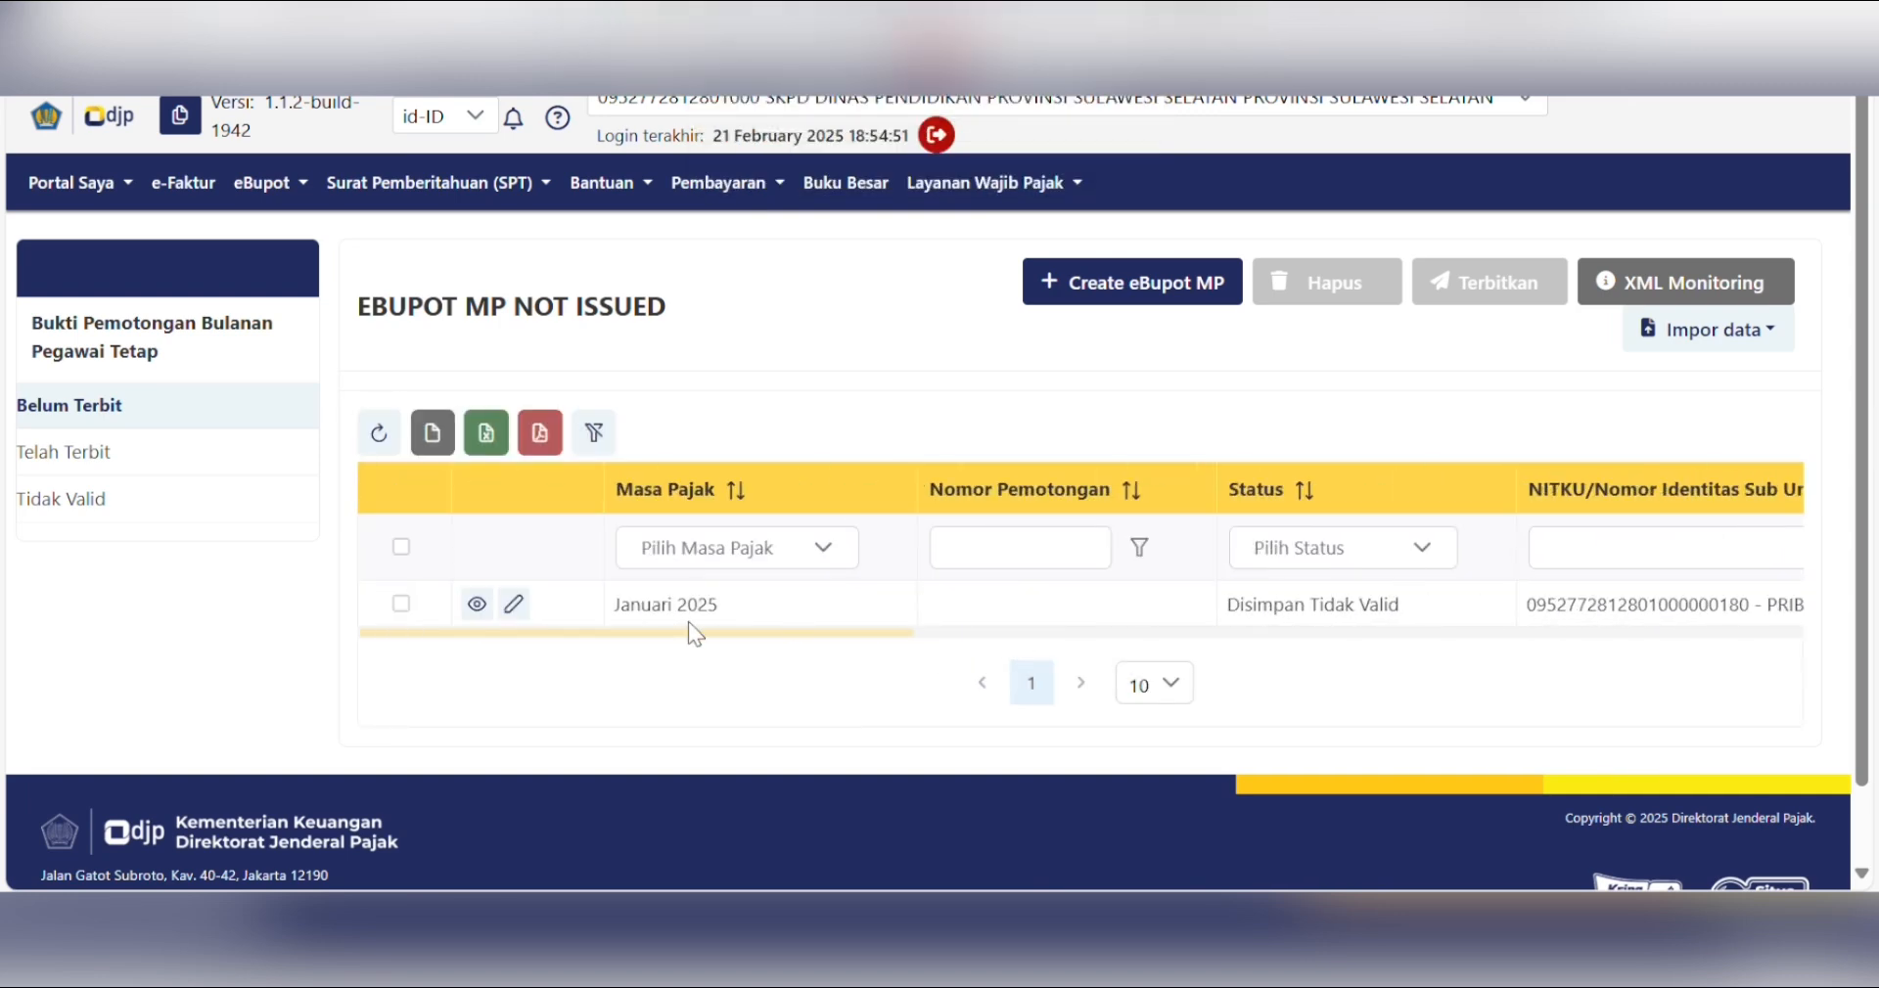
click(513, 604)
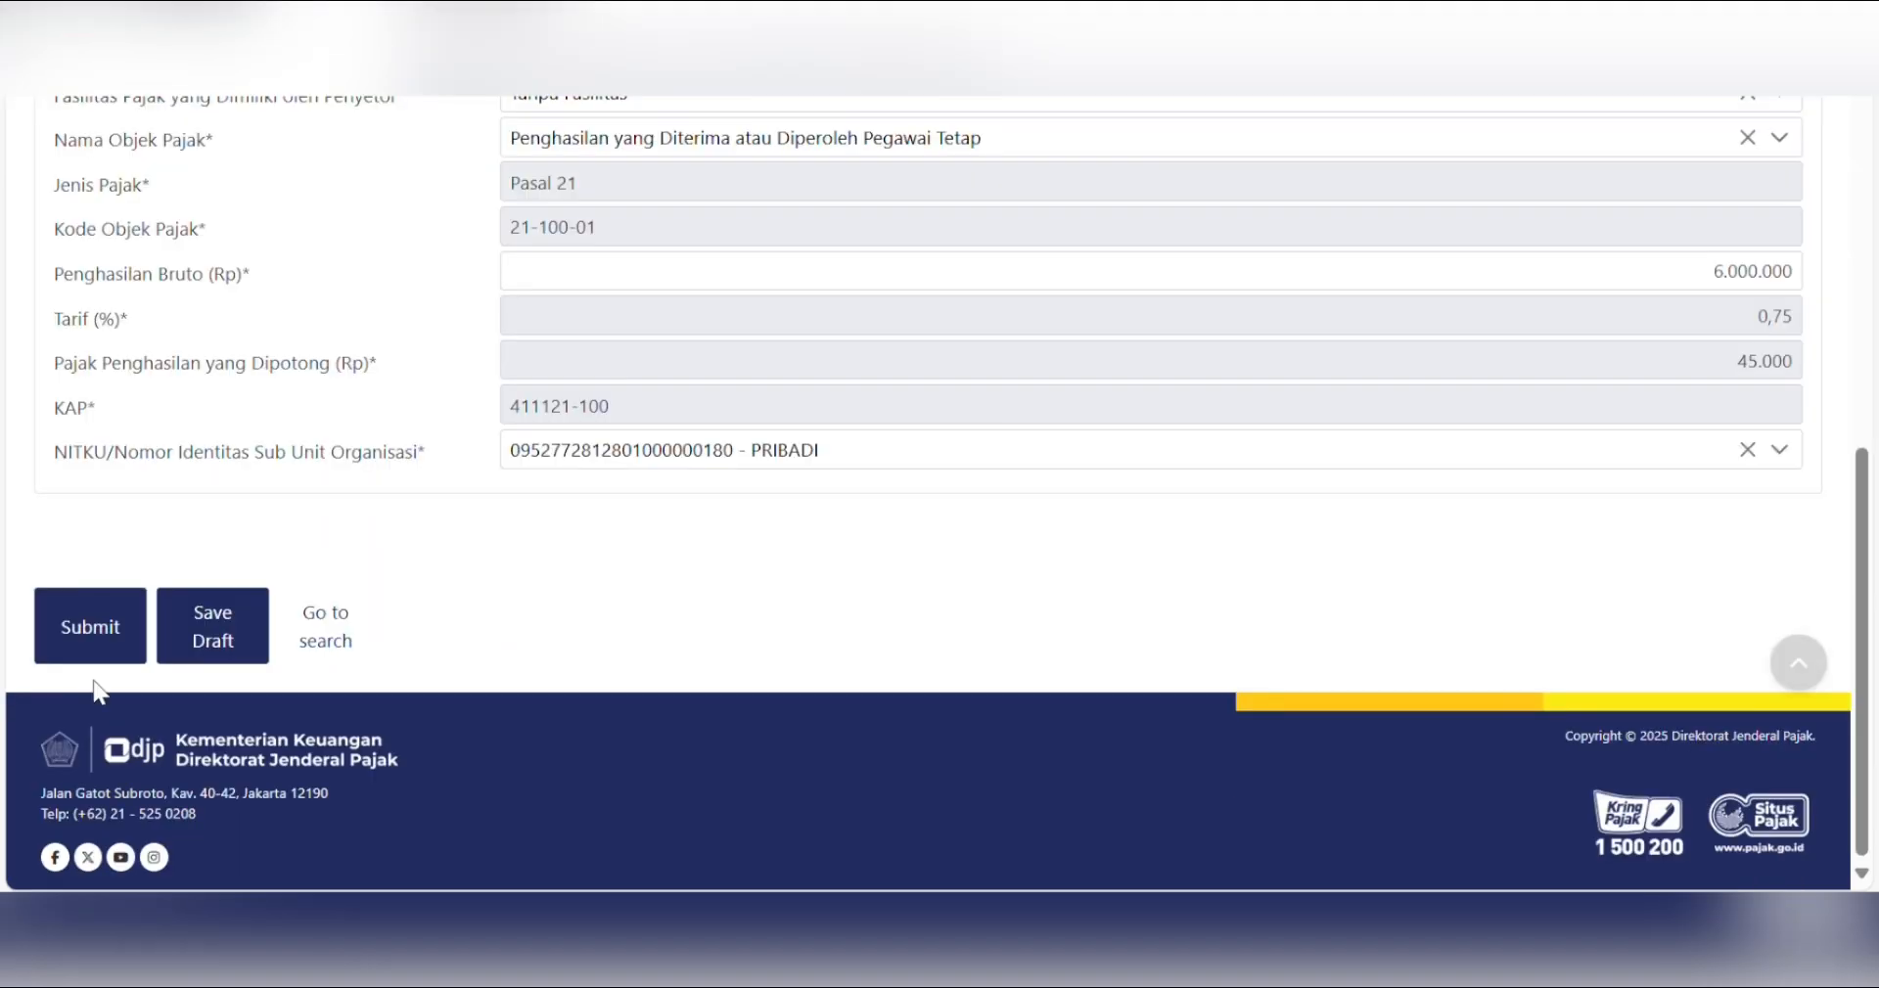
click(209, 646)
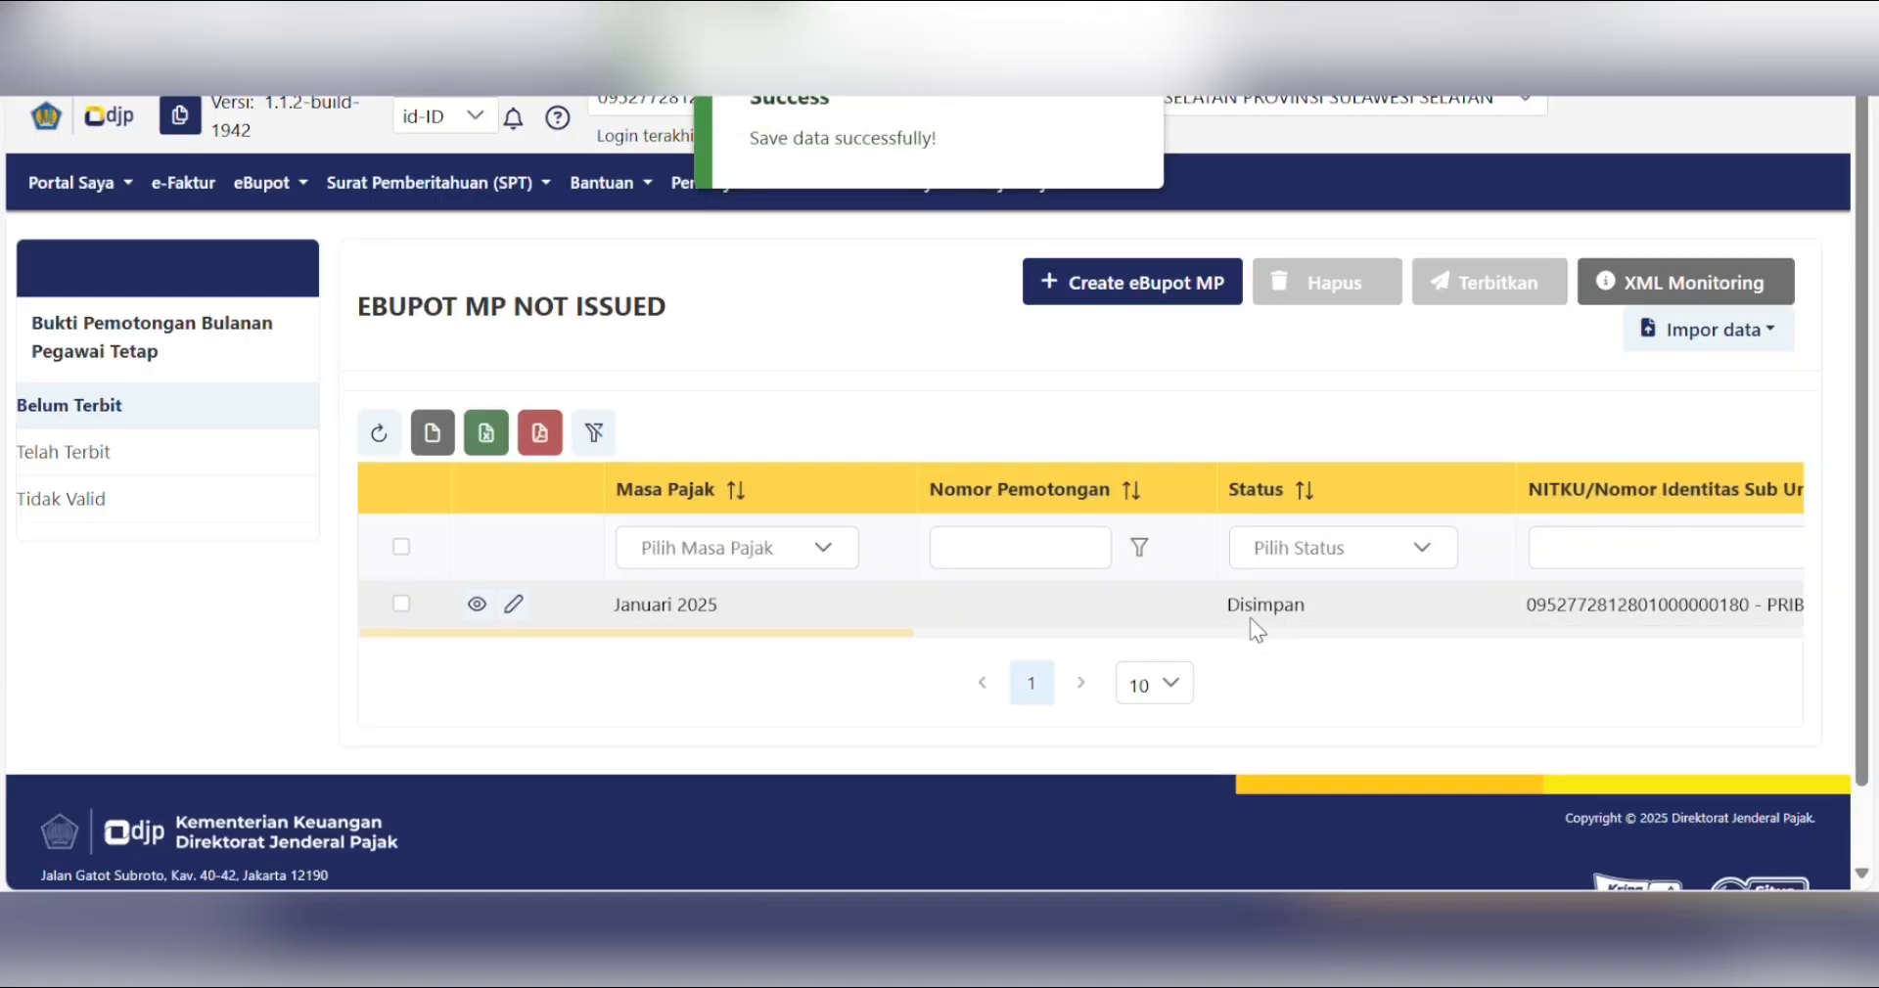
click(401, 606)
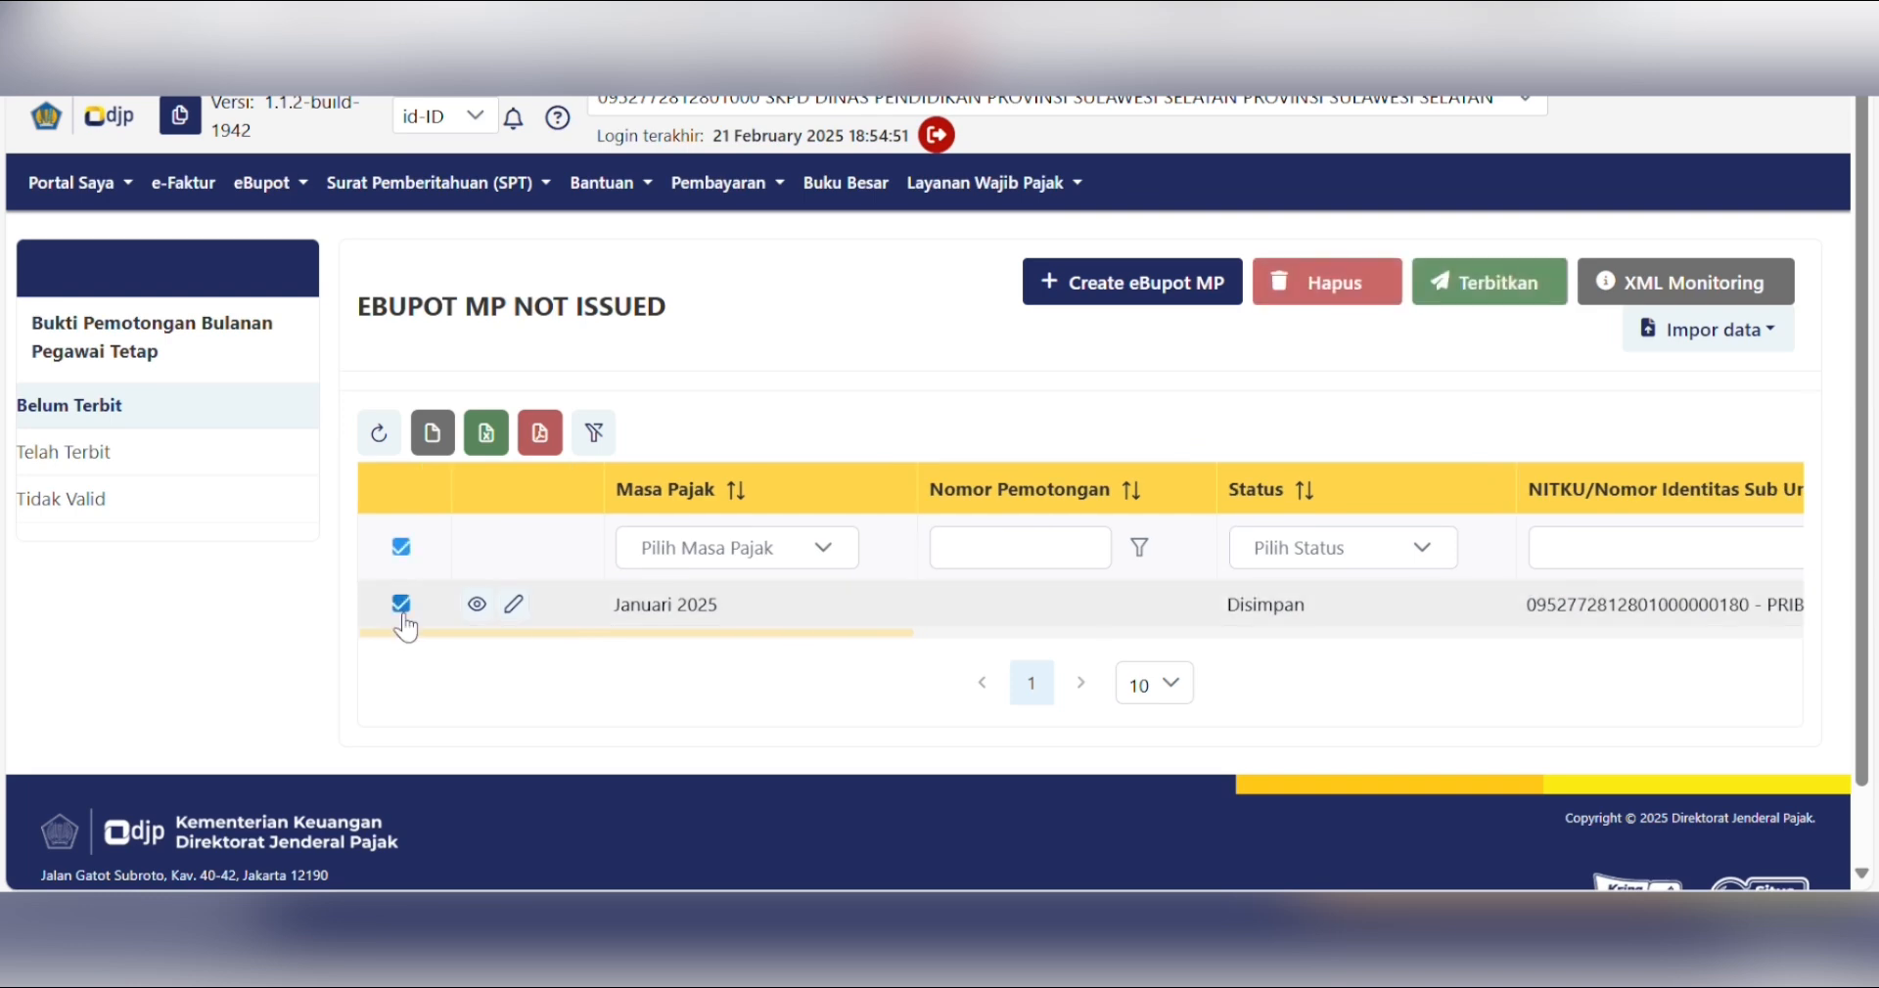
click(1473, 291)
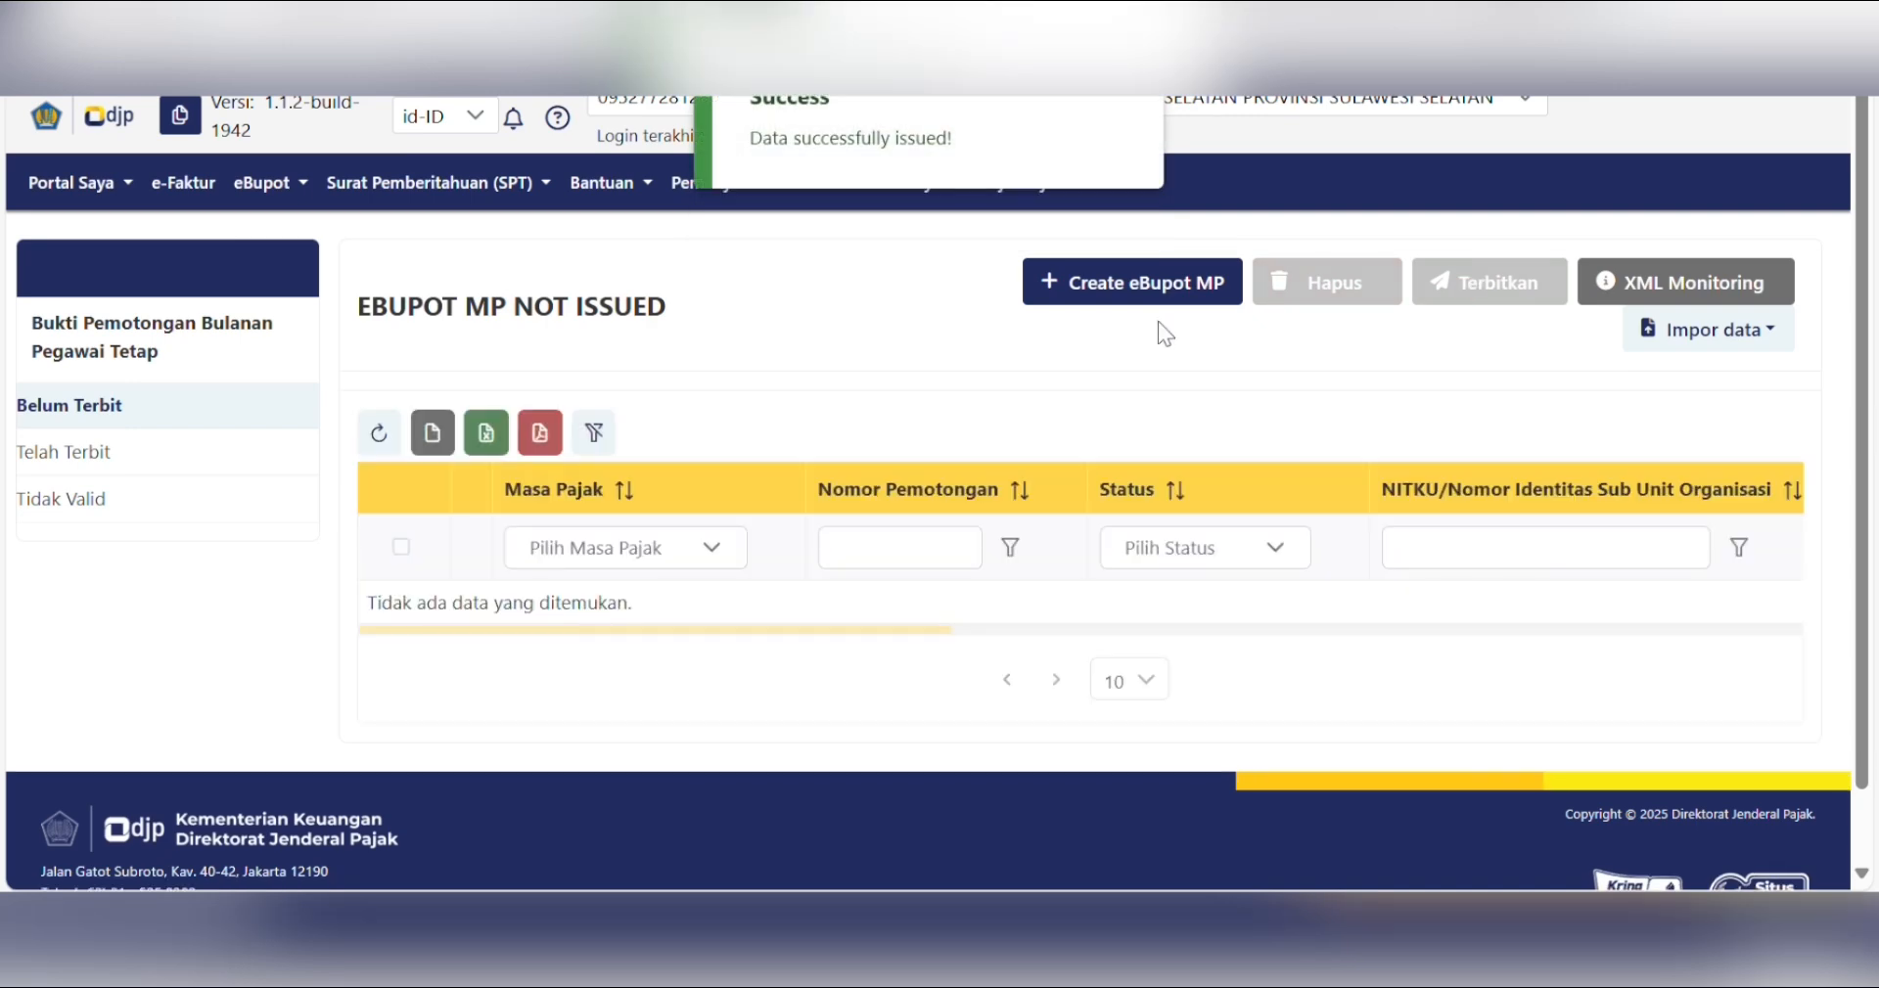
click(82, 471)
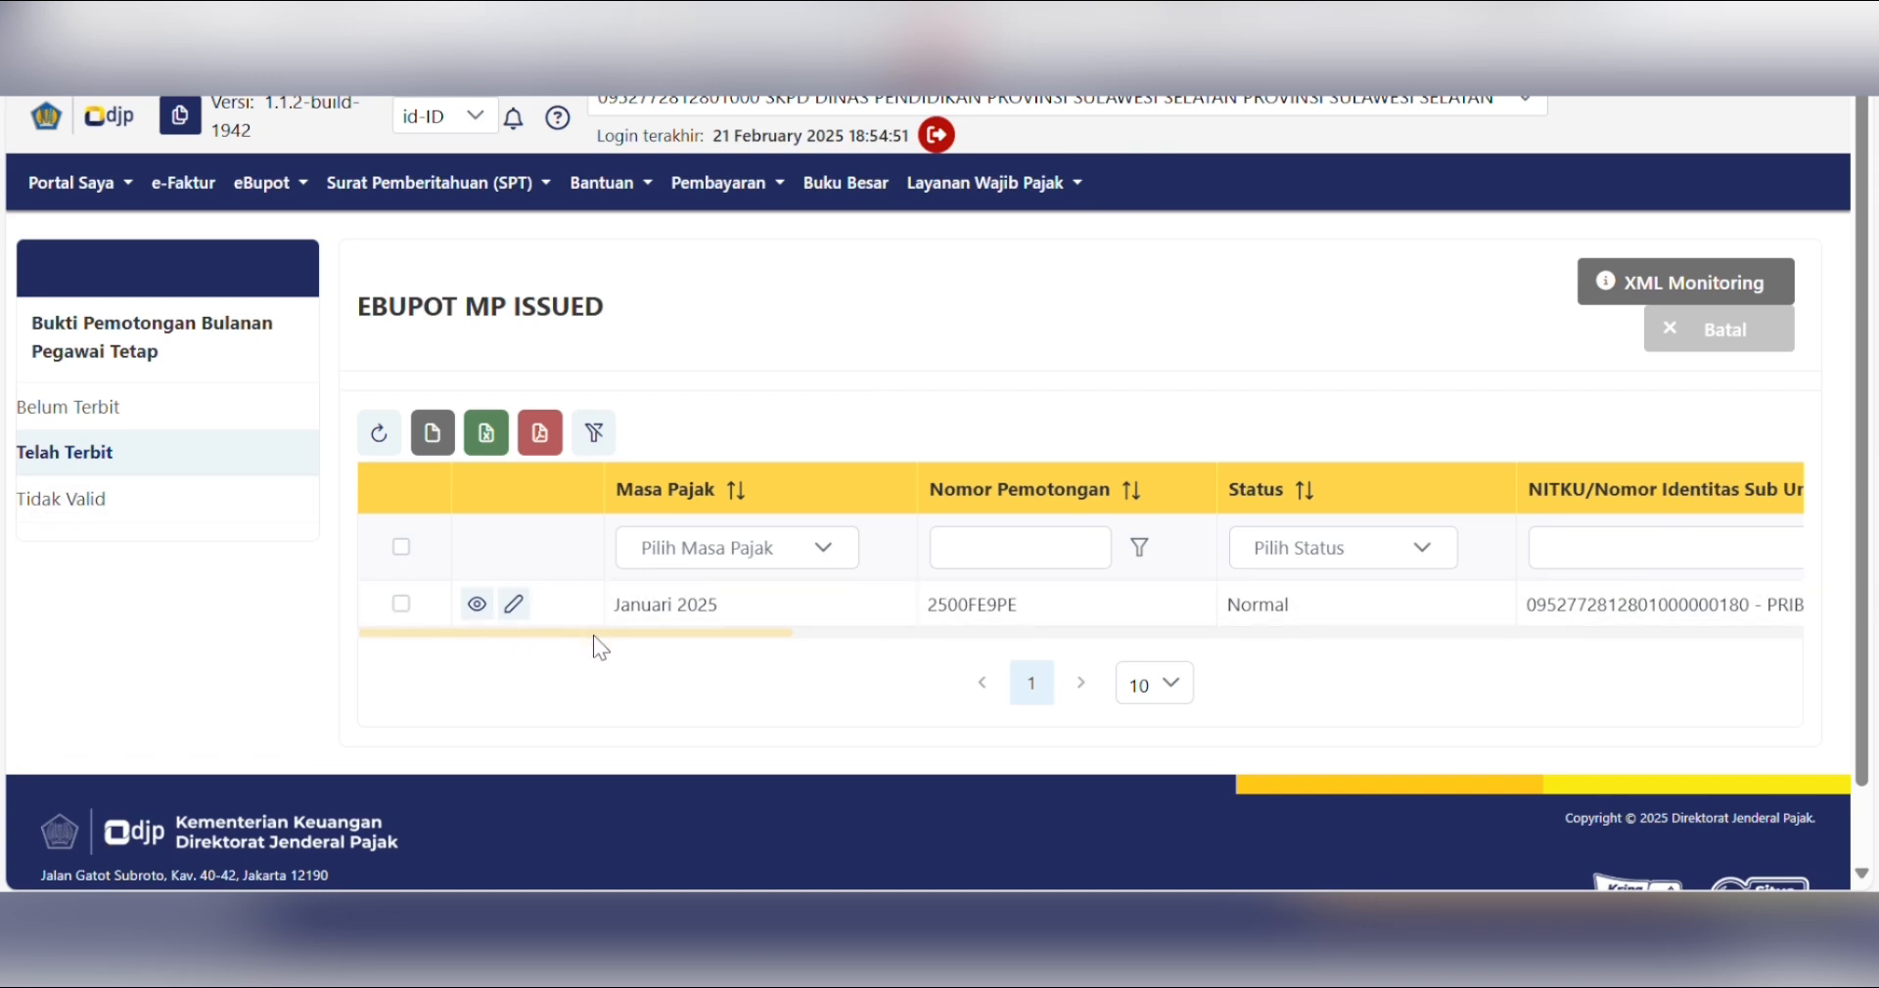
- Check the issued slip's row details across the table, then go back to the empty Belum Terbit list
click(401, 603)
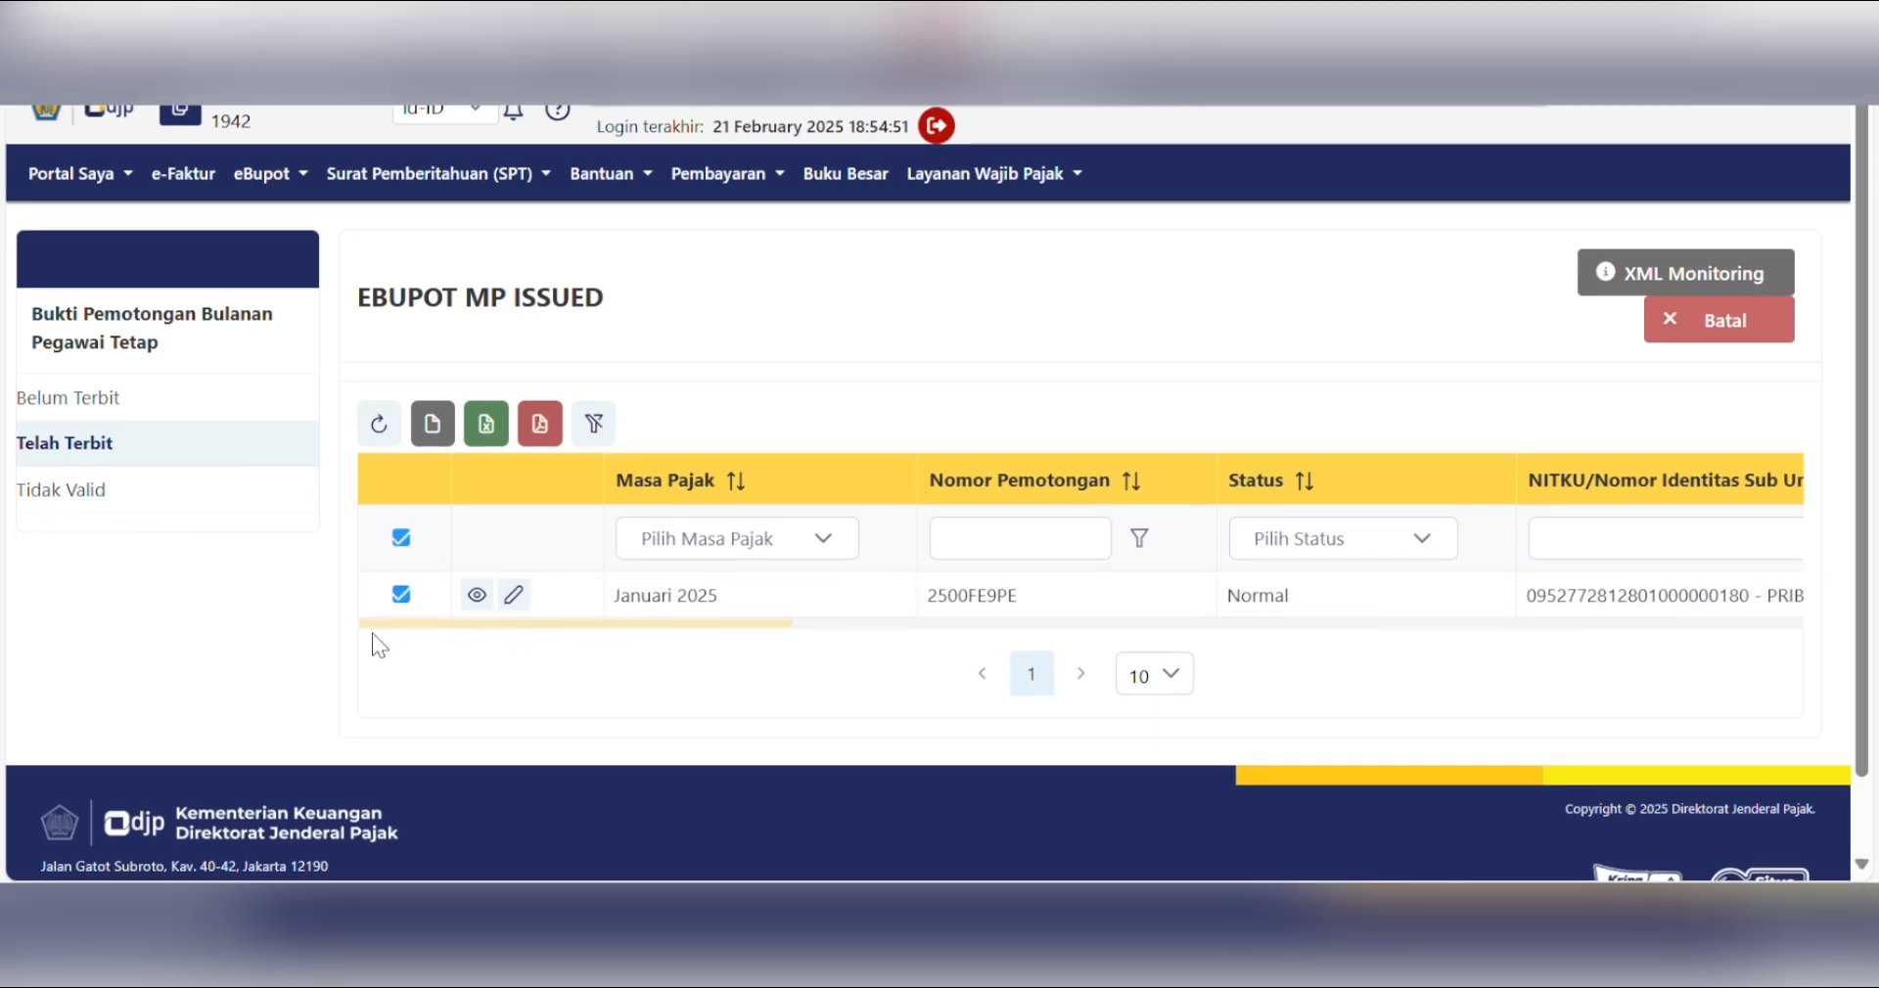
click(415, 597)
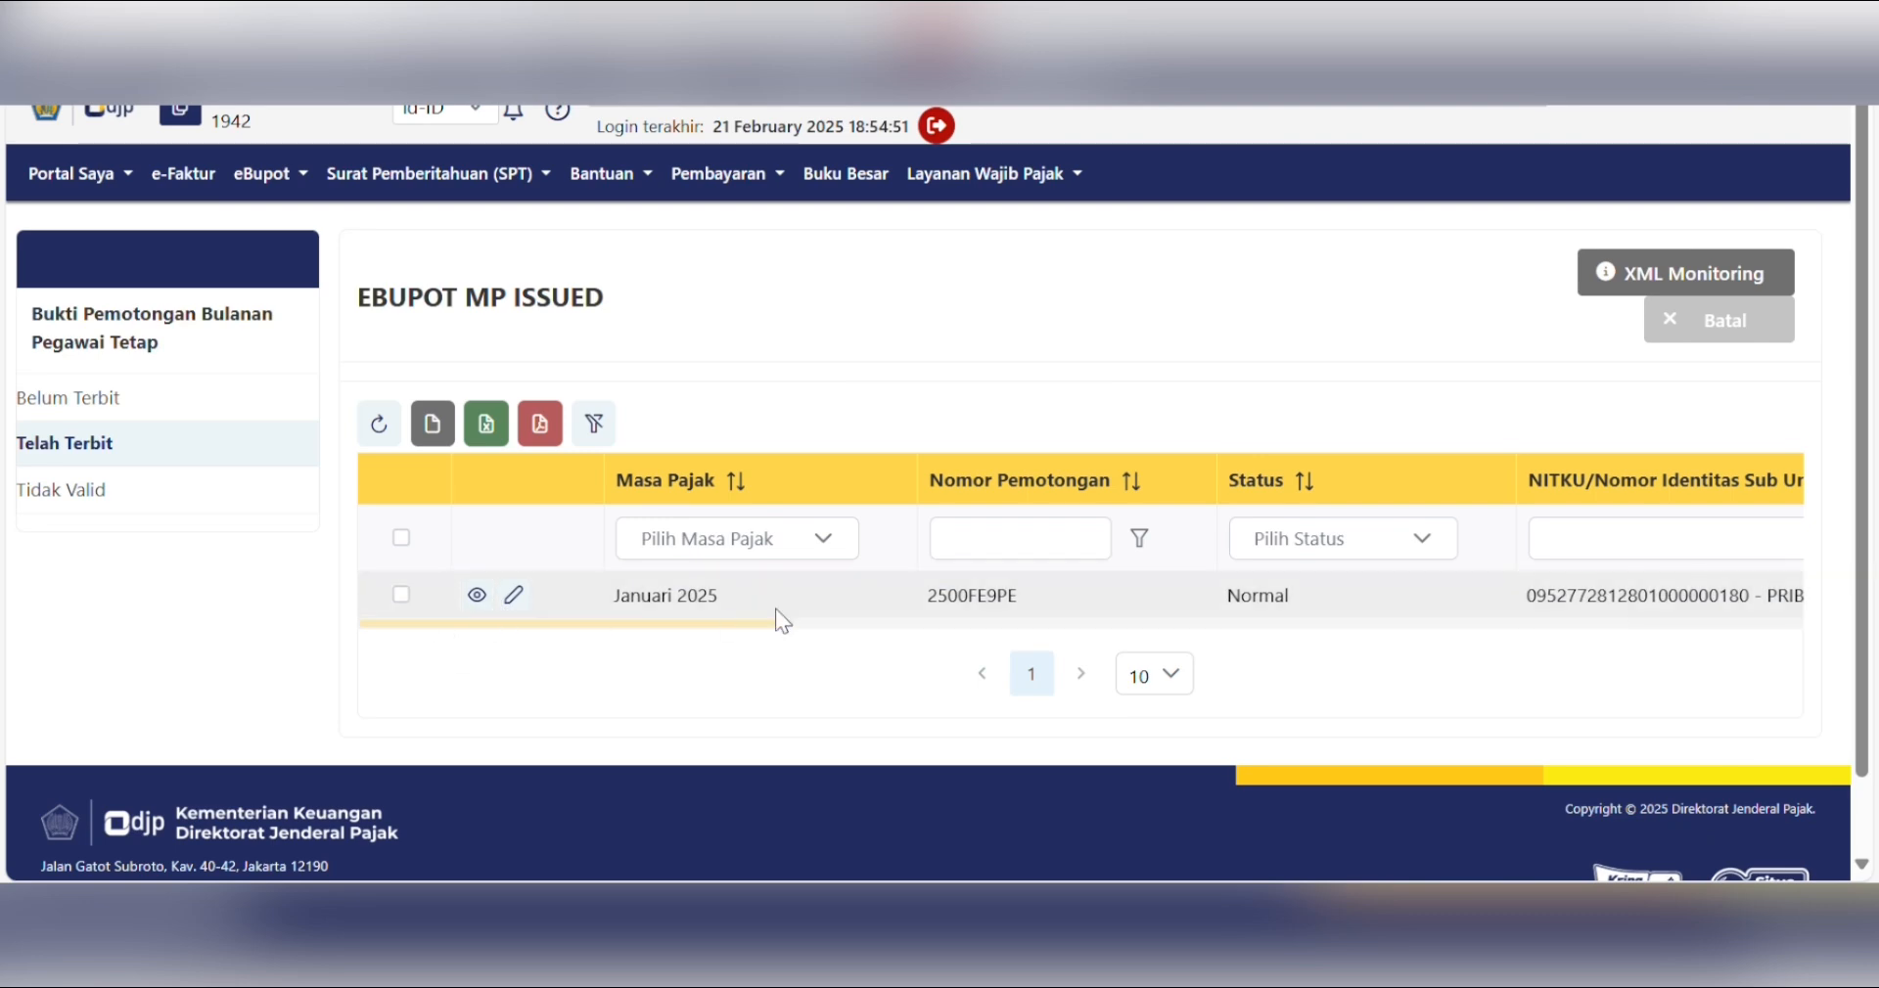
scroll(861, 627, right, 4)
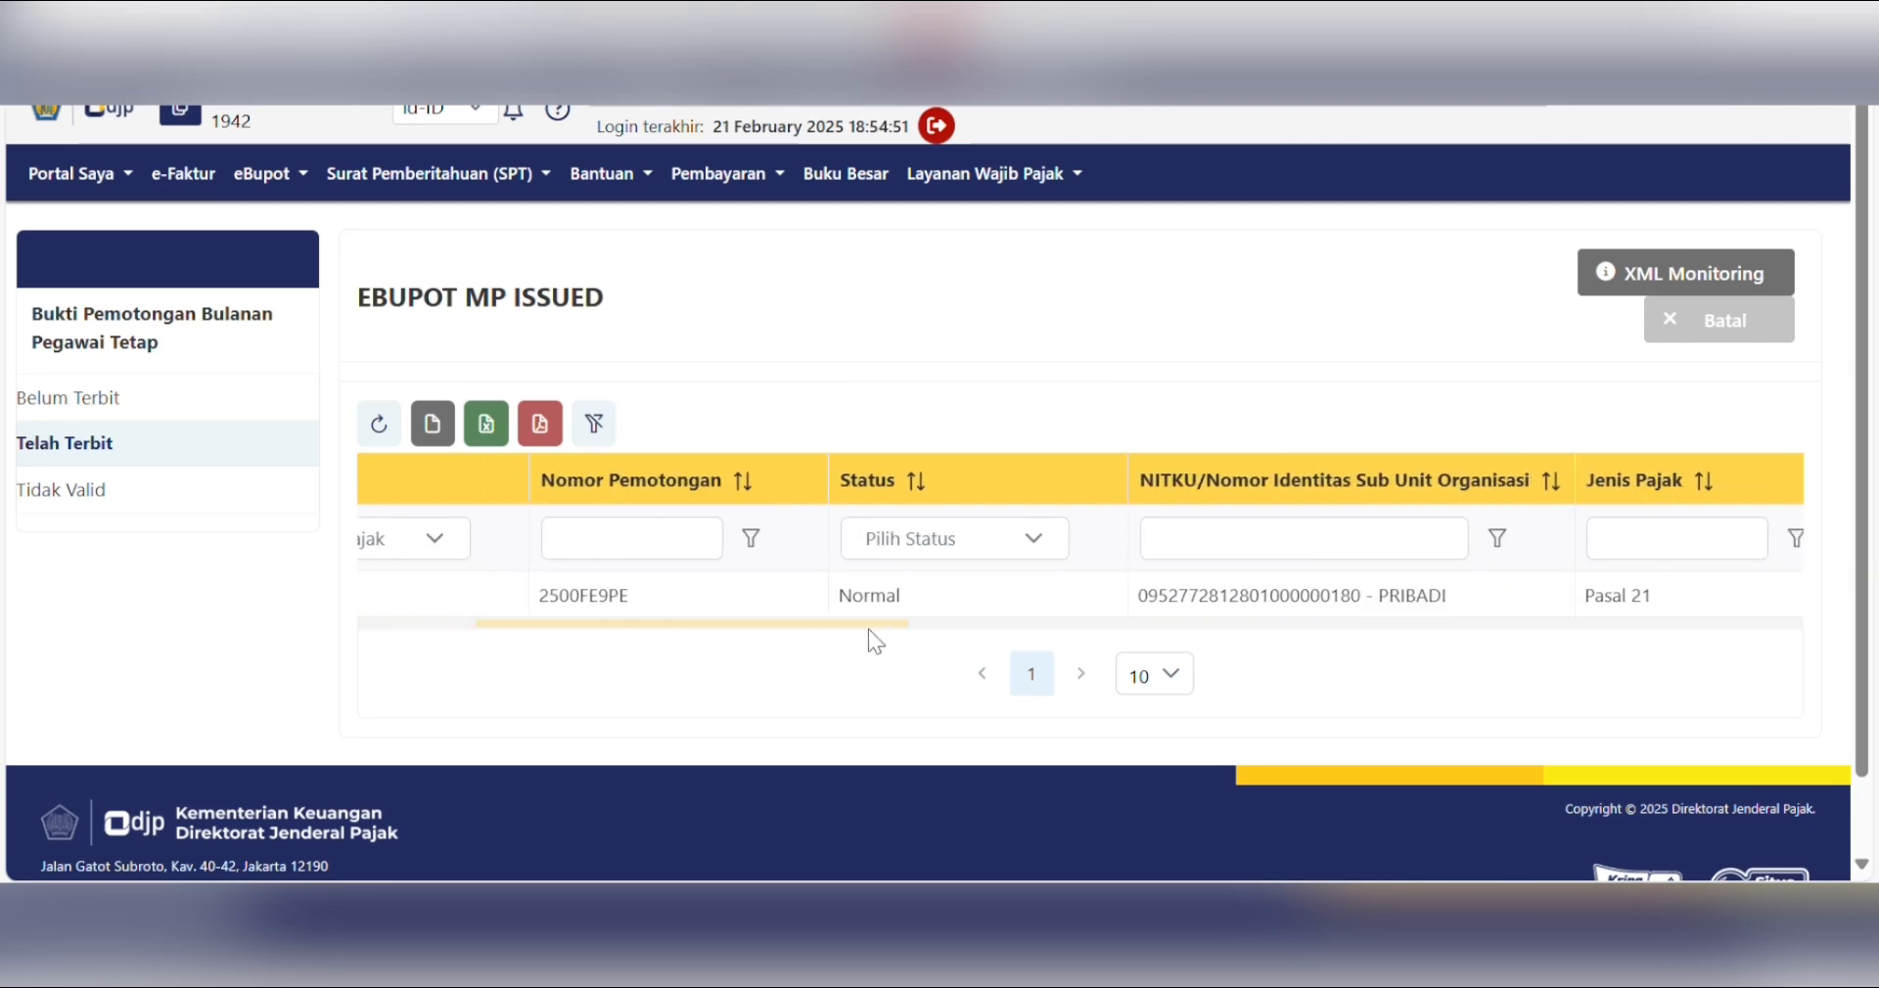
drag(867, 630, 612, 654)
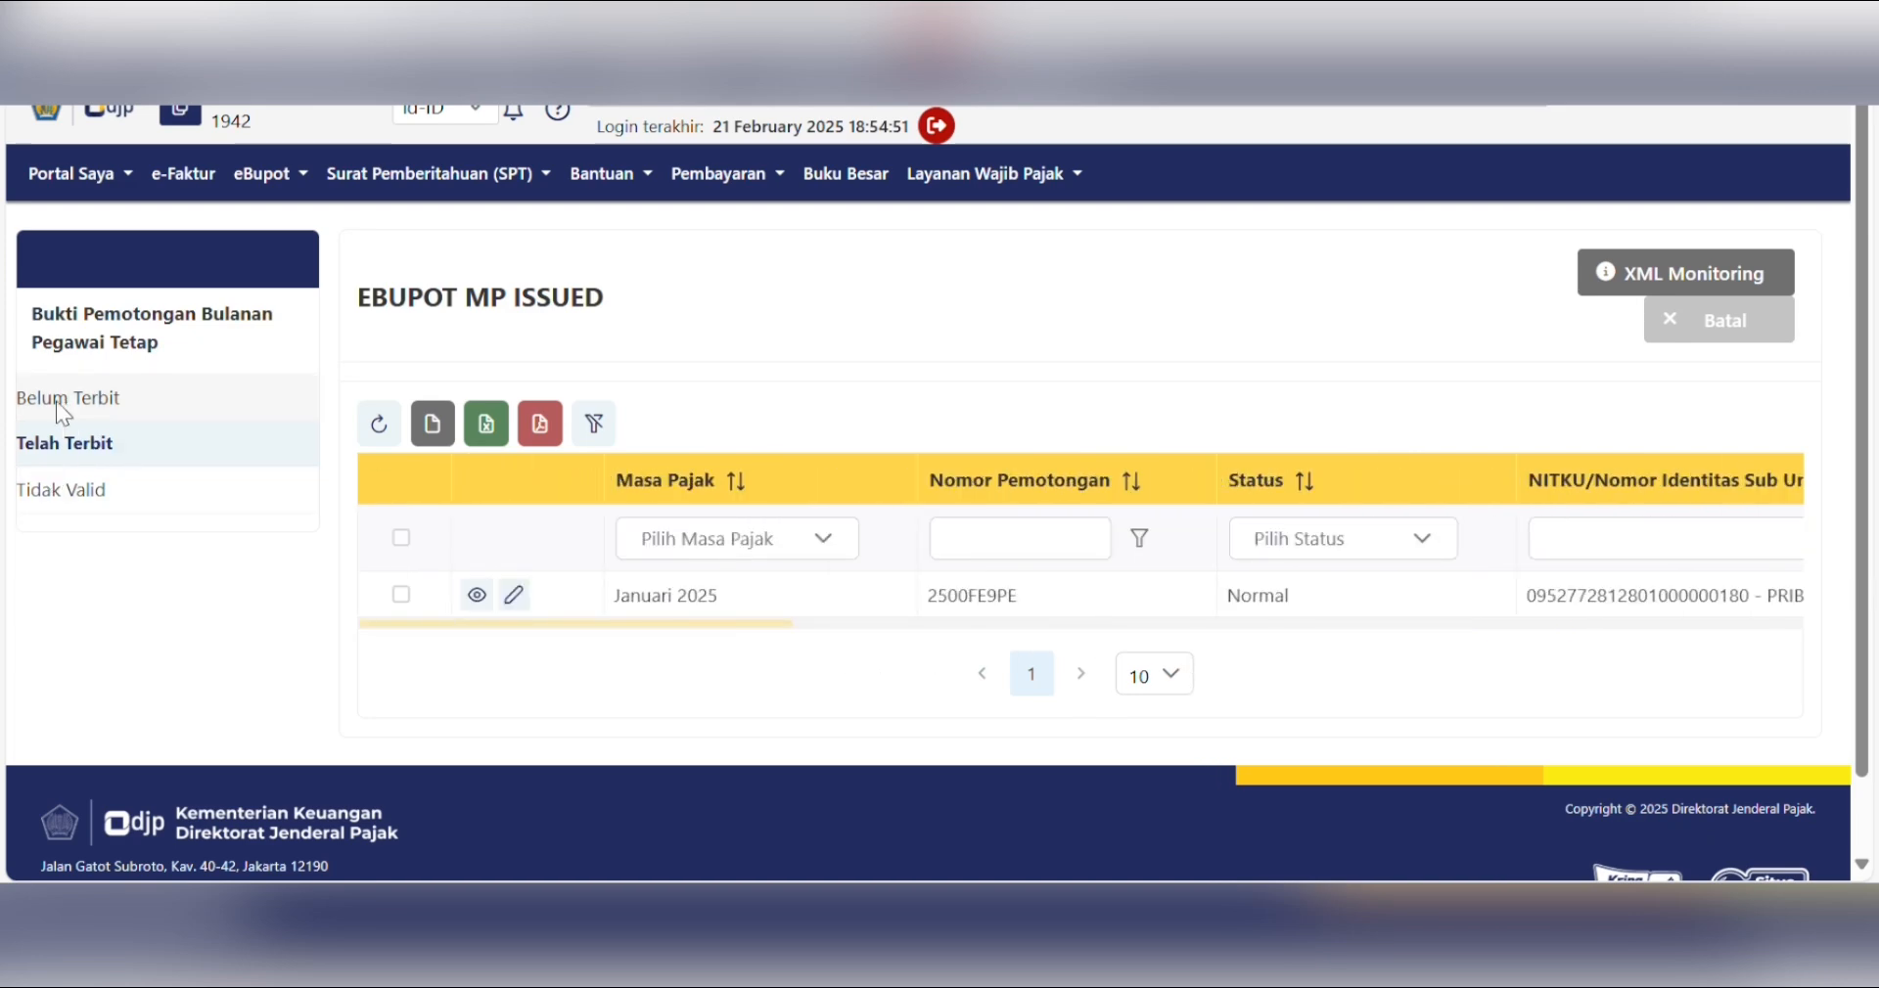
click(162, 399)
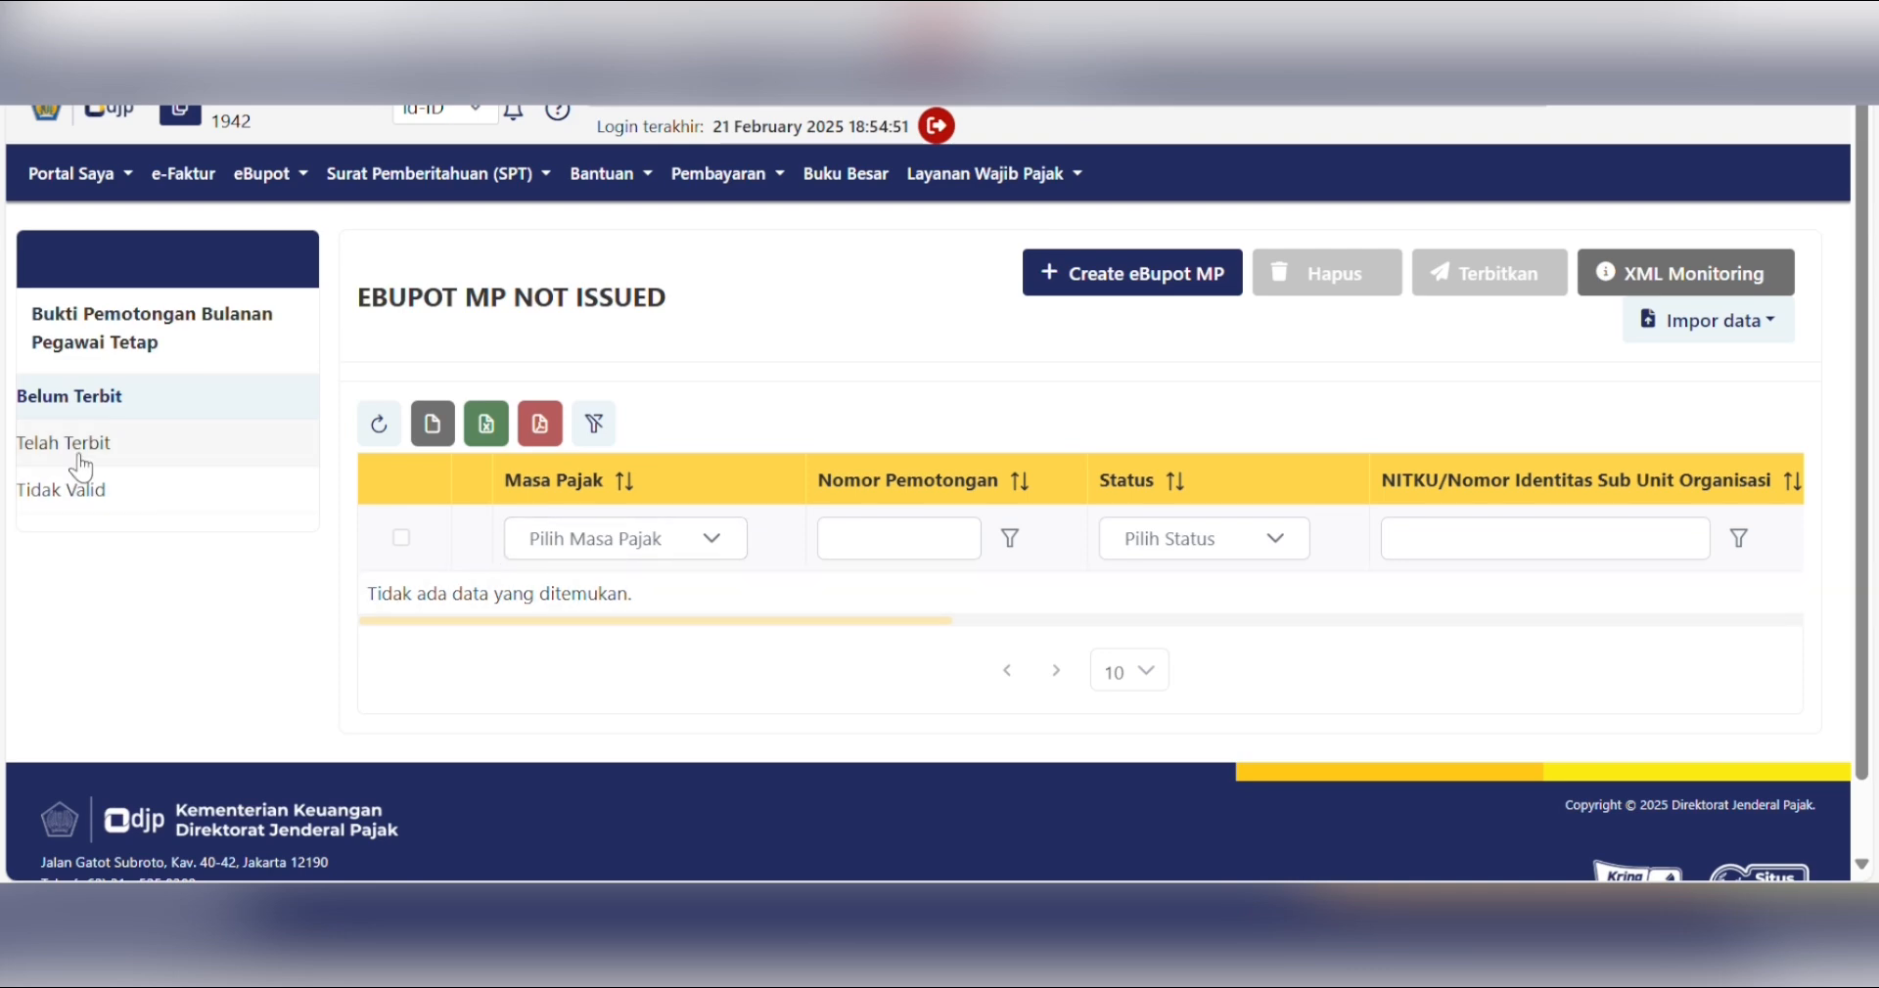
- Reload the slips list and bring up the eBupot menu of withholding slip types
click(394, 436)
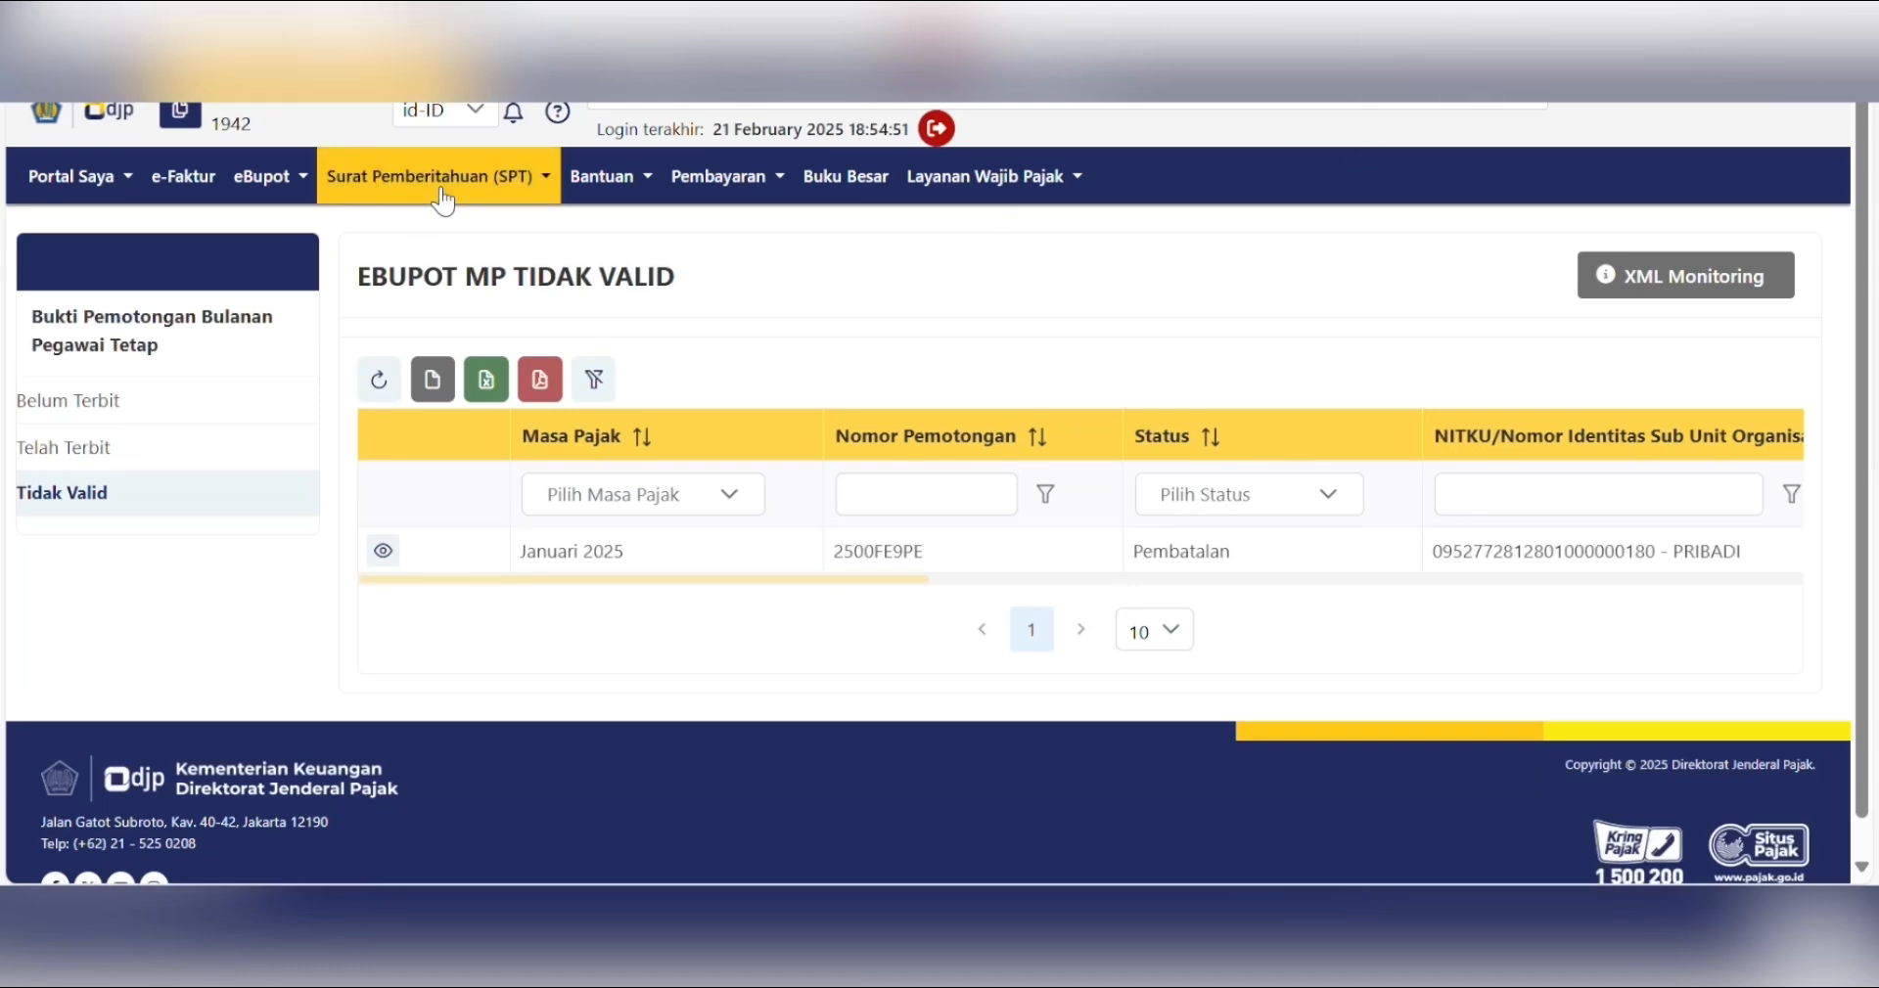
click(292, 178)
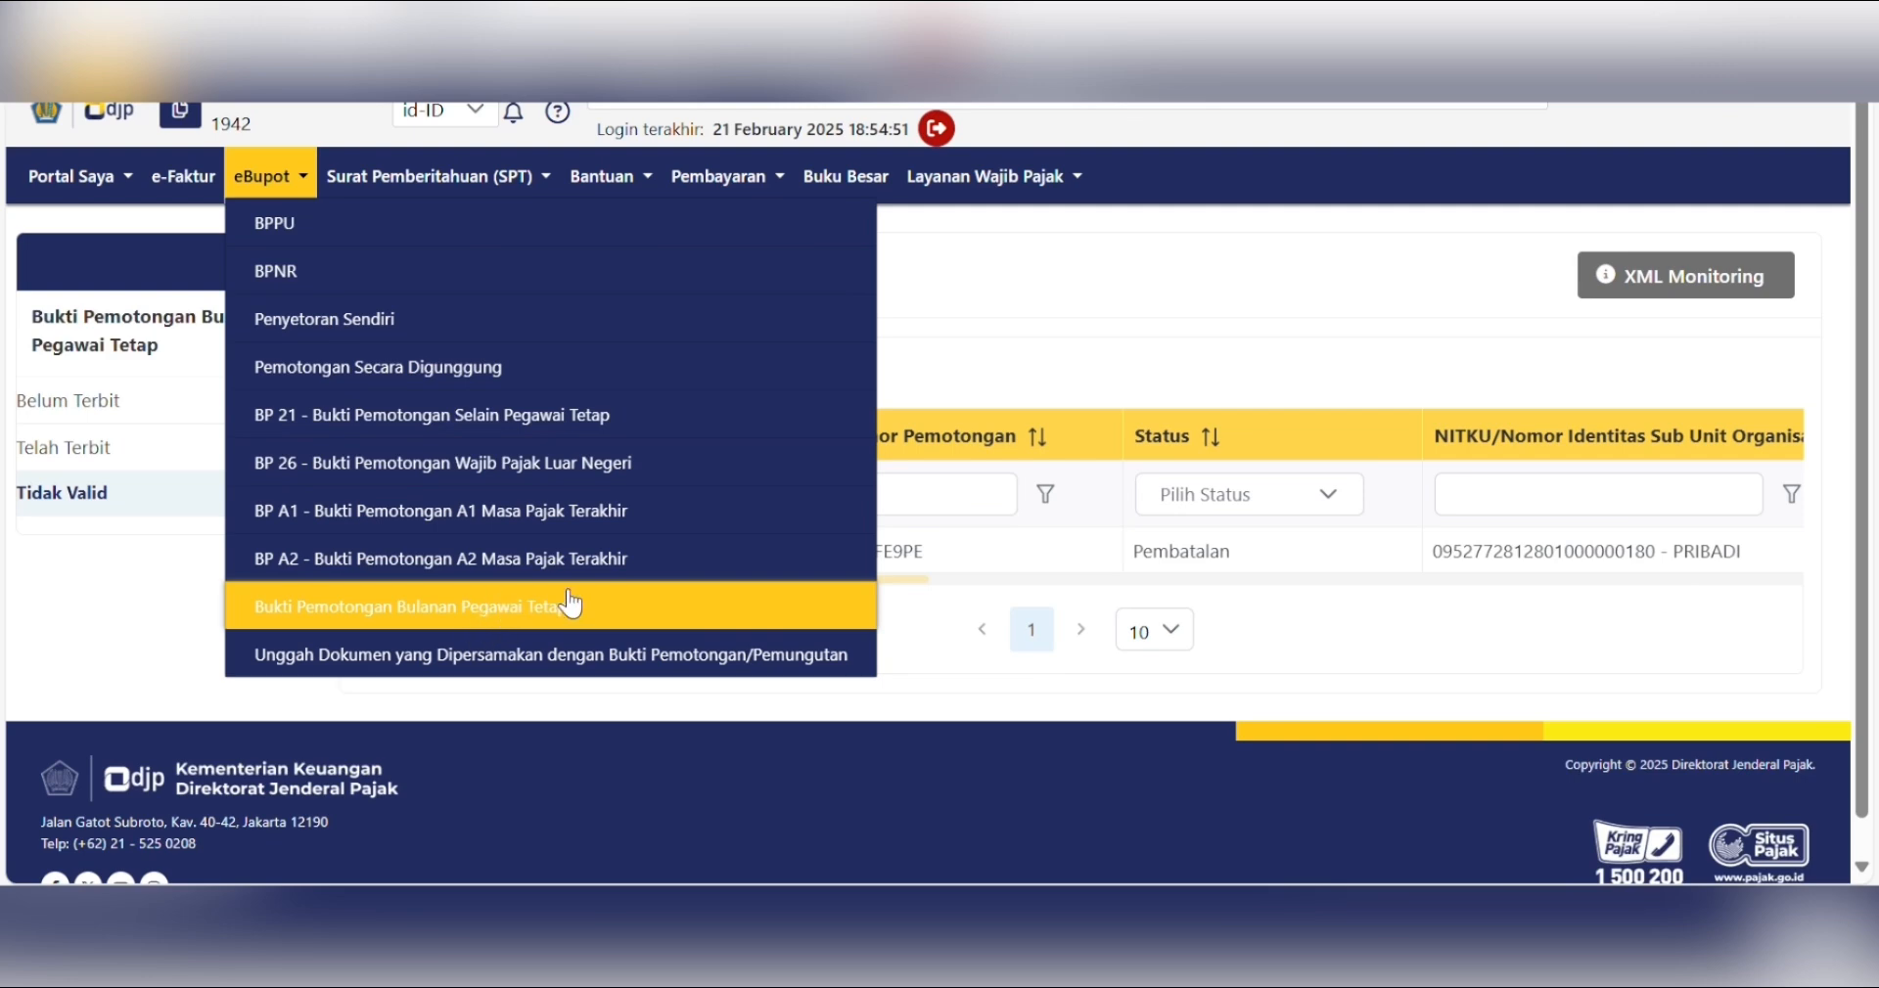
- Open the BP 21 - Bukti Pemotongan Selain Pegawai Tetap list showing the saved Februari 2025 slip
click(596, 427)
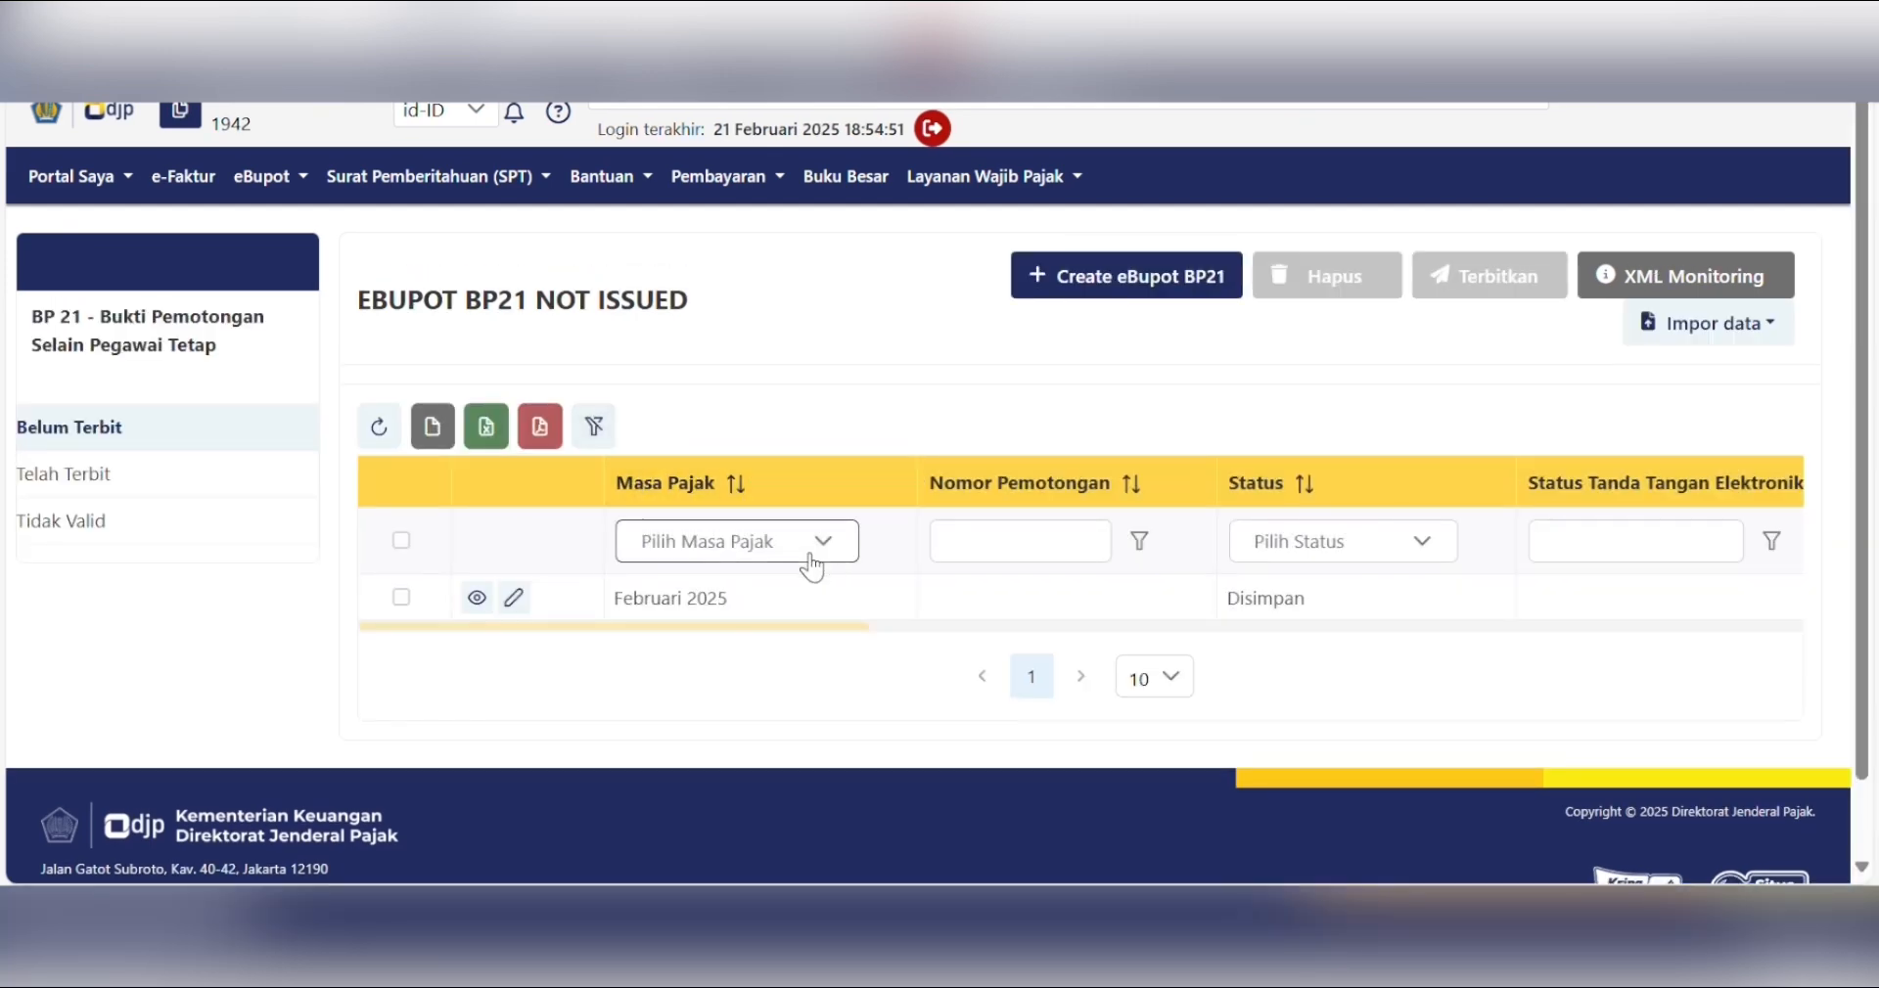
drag(696, 617, 775, 638)
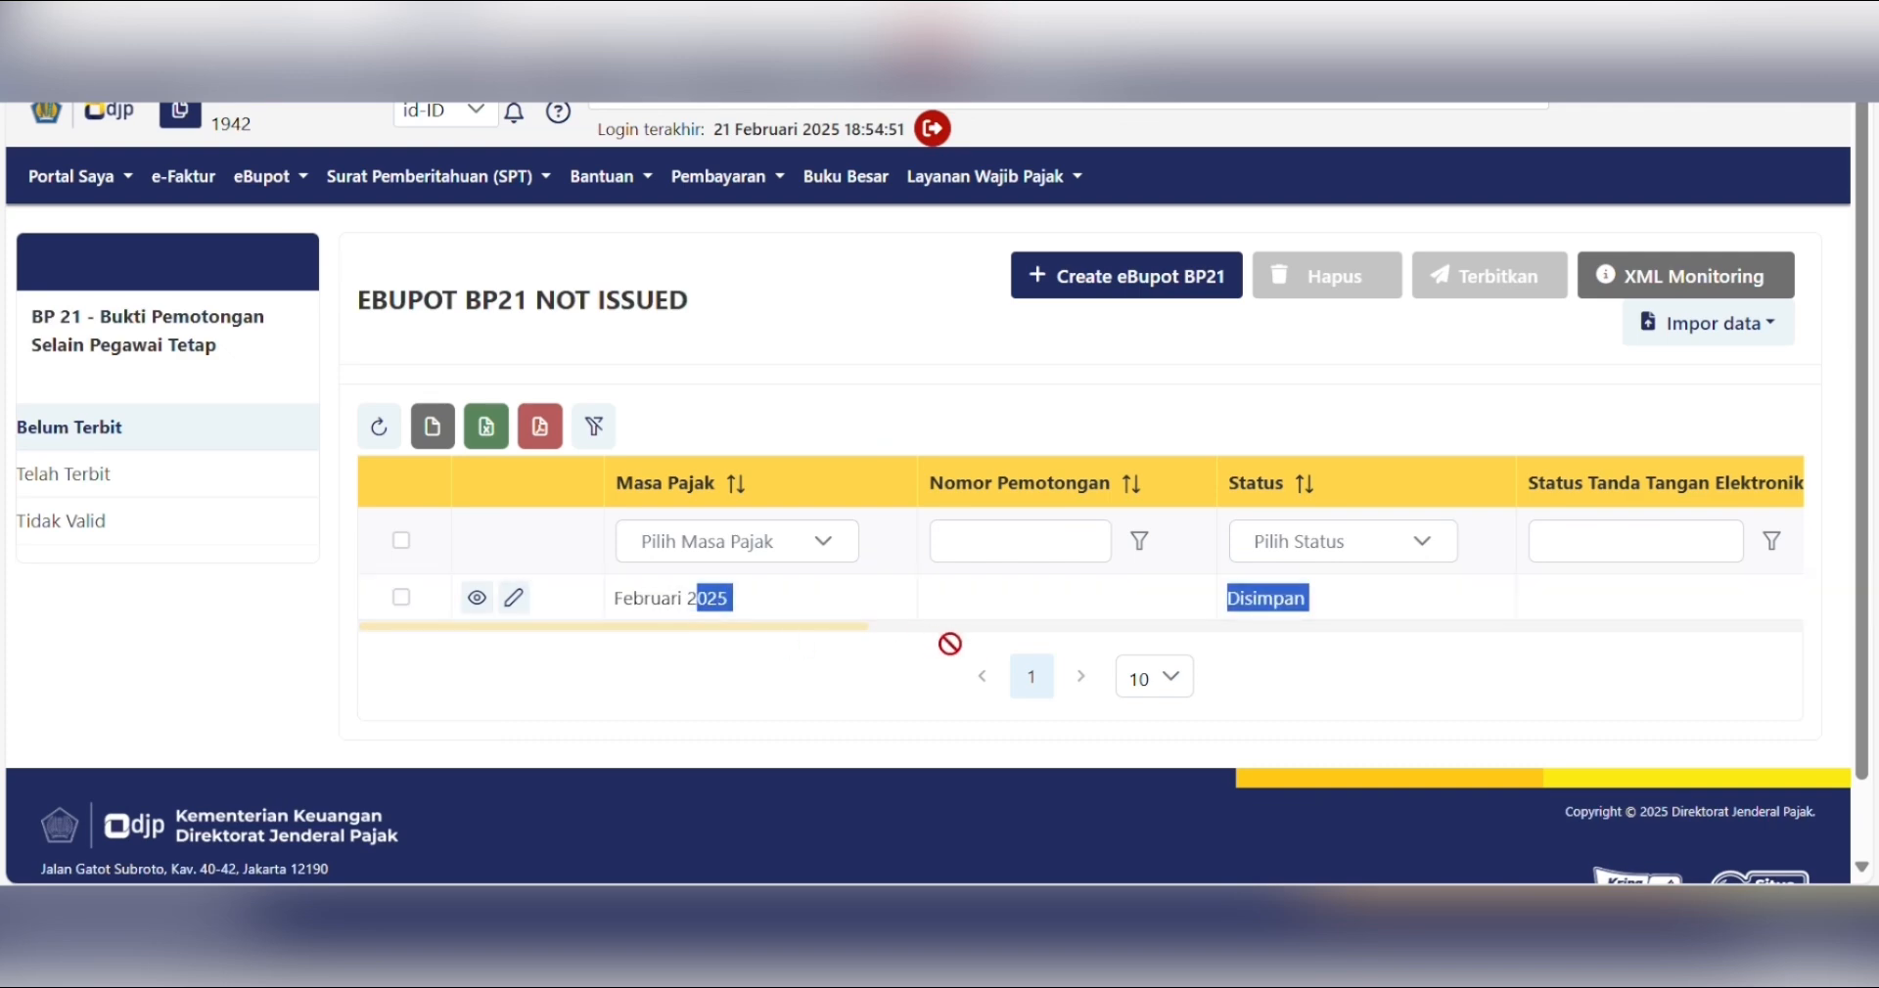
mouse_move(856, 624)
mouse_down()
mouse_move(1171, 622)
mouse_move(822, 620)
mouse_up()
click(809, 325)
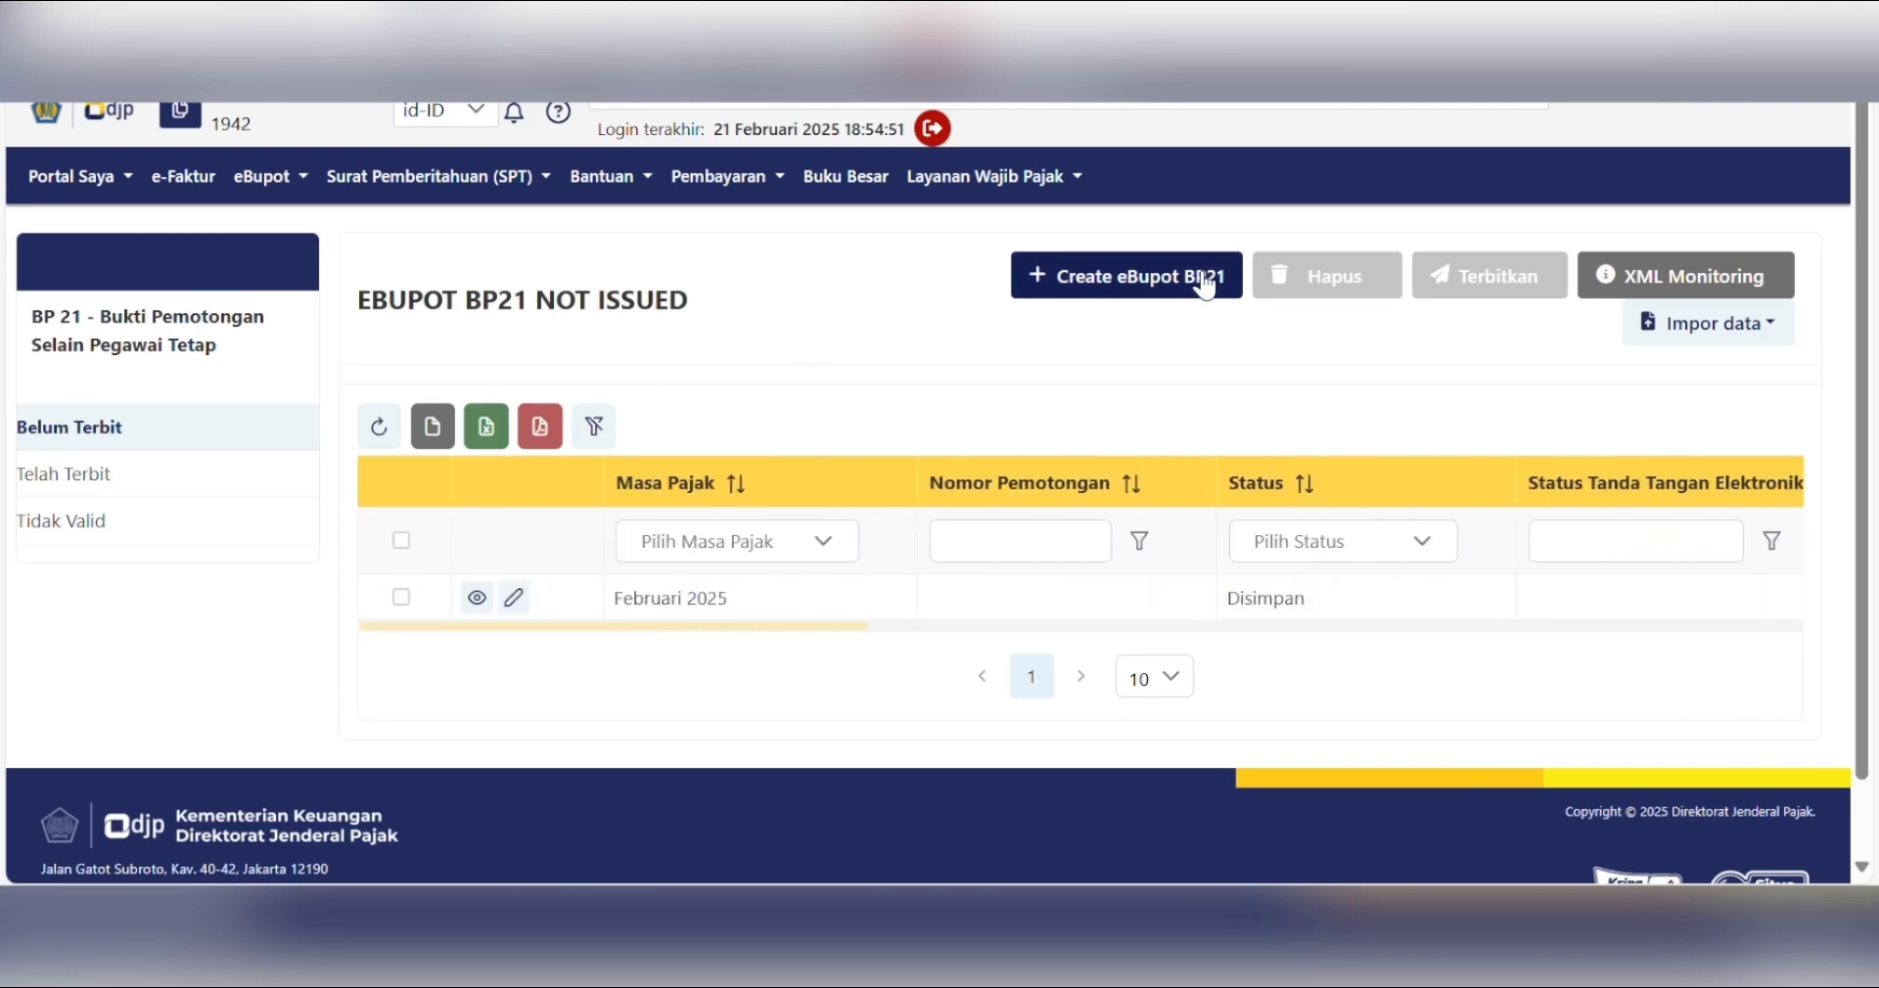
- Start a new BP21 withholding slip with tax period Januari 2025
click(1136, 292)
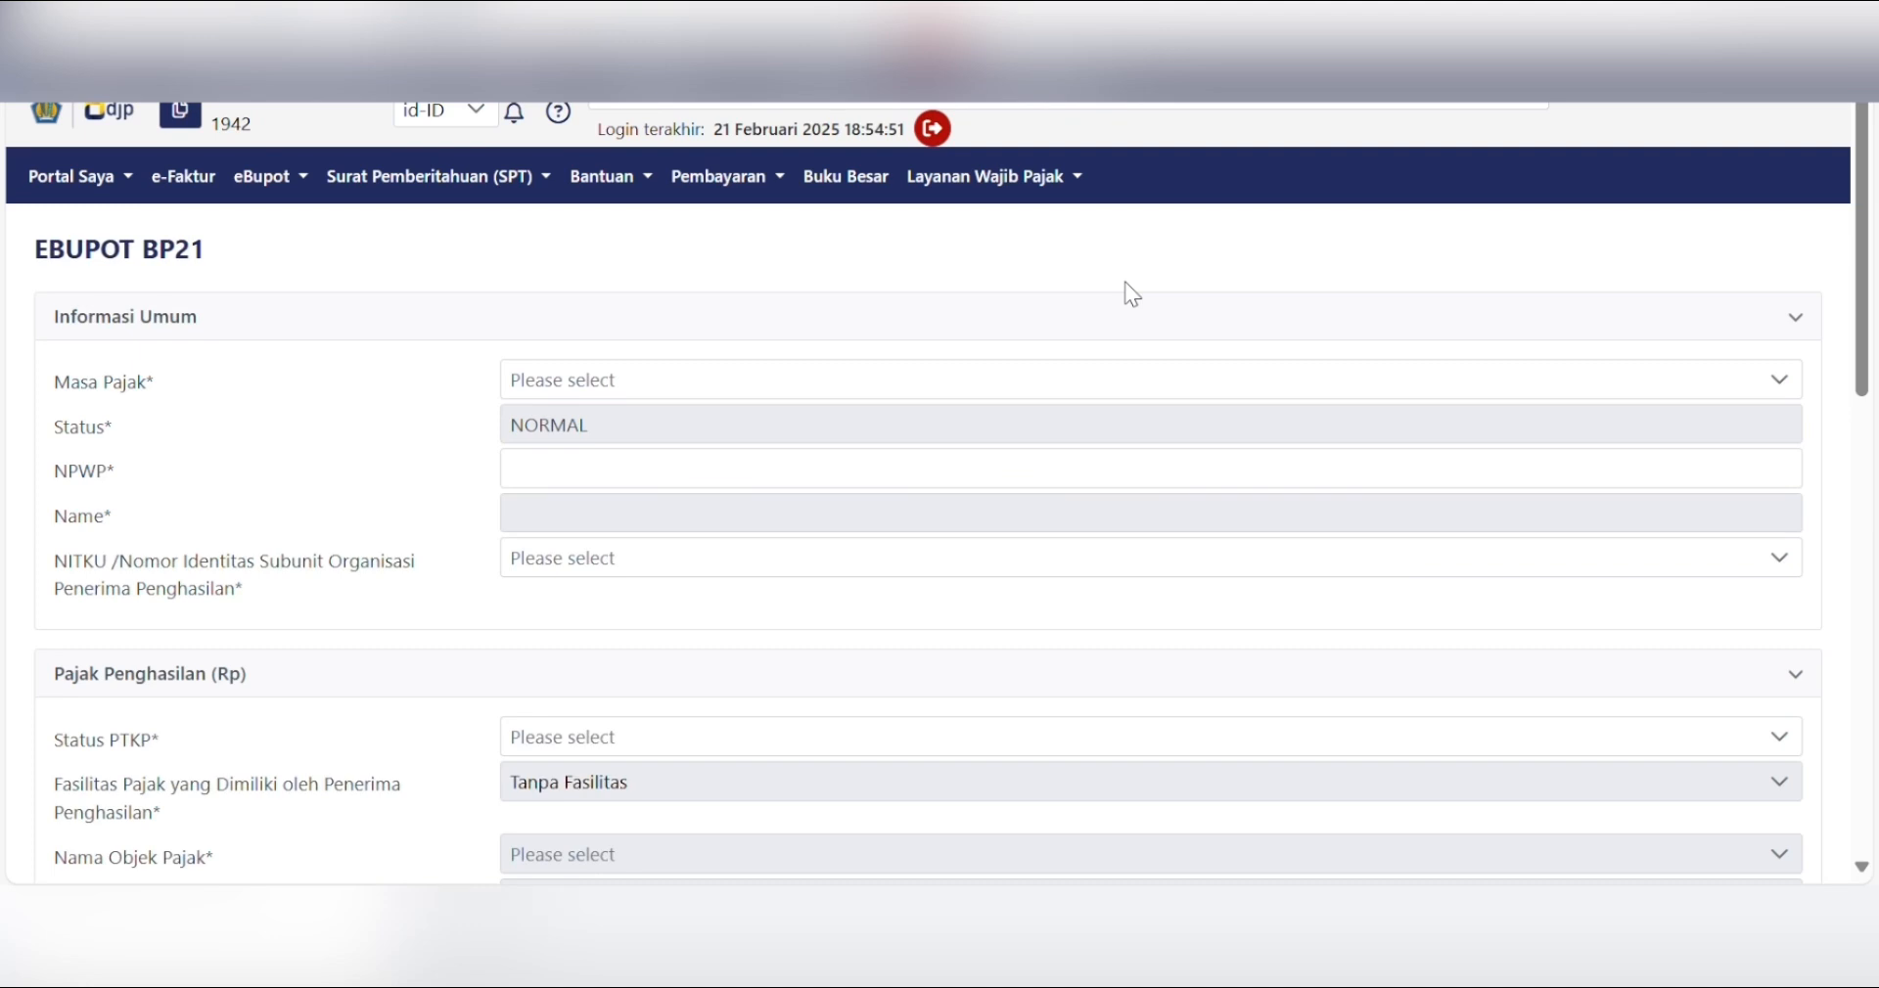
click(601, 384)
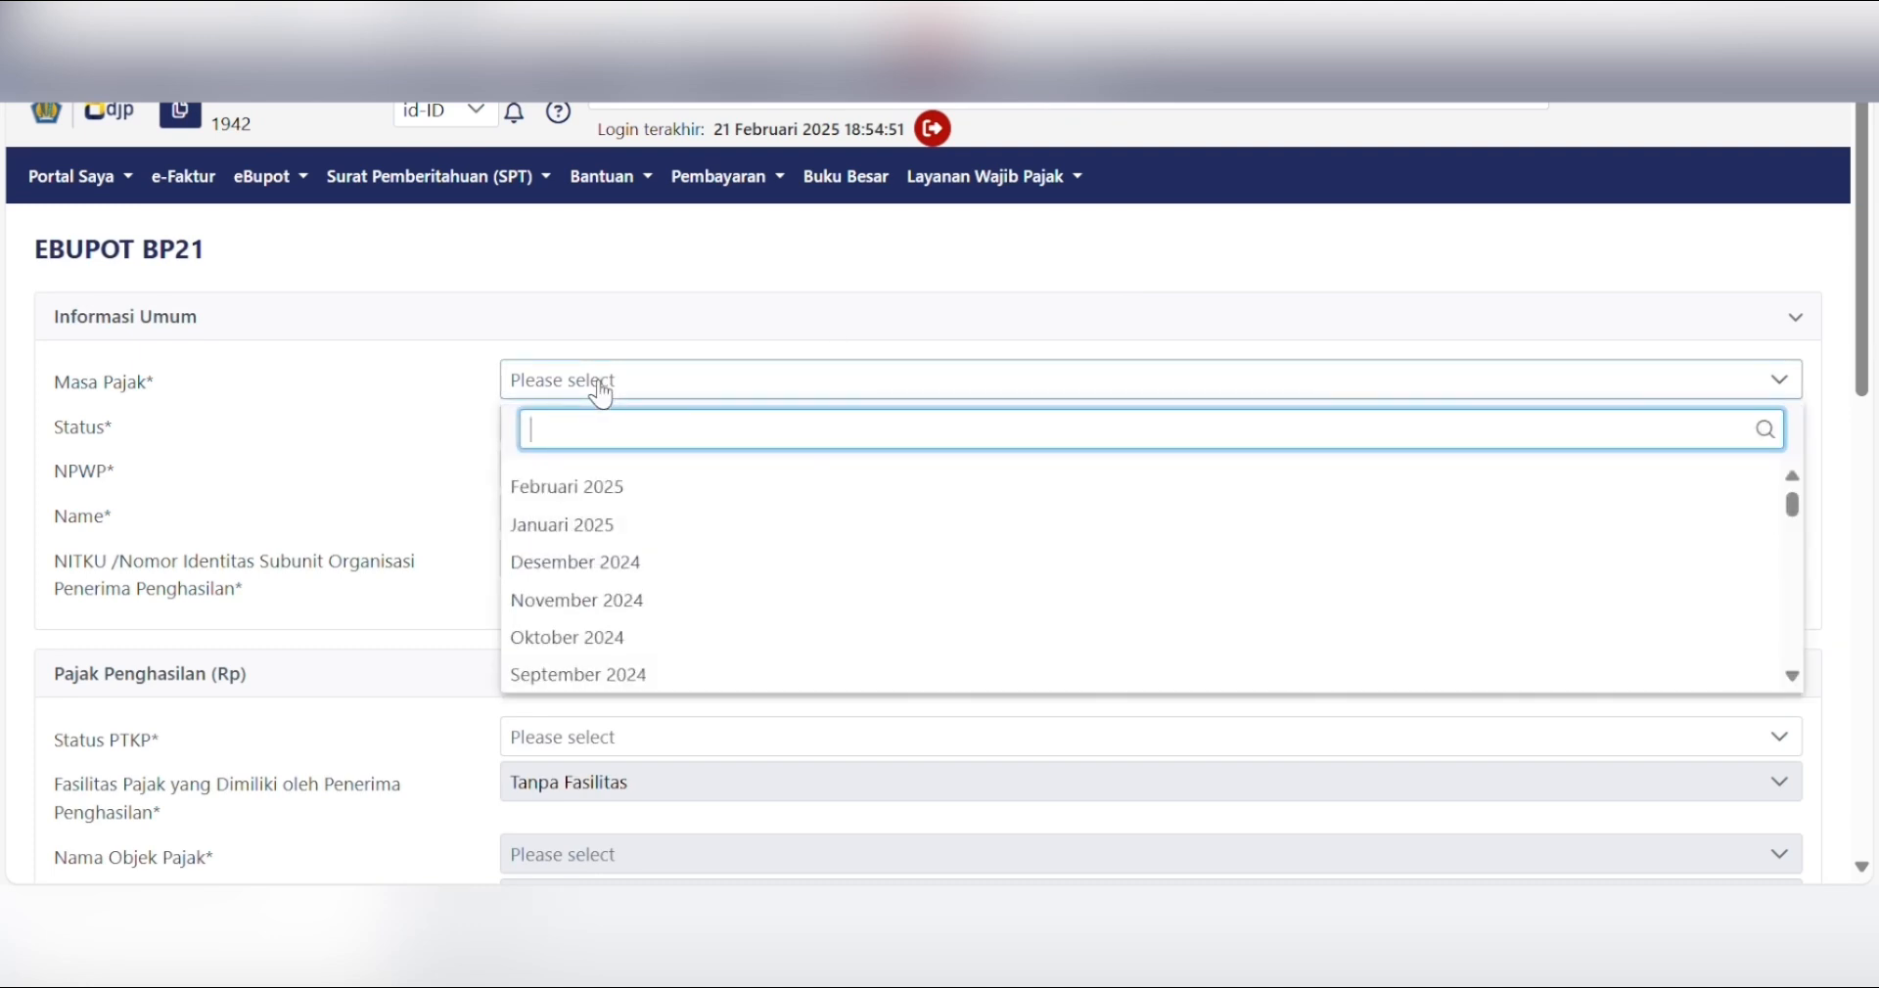
click(575, 525)
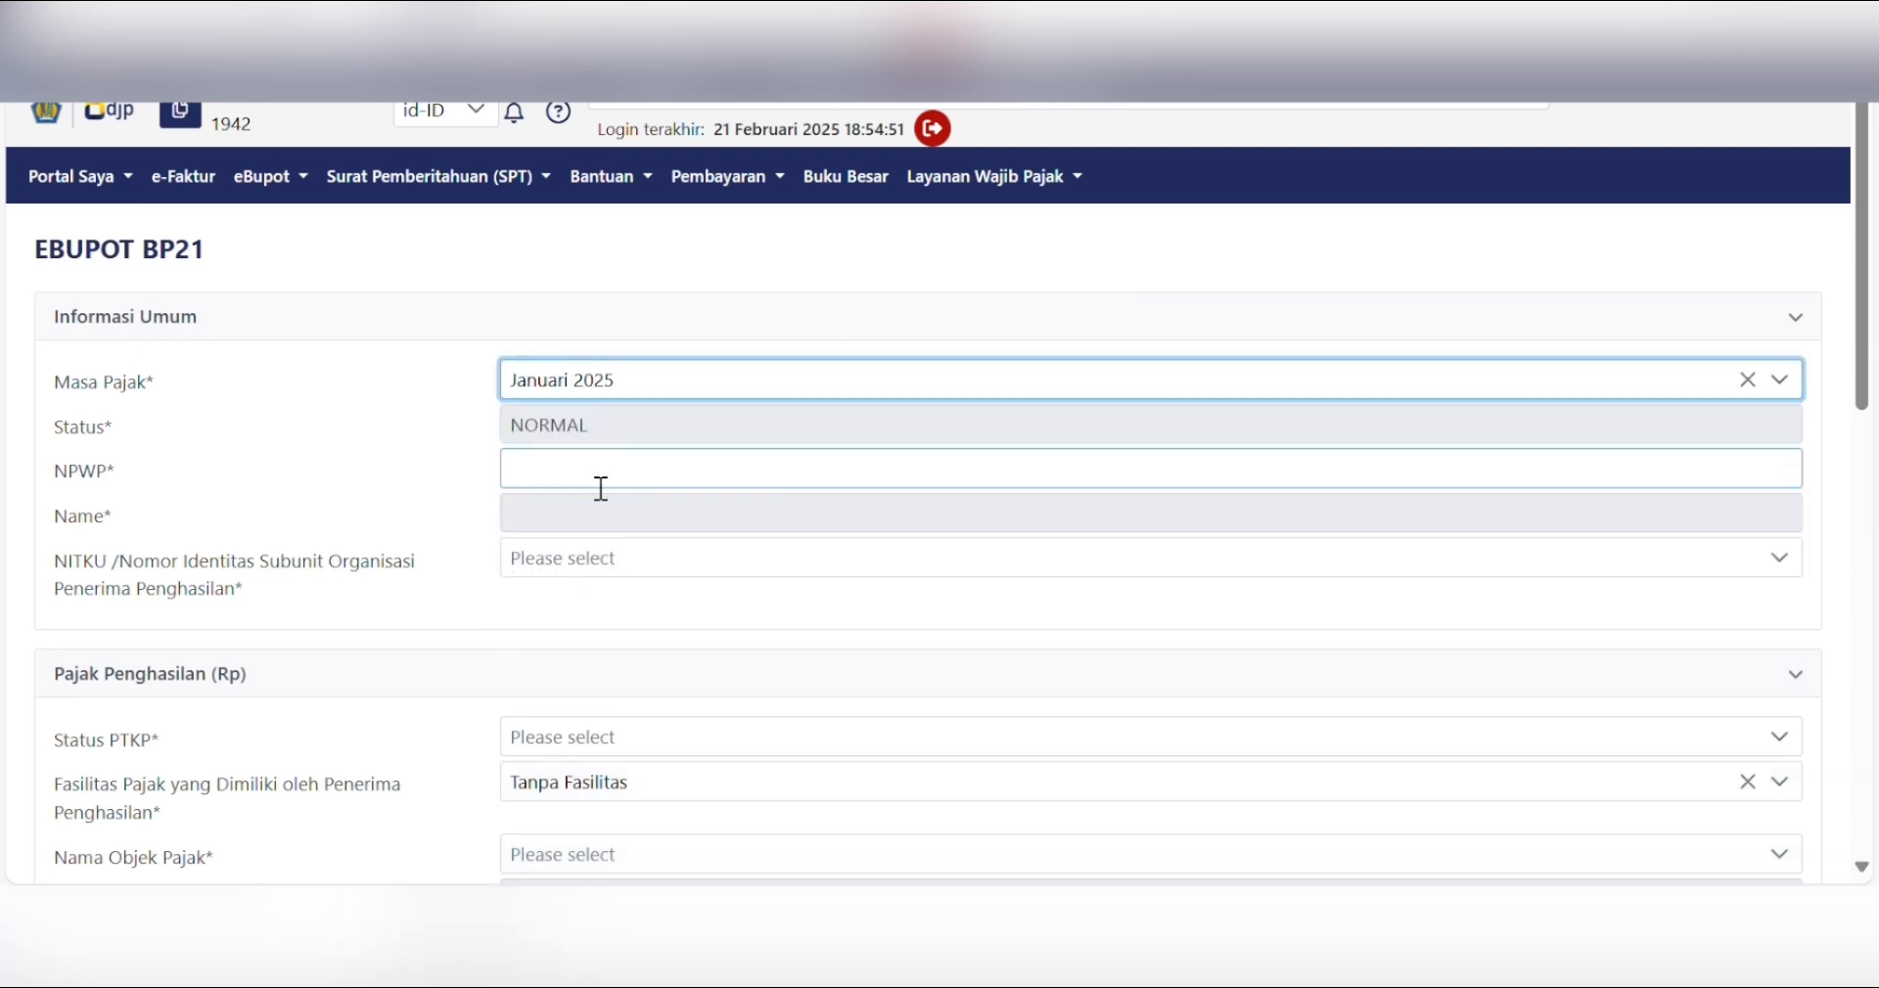
- Enter and correct the recipient's NPWP so the default-TIN confirmation appears
click(600, 487)
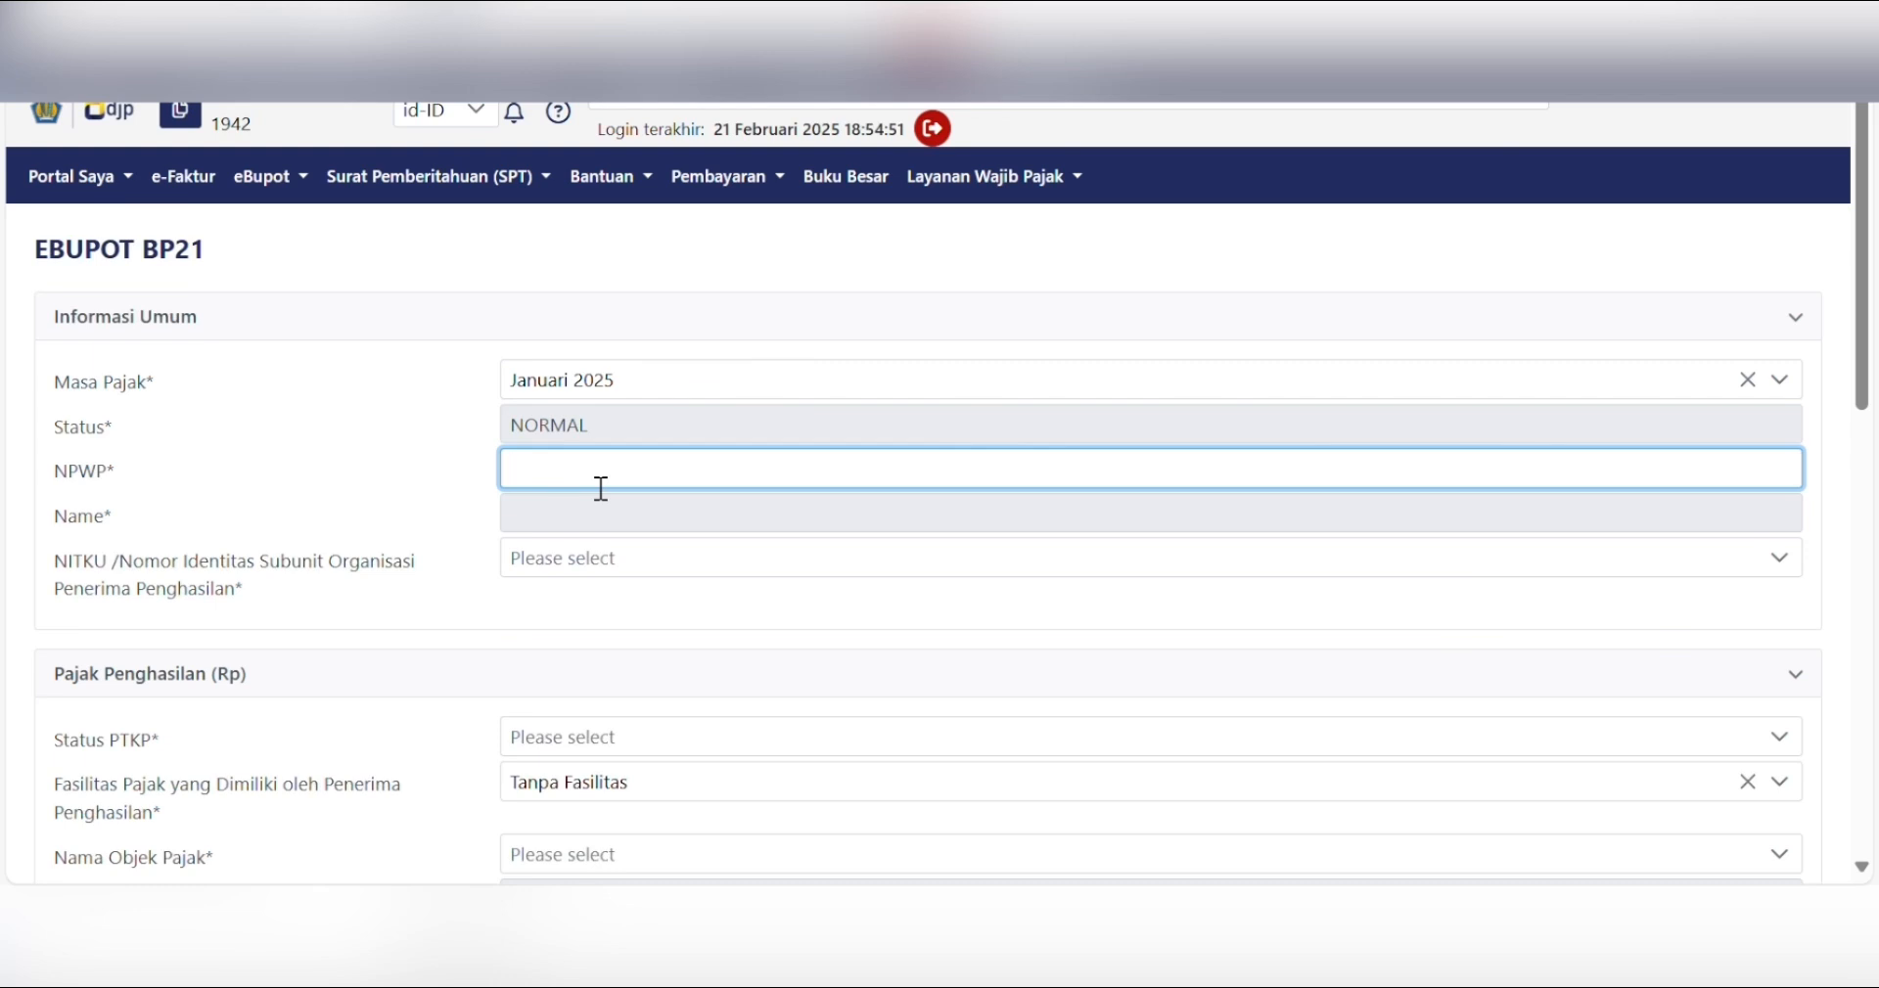
text(73)
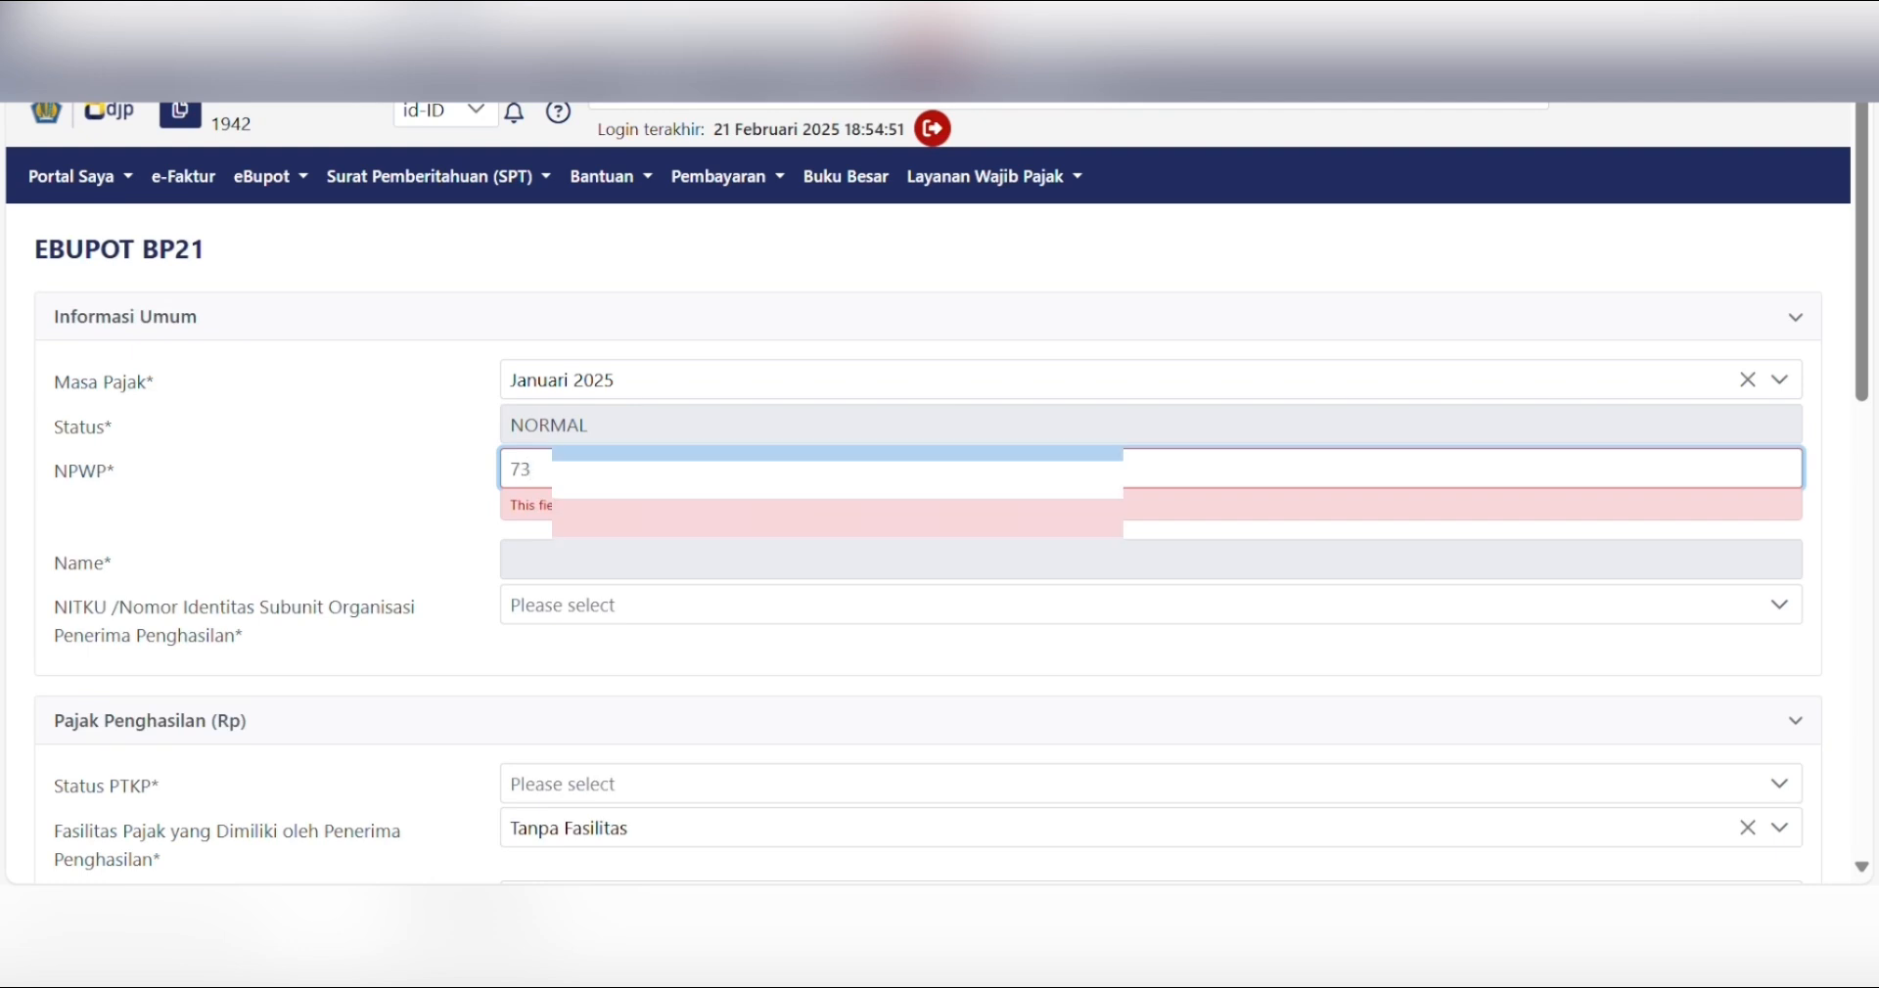
text(09)
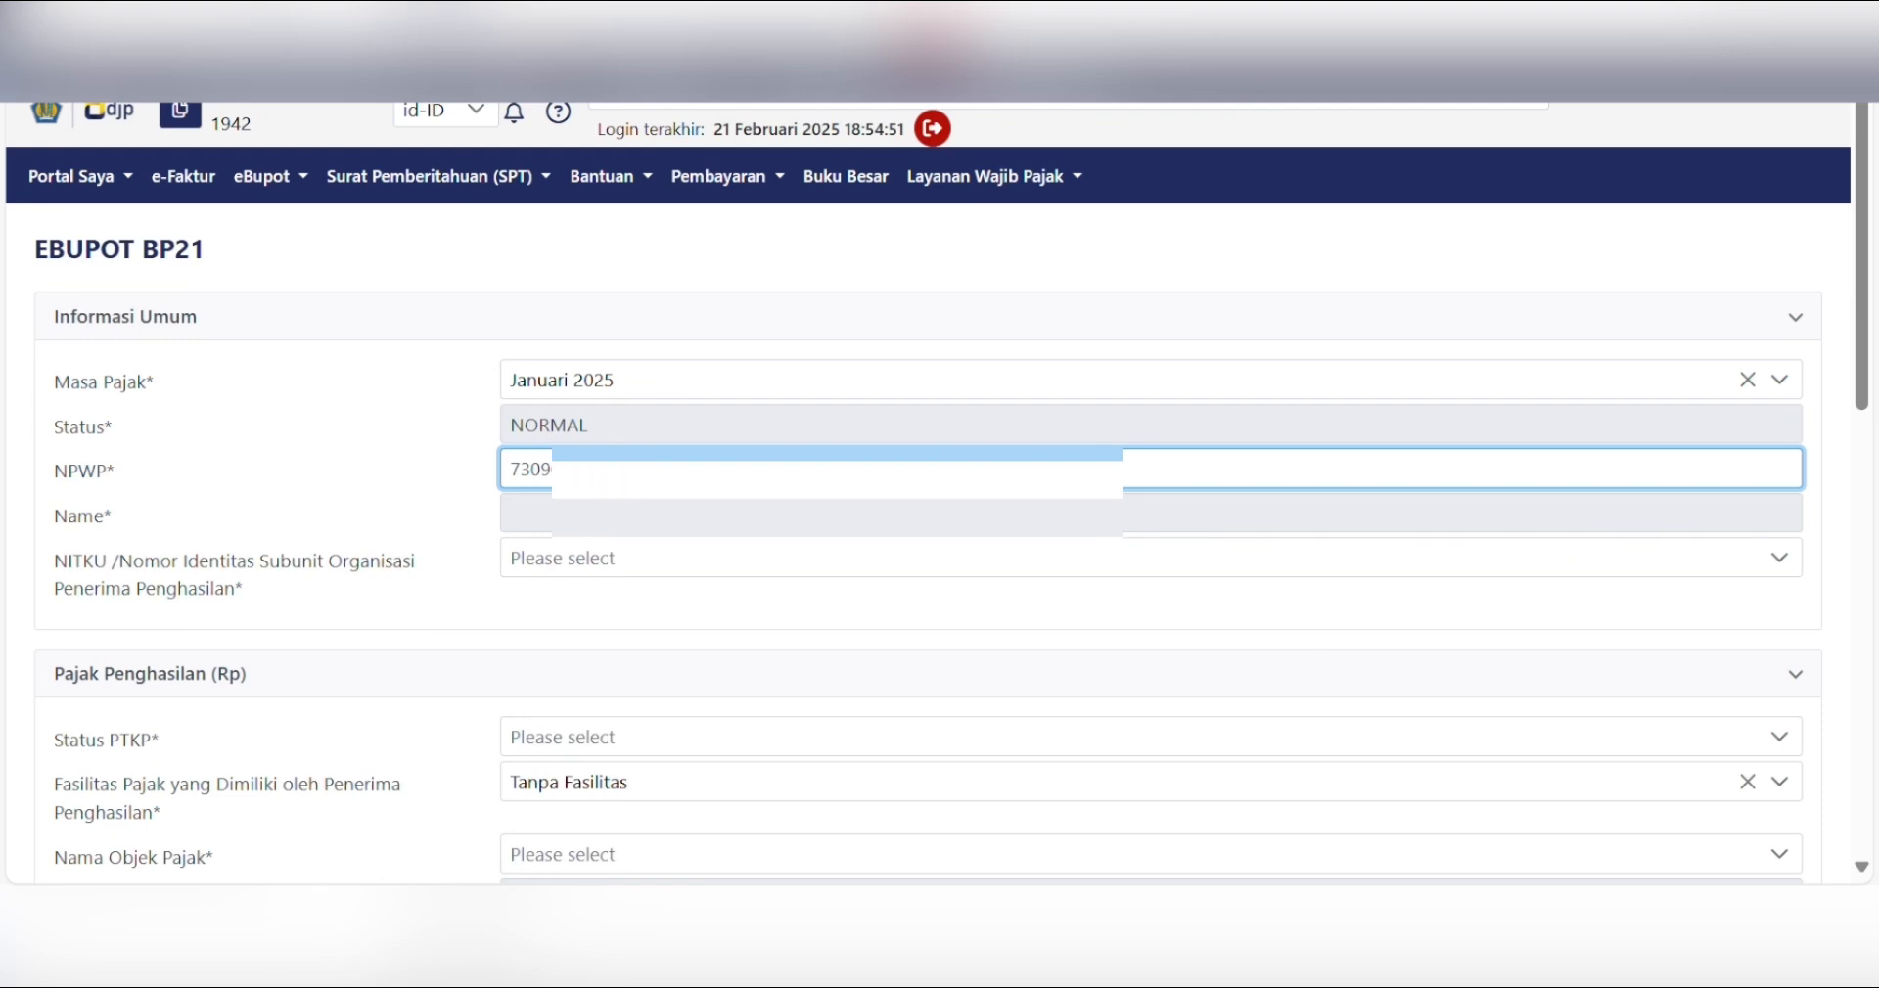
key(Tab)
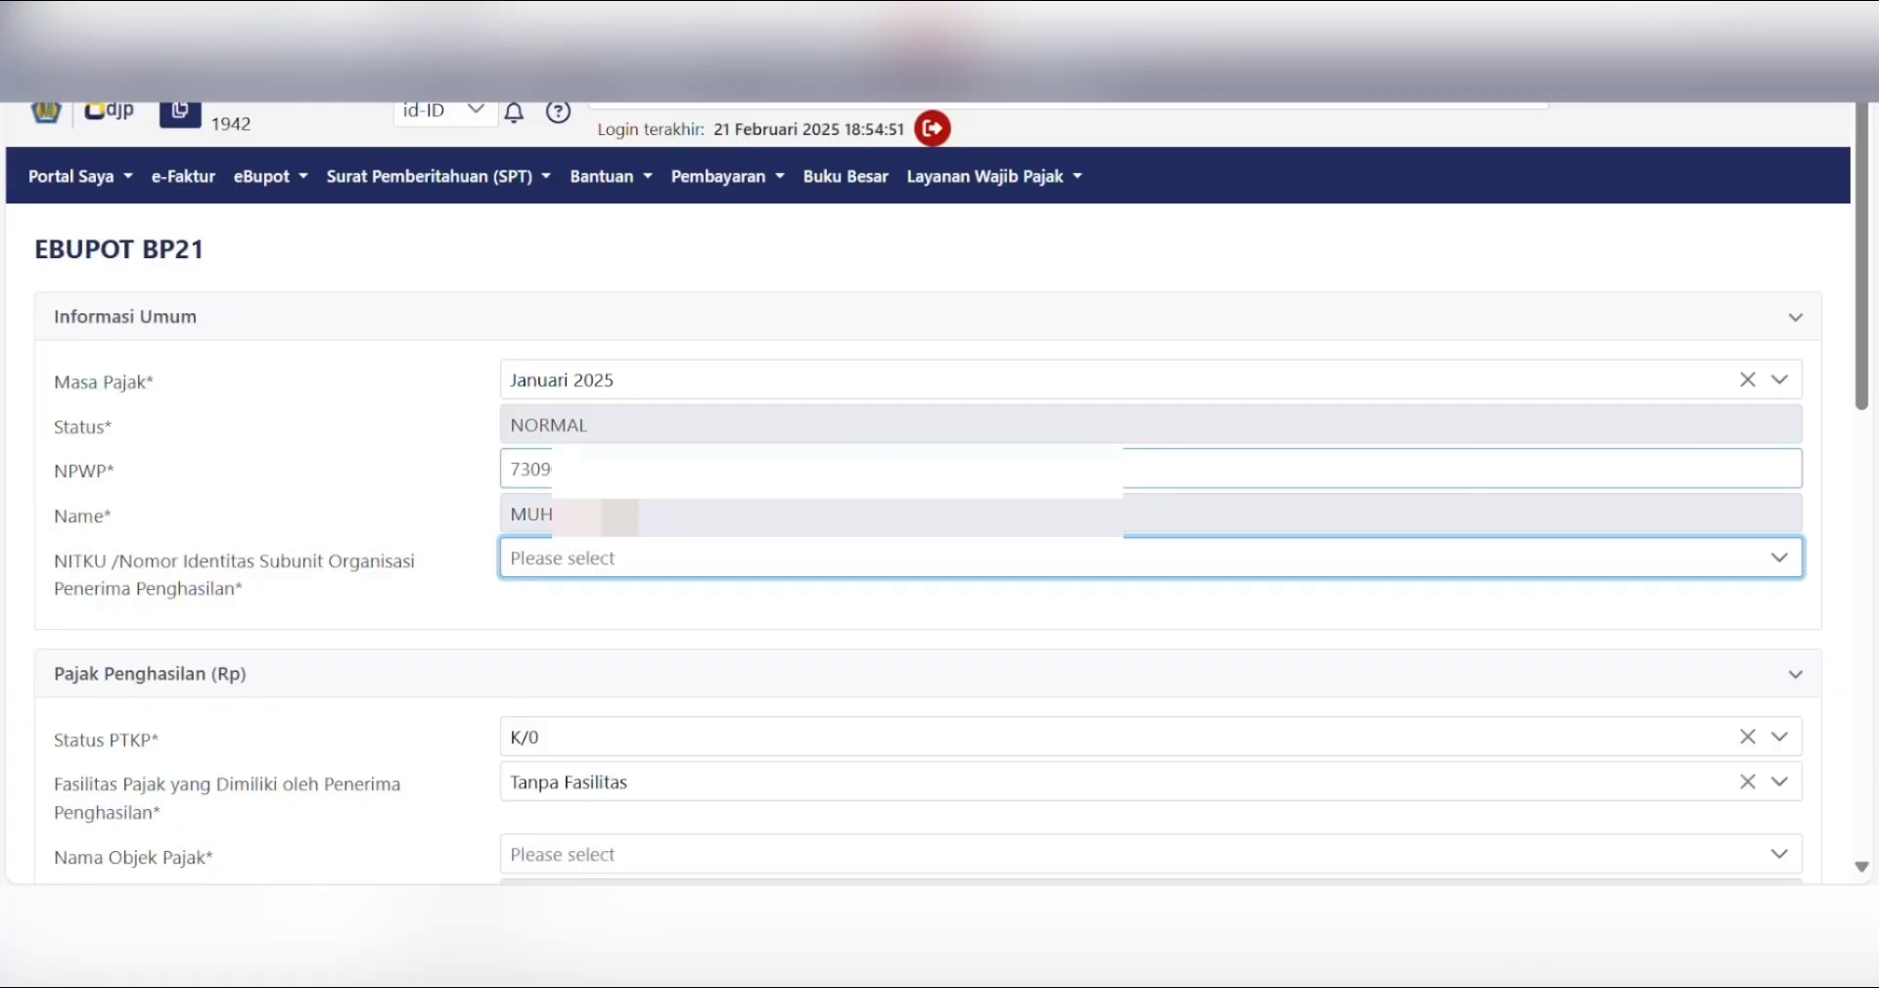
key(shift+Tab)
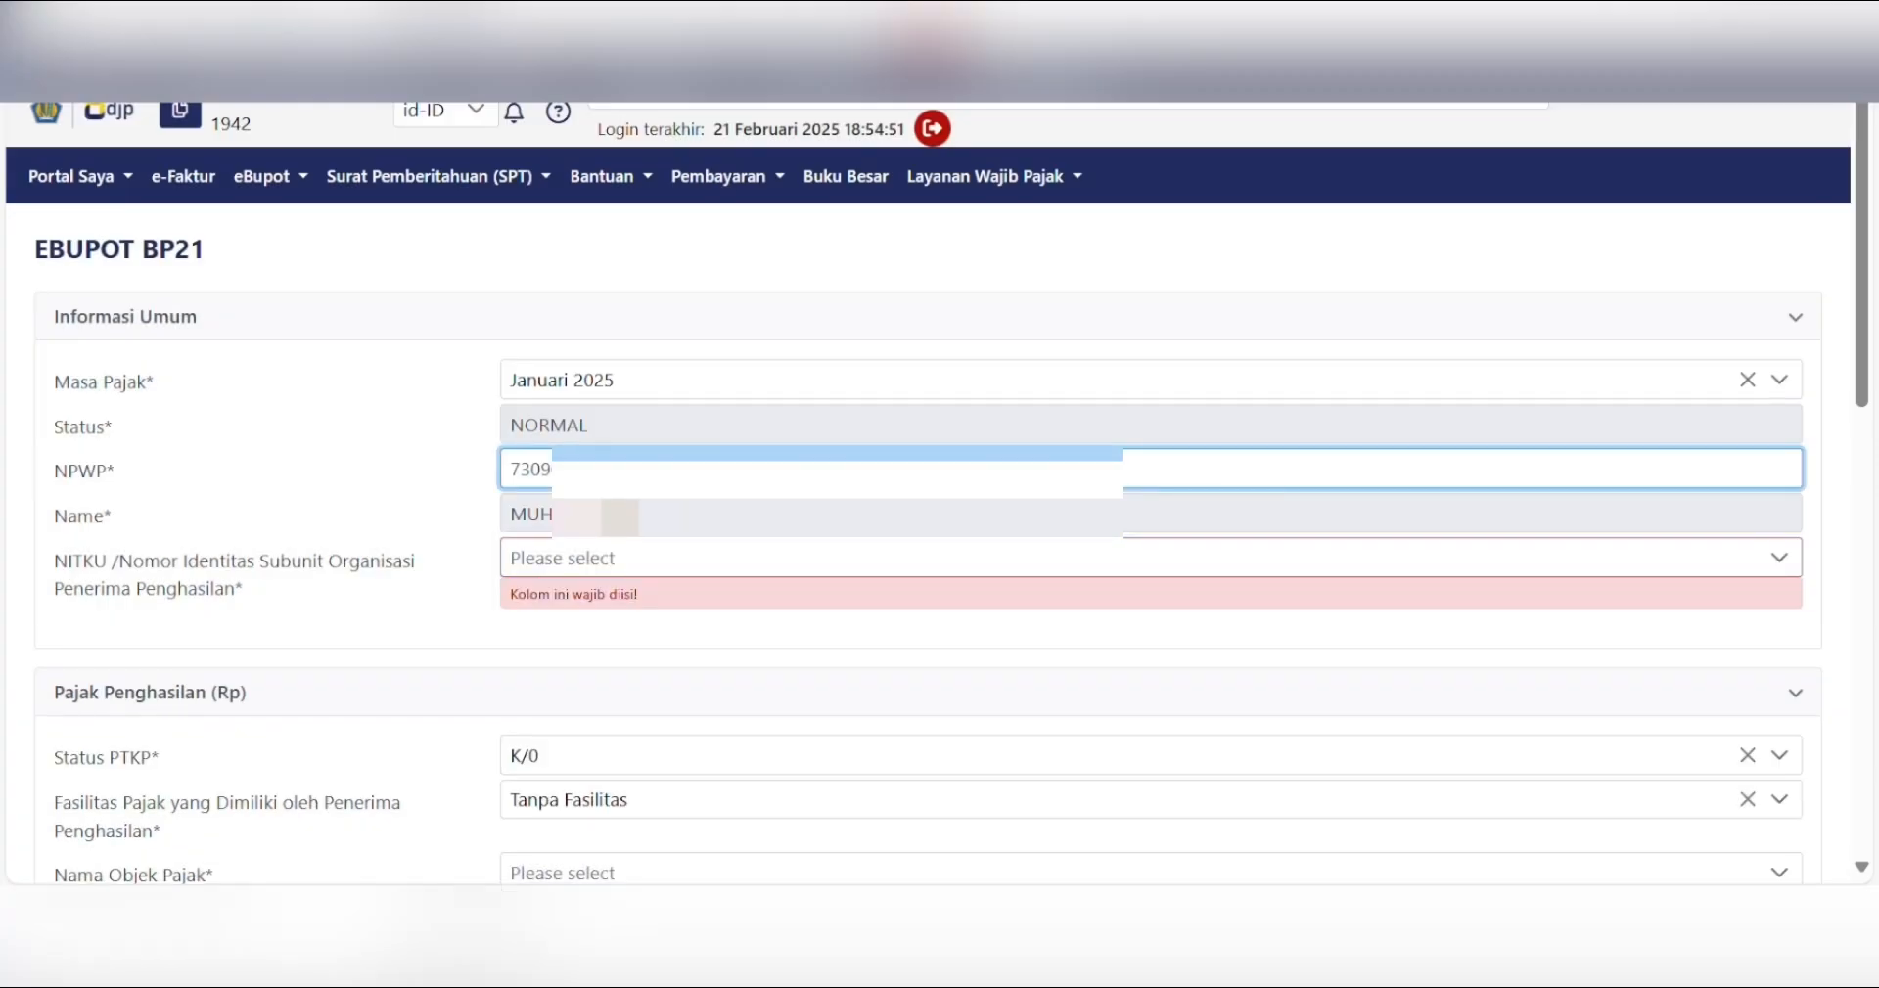
key(BackSpace)
key(BackSpace)
key(BackSpace)
key(BackSpace)
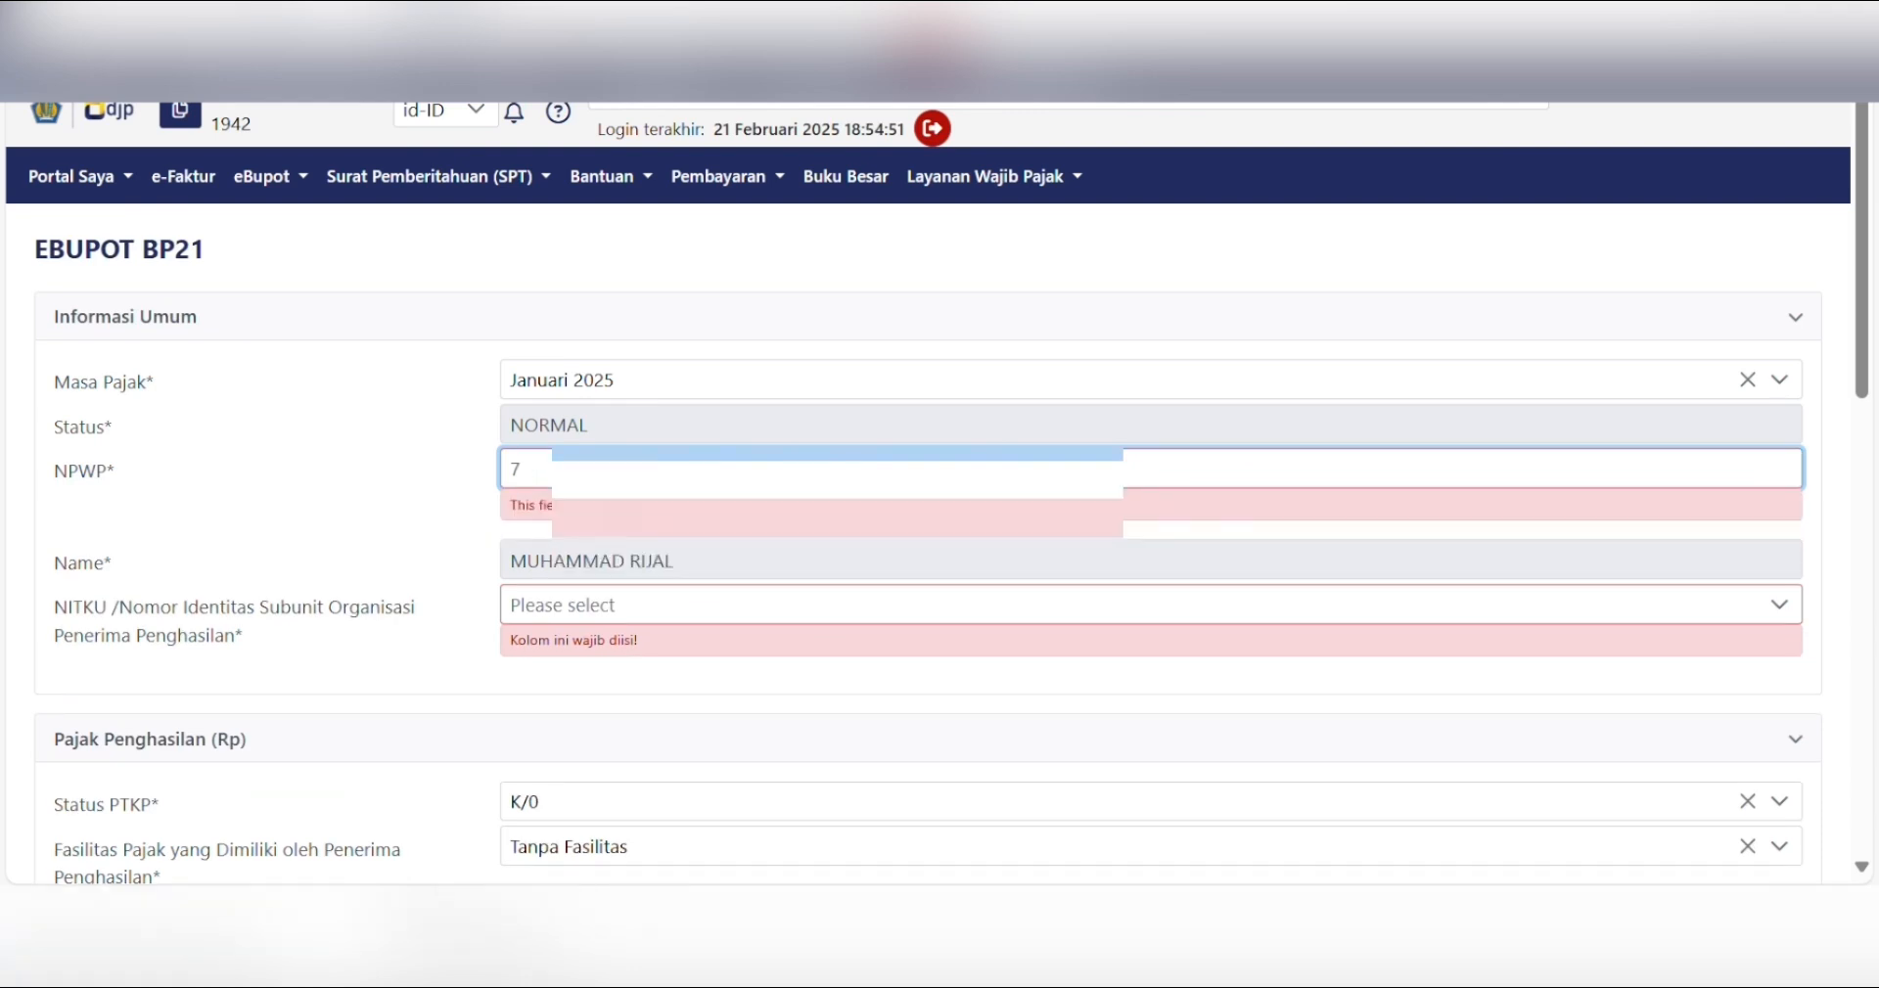
text(311)
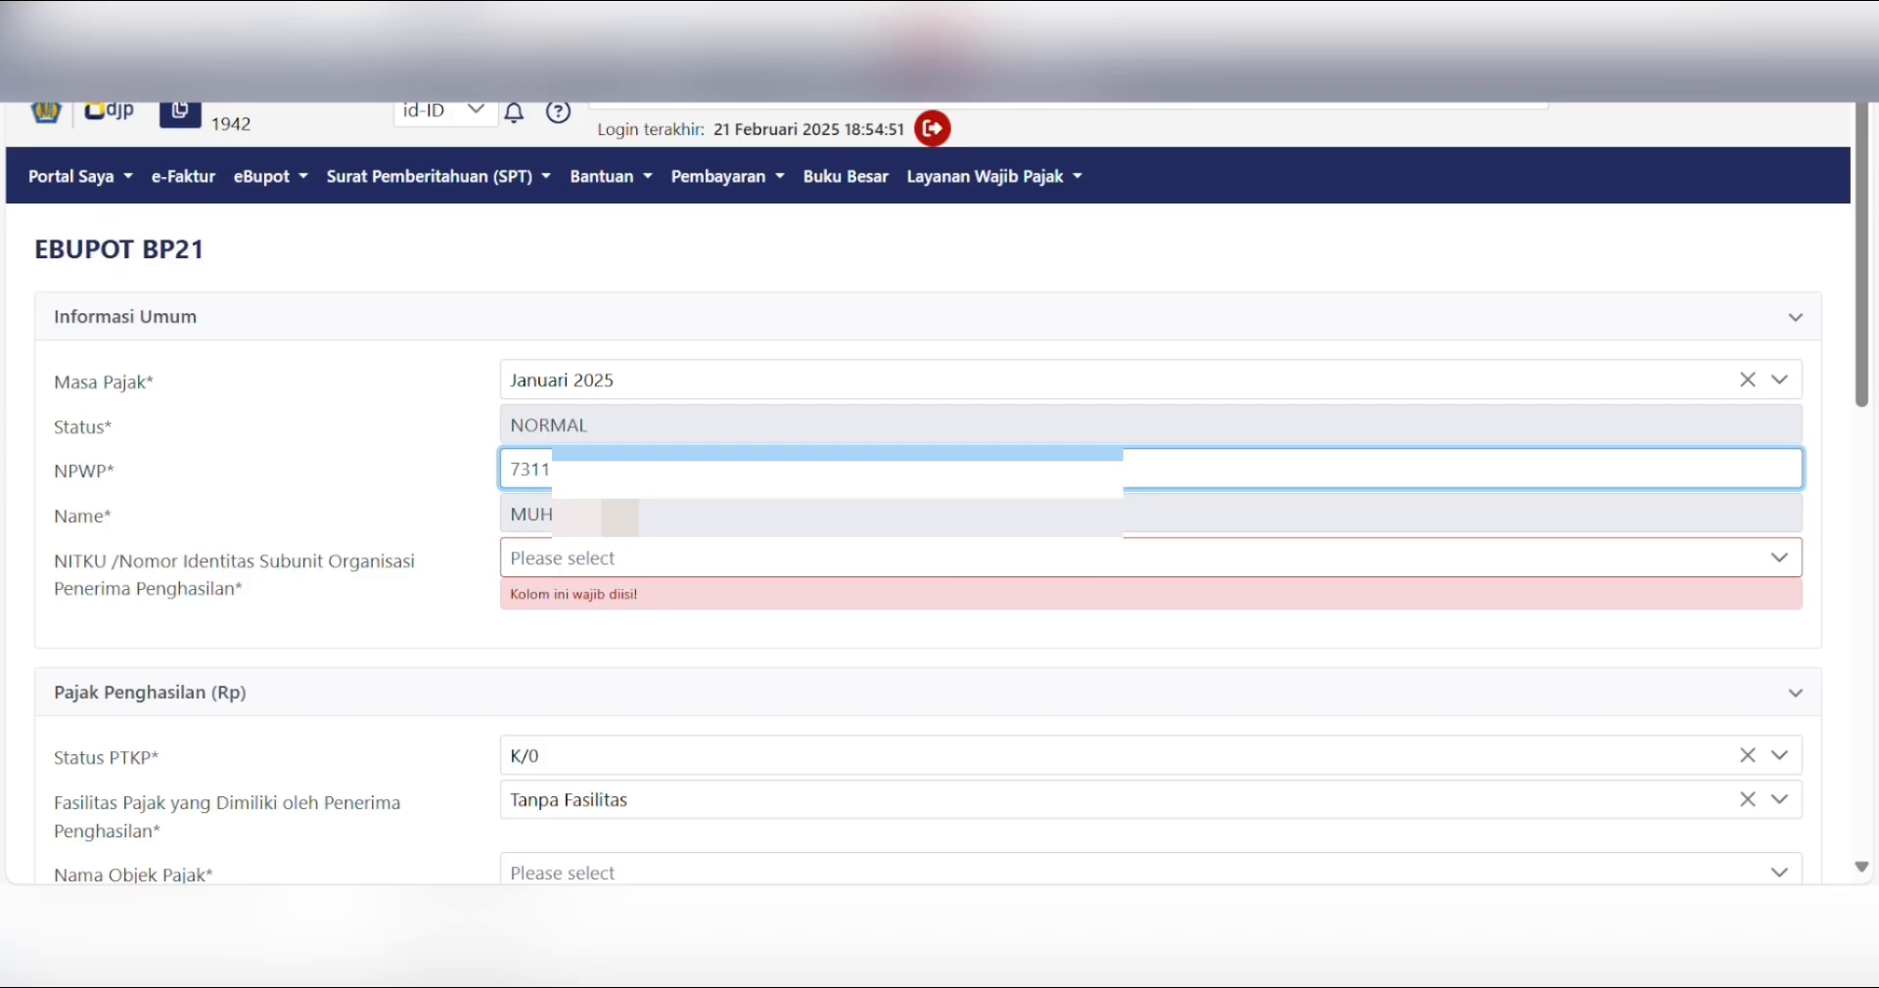
key(Tab)
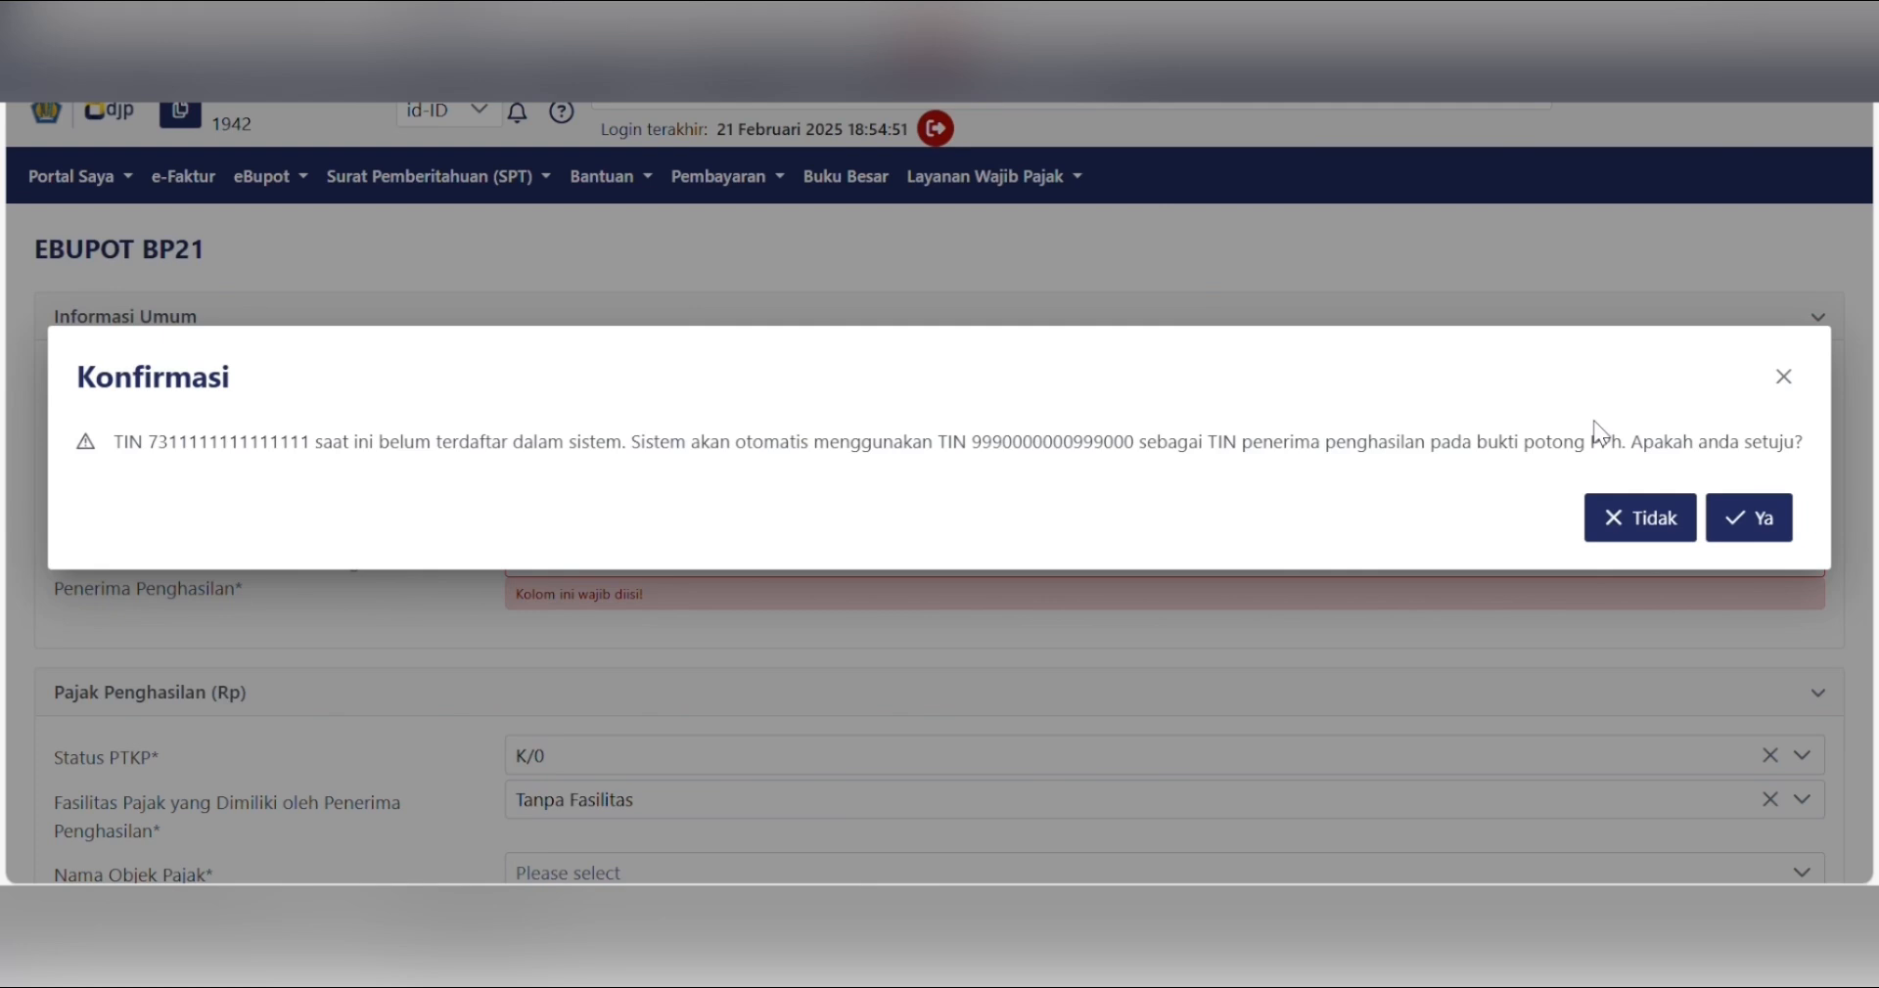
click(1754, 534)
scroll(567, 419, down, 2)
click(567, 411)
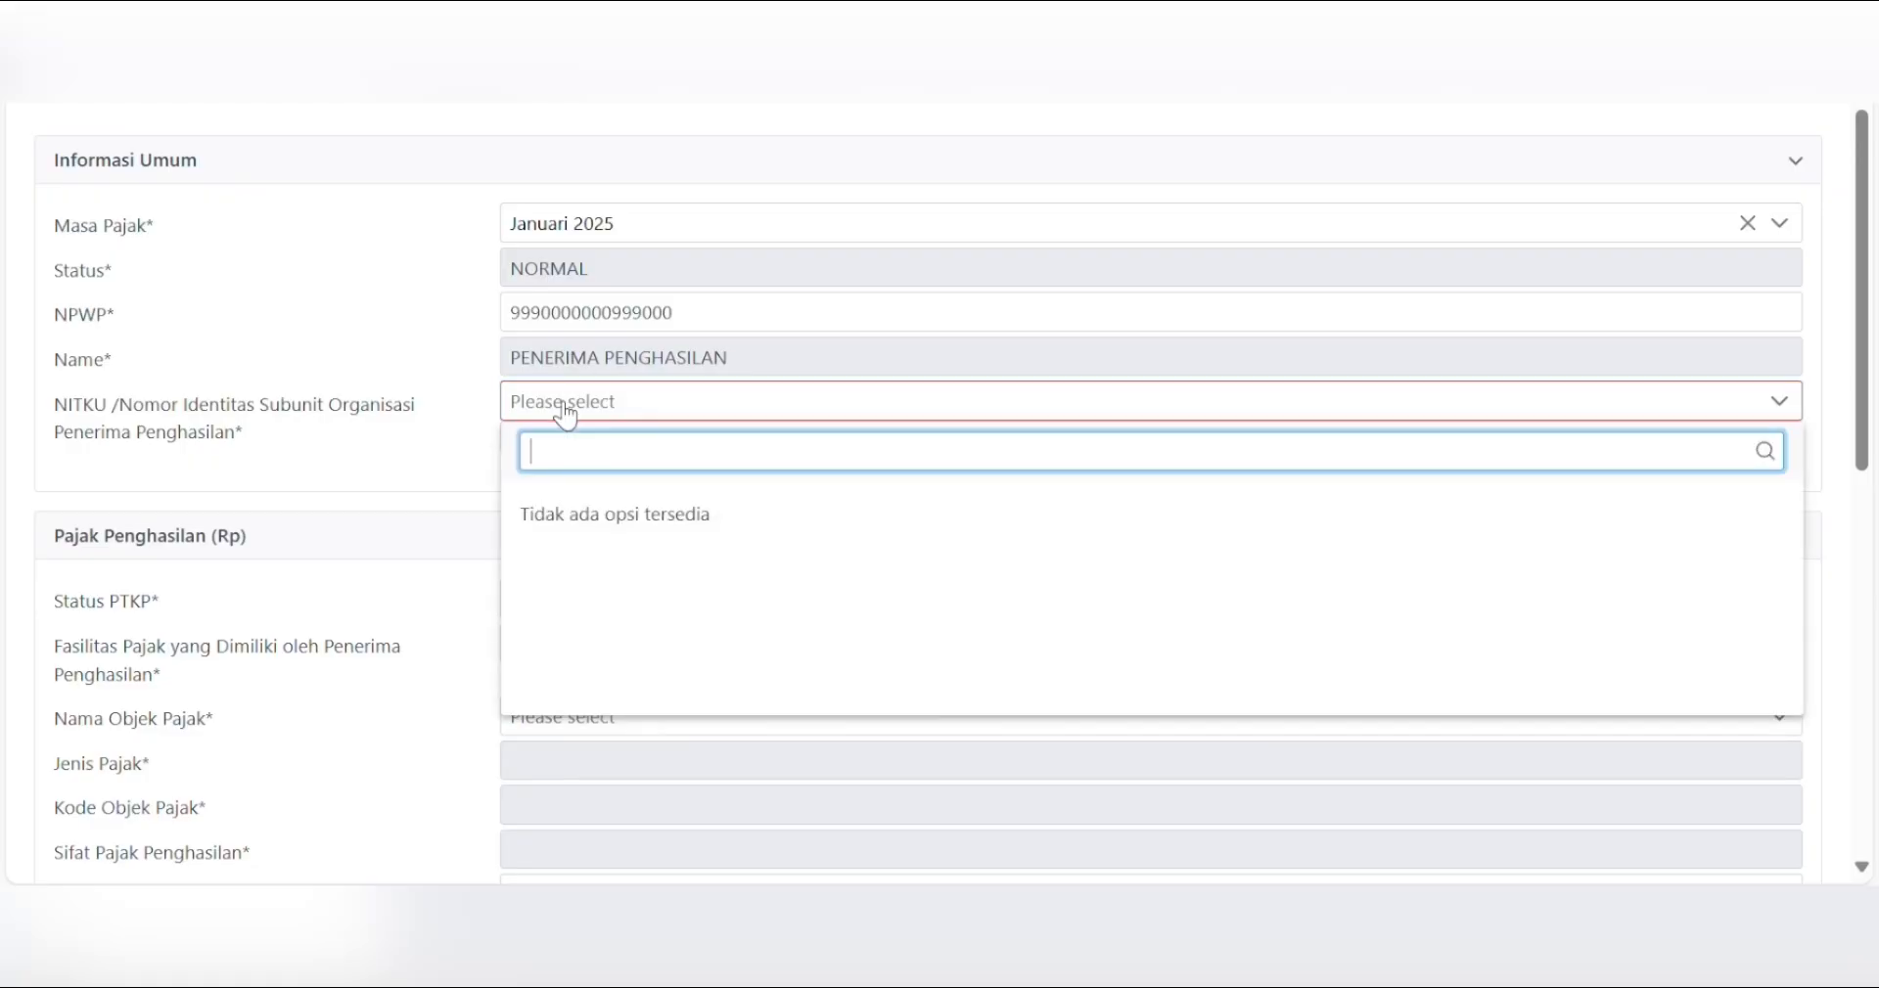
click(597, 511)
click(770, 331)
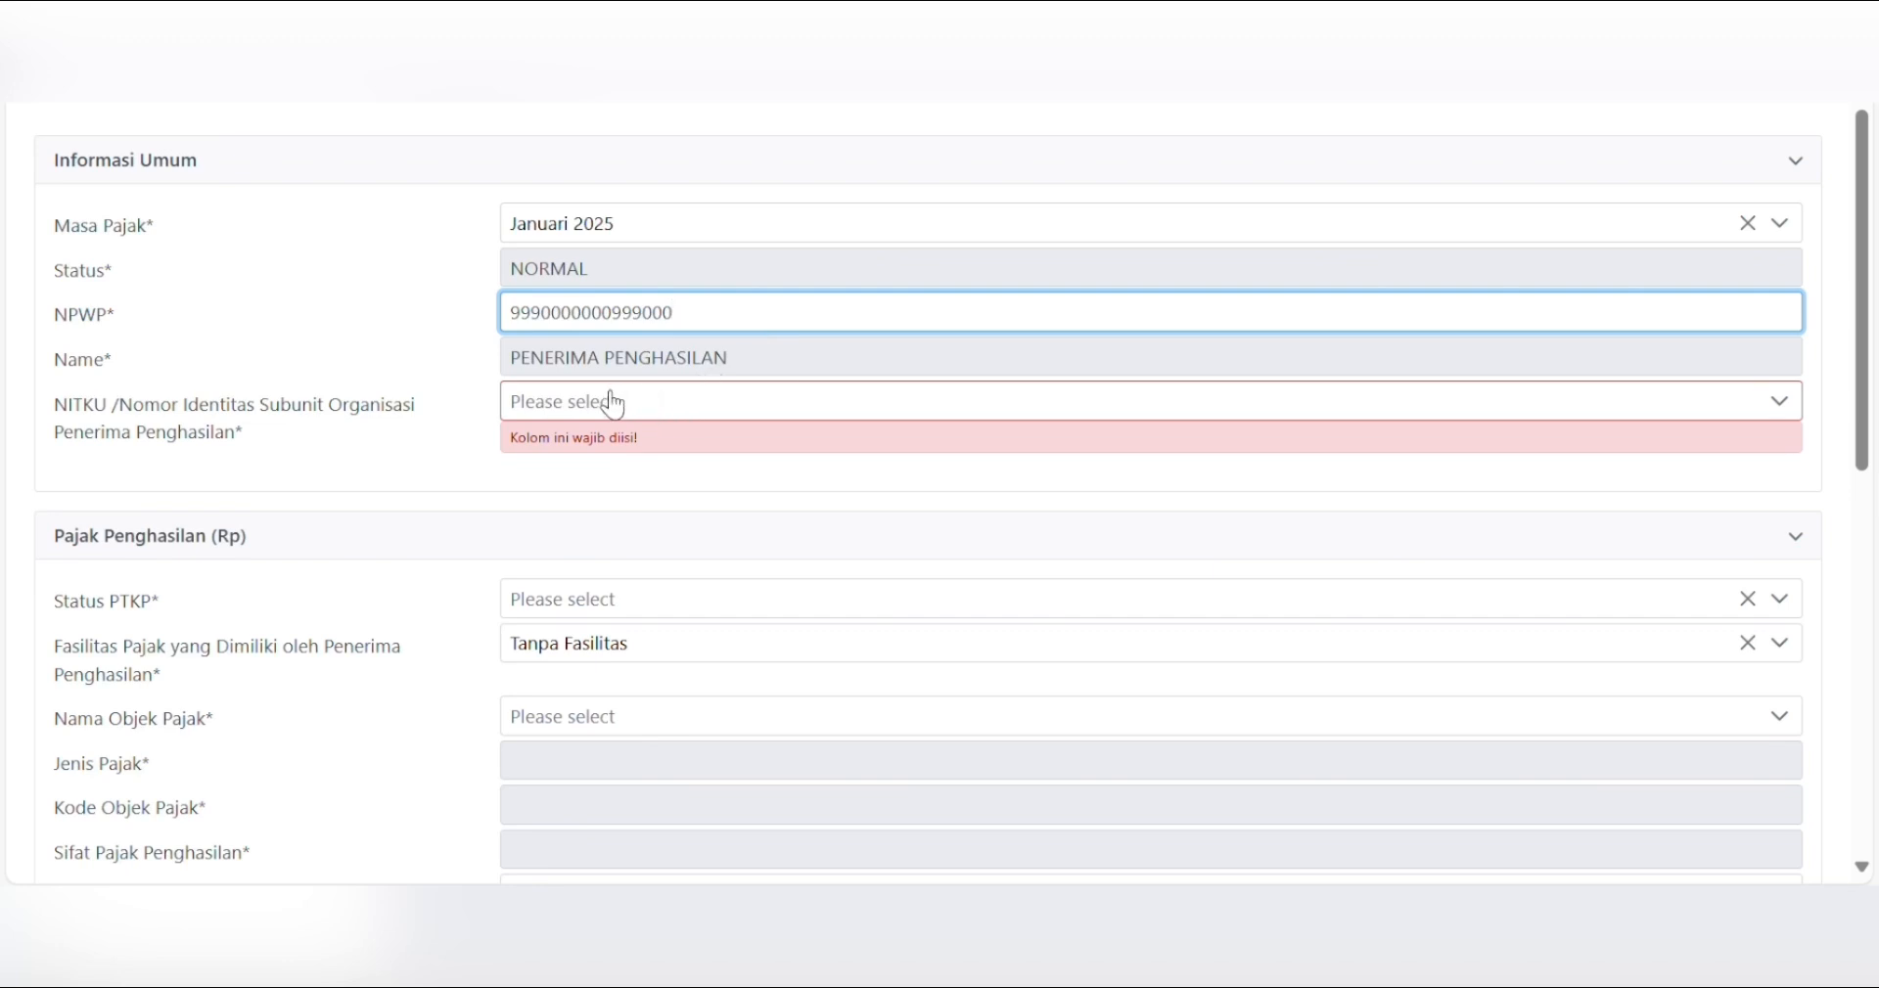
click(660, 413)
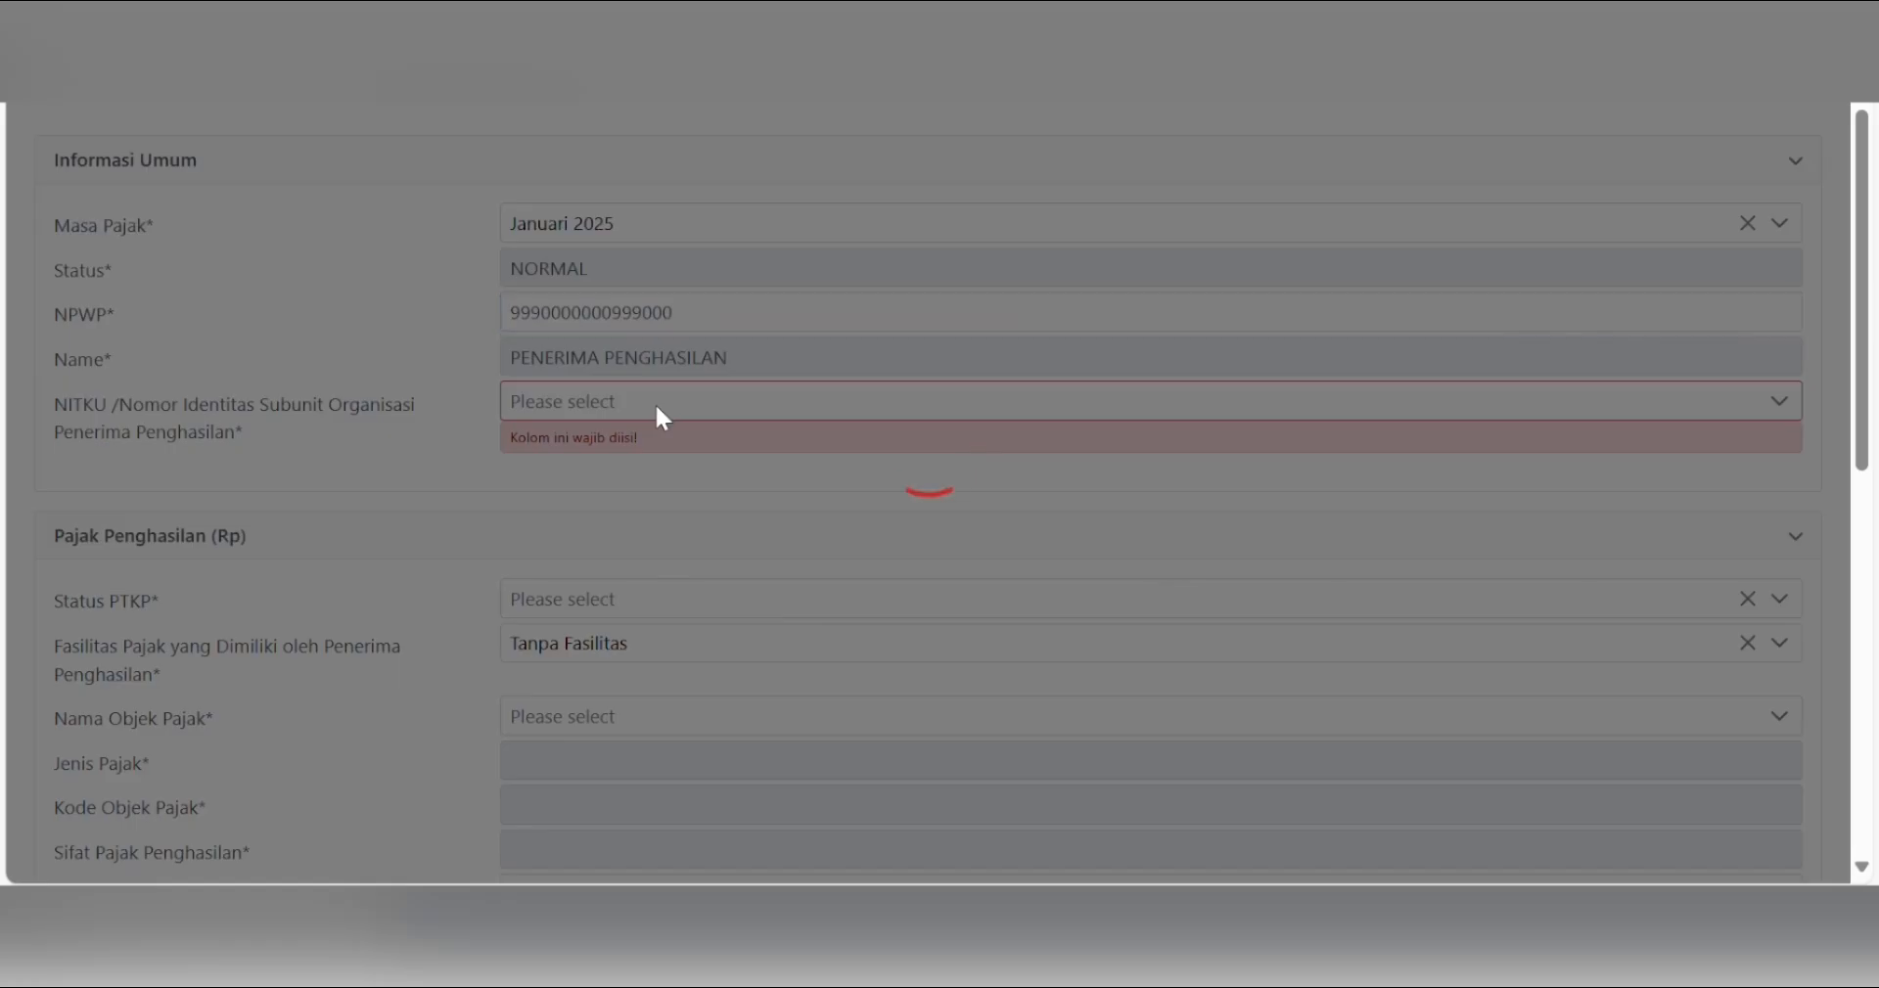
click(718, 410)
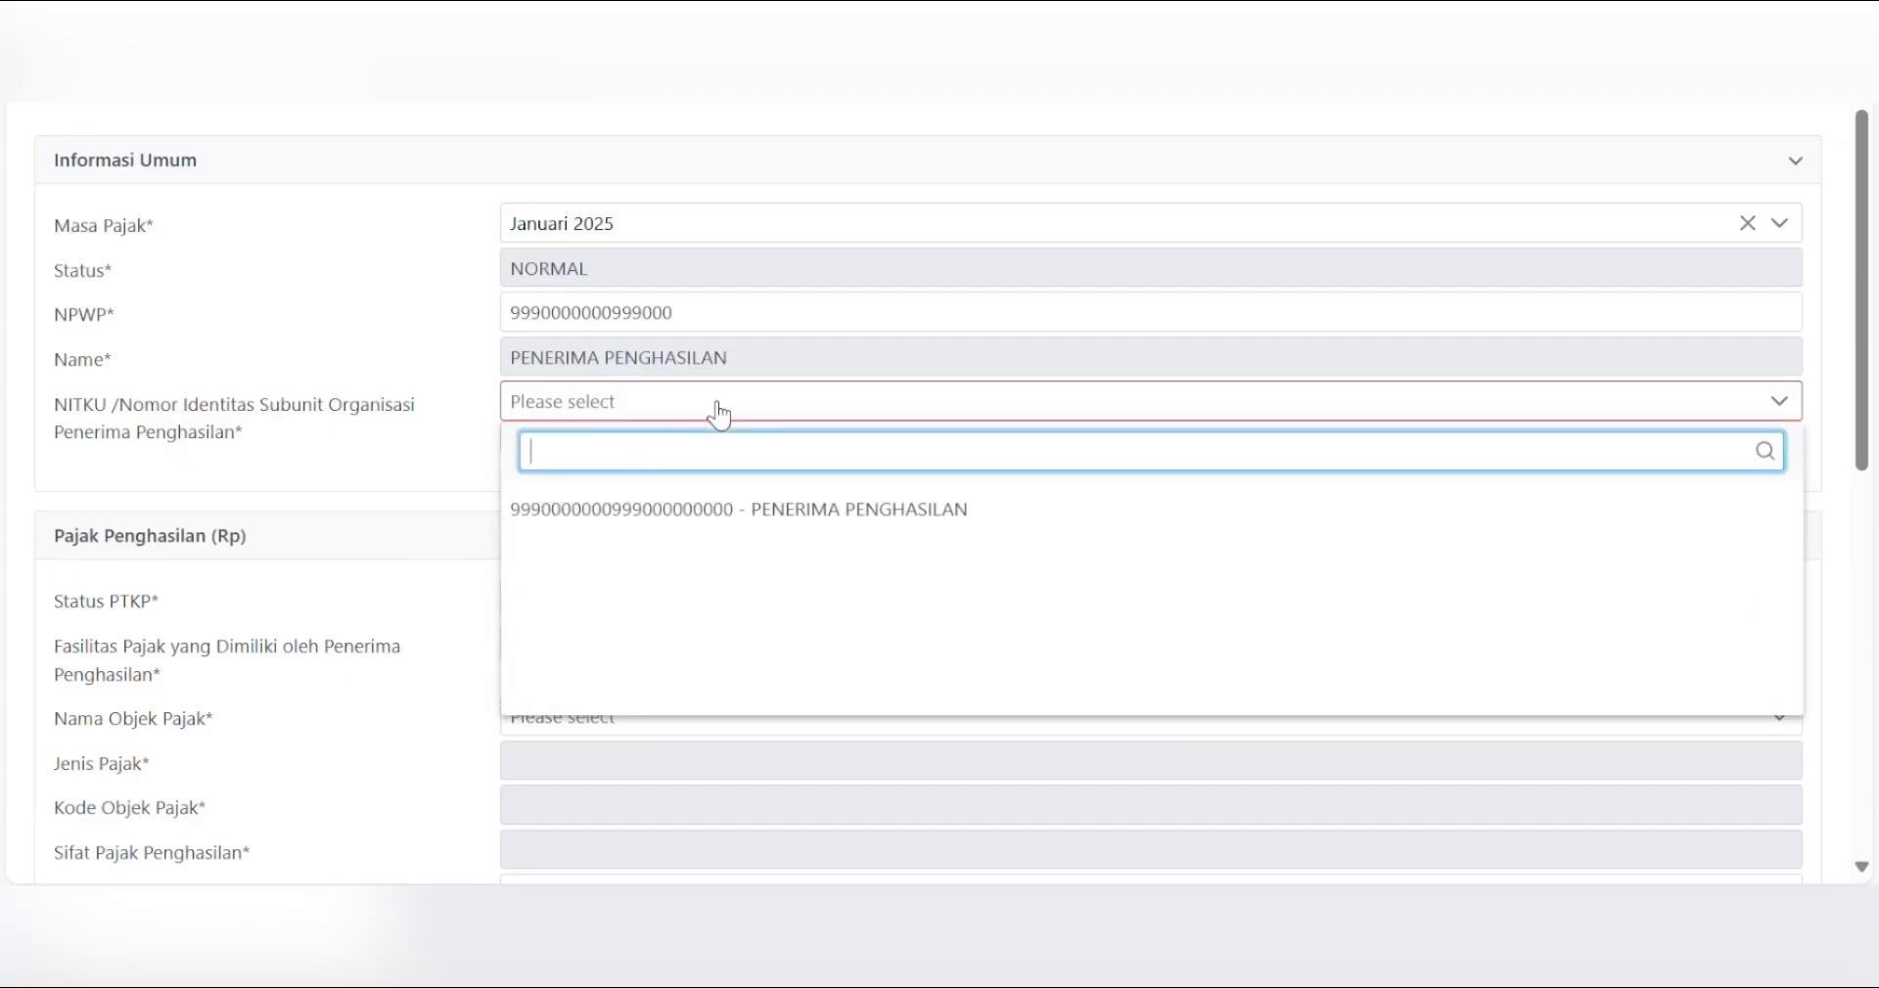
click(681, 511)
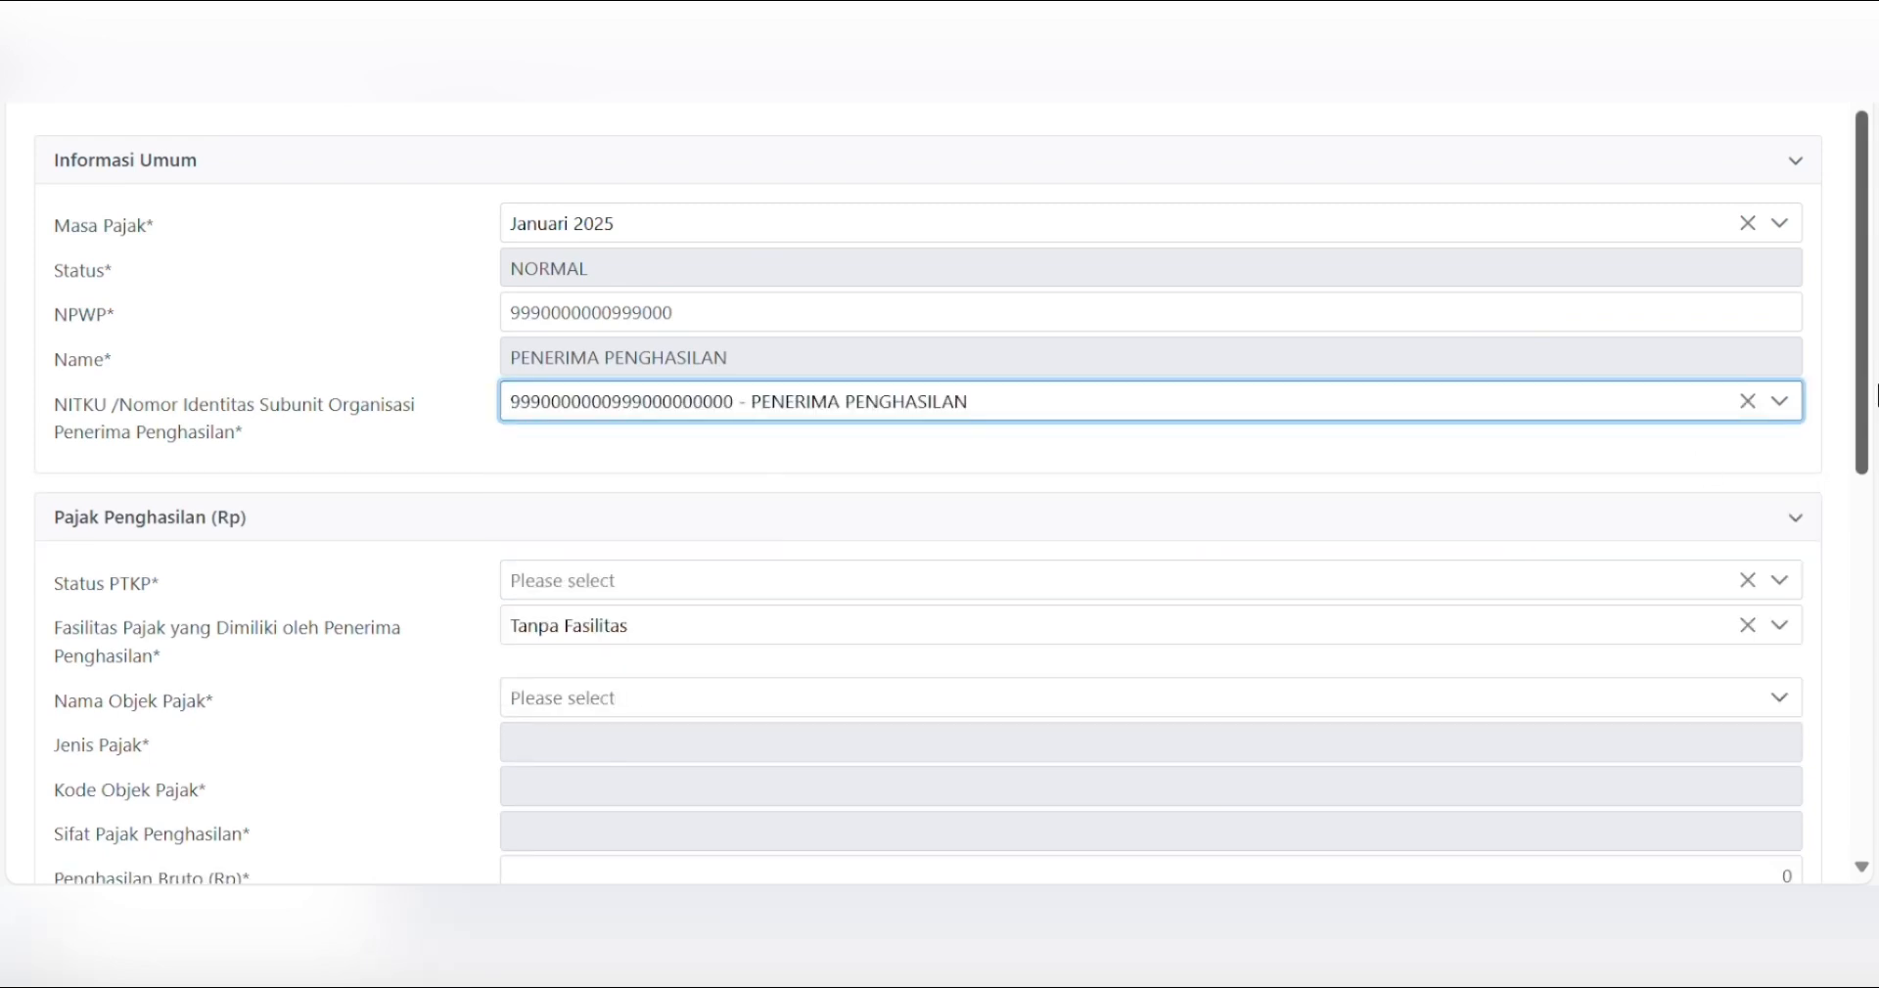
drag(1864, 391, 1874, 468)
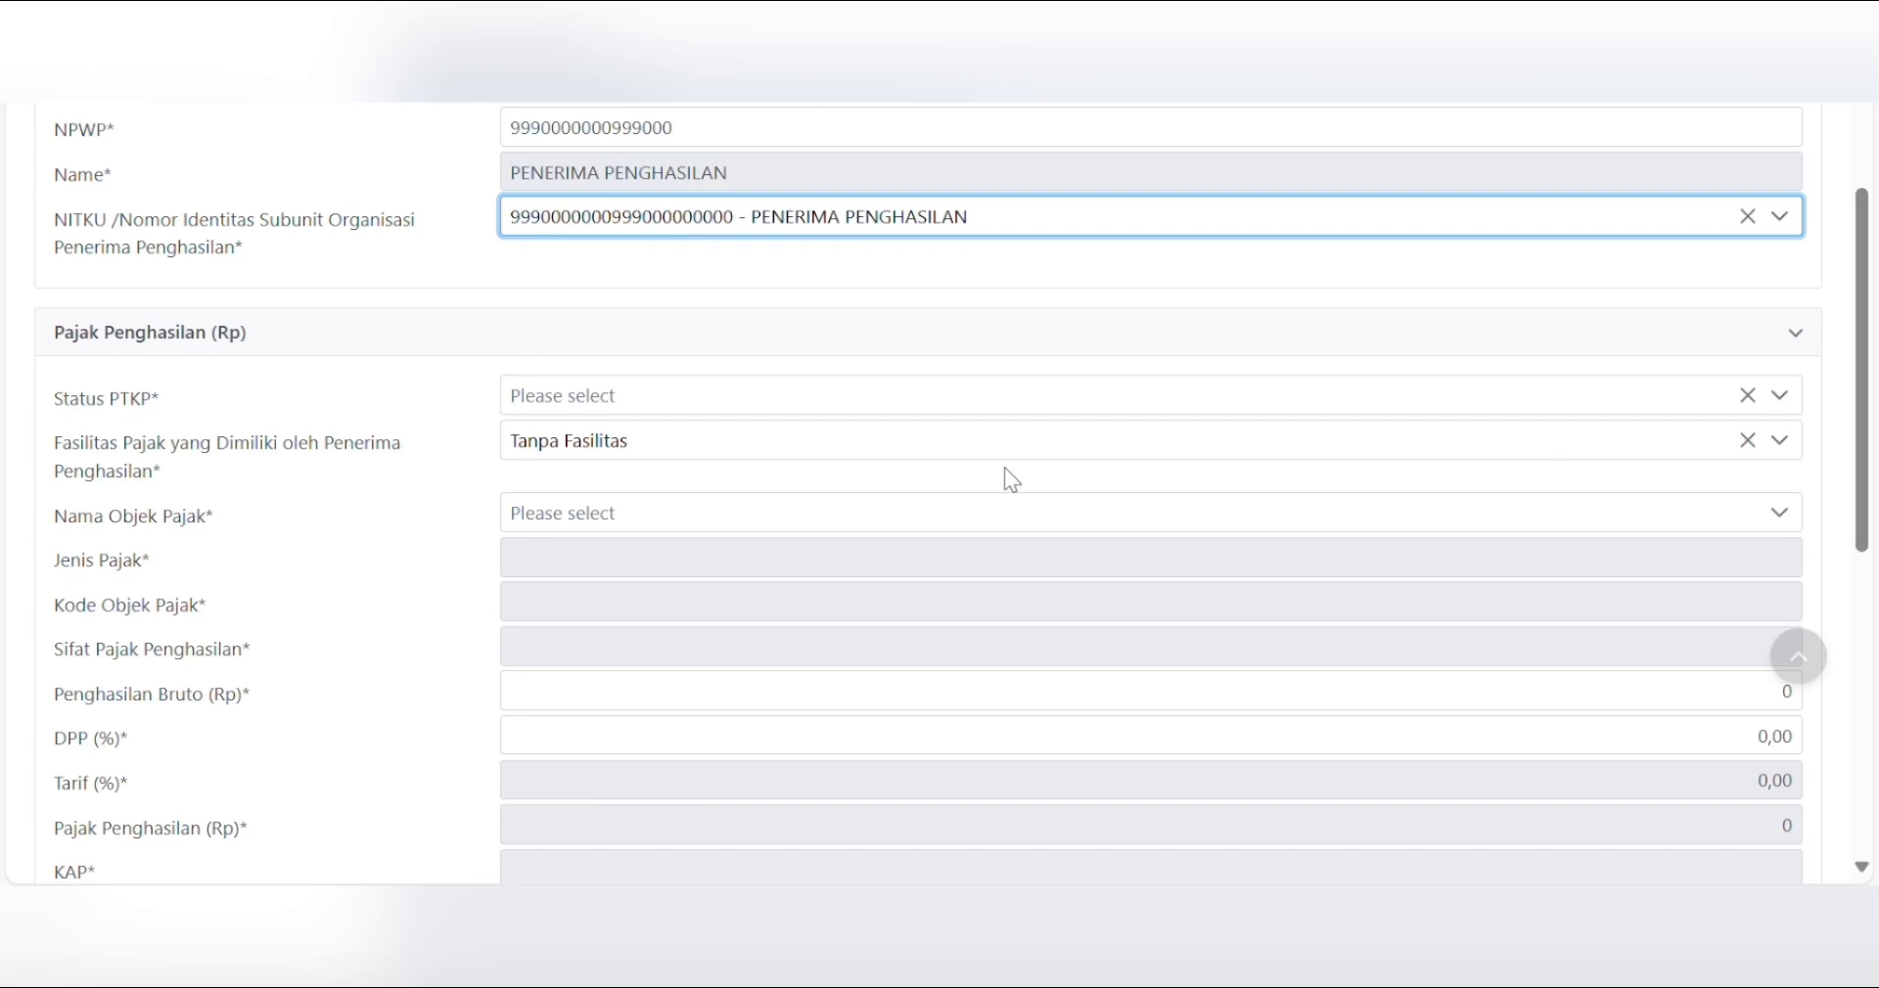
- Set the PTKP status to K/0 and keep Tanpa Fasilitas as the tax facility
click(768, 413)
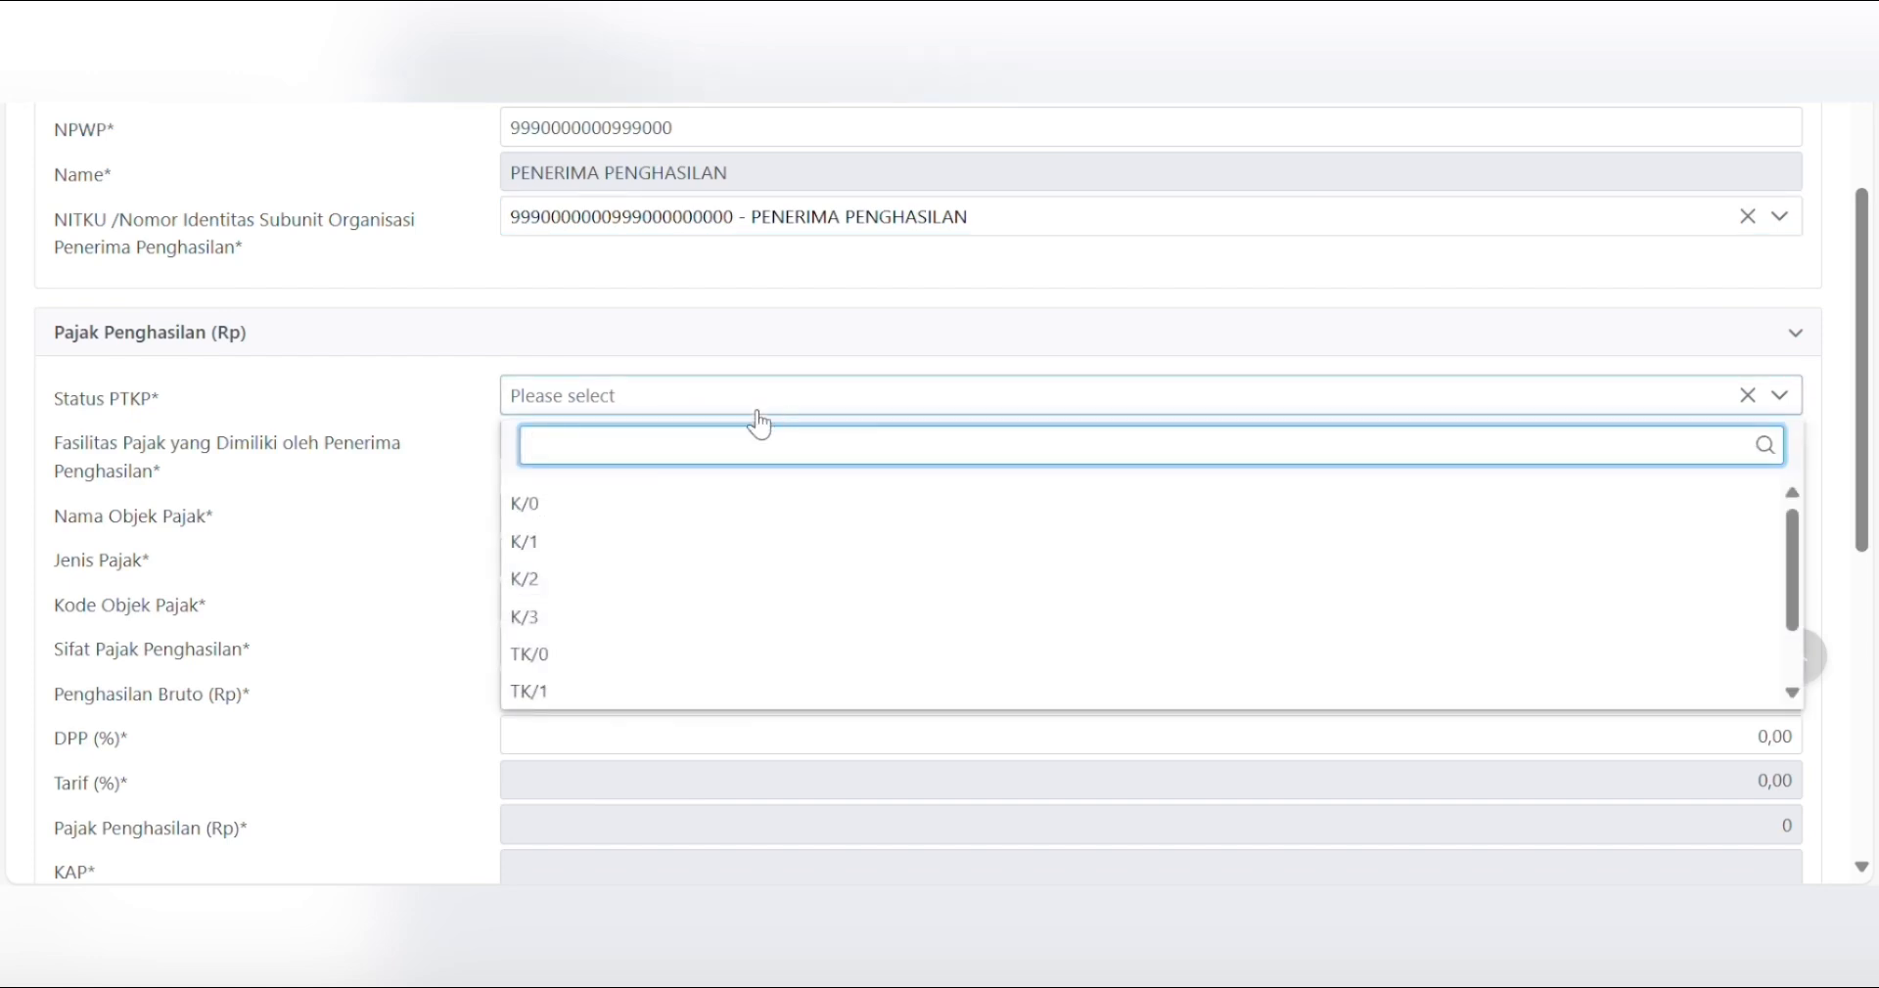
click(622, 509)
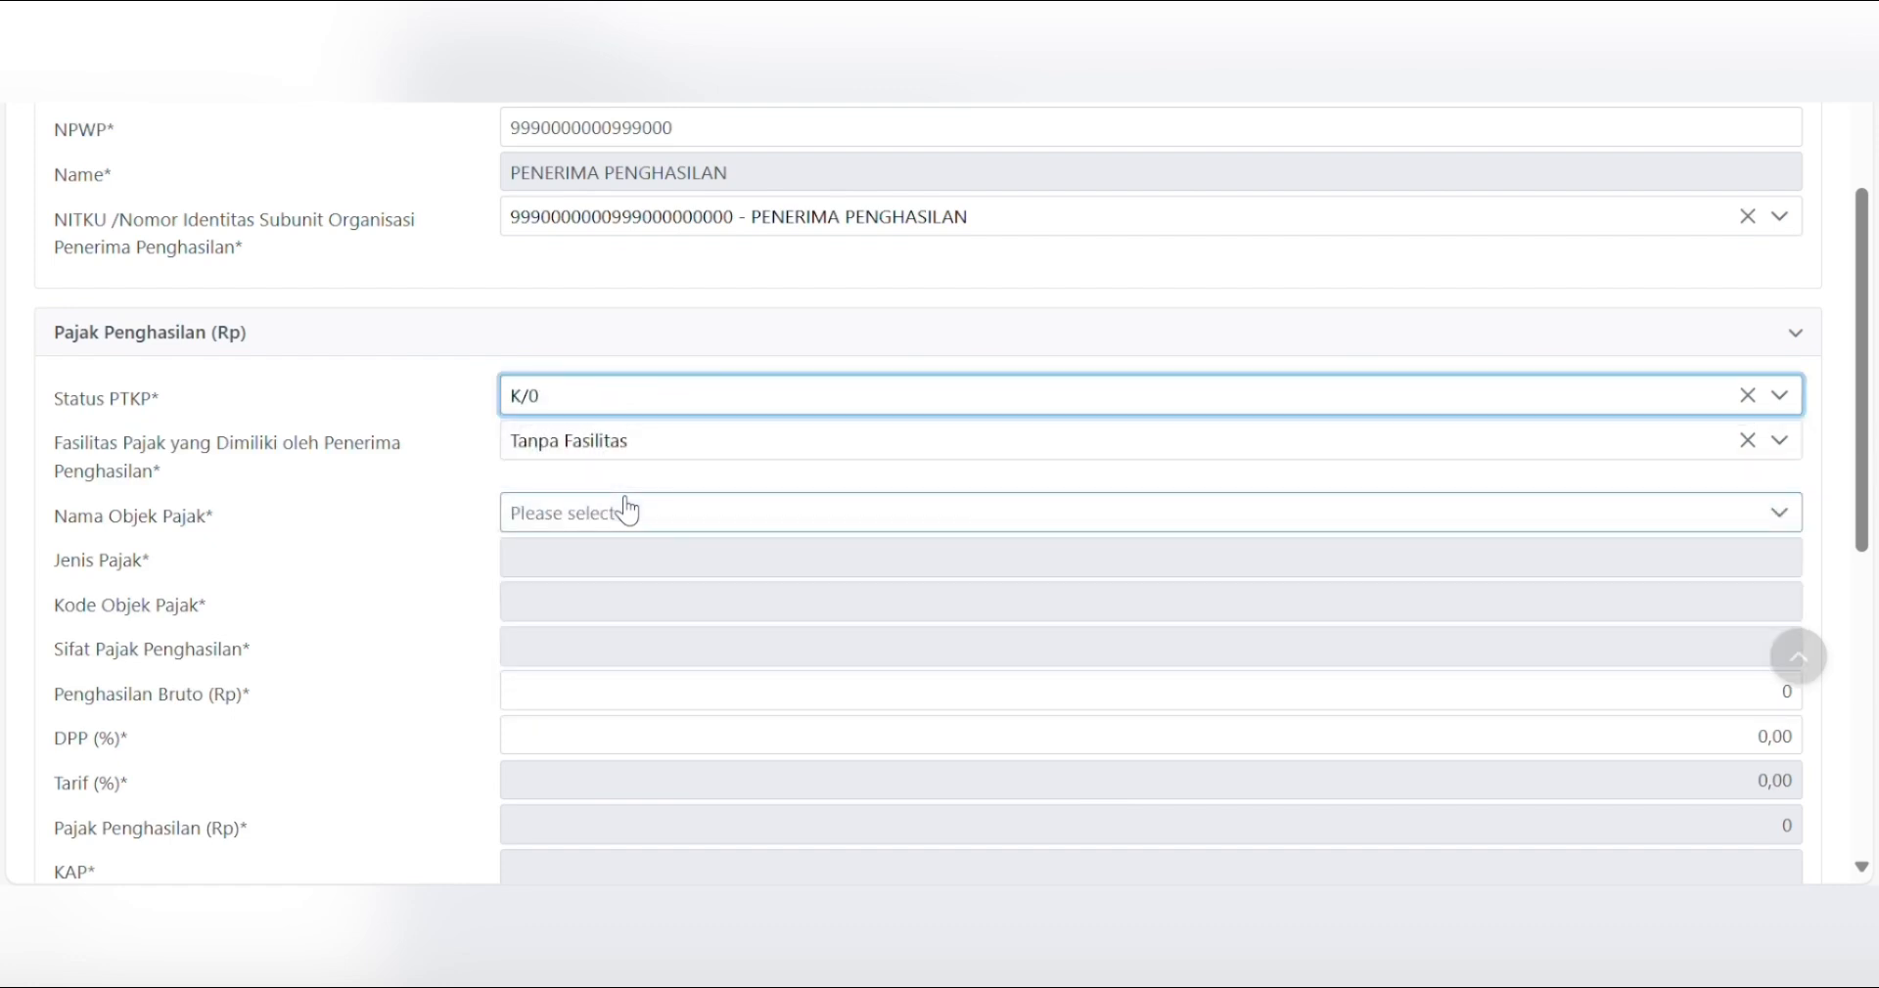
click(701, 457)
click(621, 637)
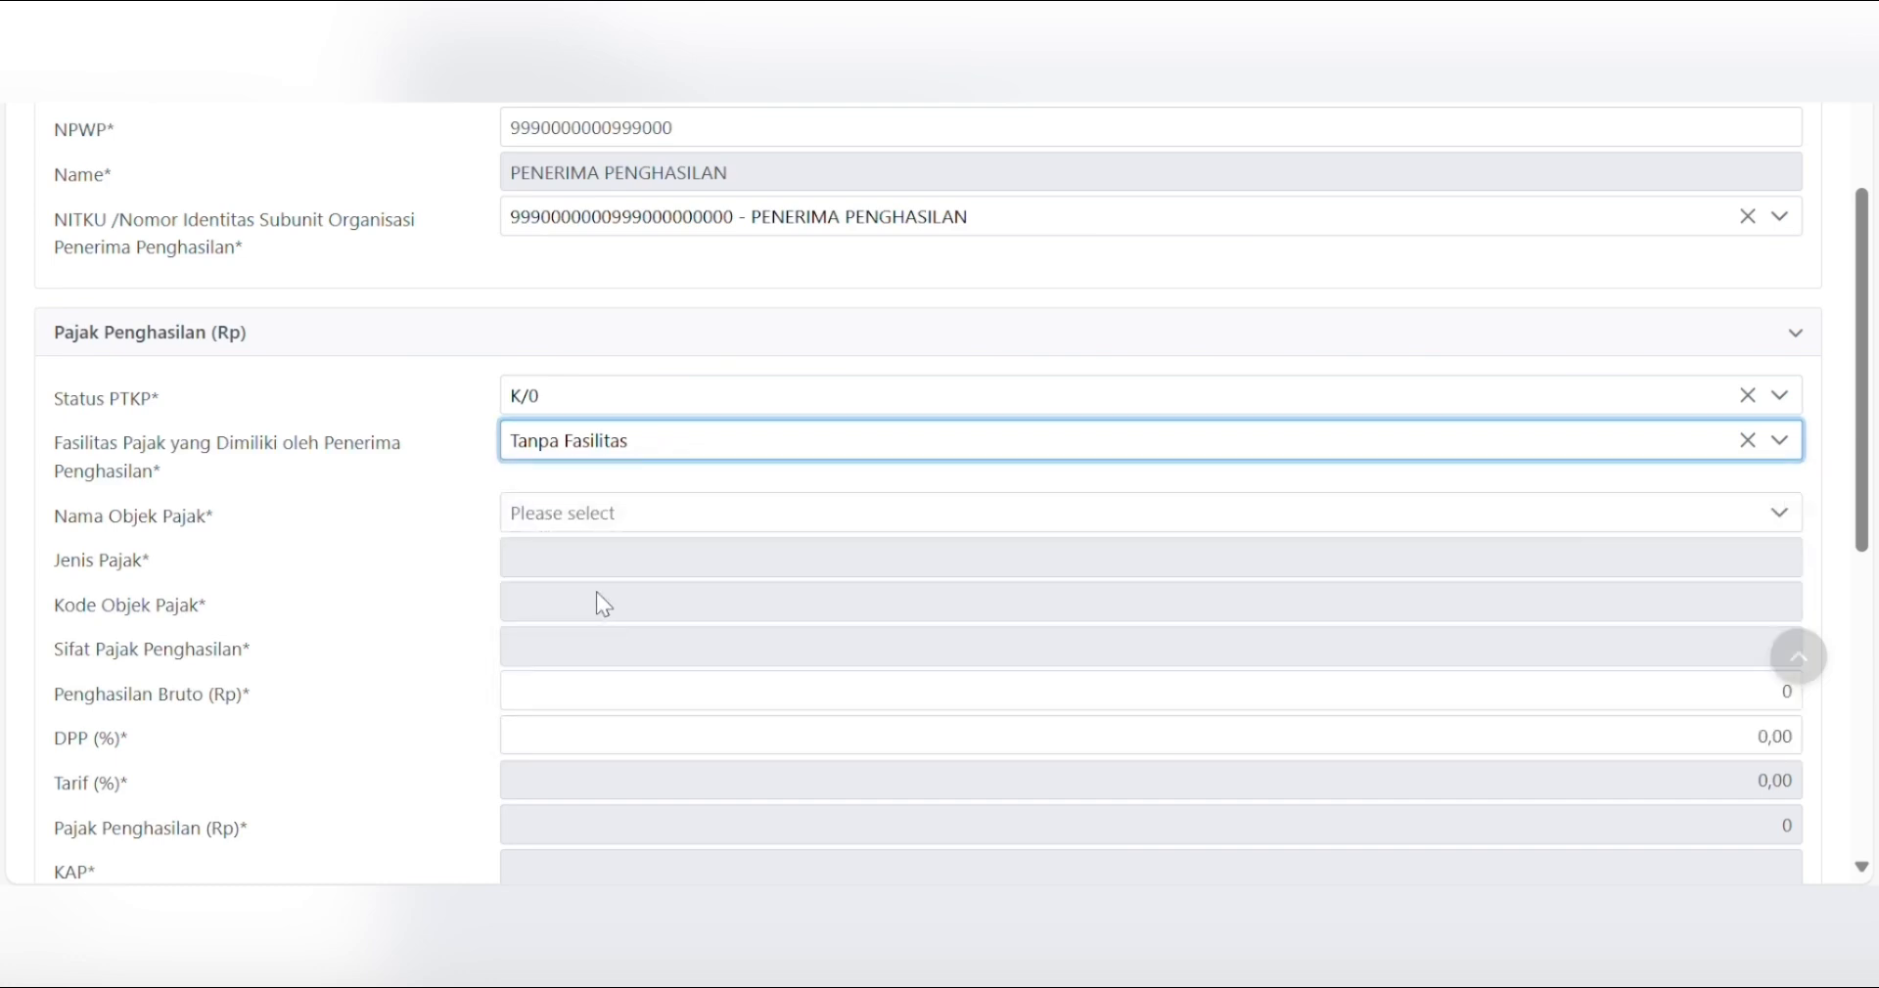
- Choose Imbalan kepada Tenaga Ahli (21-100-07) as the tax object
click(612, 519)
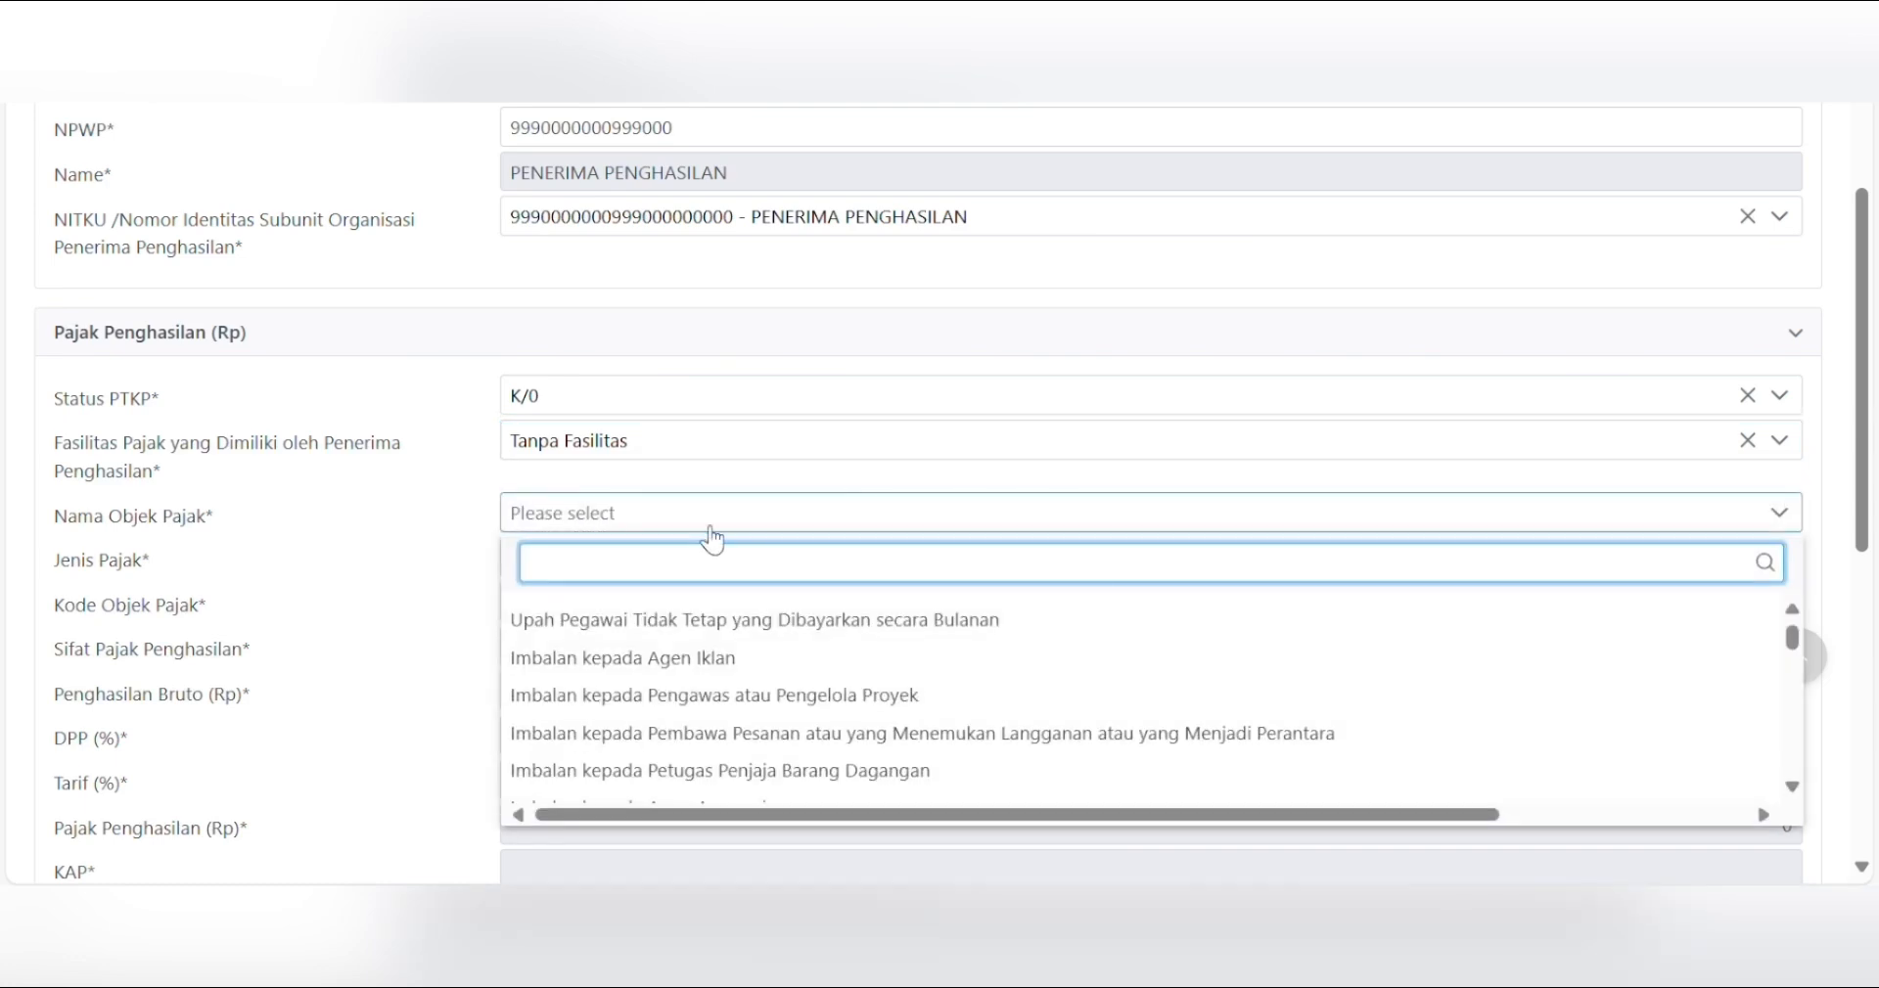
drag(1868, 479, 1867, 548)
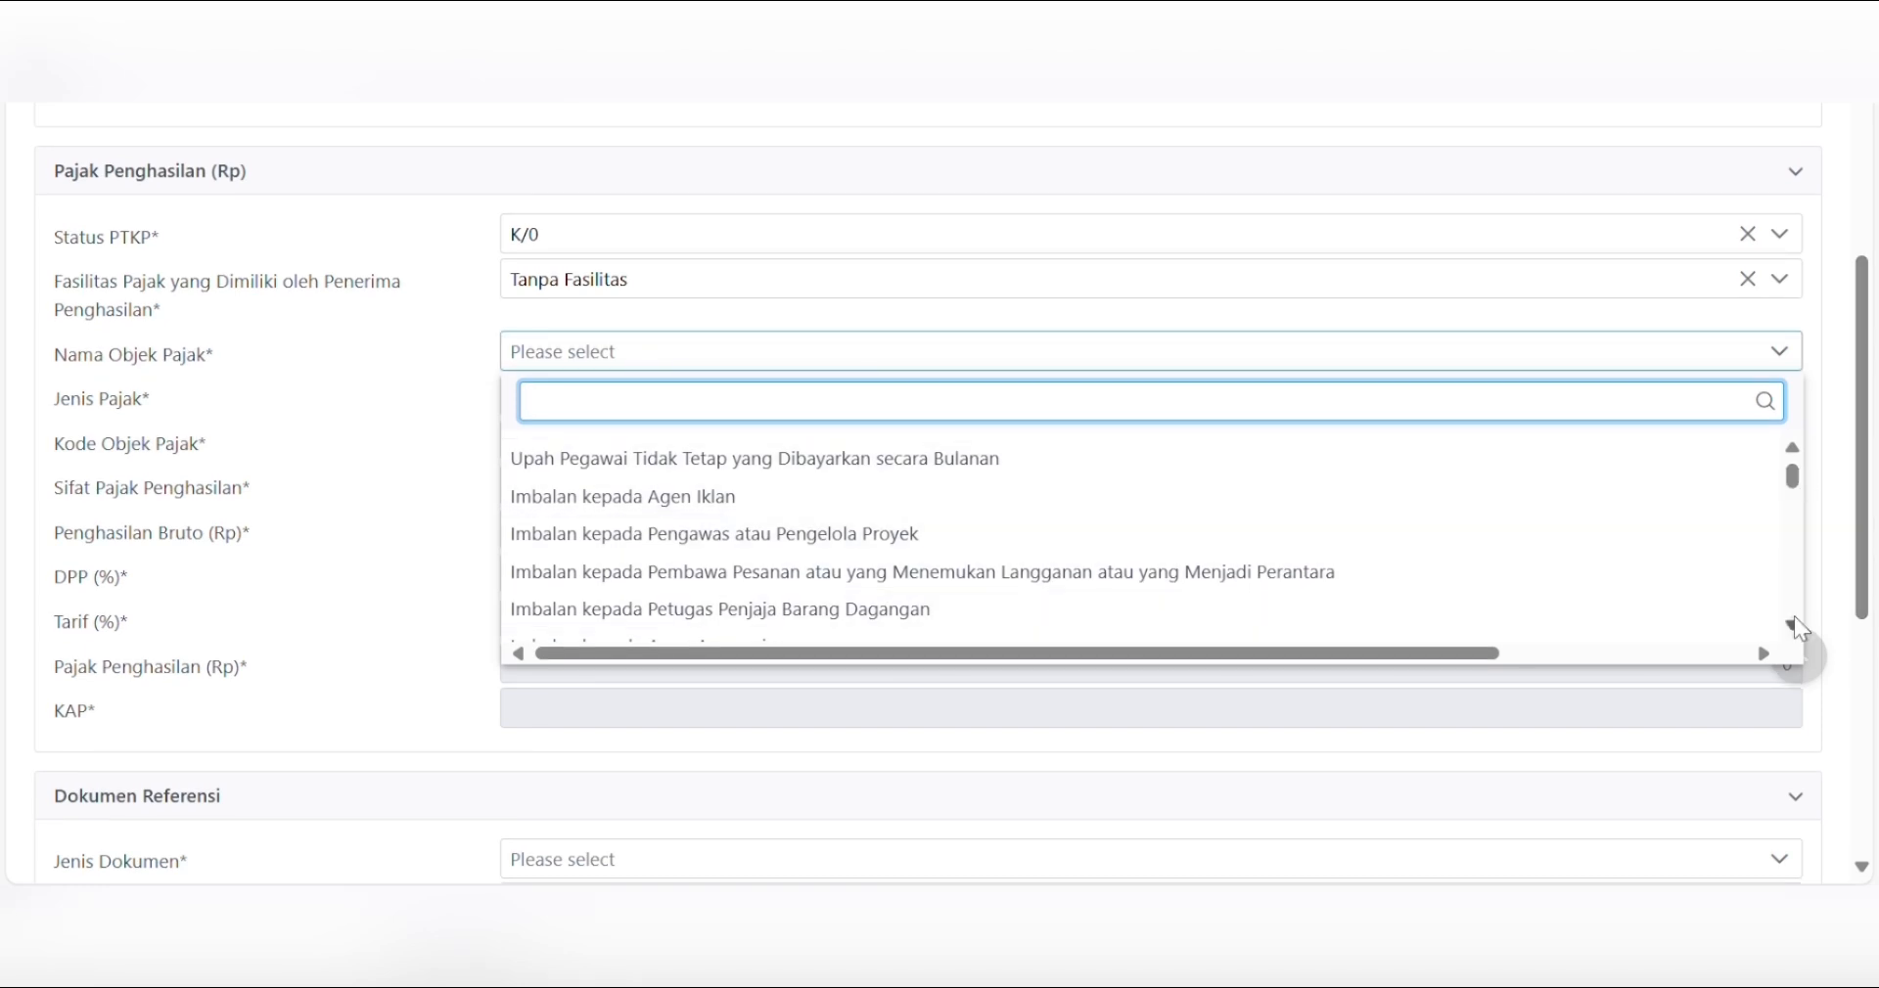
drag(1794, 625, 1794, 624)
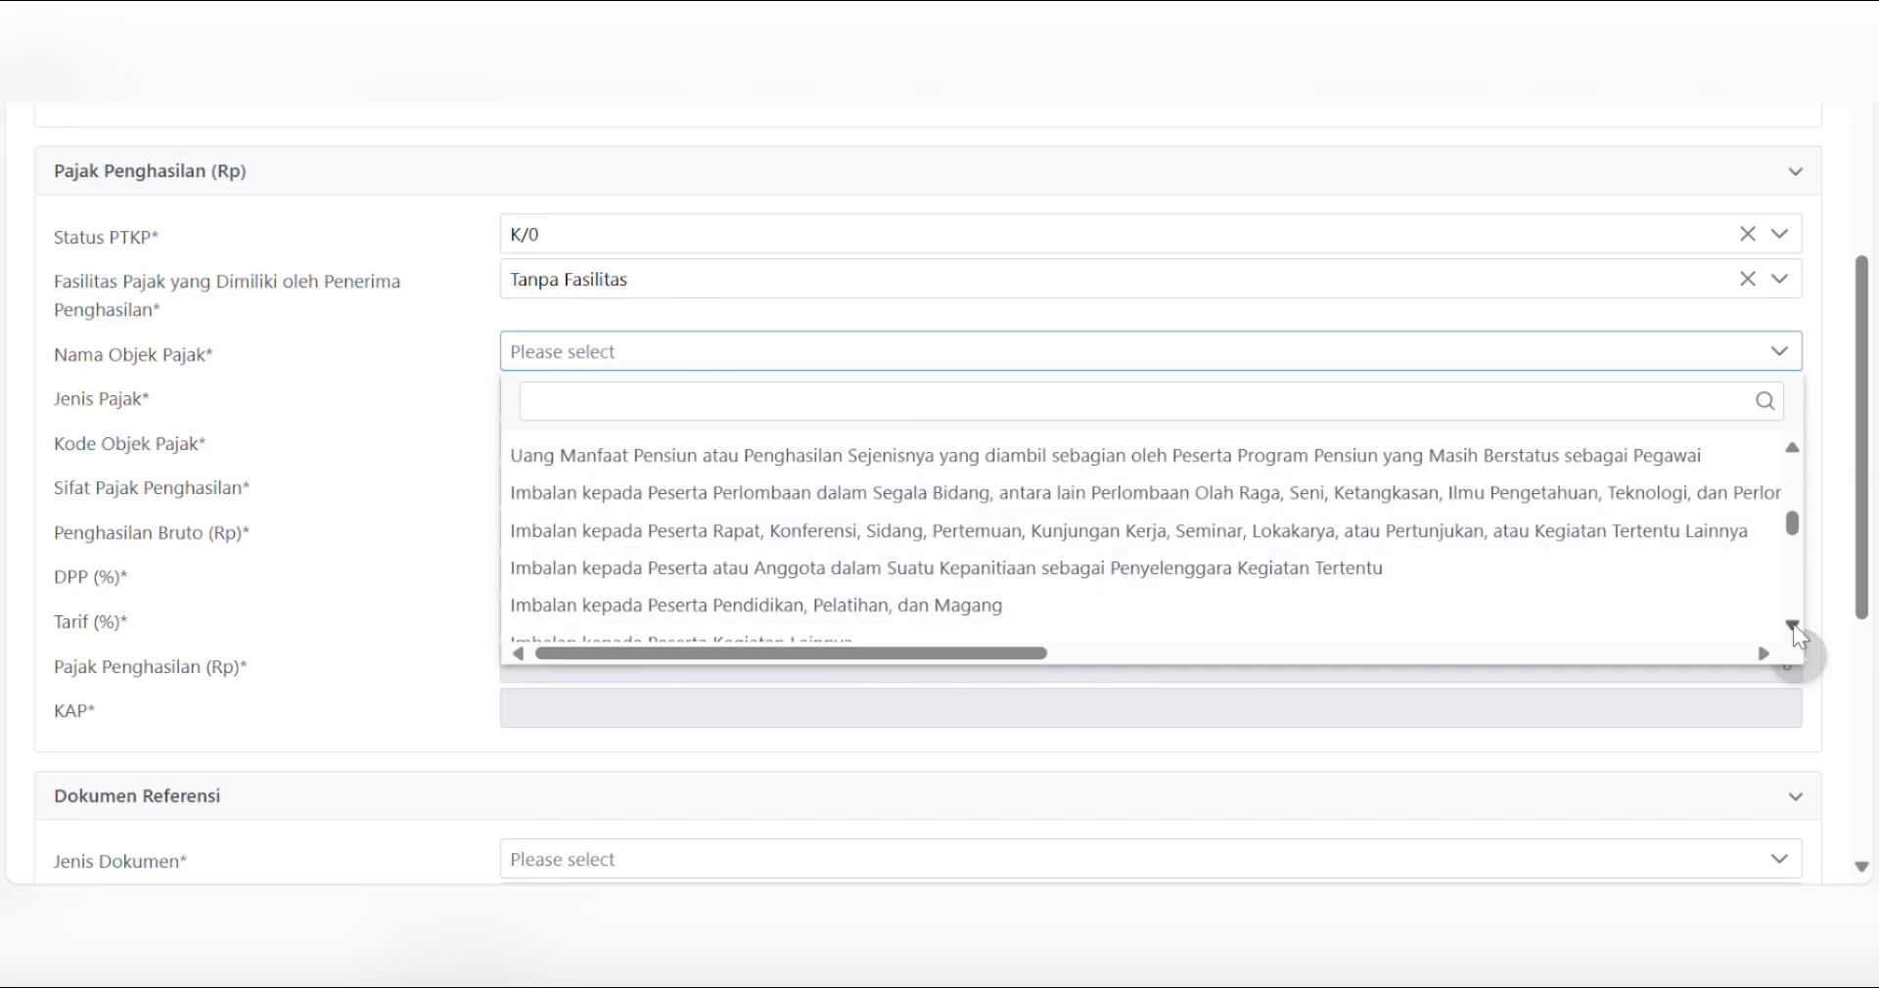
drag(1793, 624, 1794, 624)
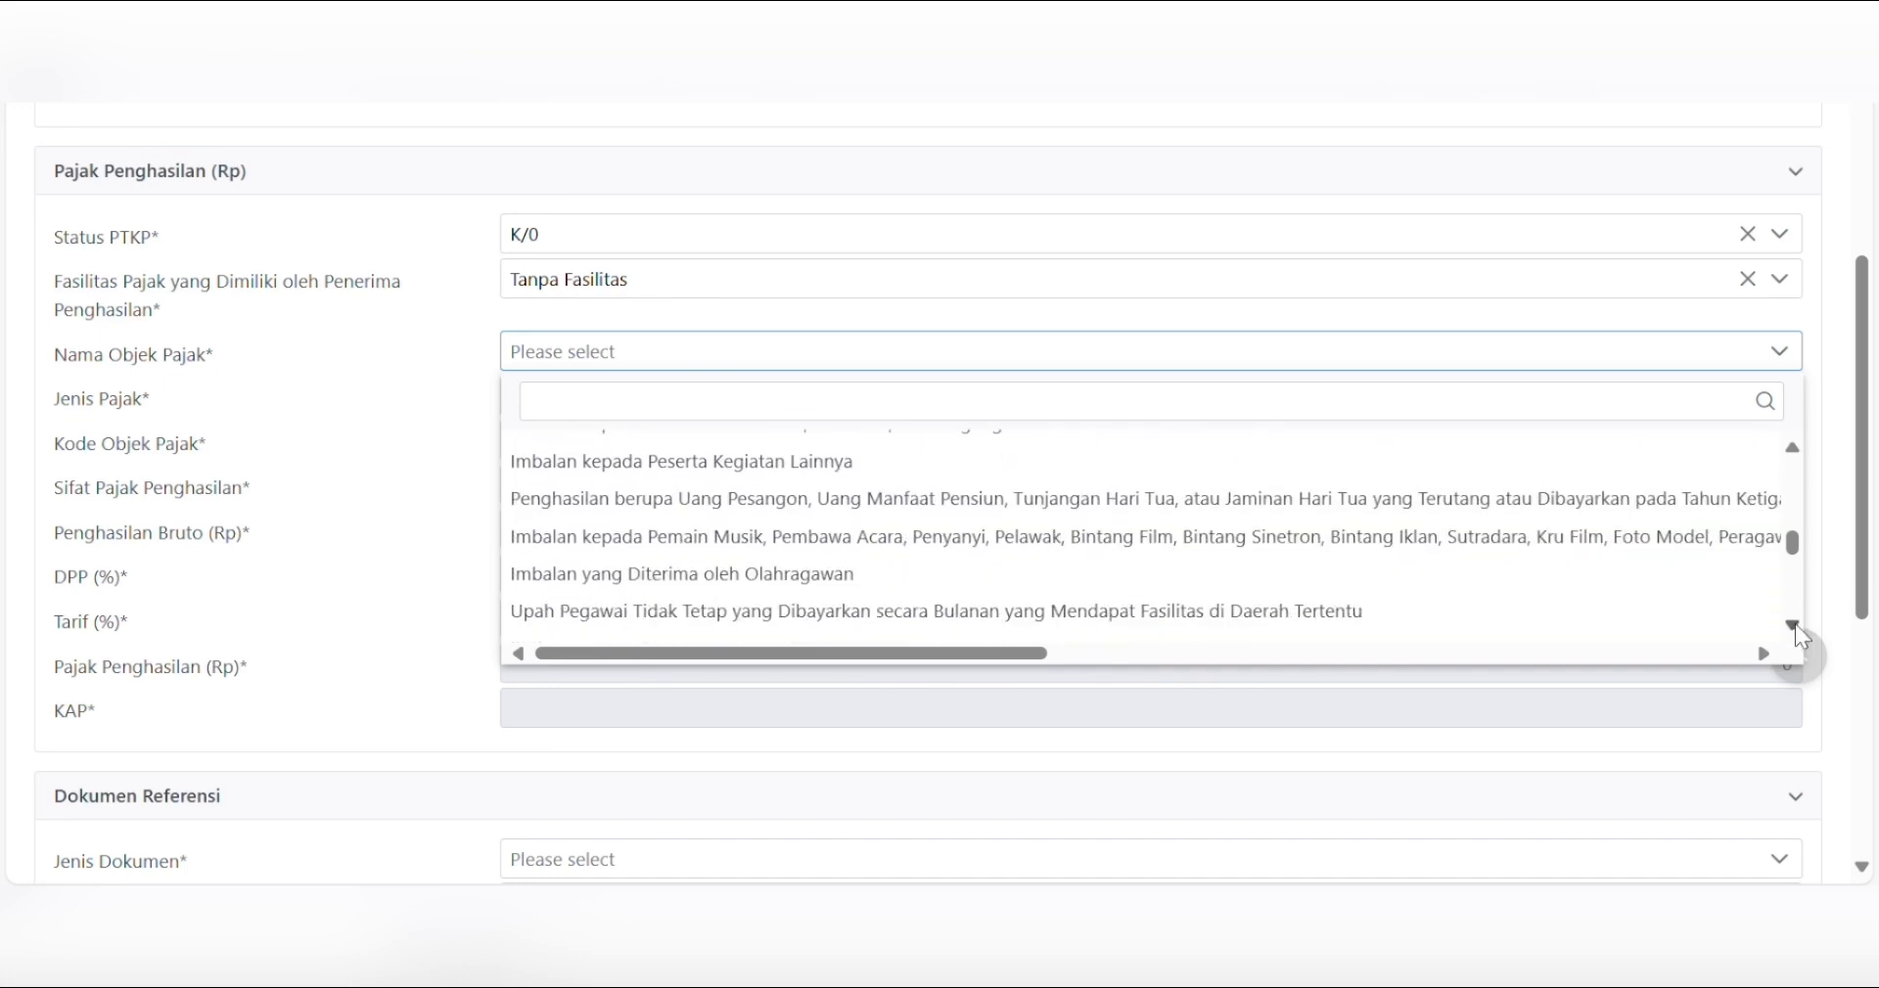
click(1795, 624)
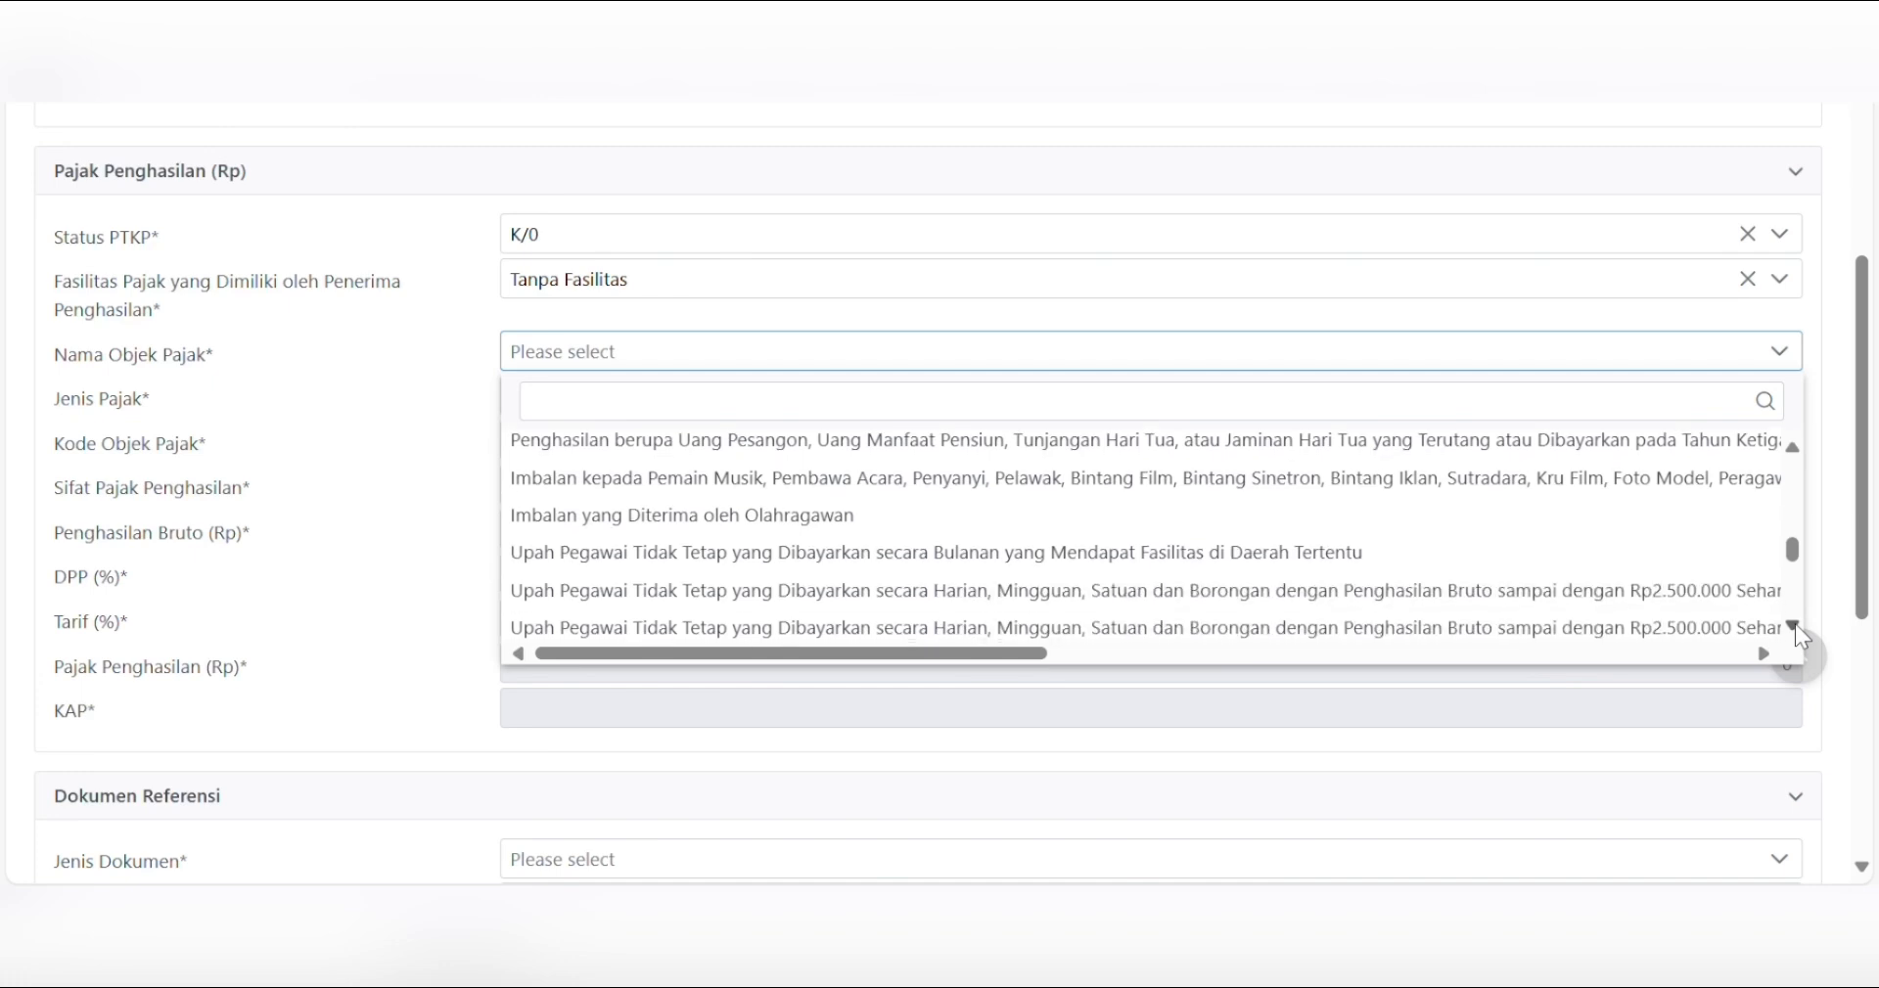
click(1795, 624)
drag(1795, 624, 1795, 624)
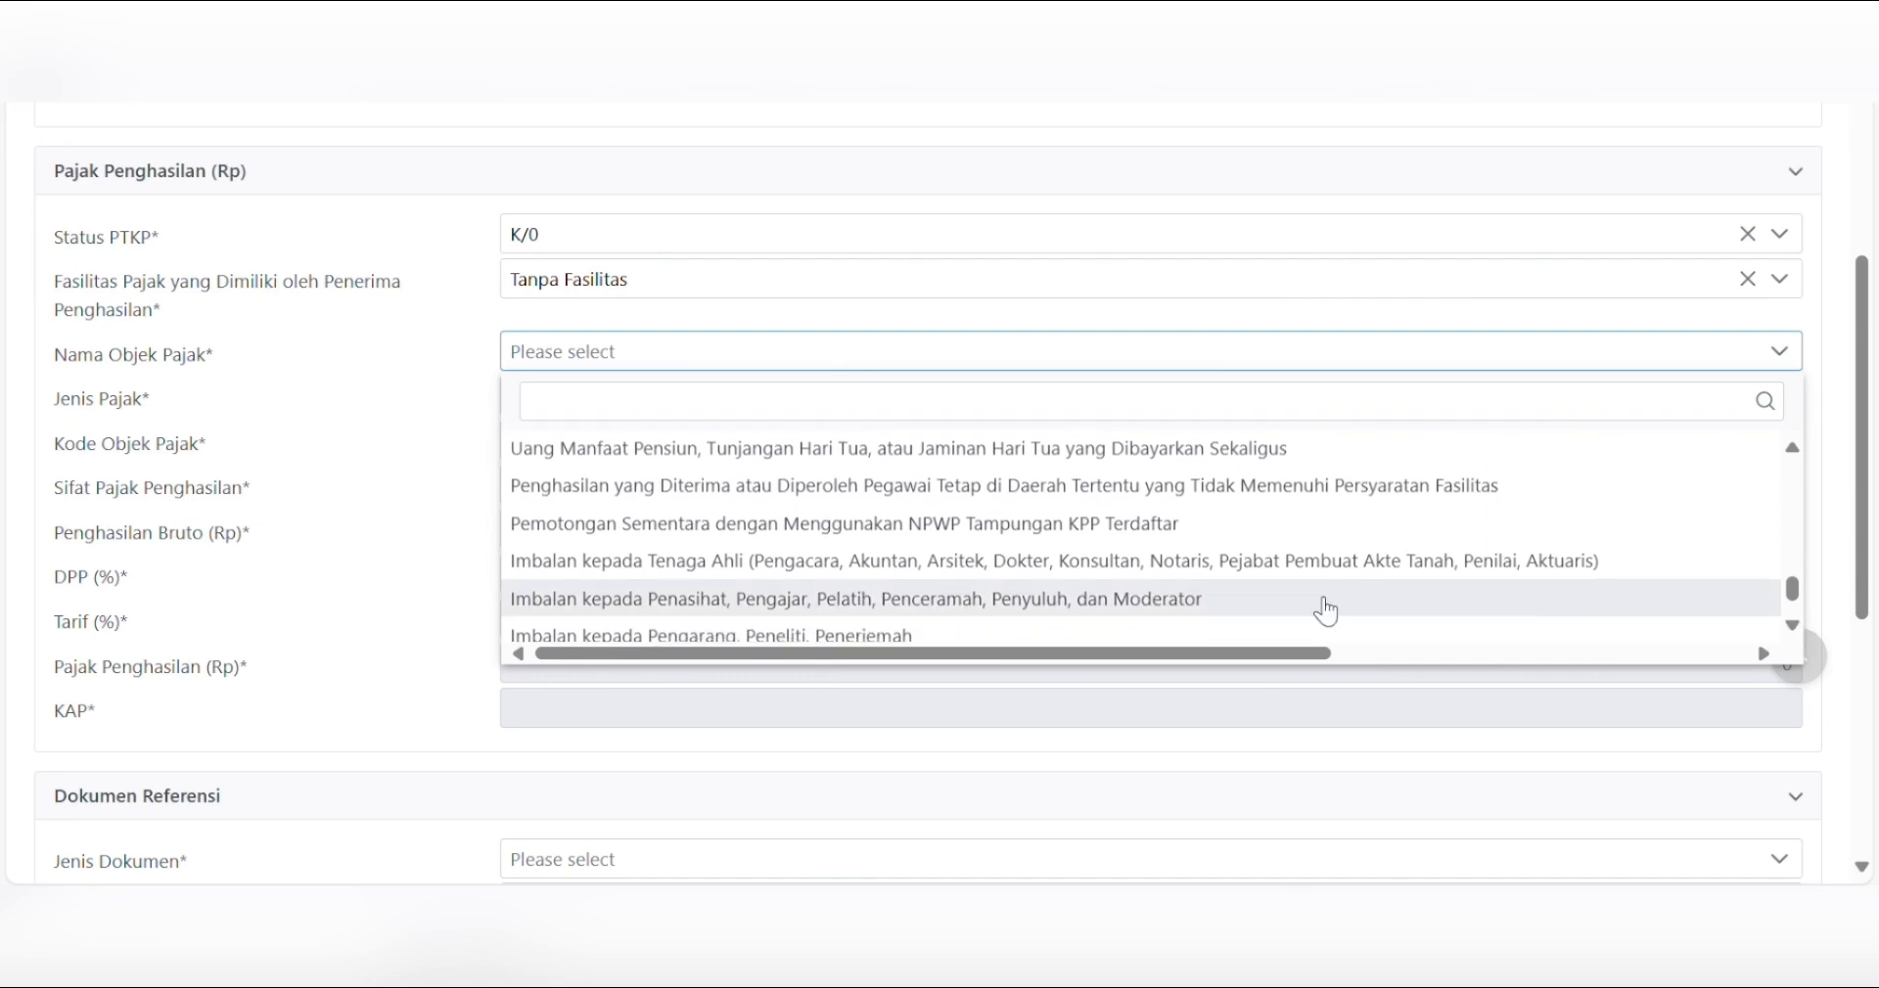
click(1022, 563)
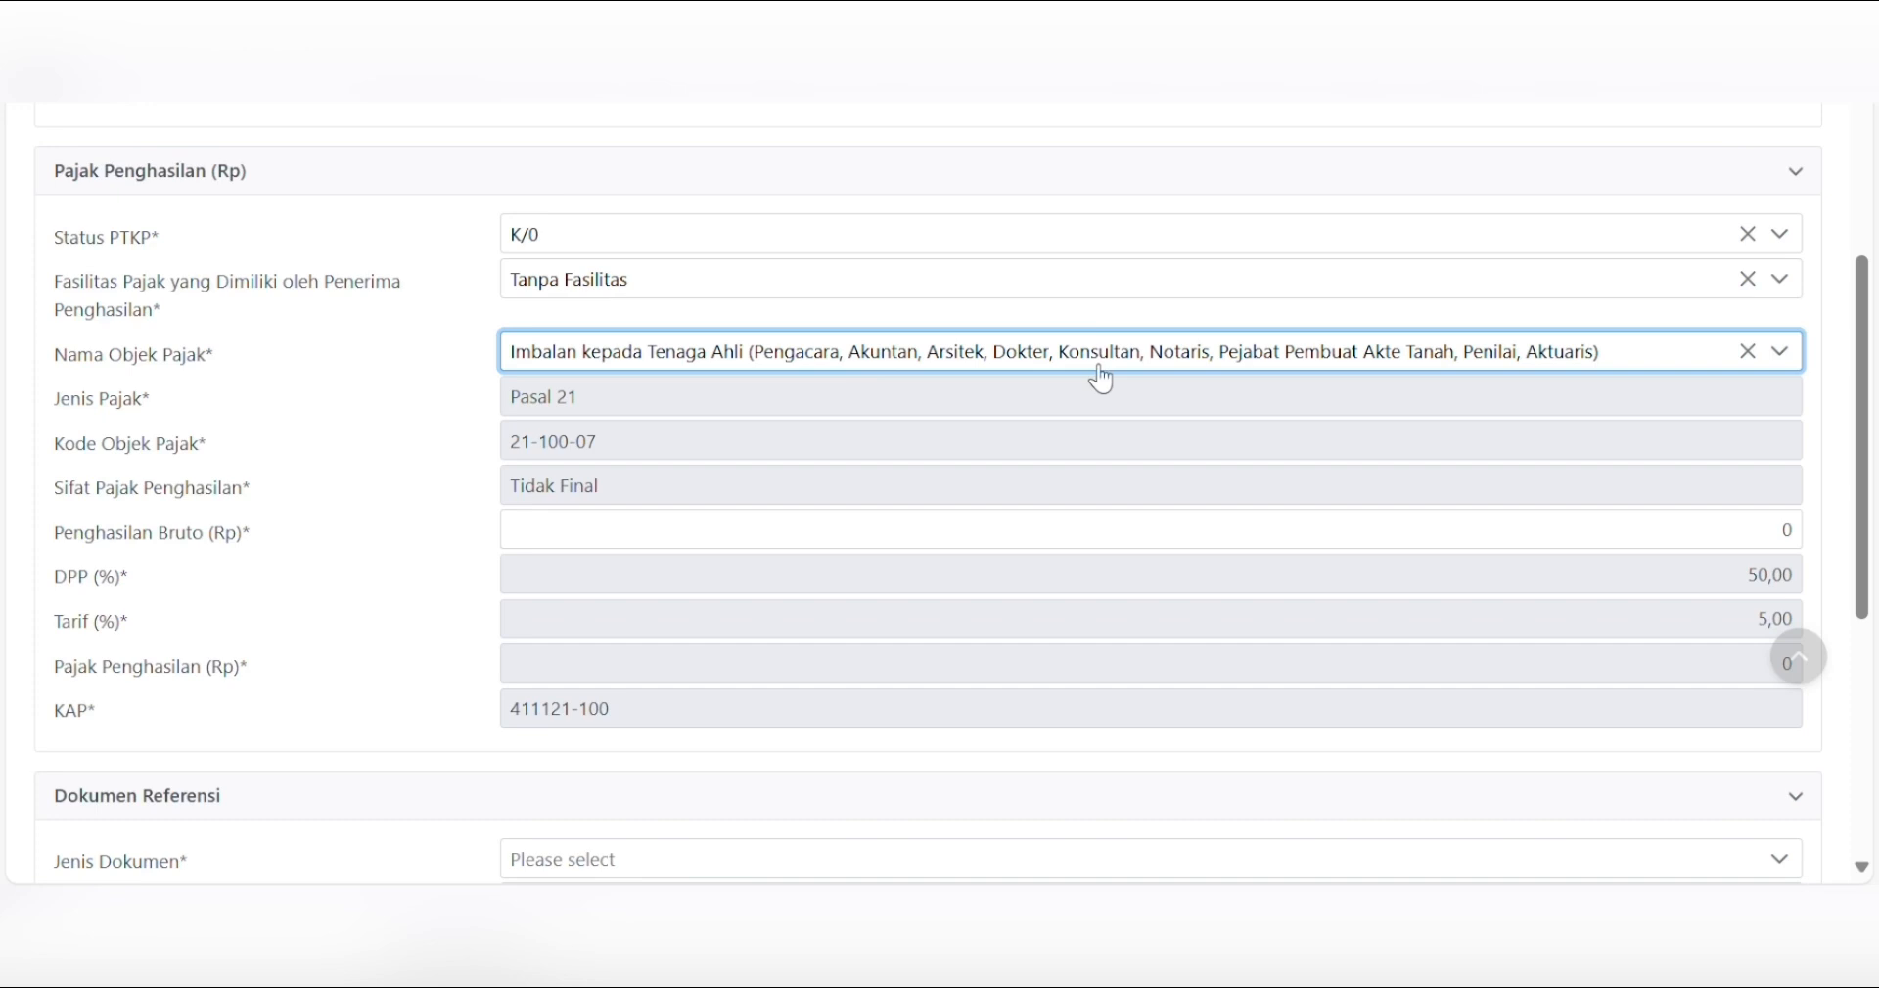
- Enter gross income 2.000.000, giving 50.000 tax at 5,00%
click(1752, 540)
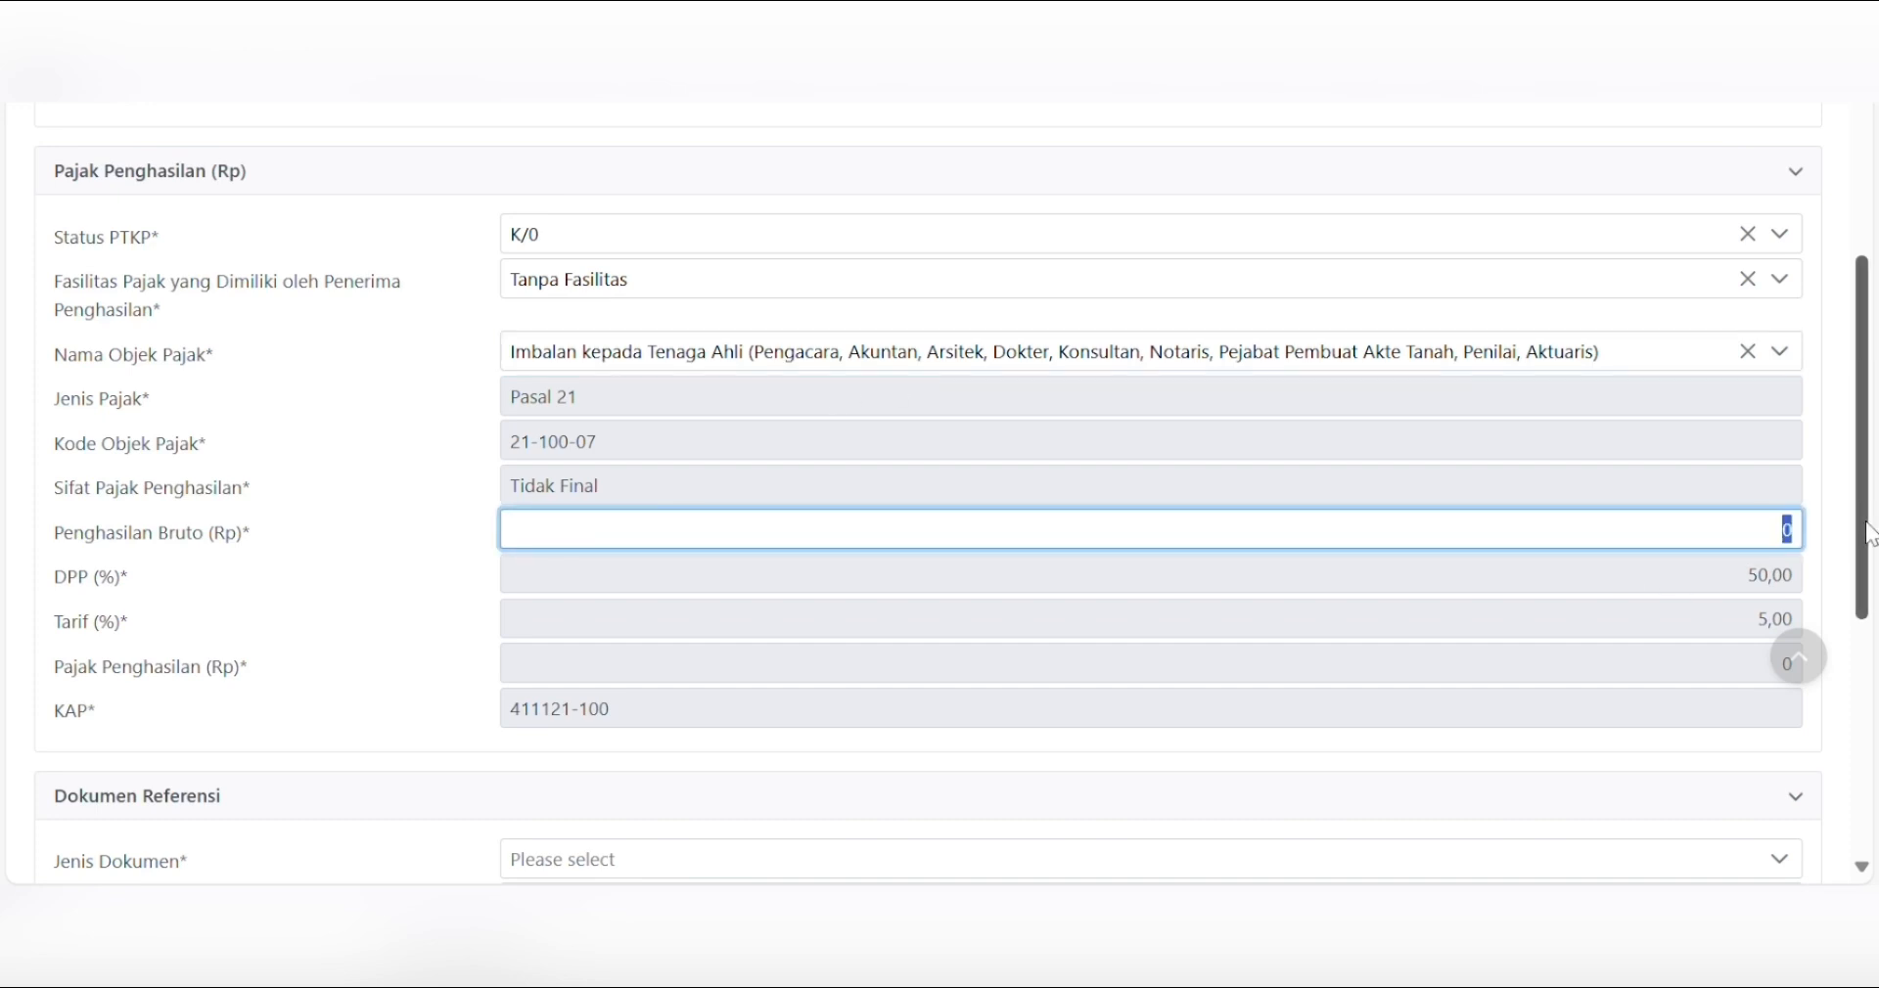
text(2000000)
key(Tab)
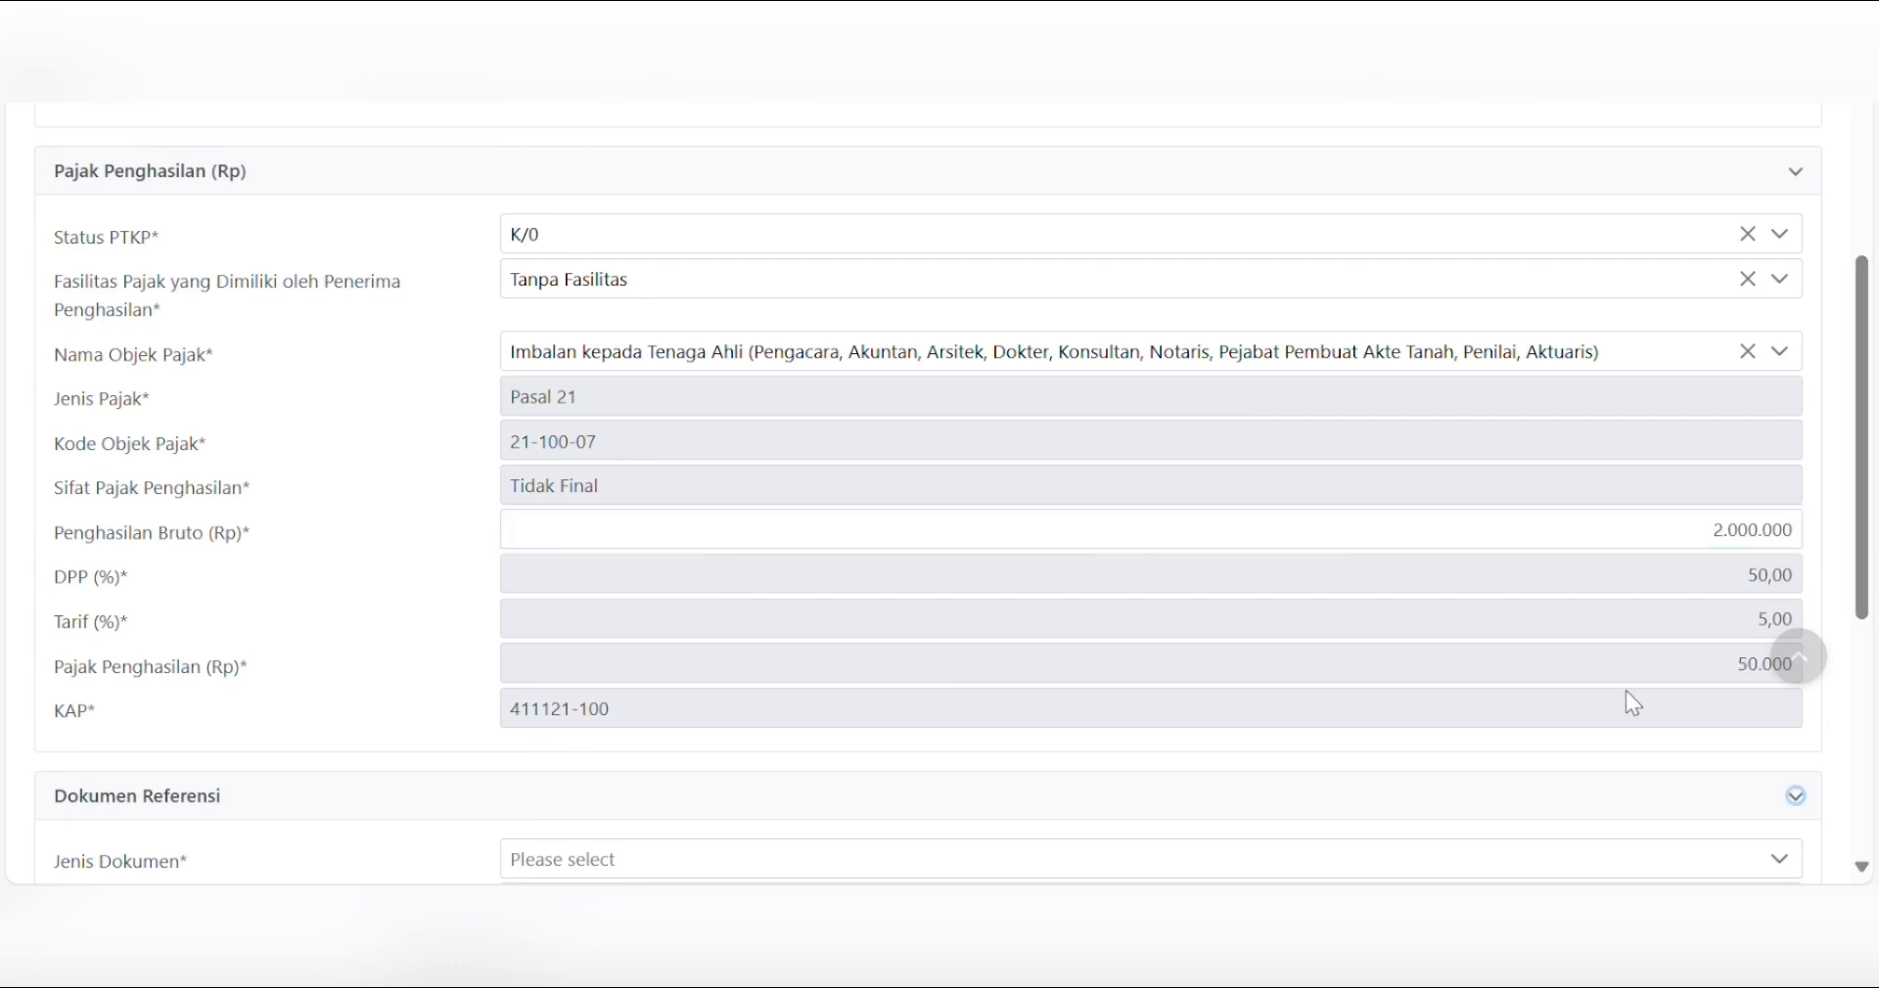
drag(1859, 591, 1869, 691)
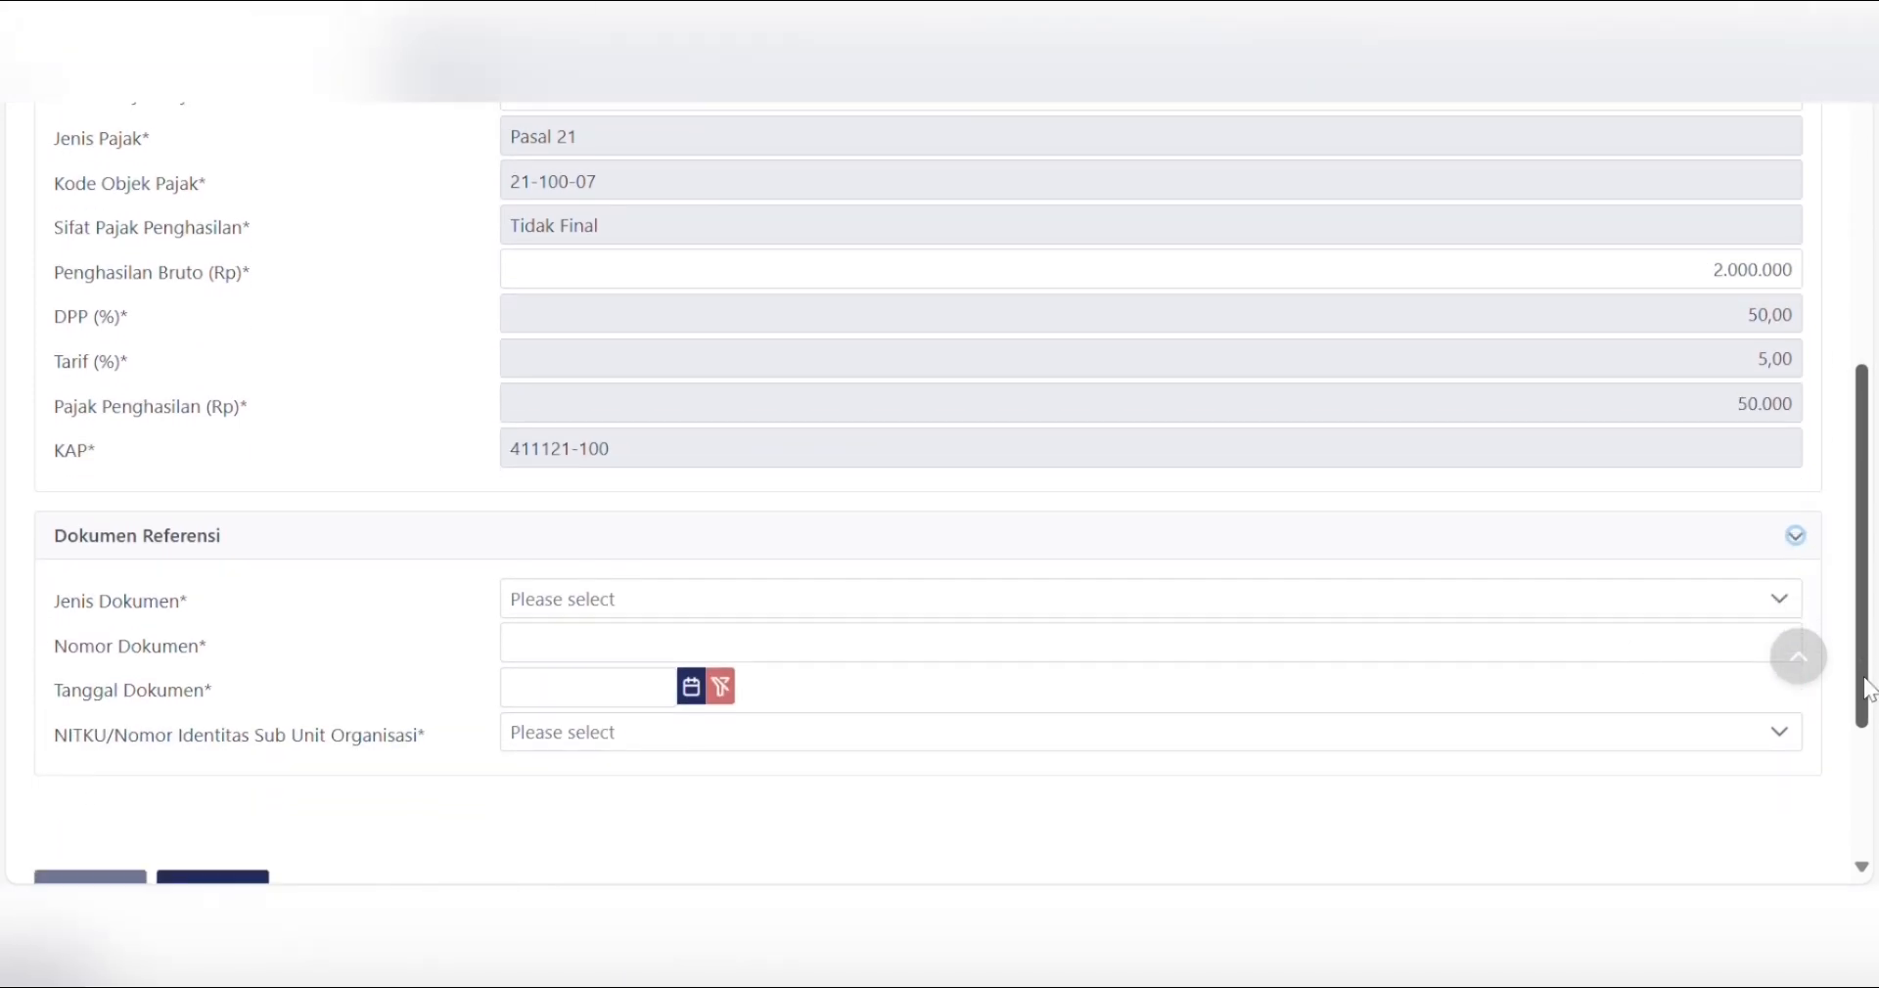
- Set the reference document to Bukti Pembayaran number 02 dated 17-01-2025
click(901, 612)
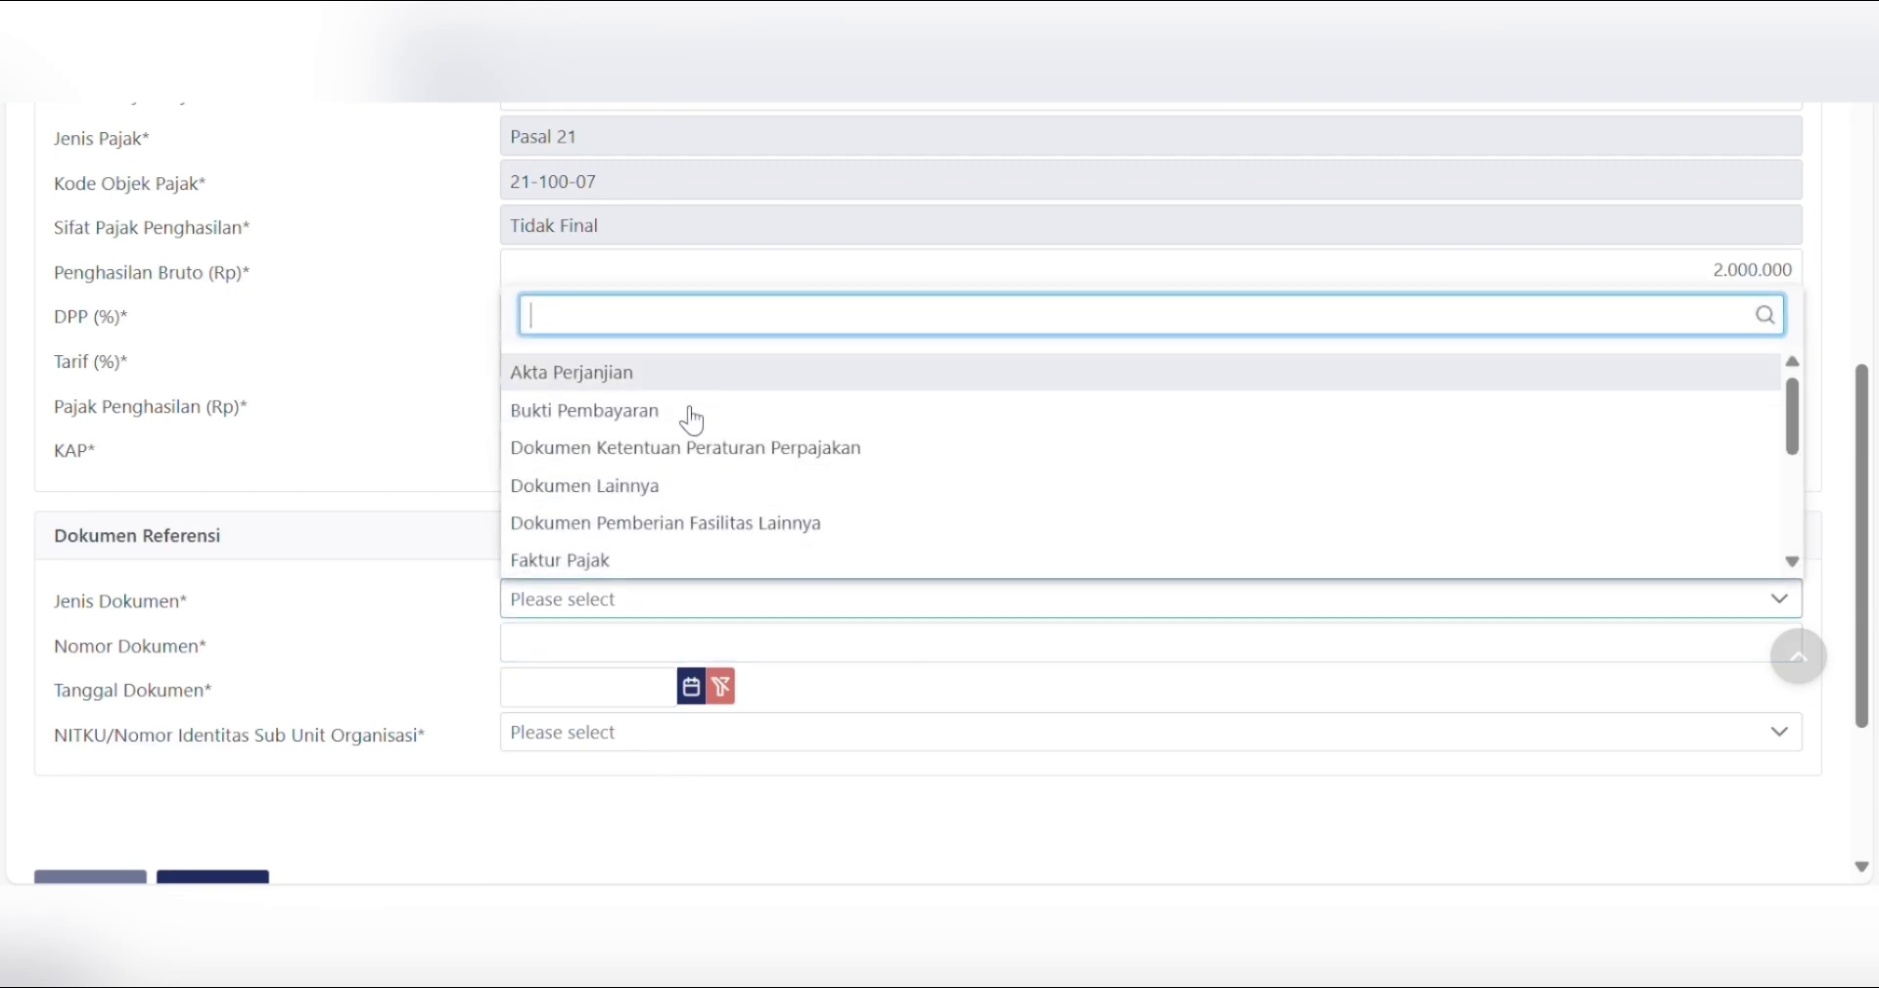
click(629, 411)
click(585, 646)
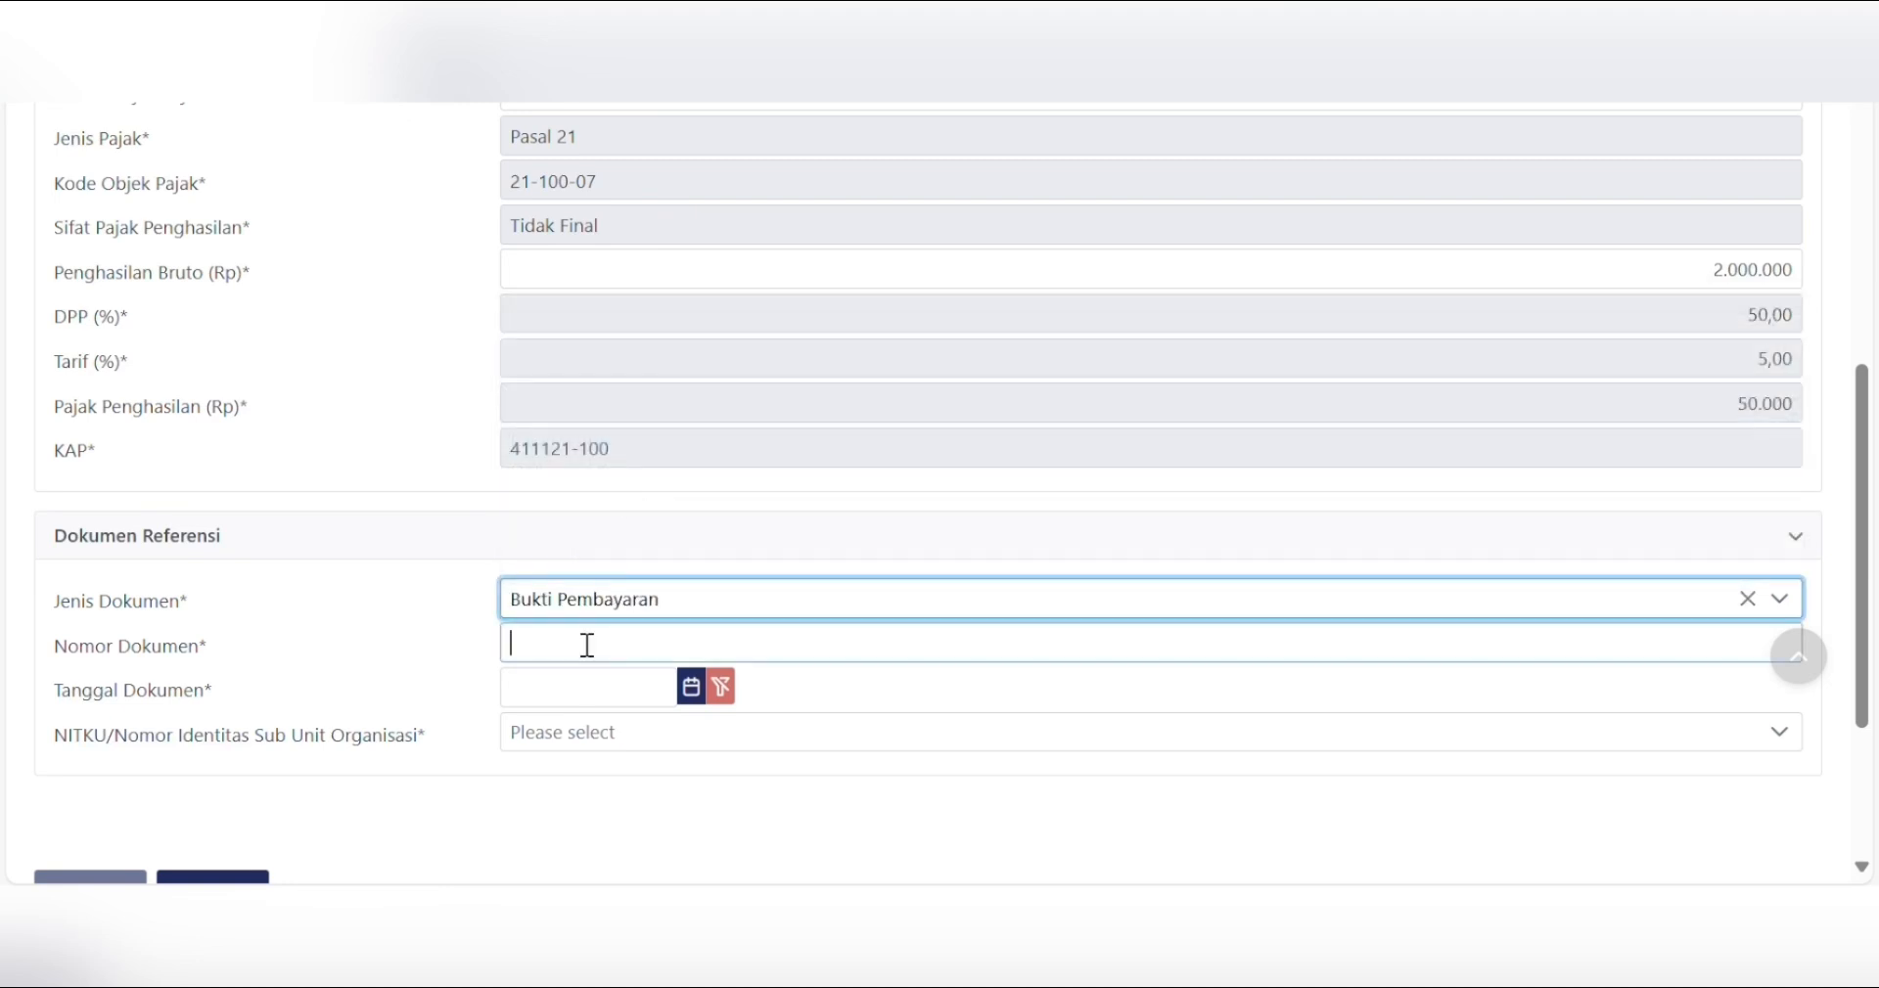
text(02)
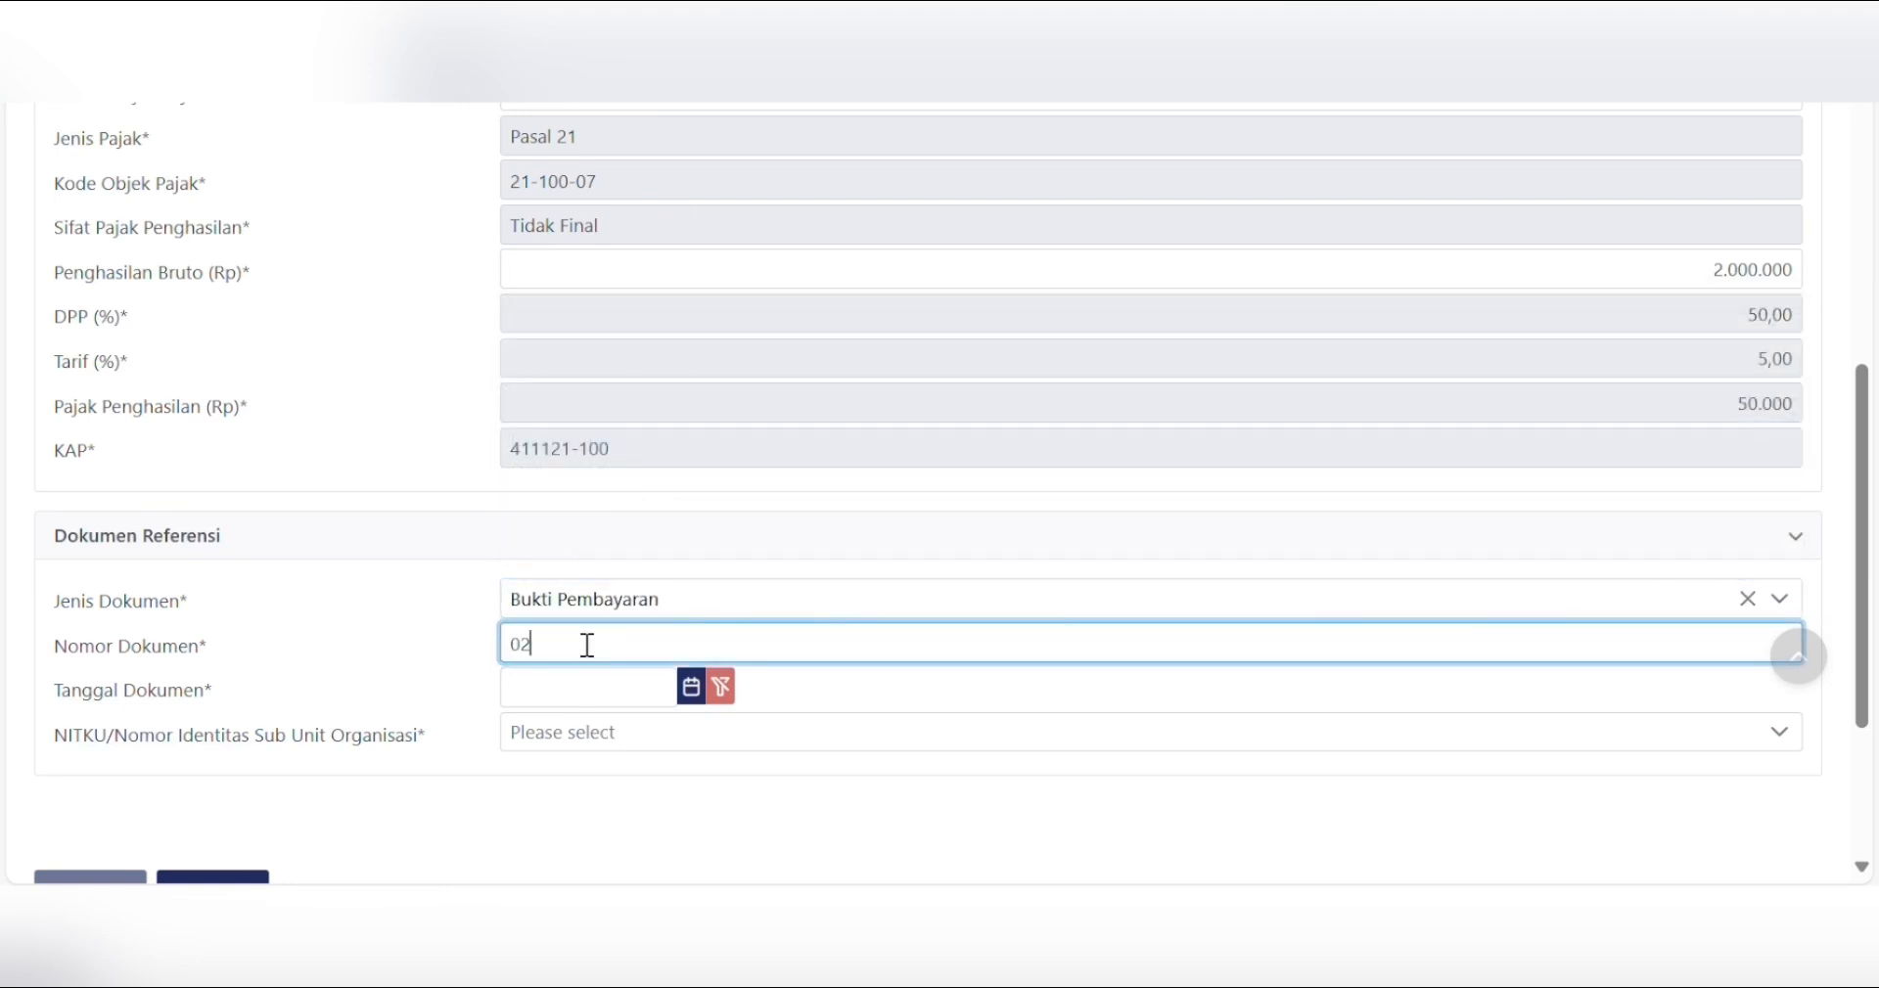
click(558, 679)
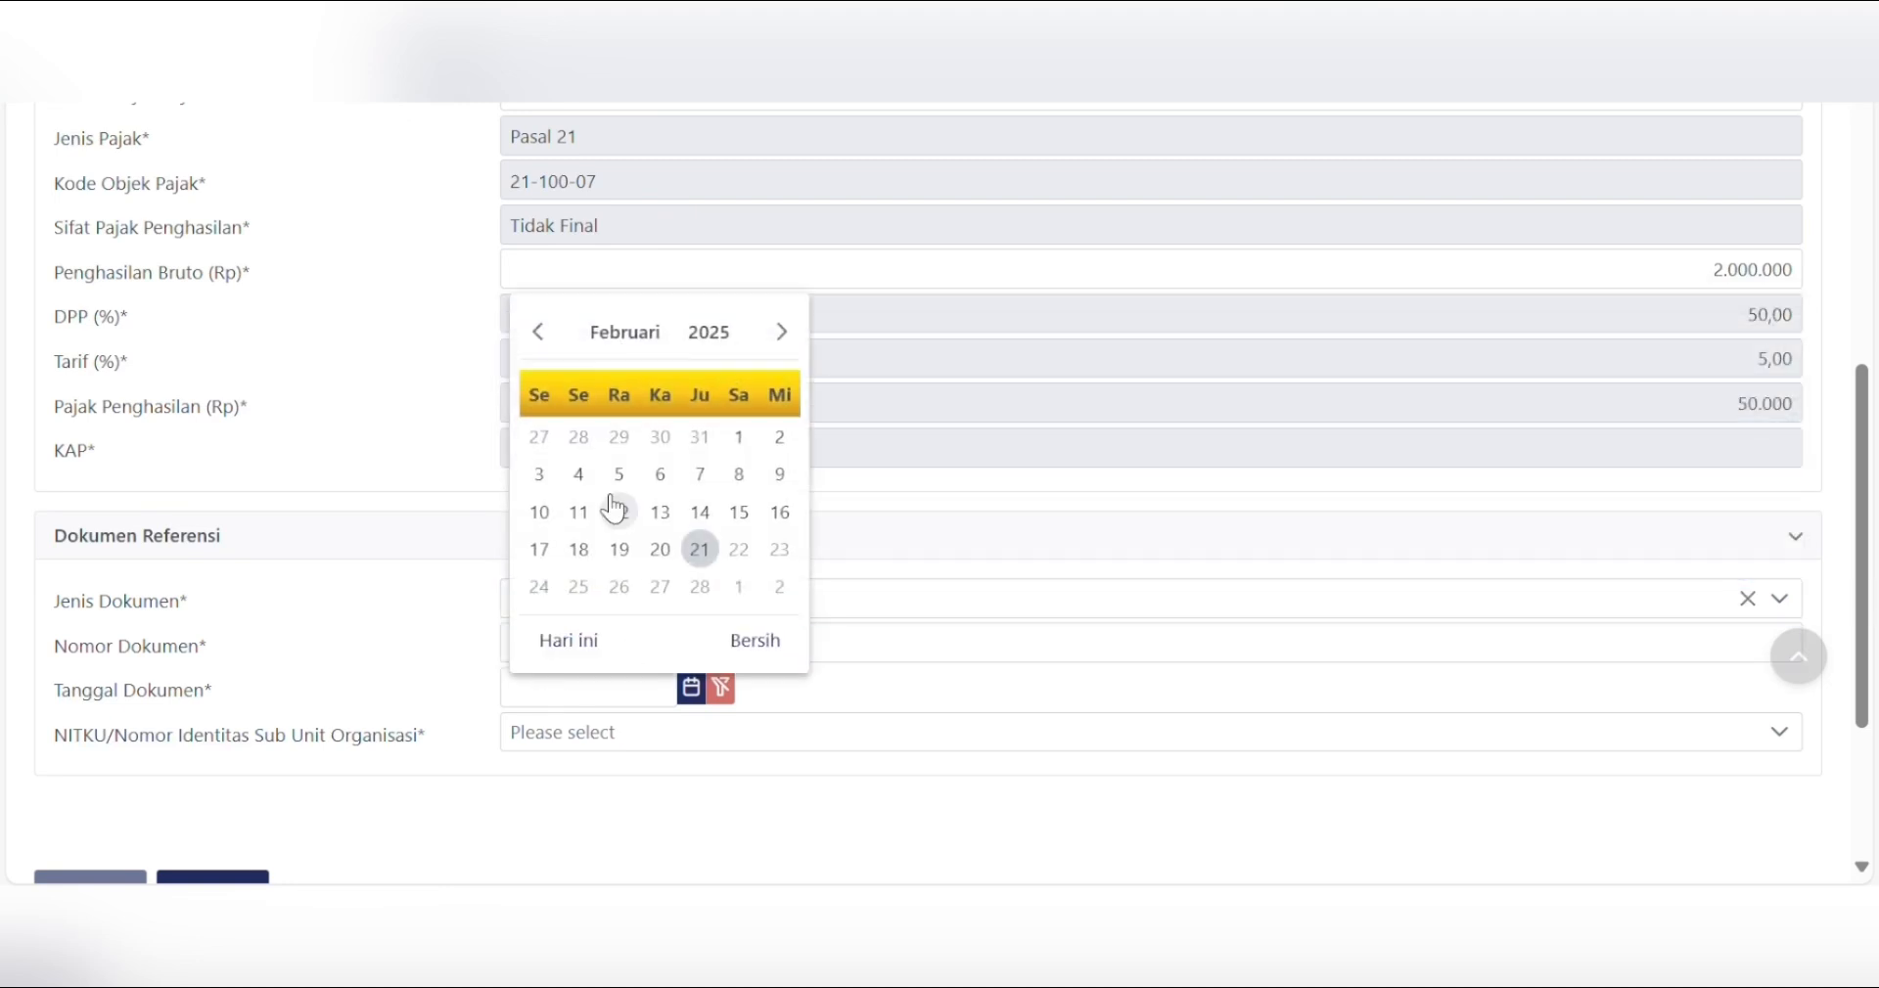
click(555, 340)
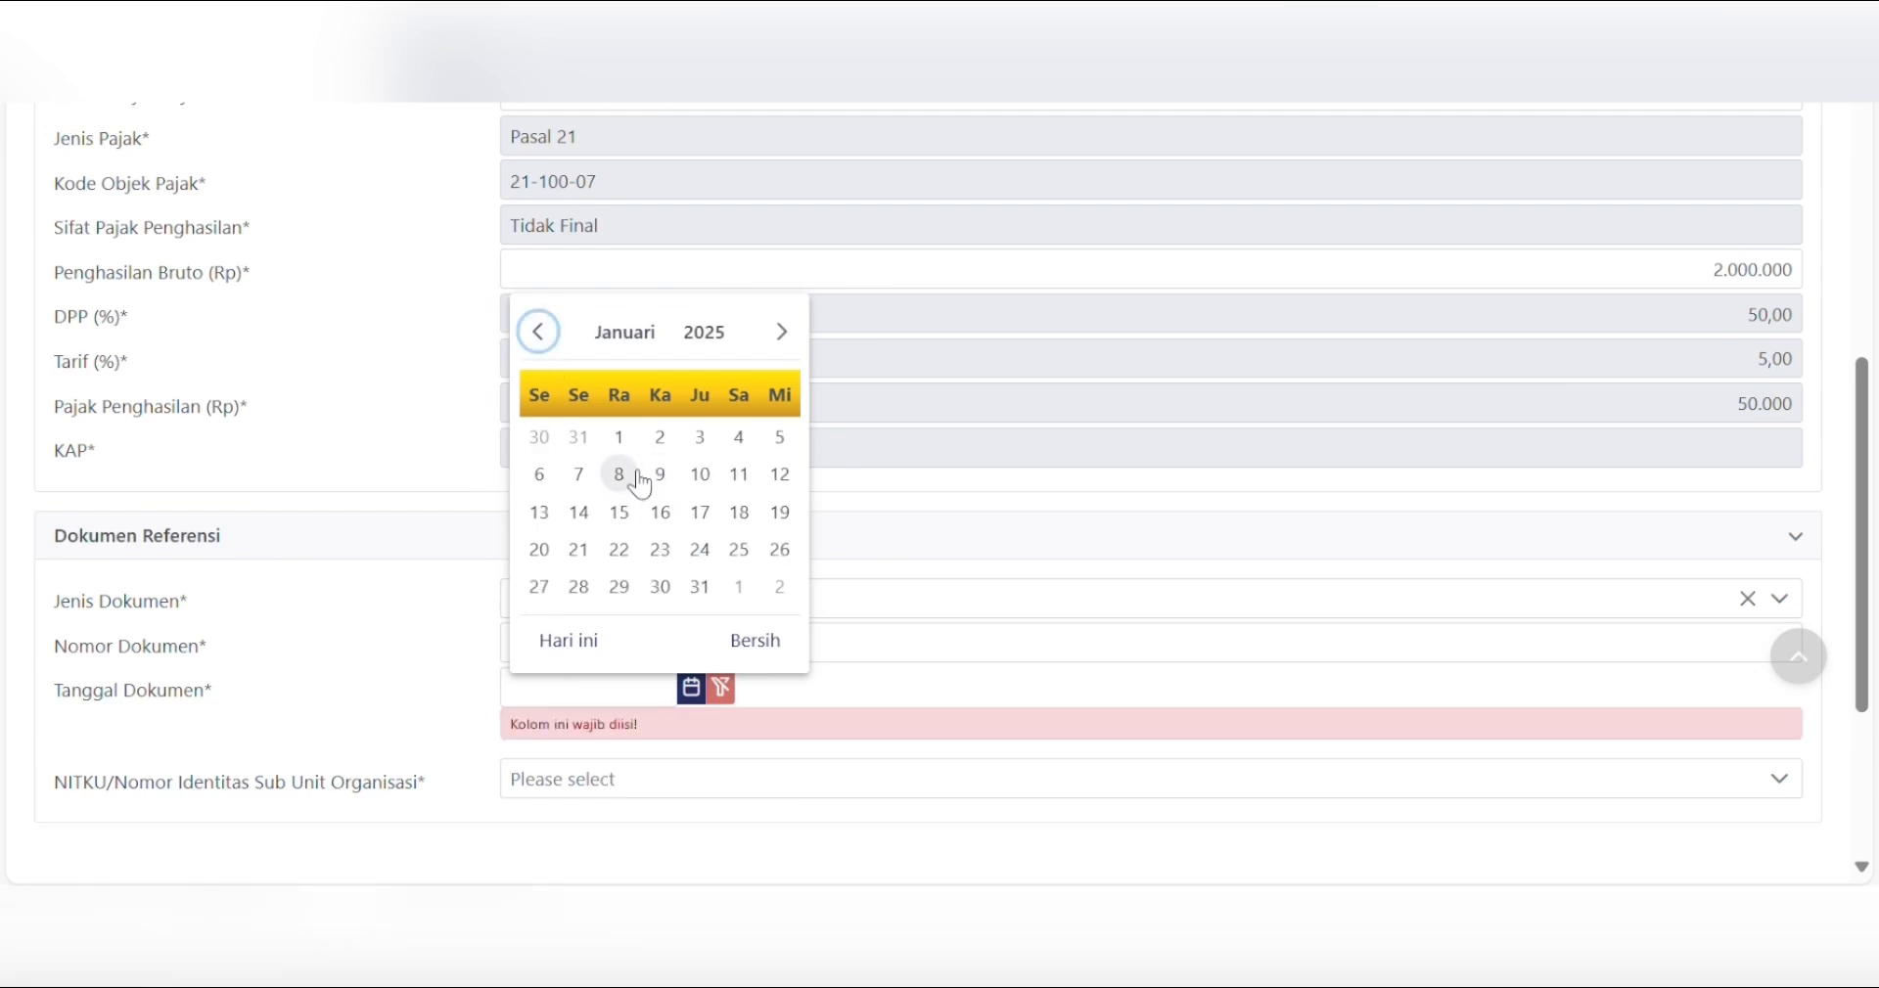
click(696, 518)
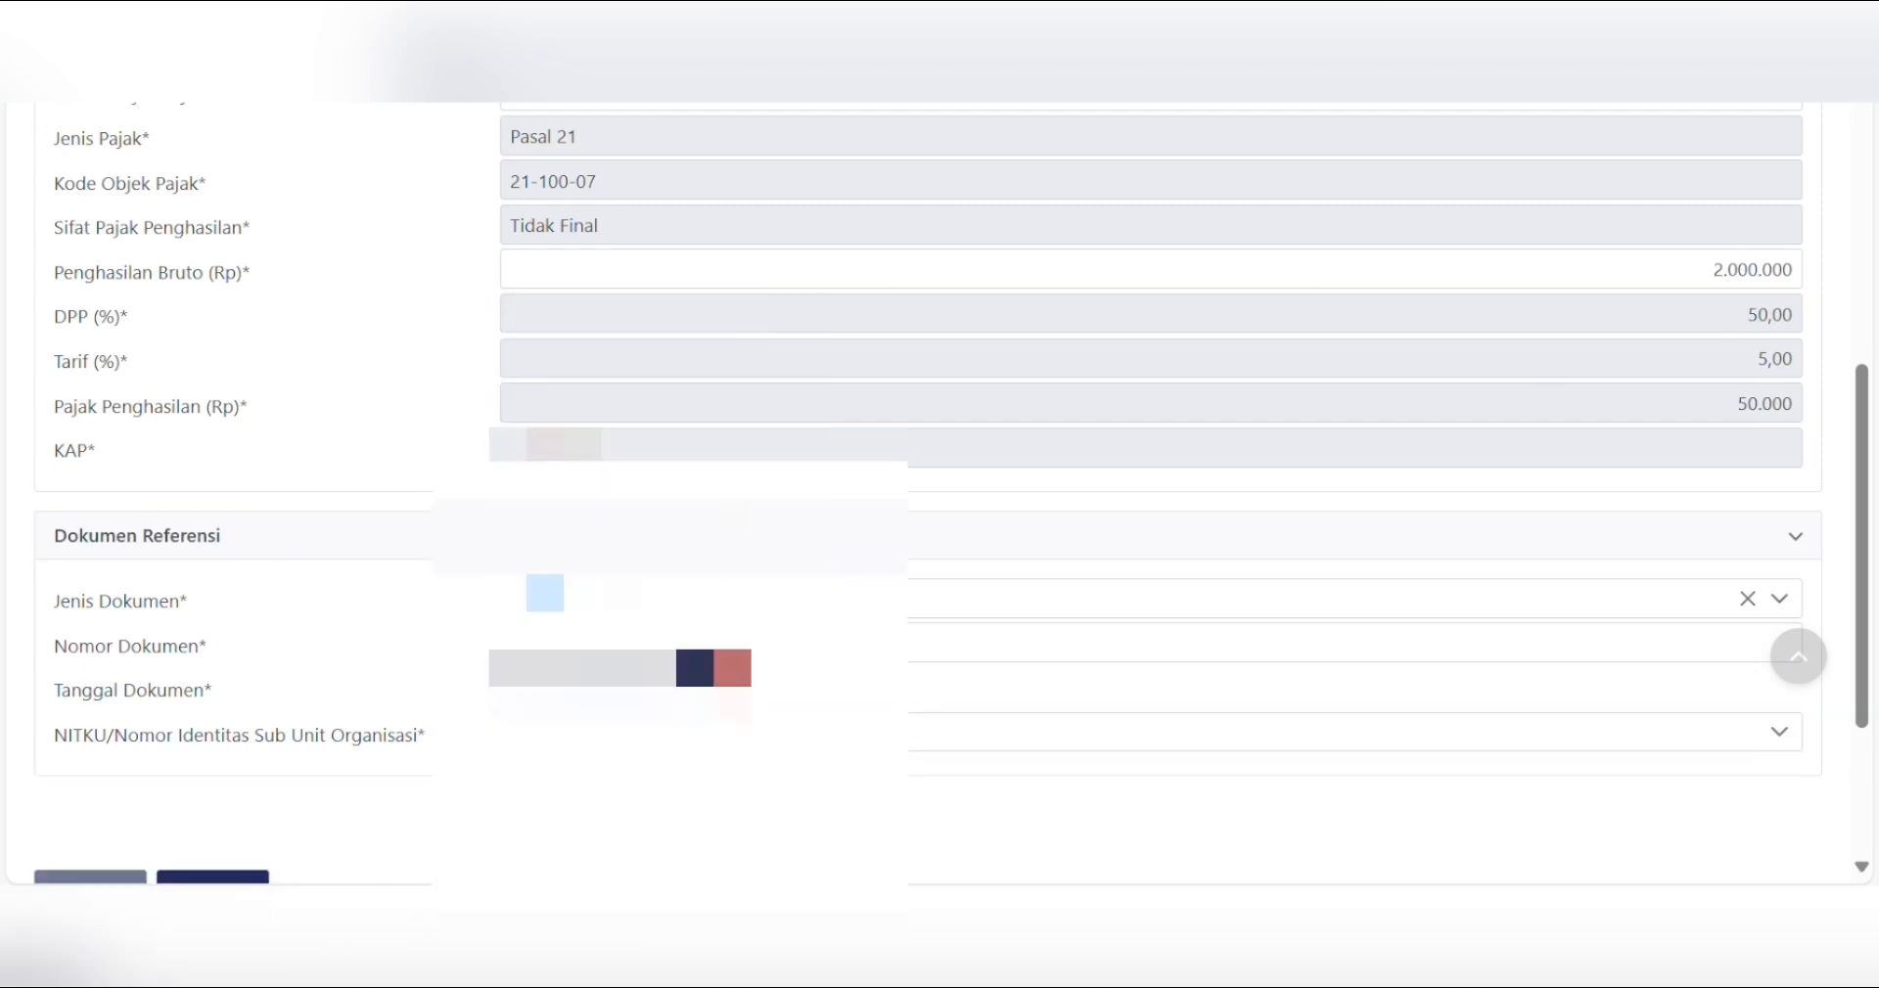
scroll(694, 744, down, 3)
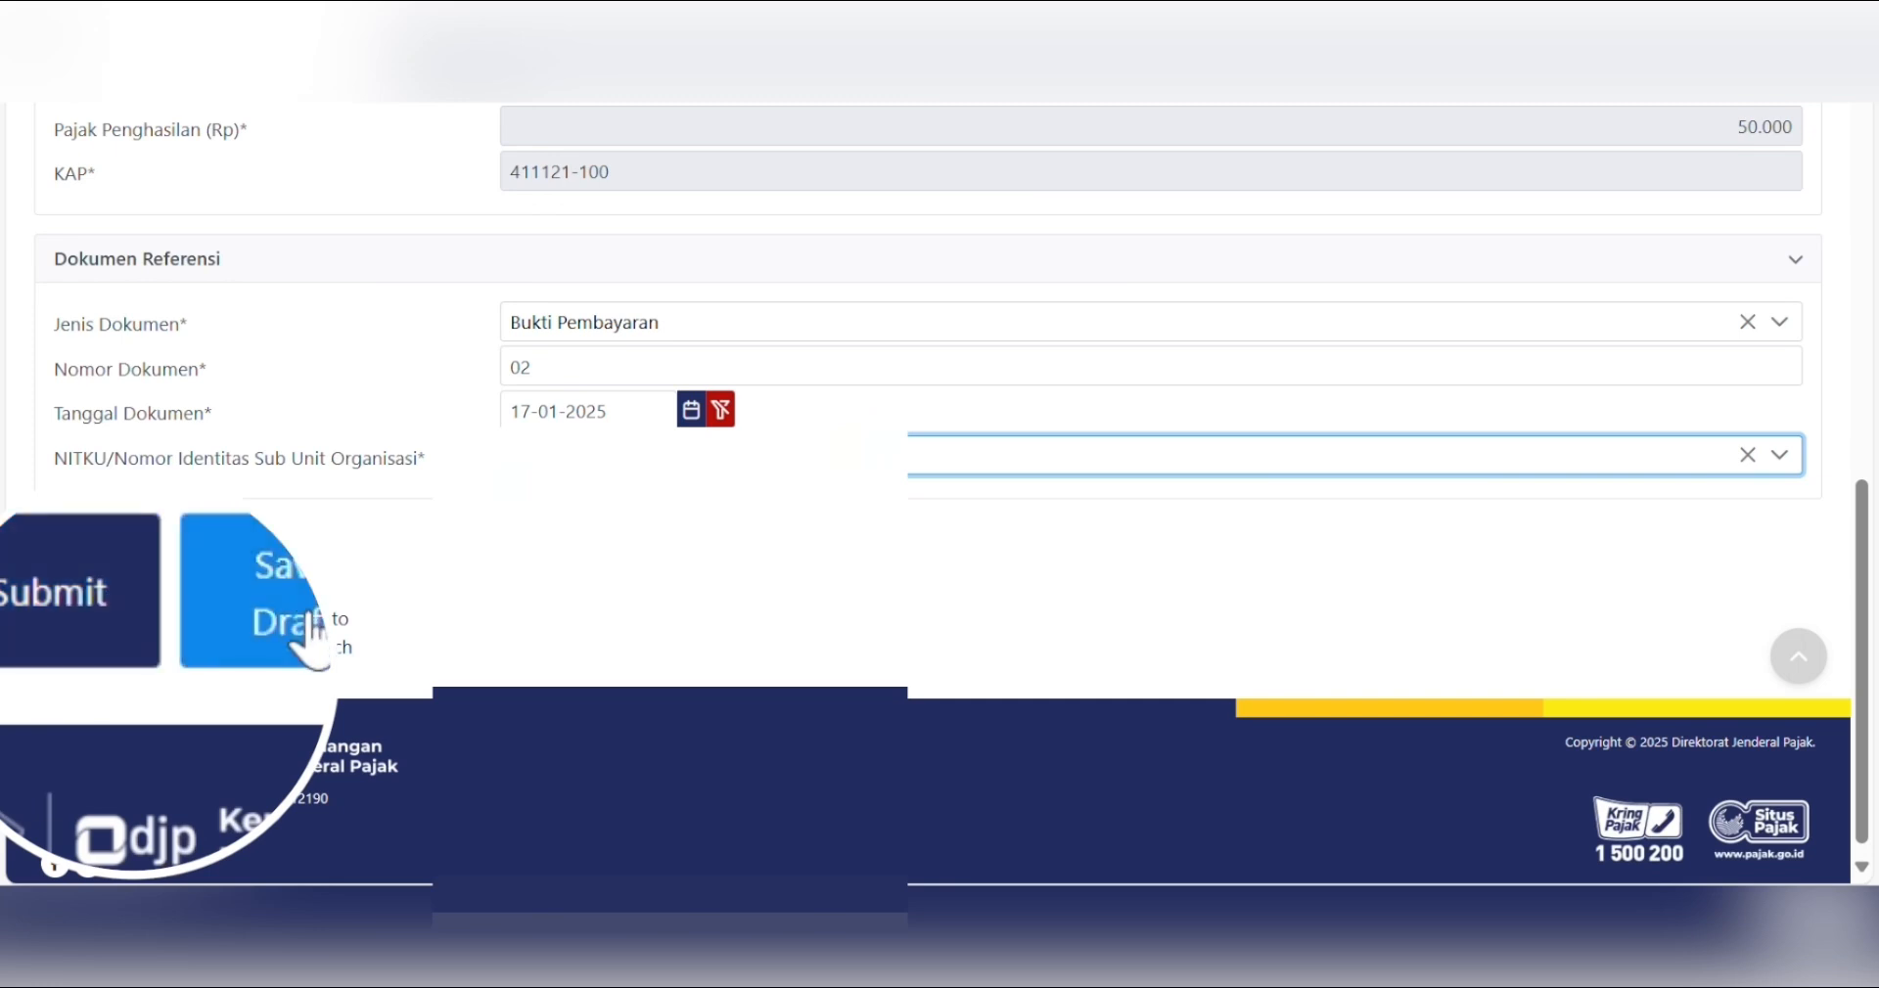
- Submit the finished slip and start a new BP21 slip for Januari 2025
click(115, 641)
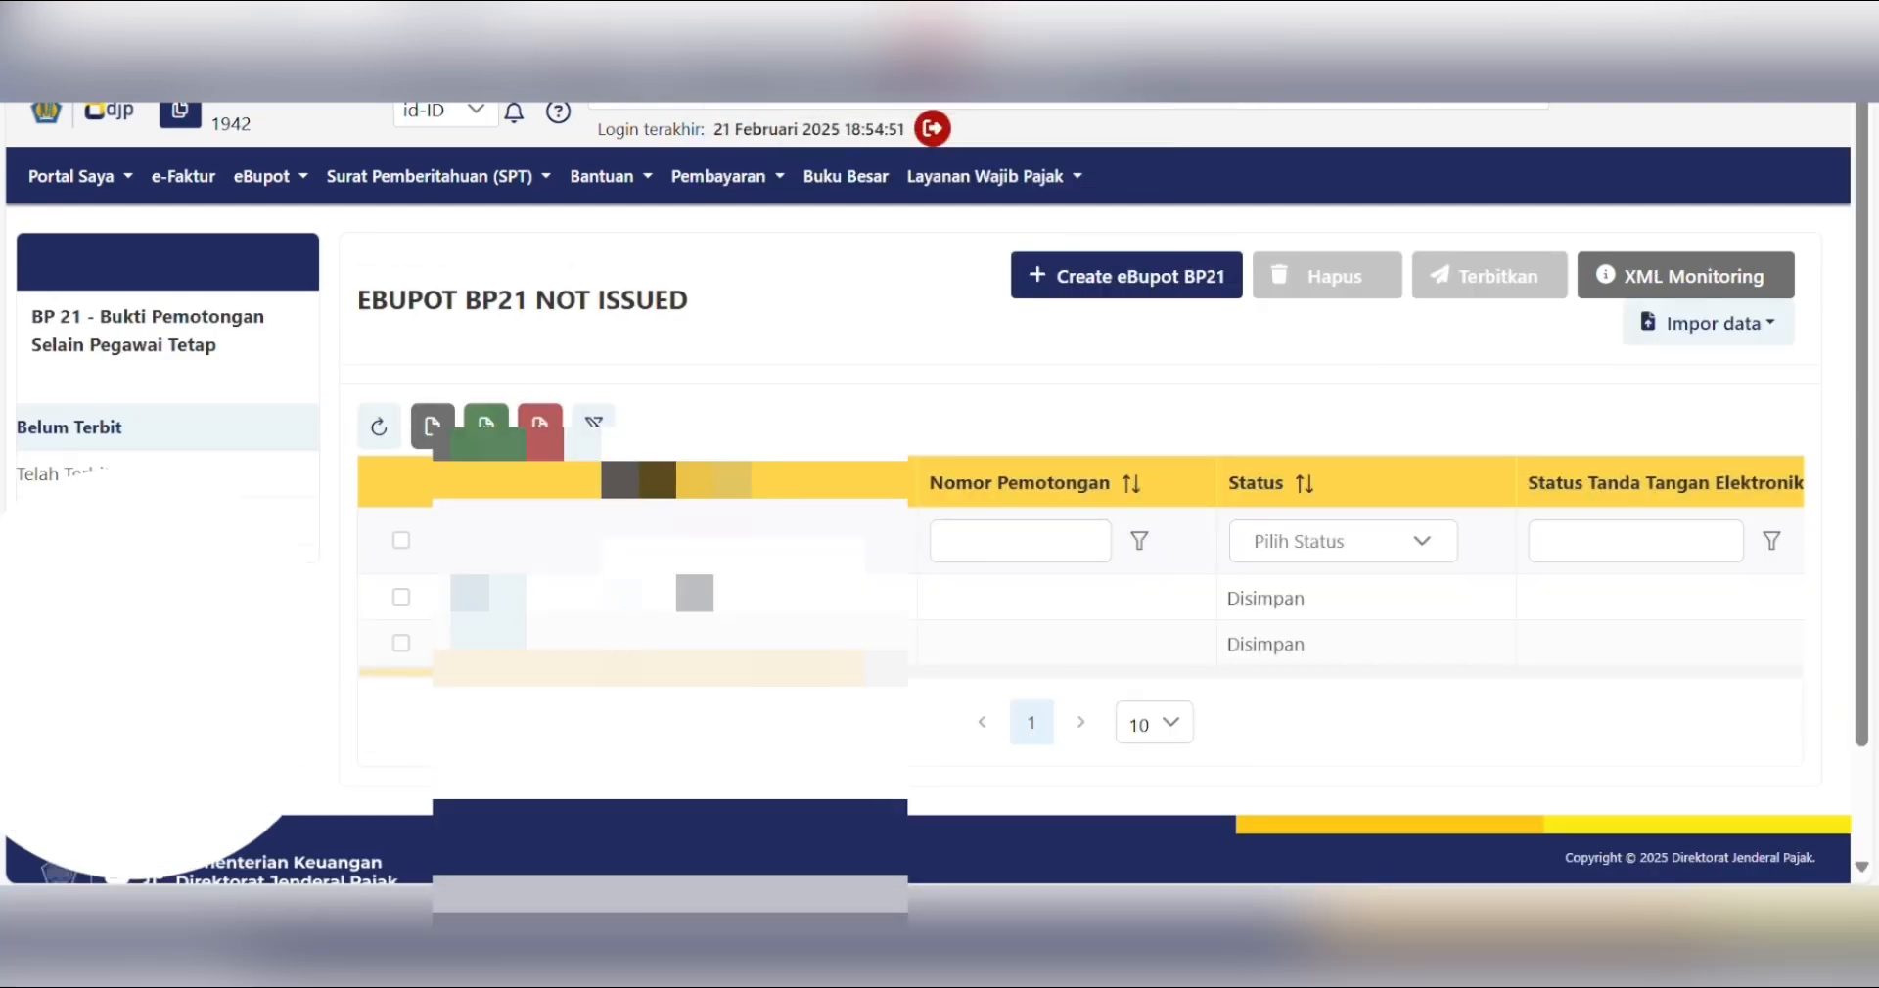
mouse_move(719, 673)
mouse_down()
mouse_move(842, 672)
mouse_move(720, 671)
mouse_up()
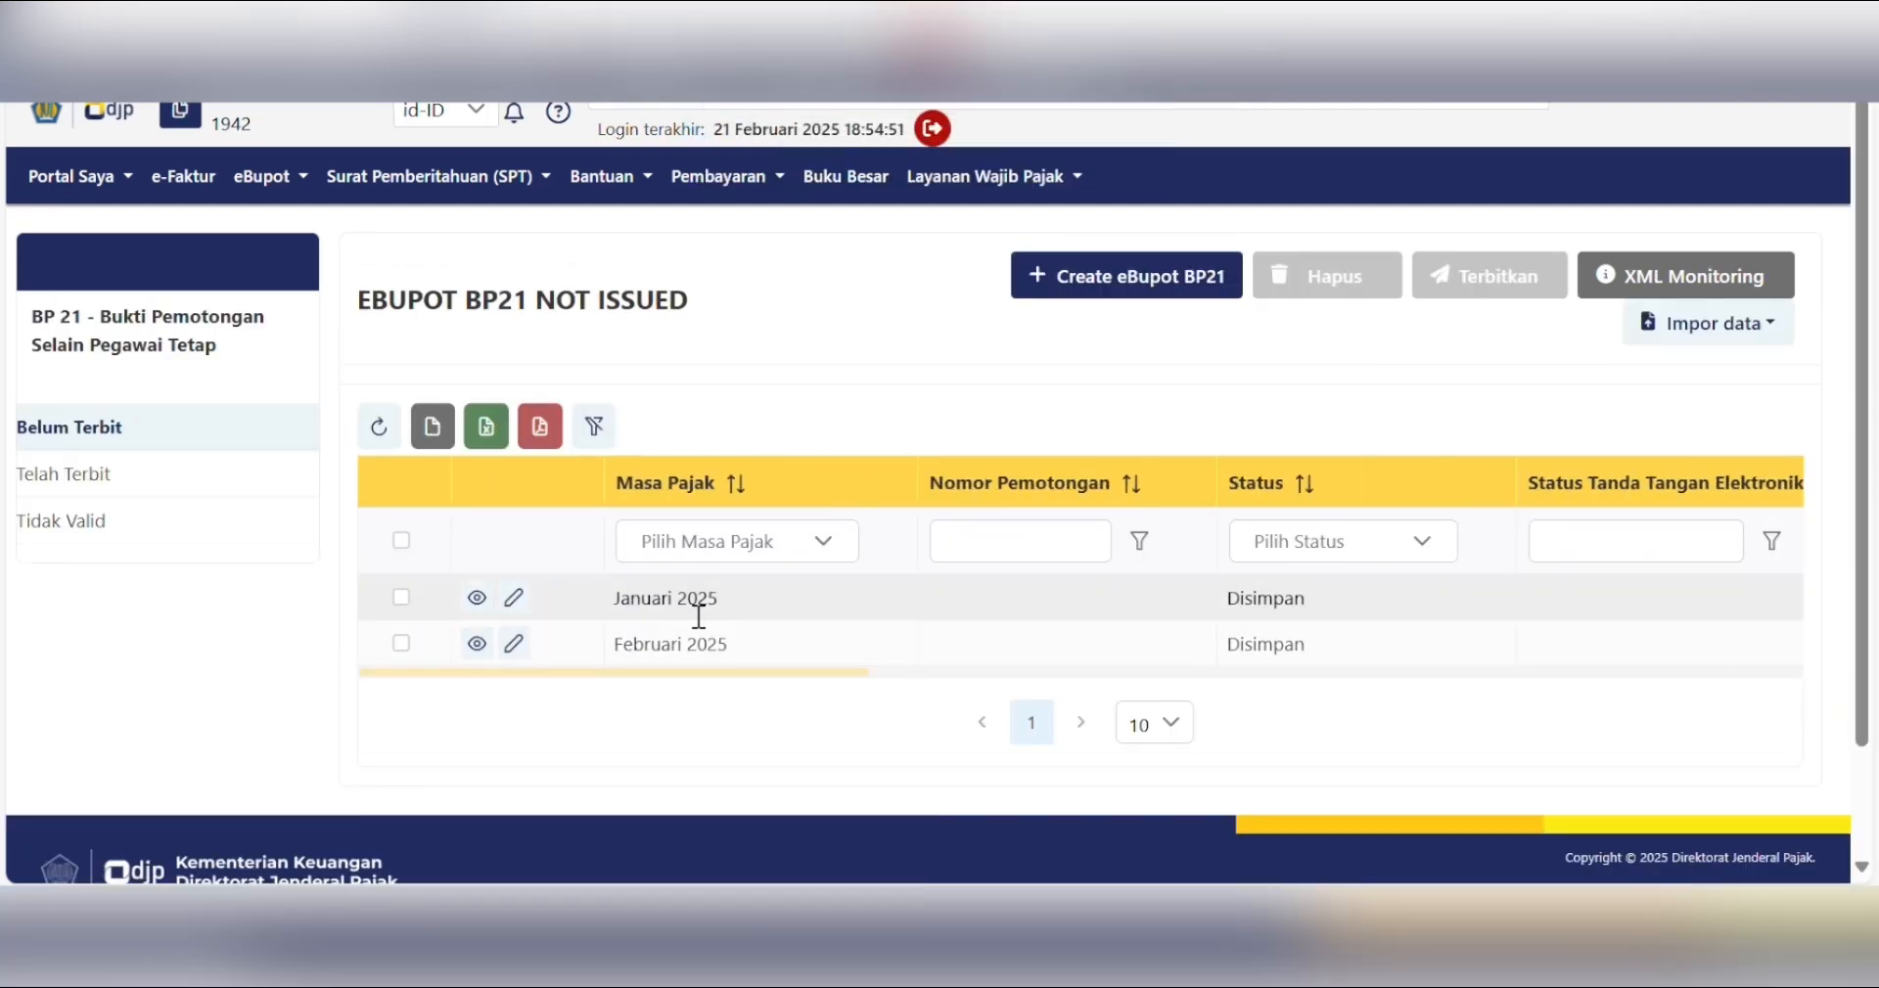
click(1136, 282)
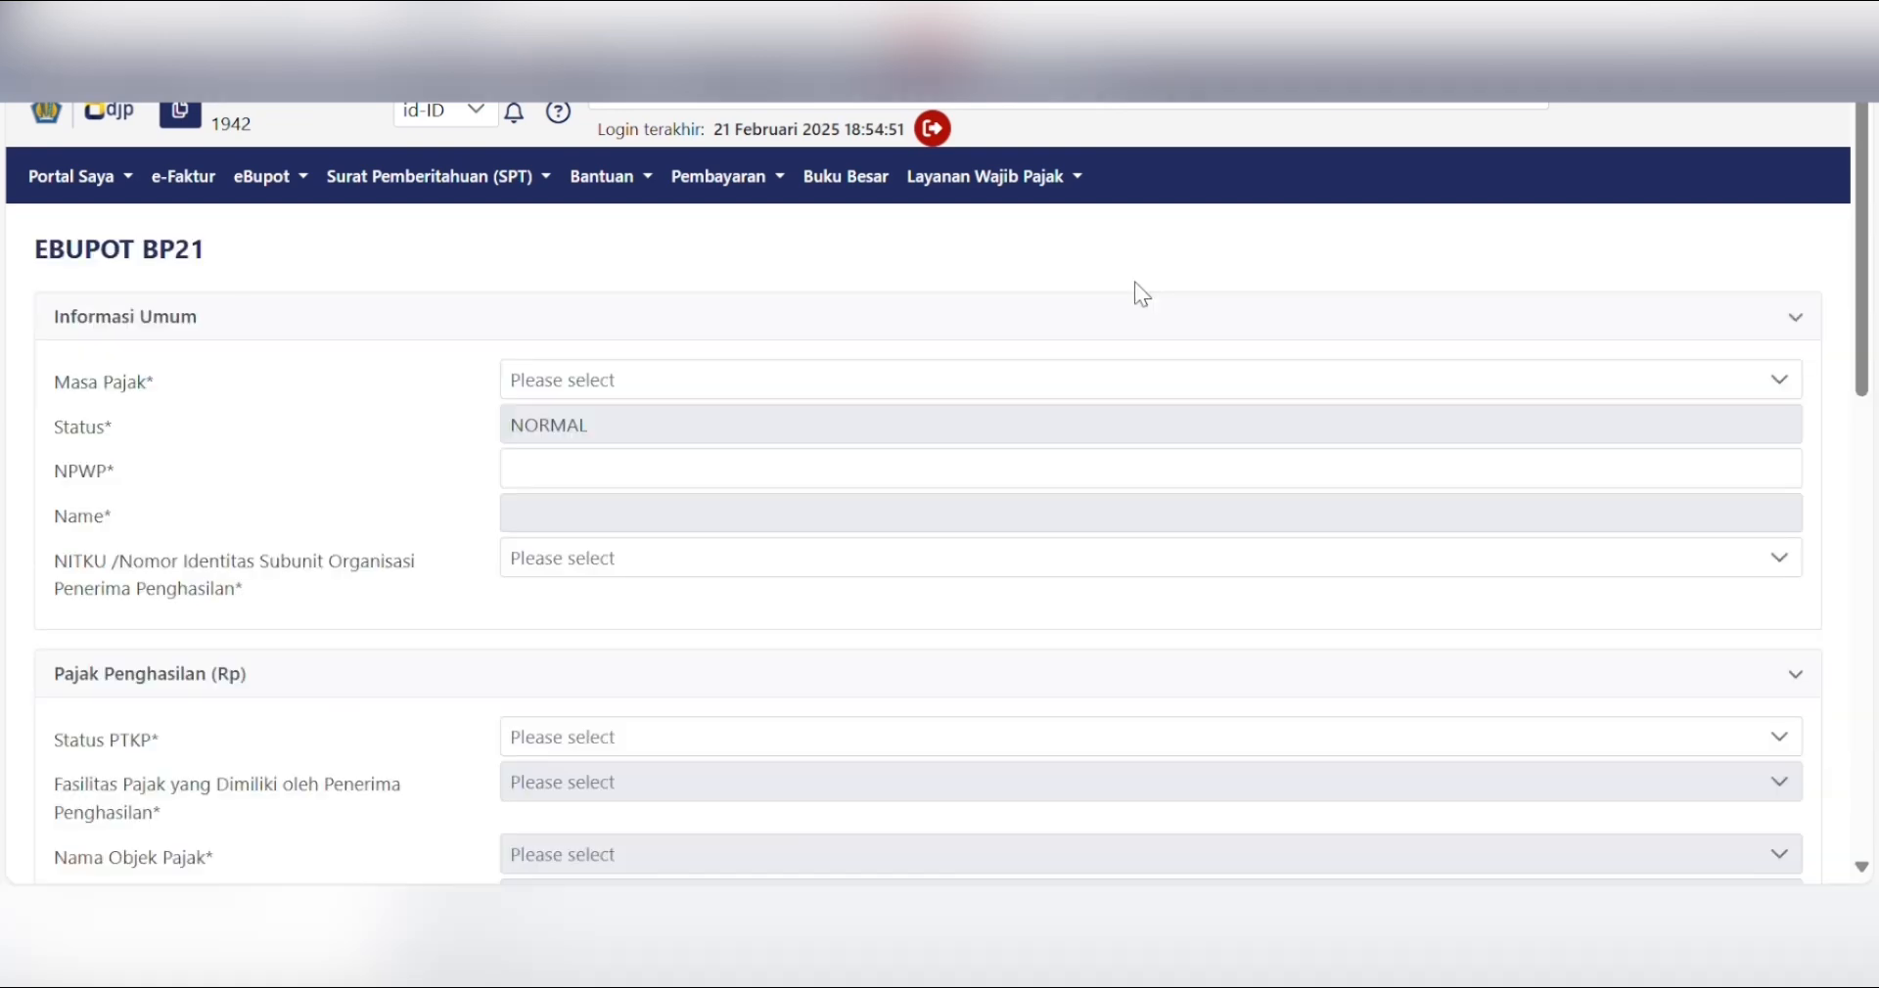
click(1538, 389)
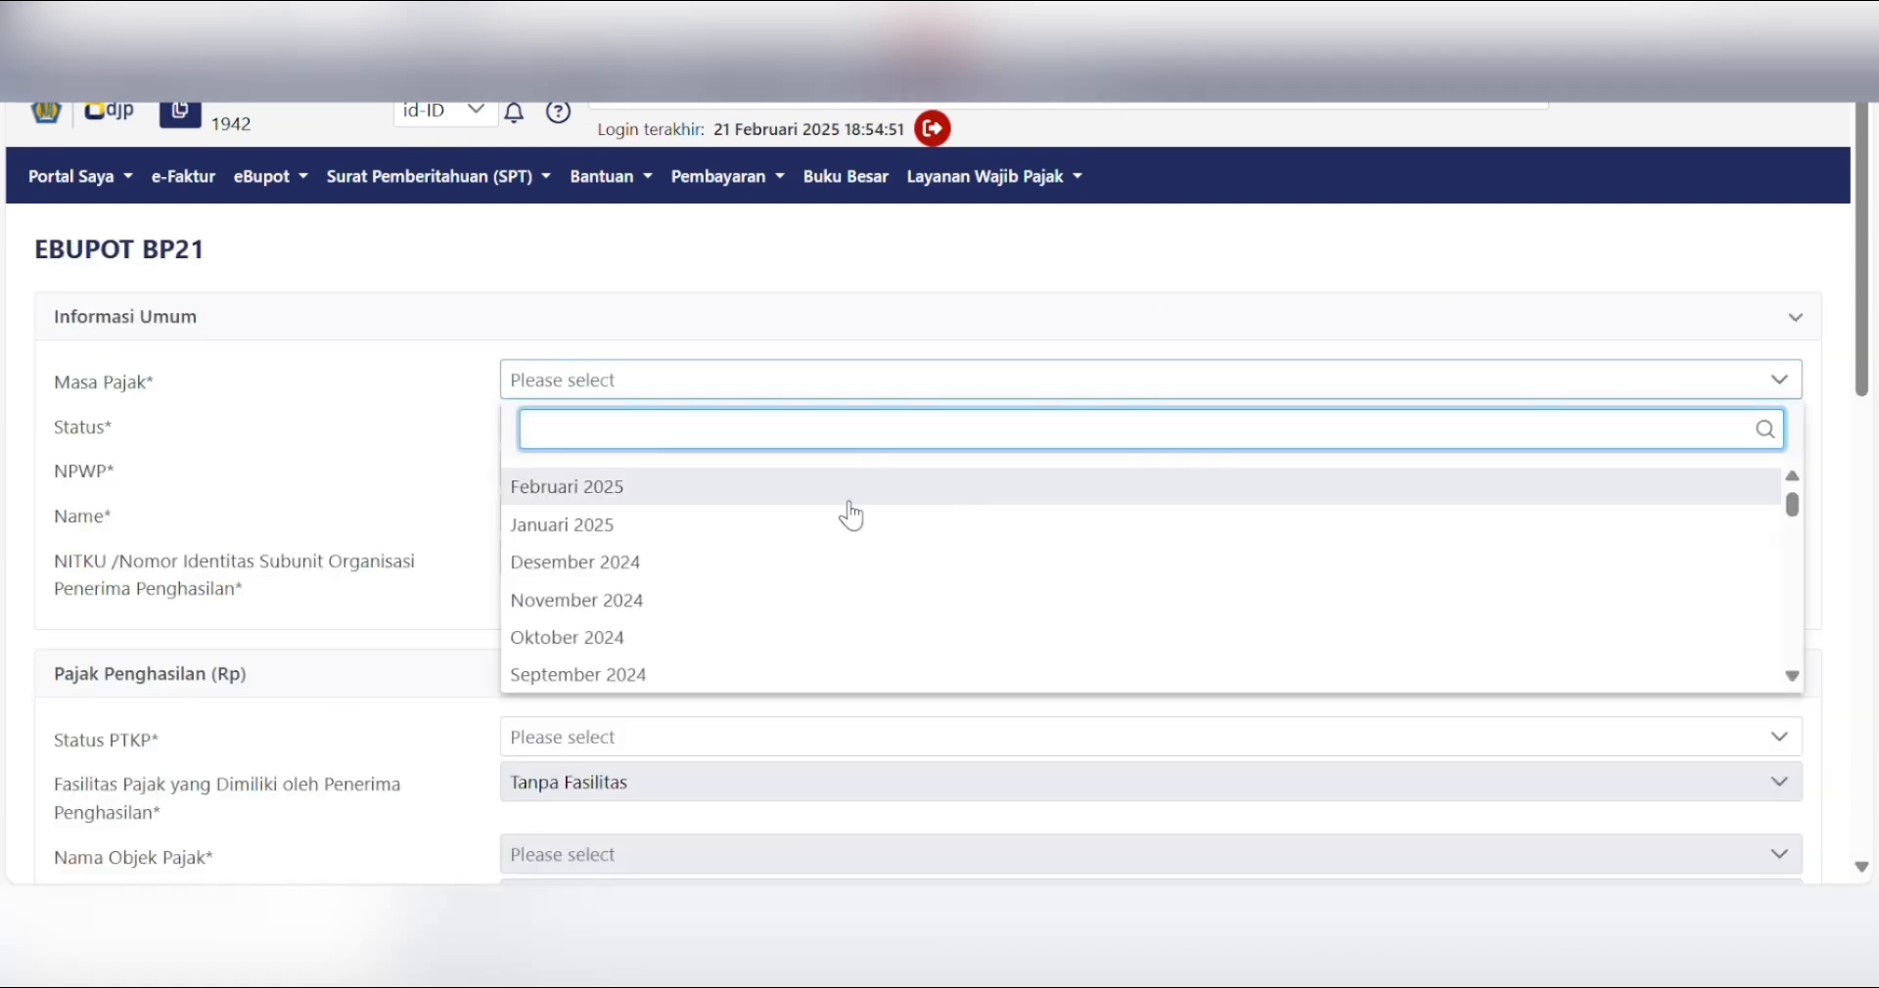
click(629, 539)
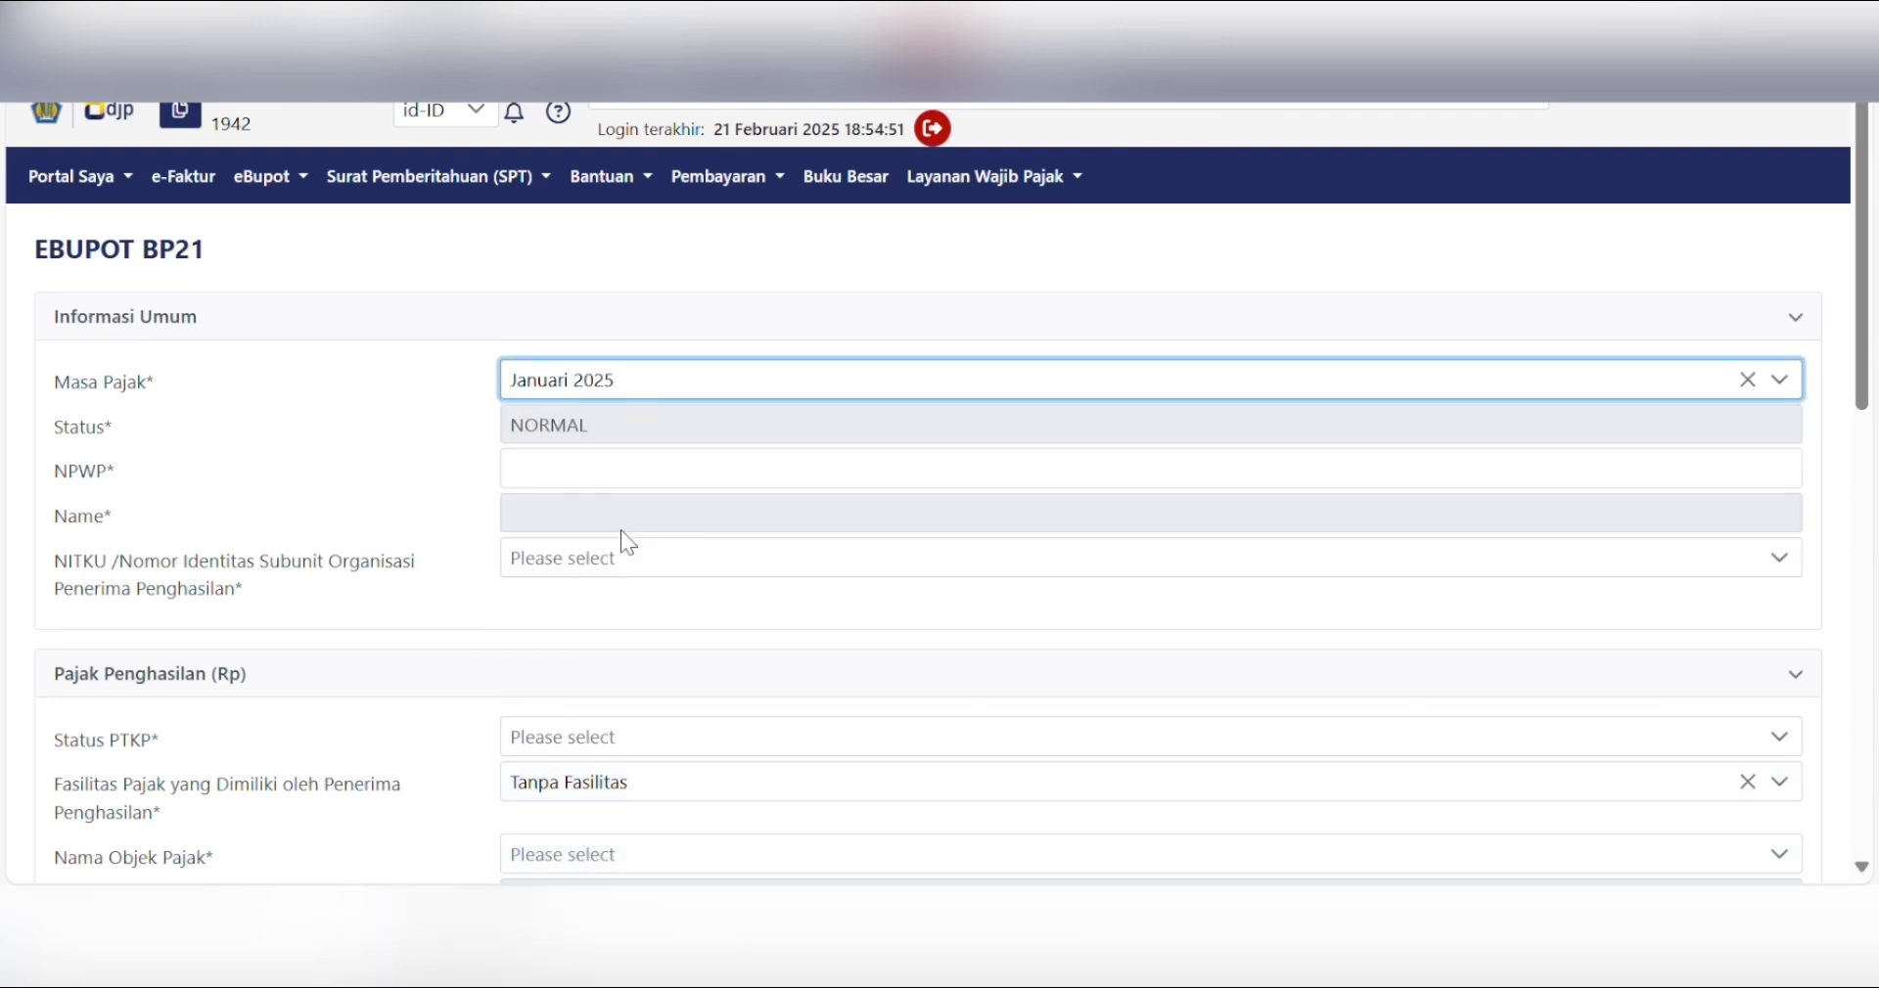
- Enter the registered recipient's NPWP and pick their only NITKU sub-unit
click(624, 471)
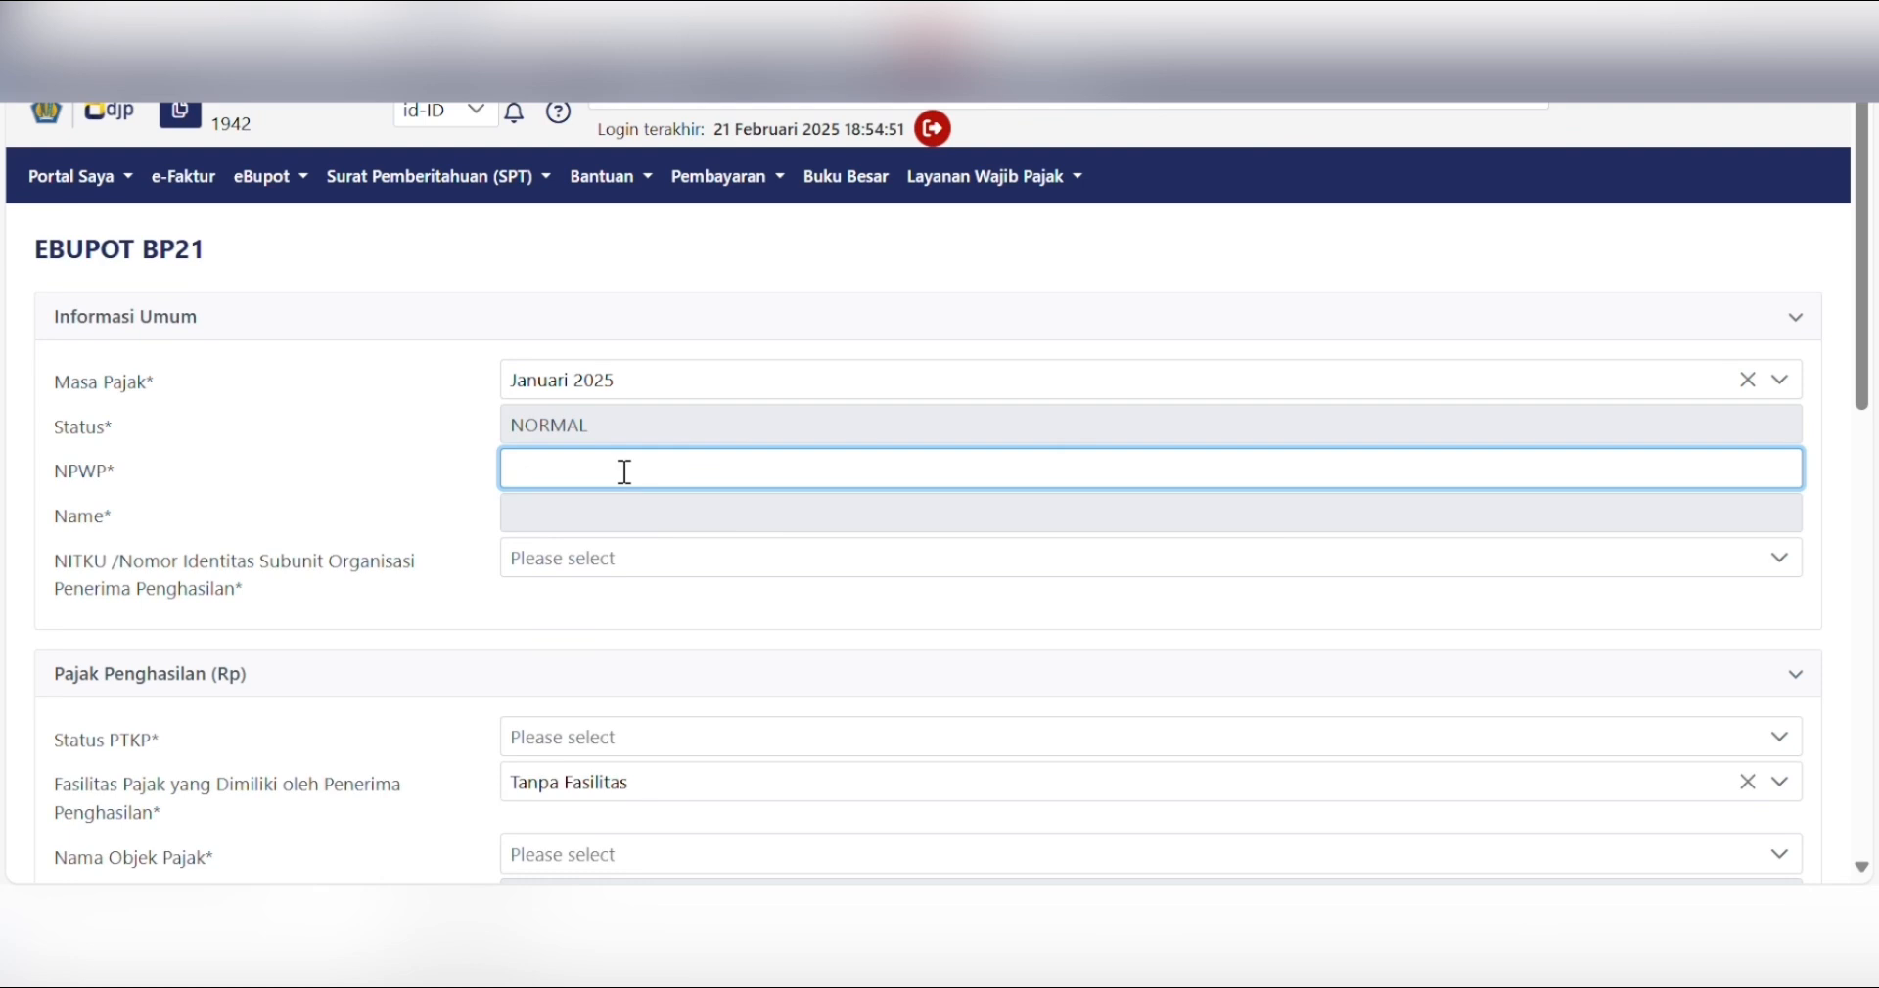
text(7)
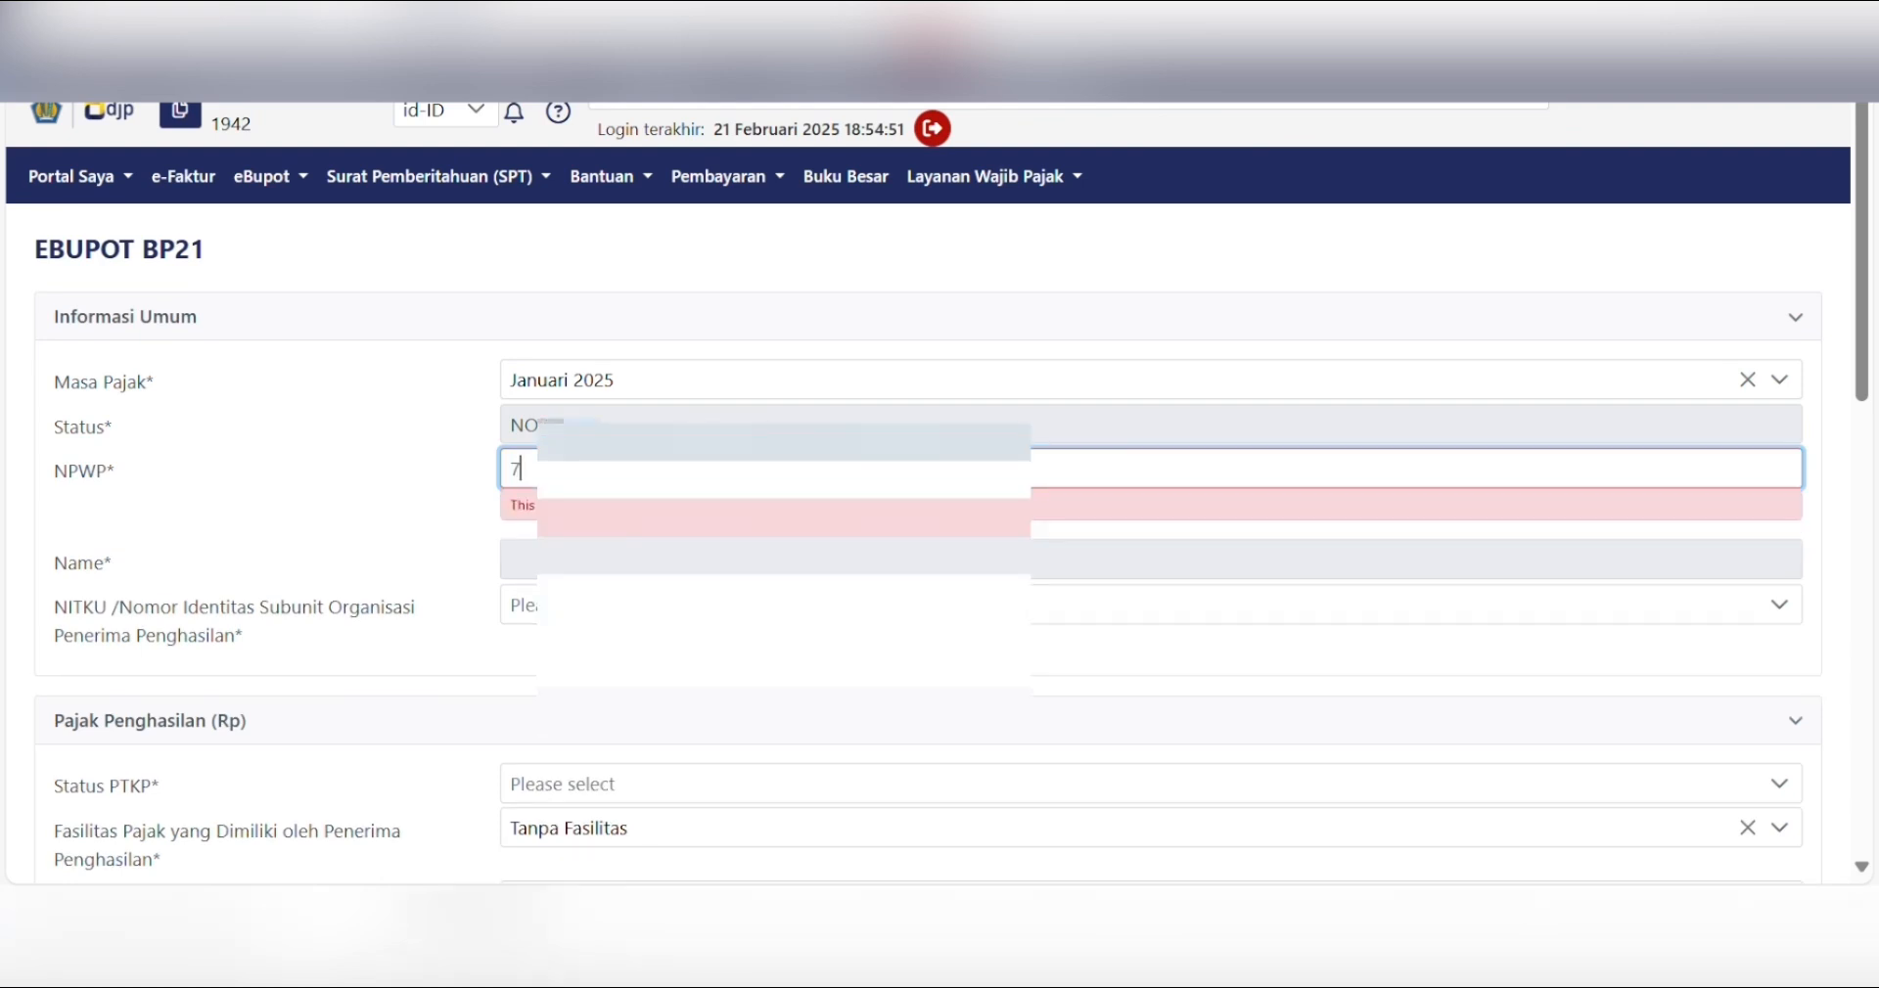
text(30)
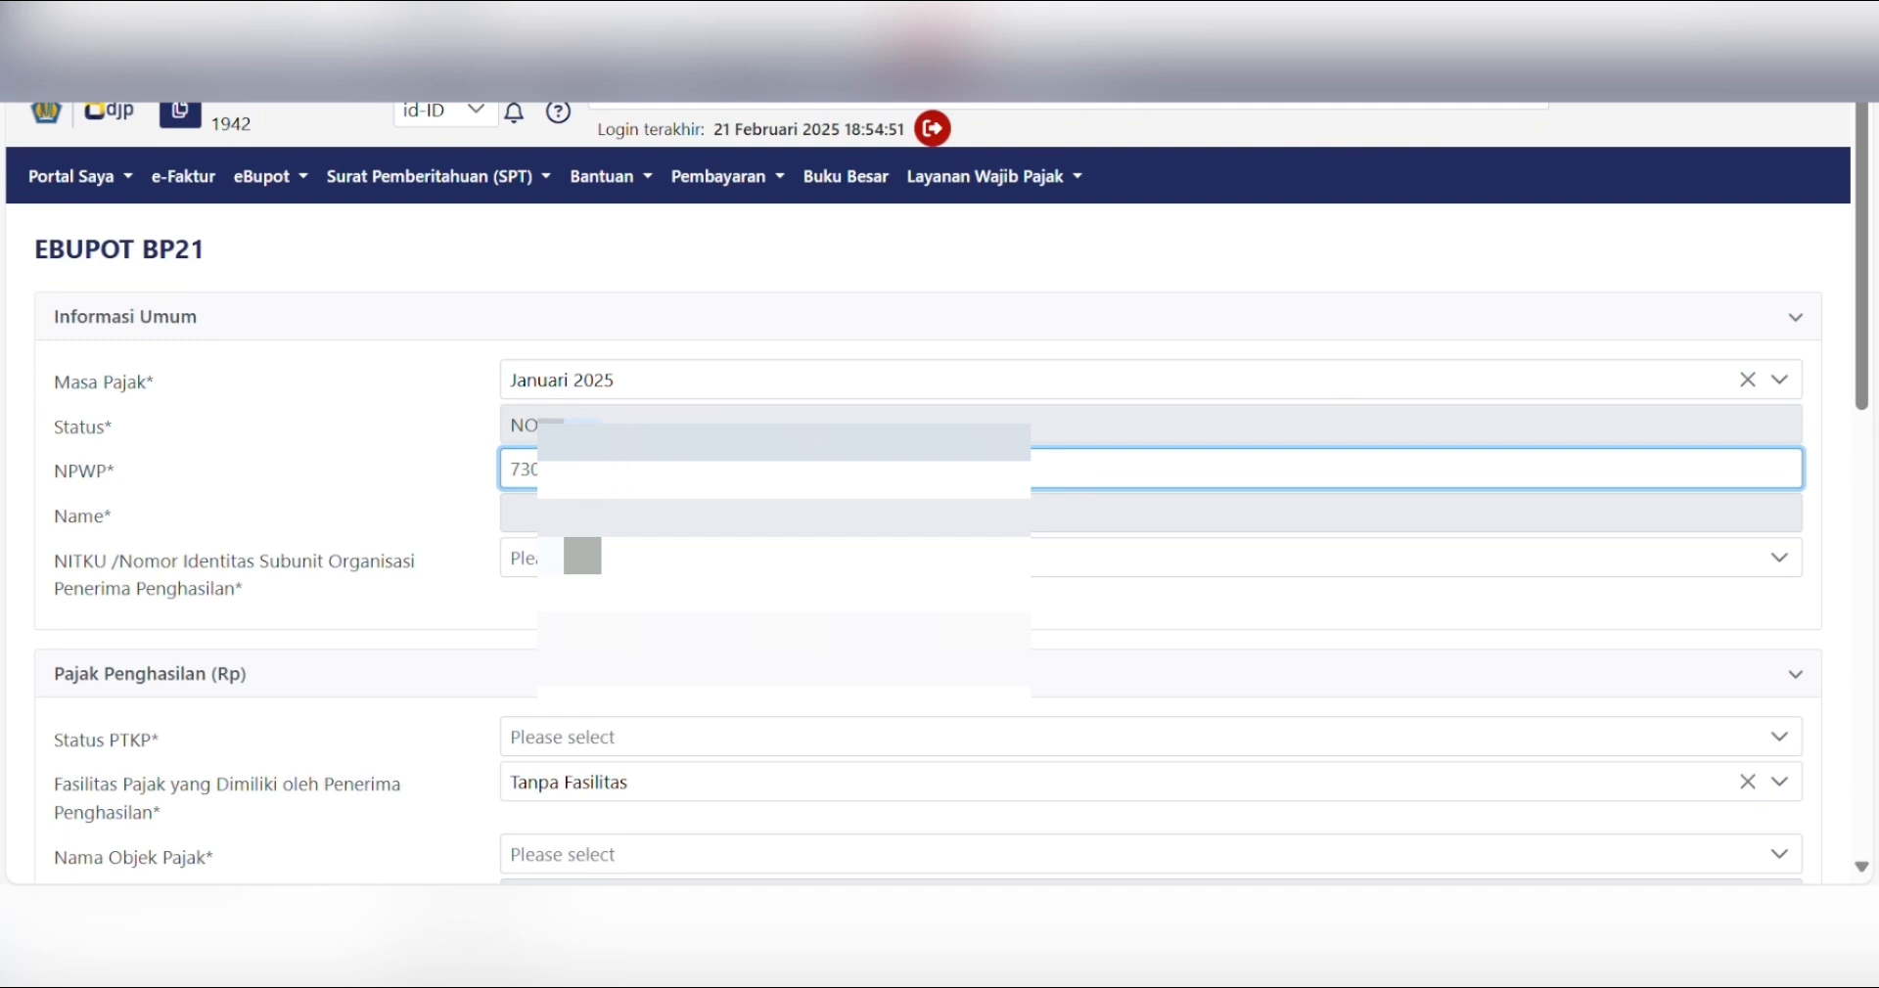
key(Tab)
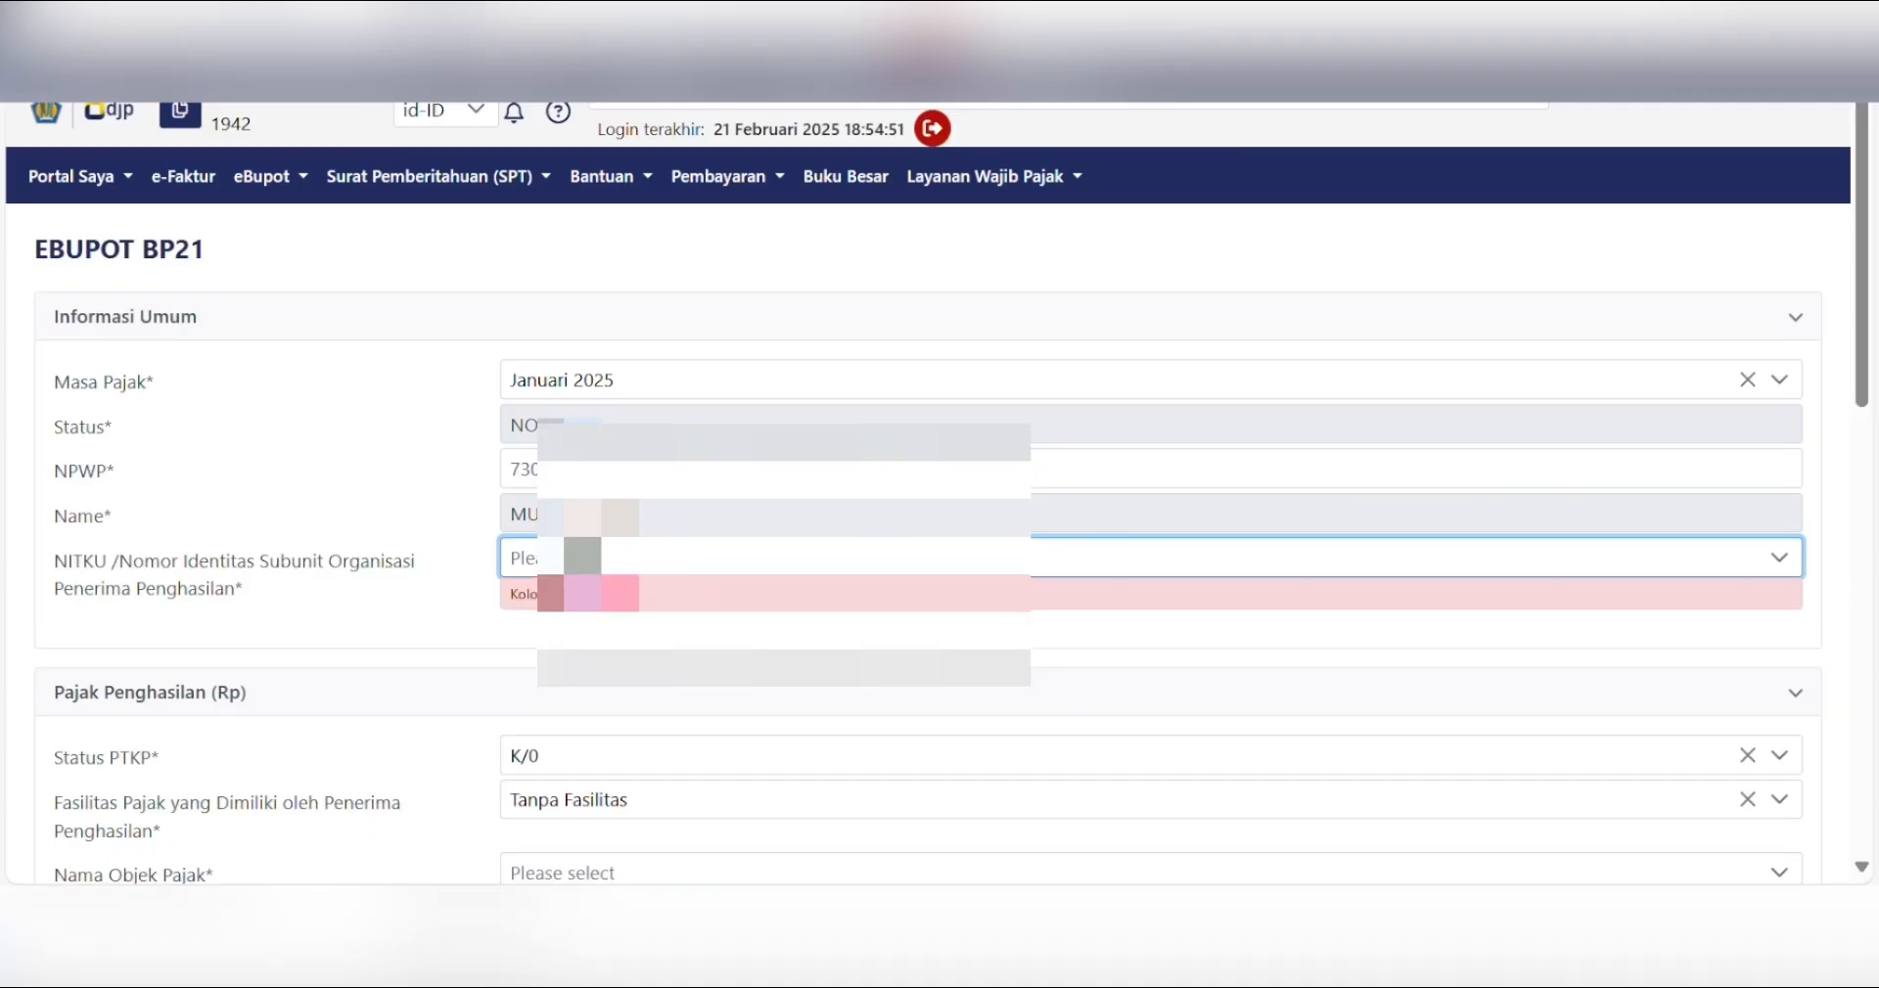
click(783, 558)
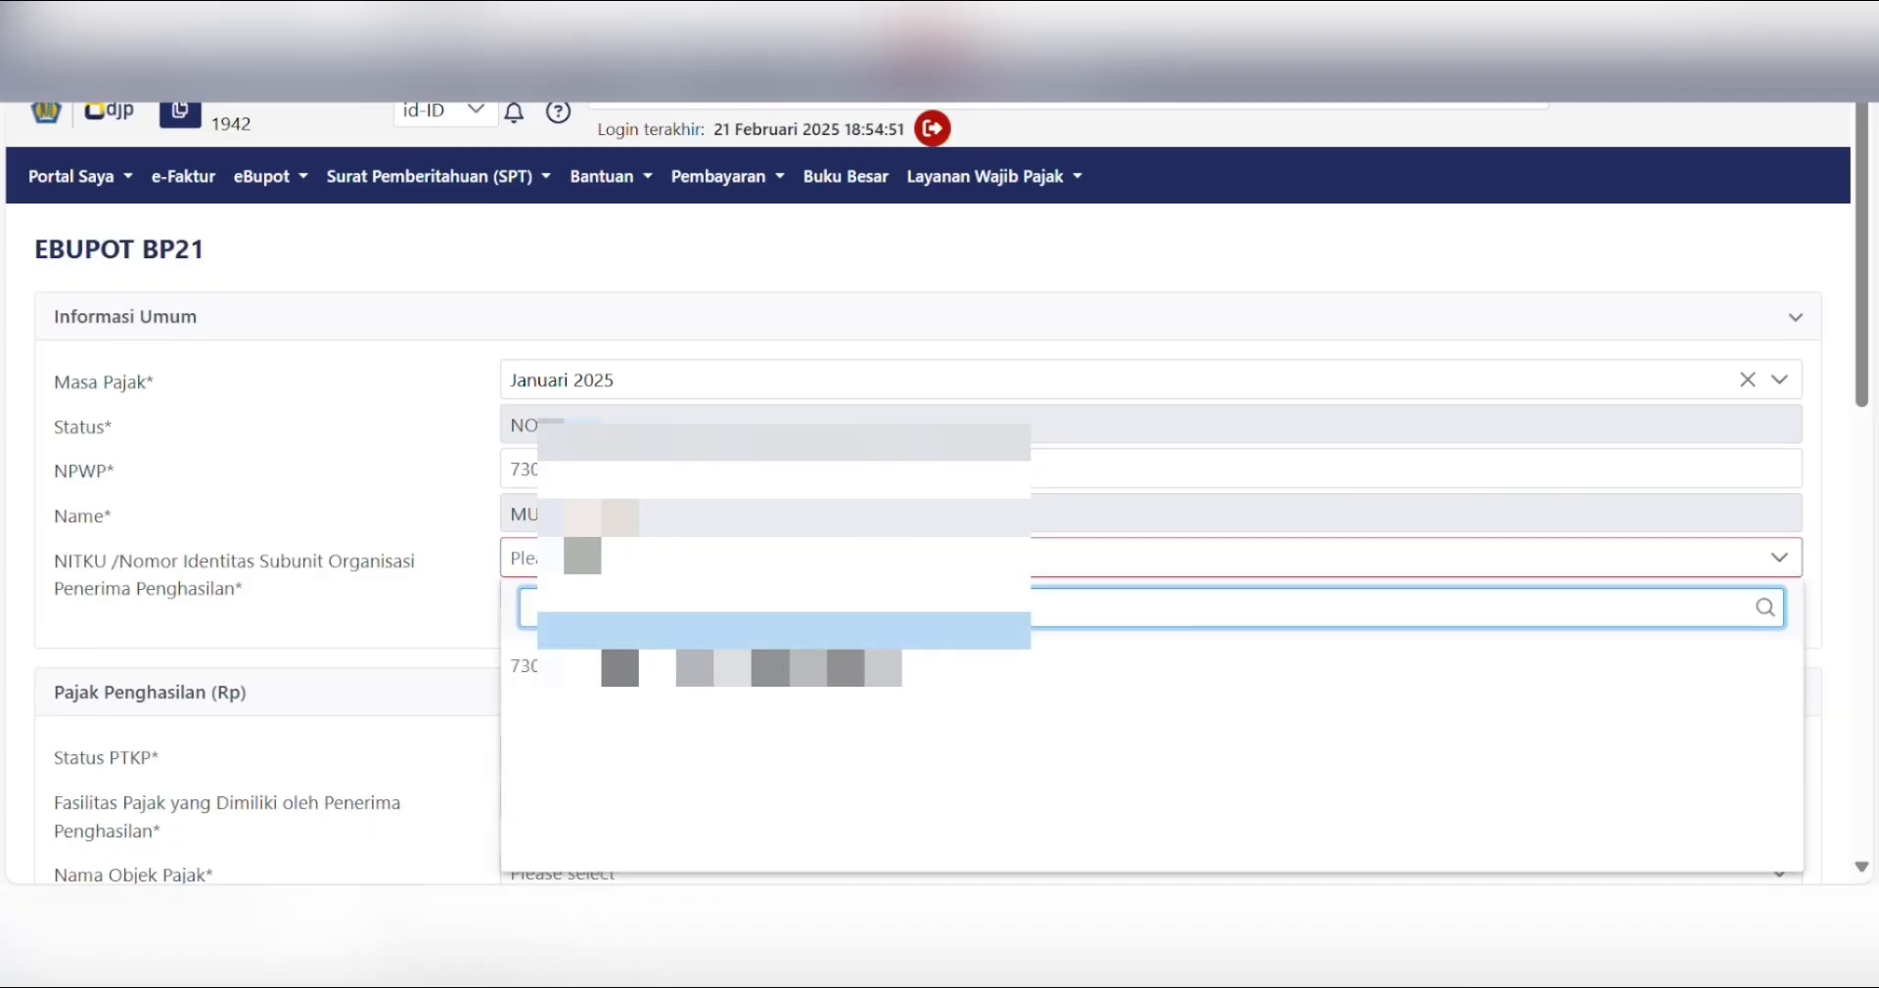
click(529, 666)
scroll(612, 352, down, 5)
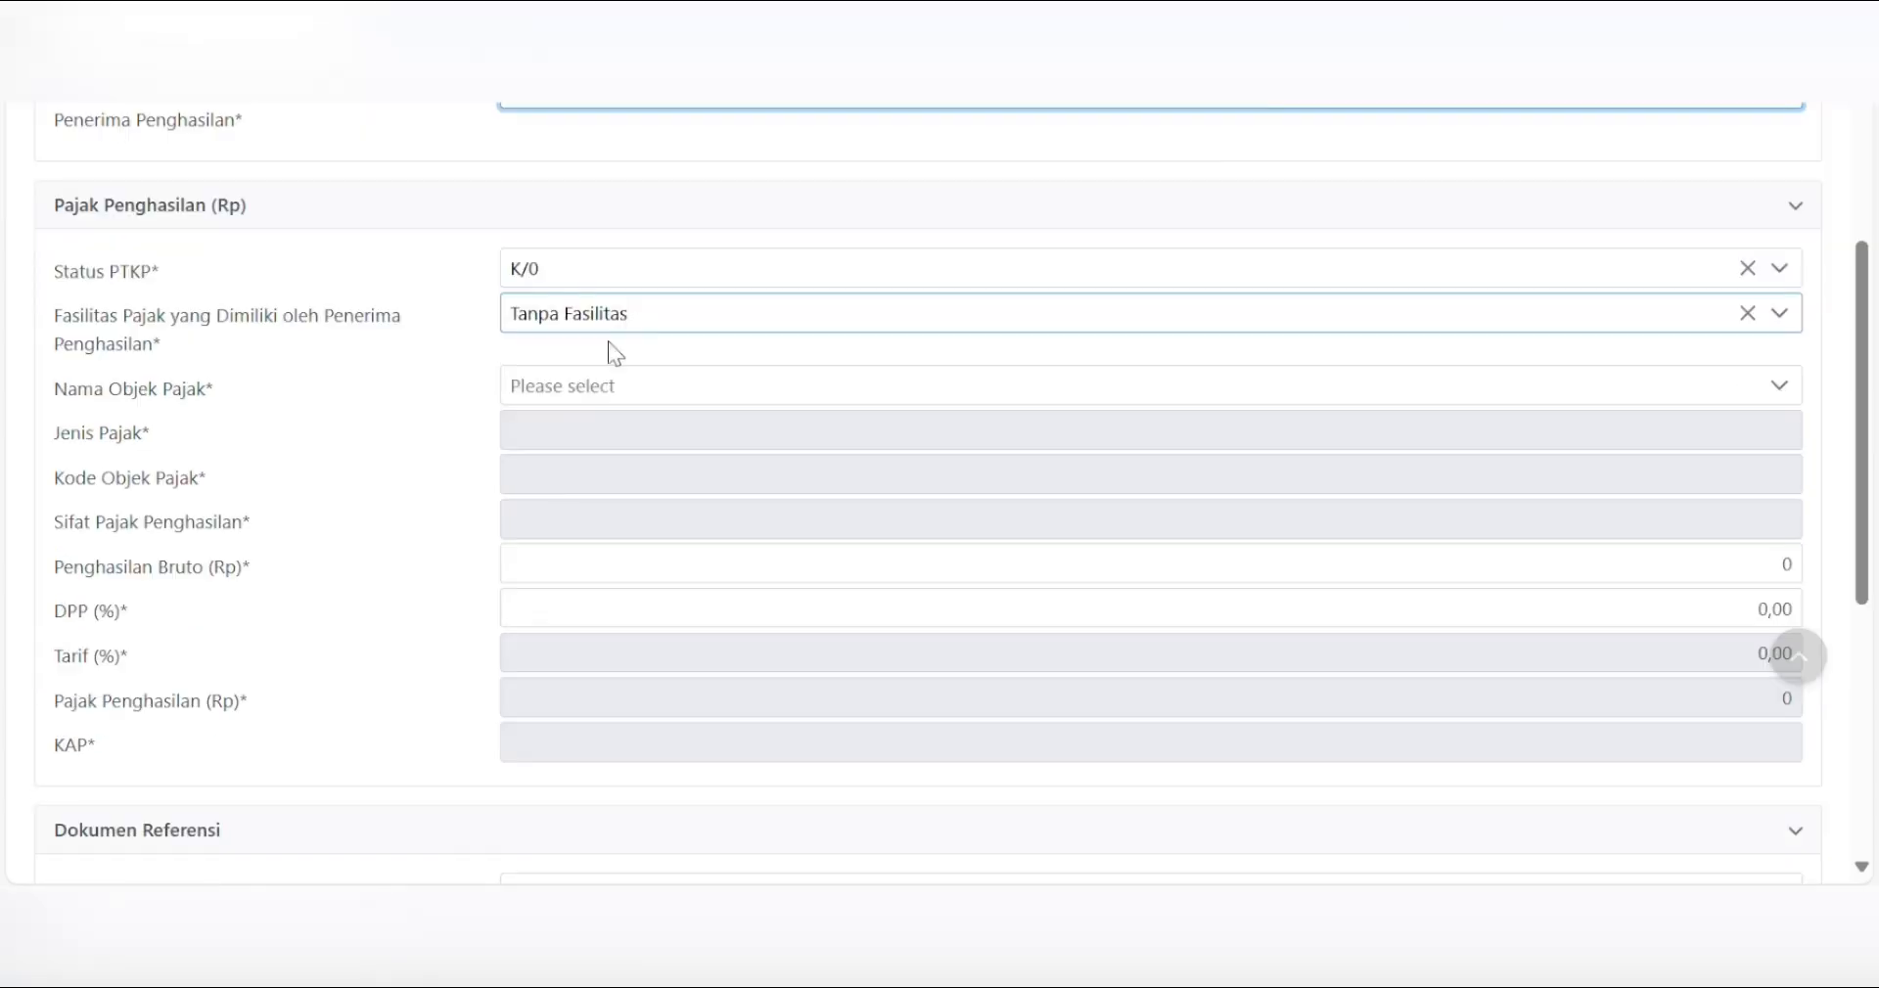
- Choose the APBN/APBD honorarium for PNS Golongan III, TNI and POLRI as the income object
click(641, 390)
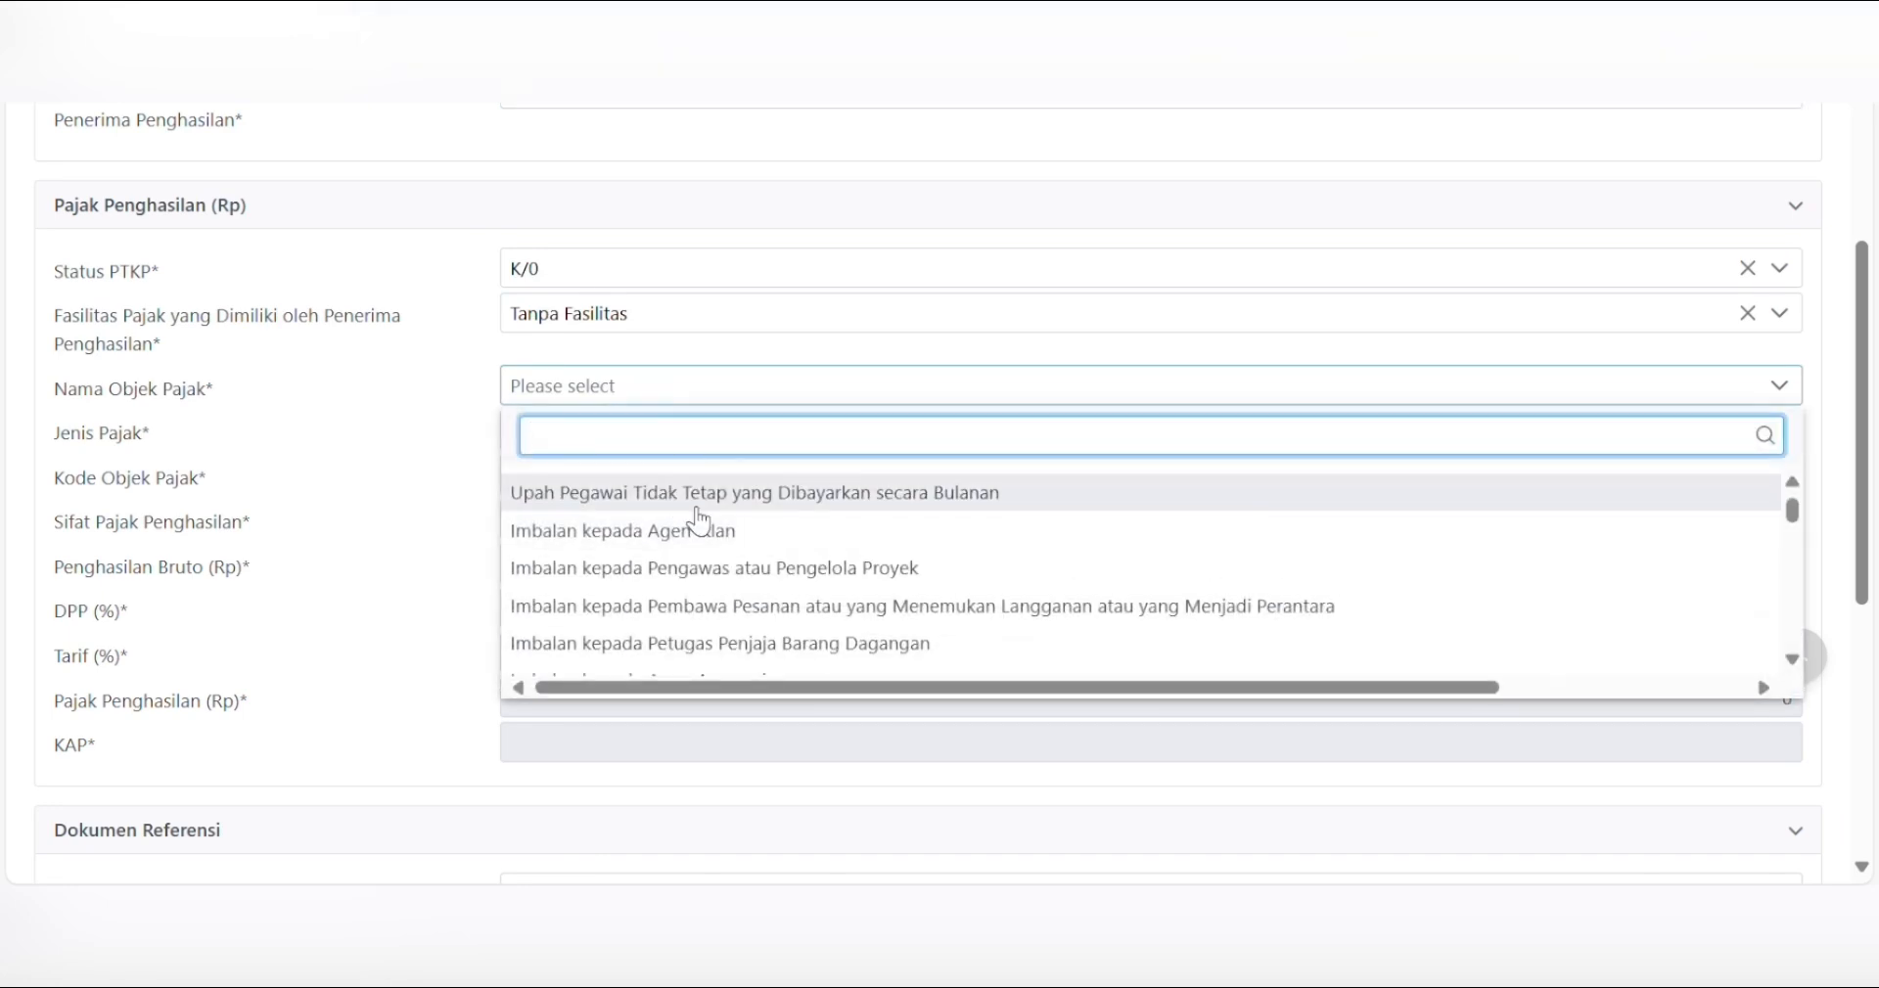
key(Down)
key(Down)
key(Down)
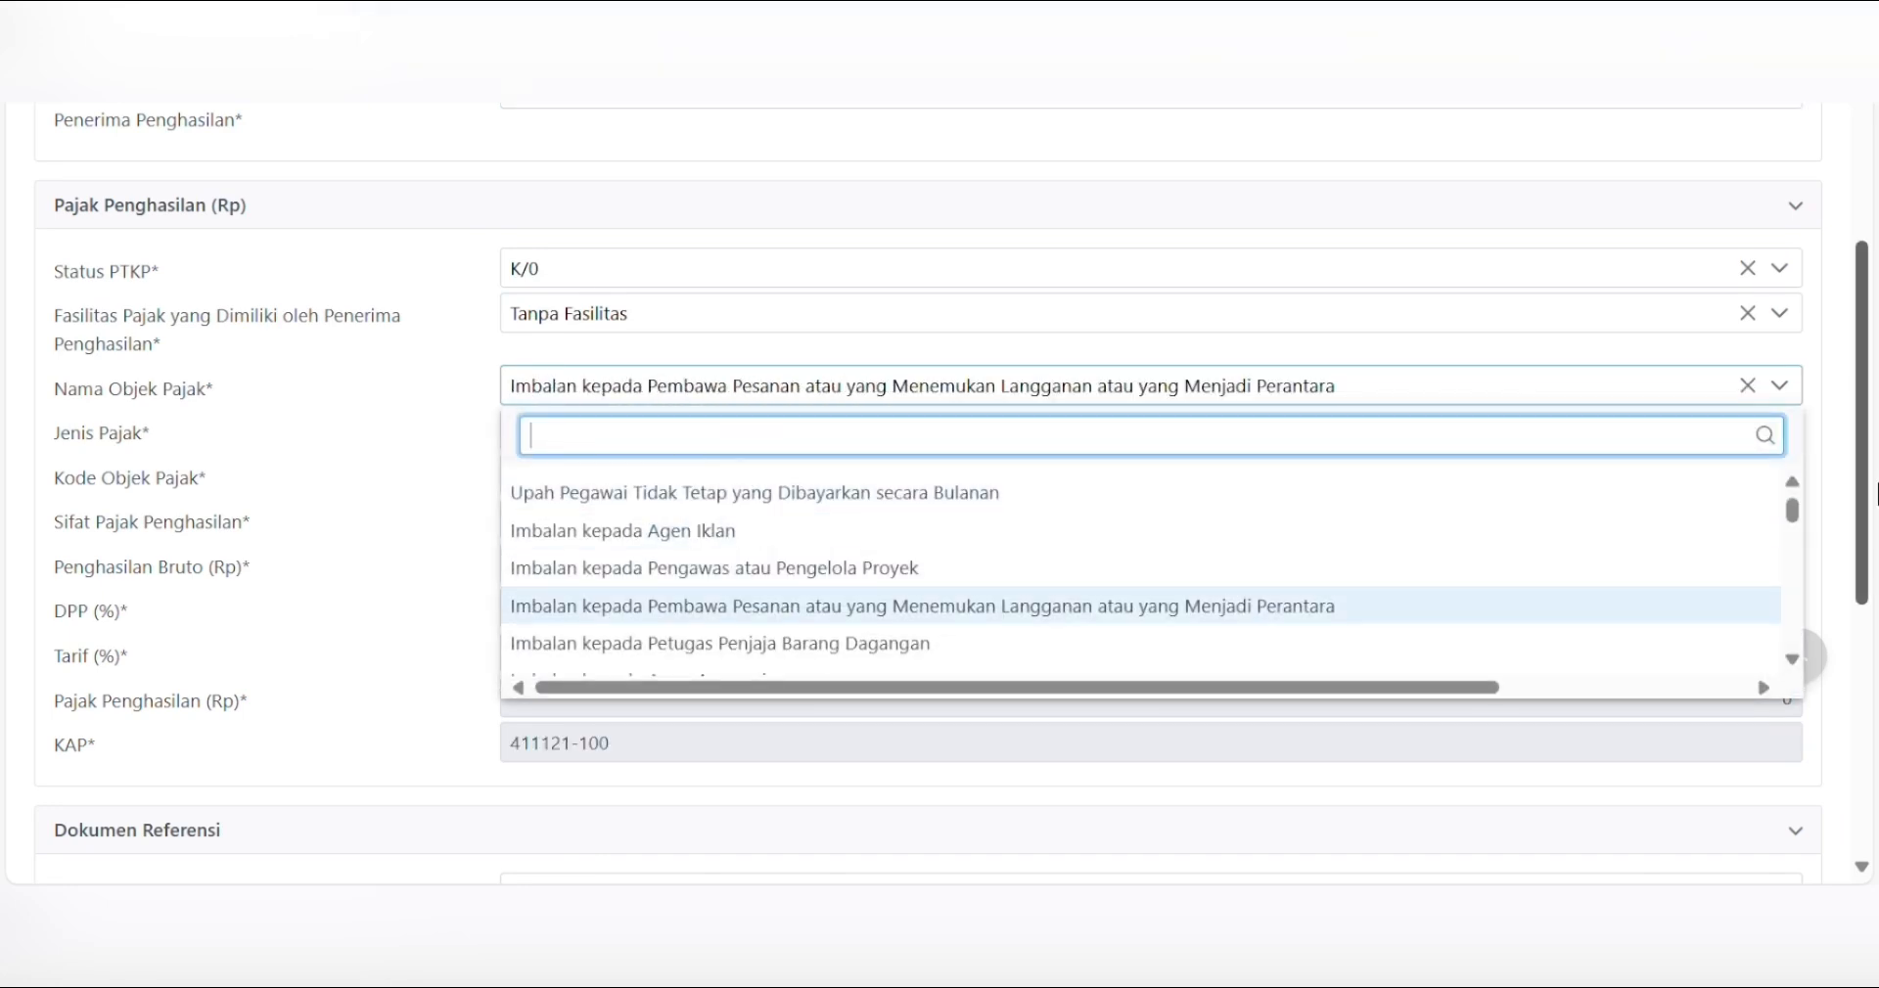
click(1791, 520)
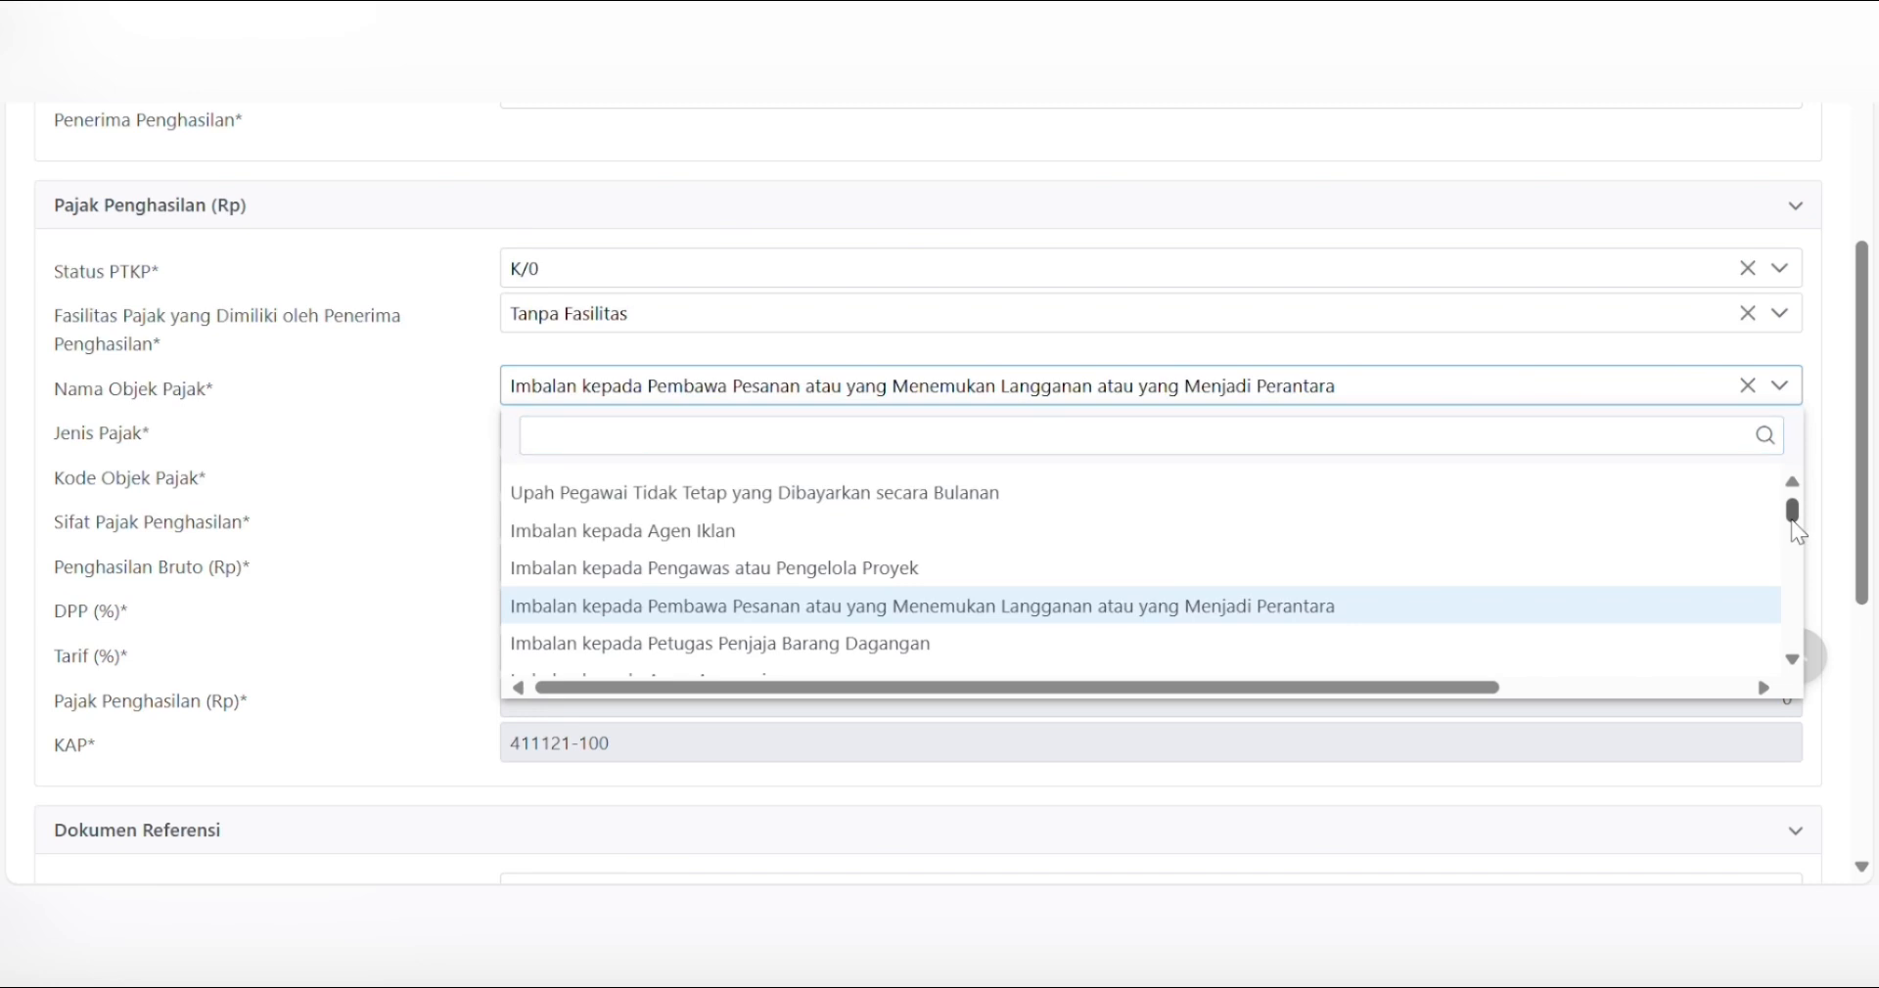
drag(1797, 532, 1806, 612)
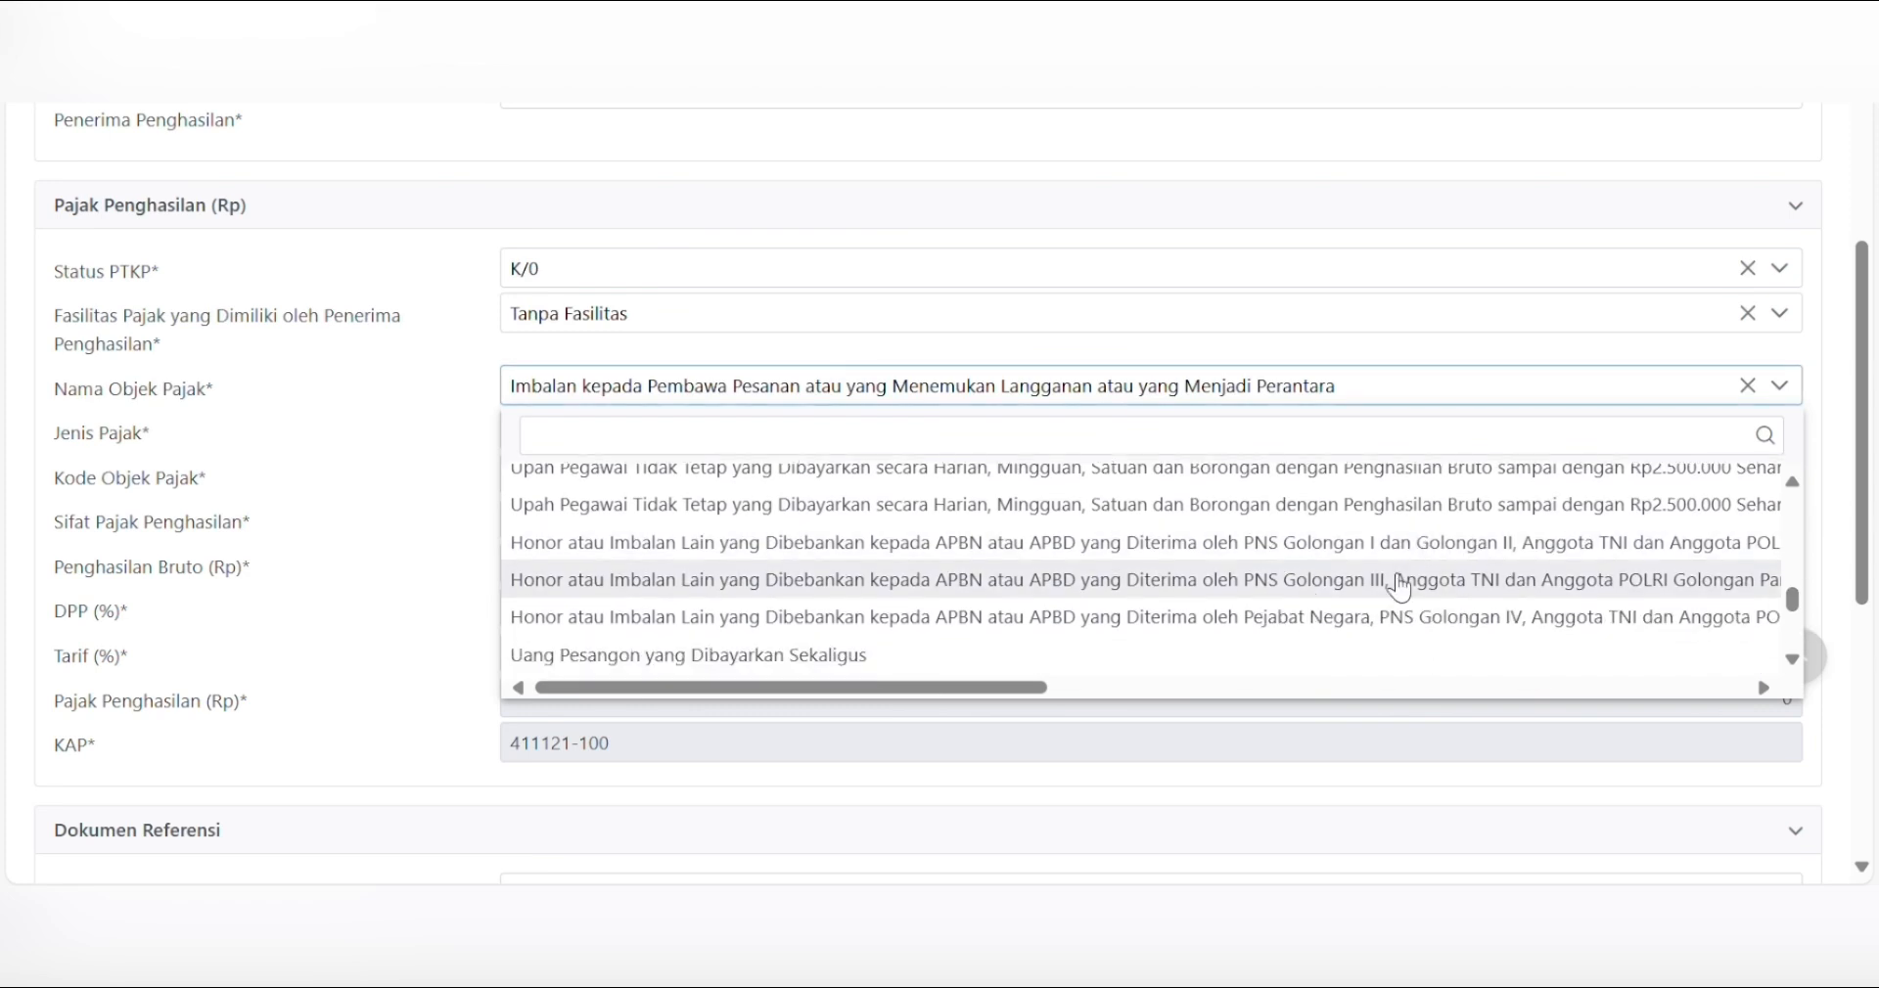
click(1343, 582)
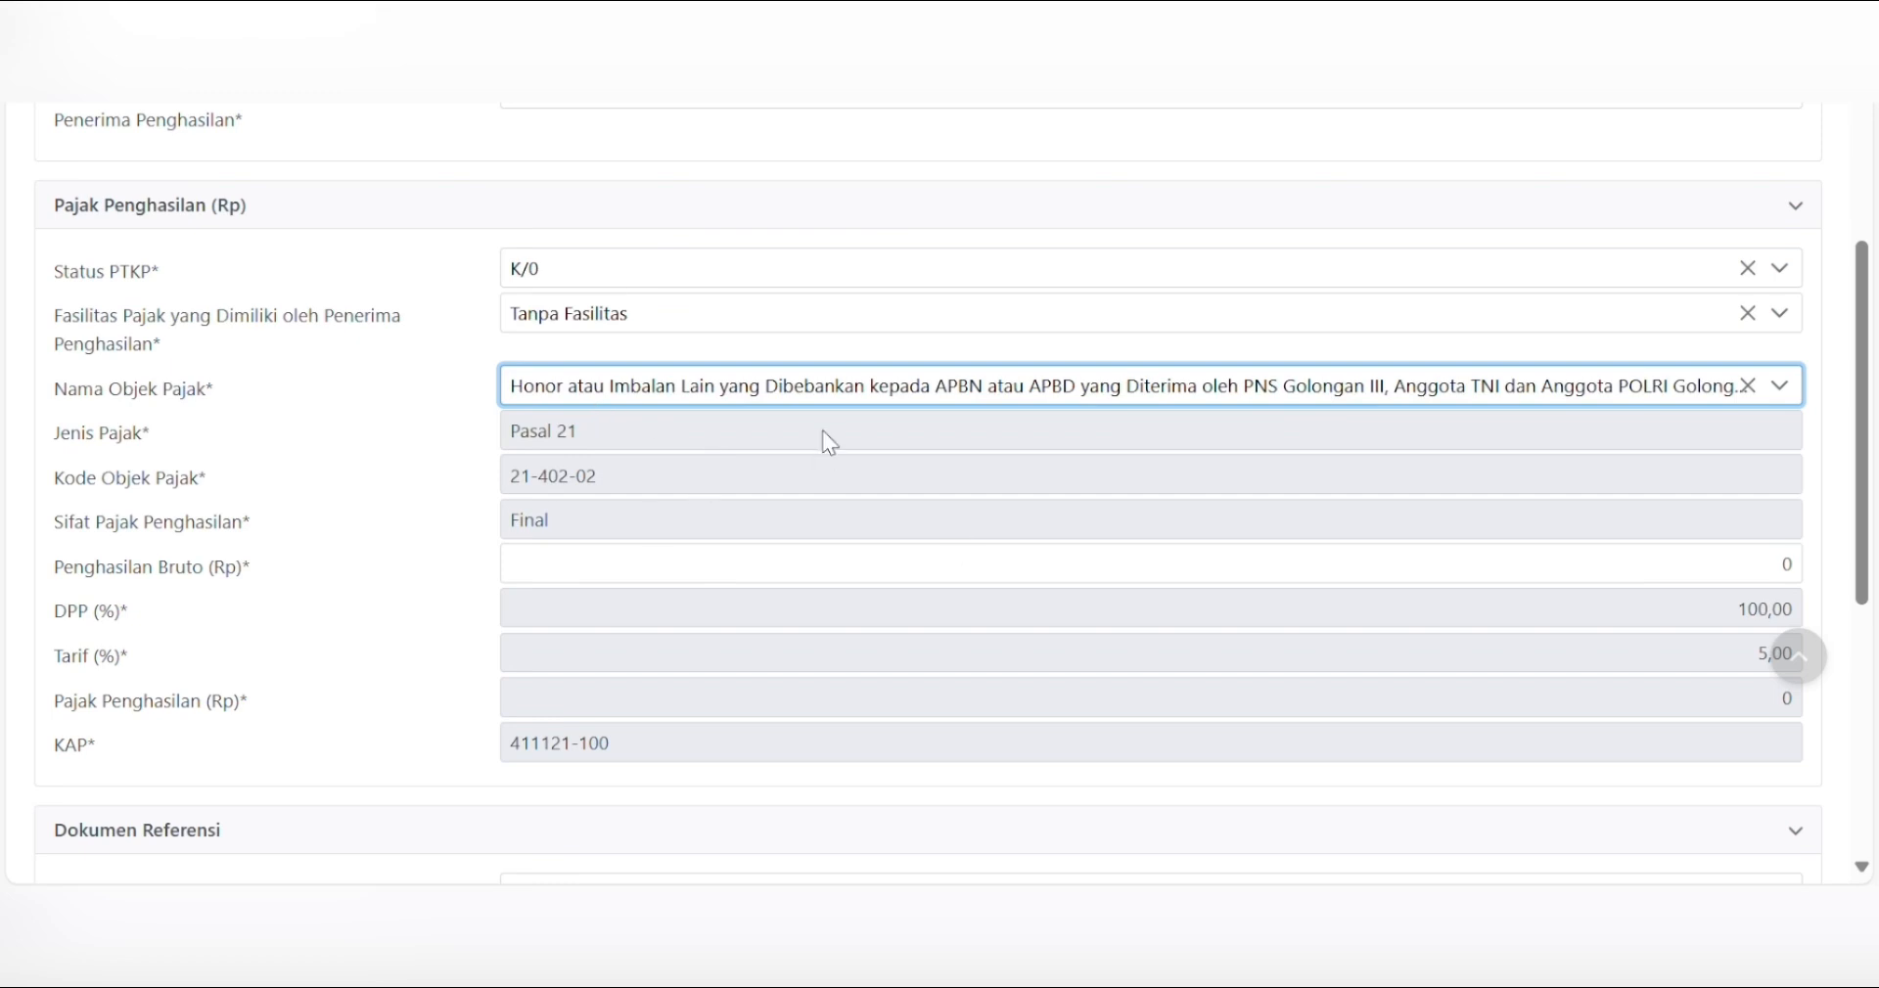
- Replace the gross income 0 with 600.000
click(1772, 561)
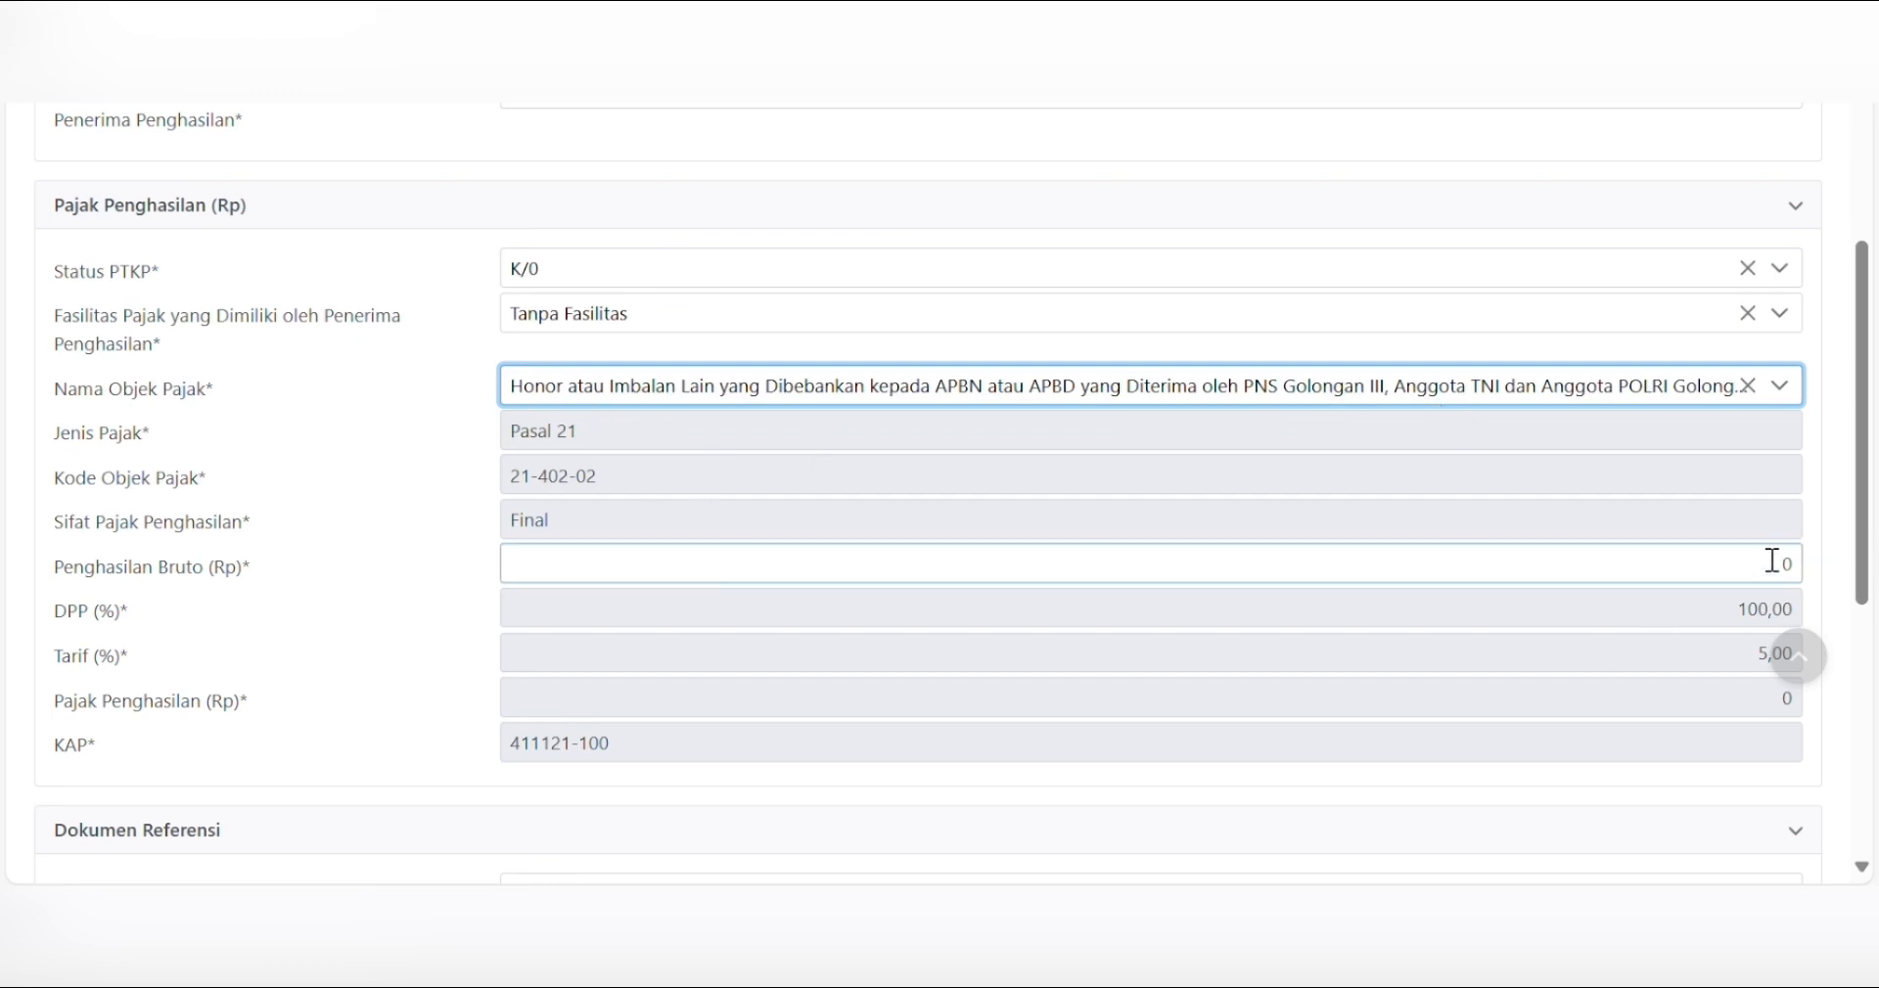
drag(1781, 564, 1877, 570)
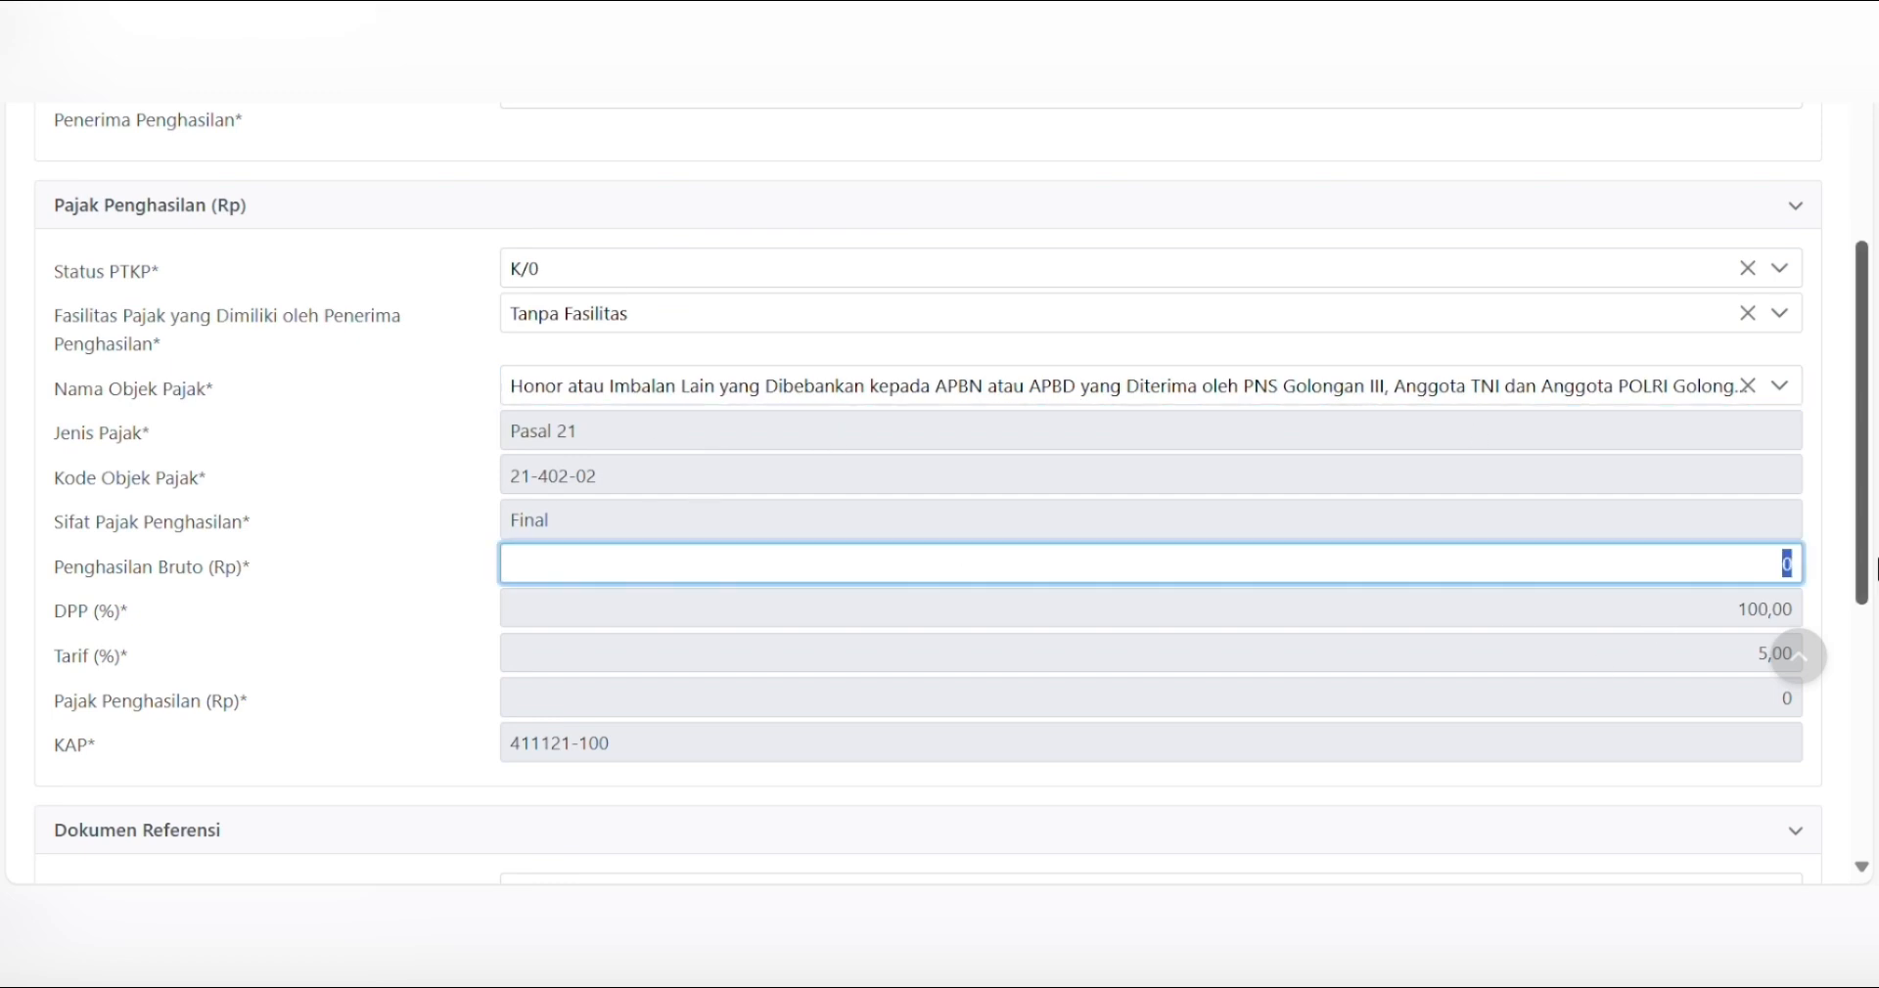
text(600.000)
key(Tab)
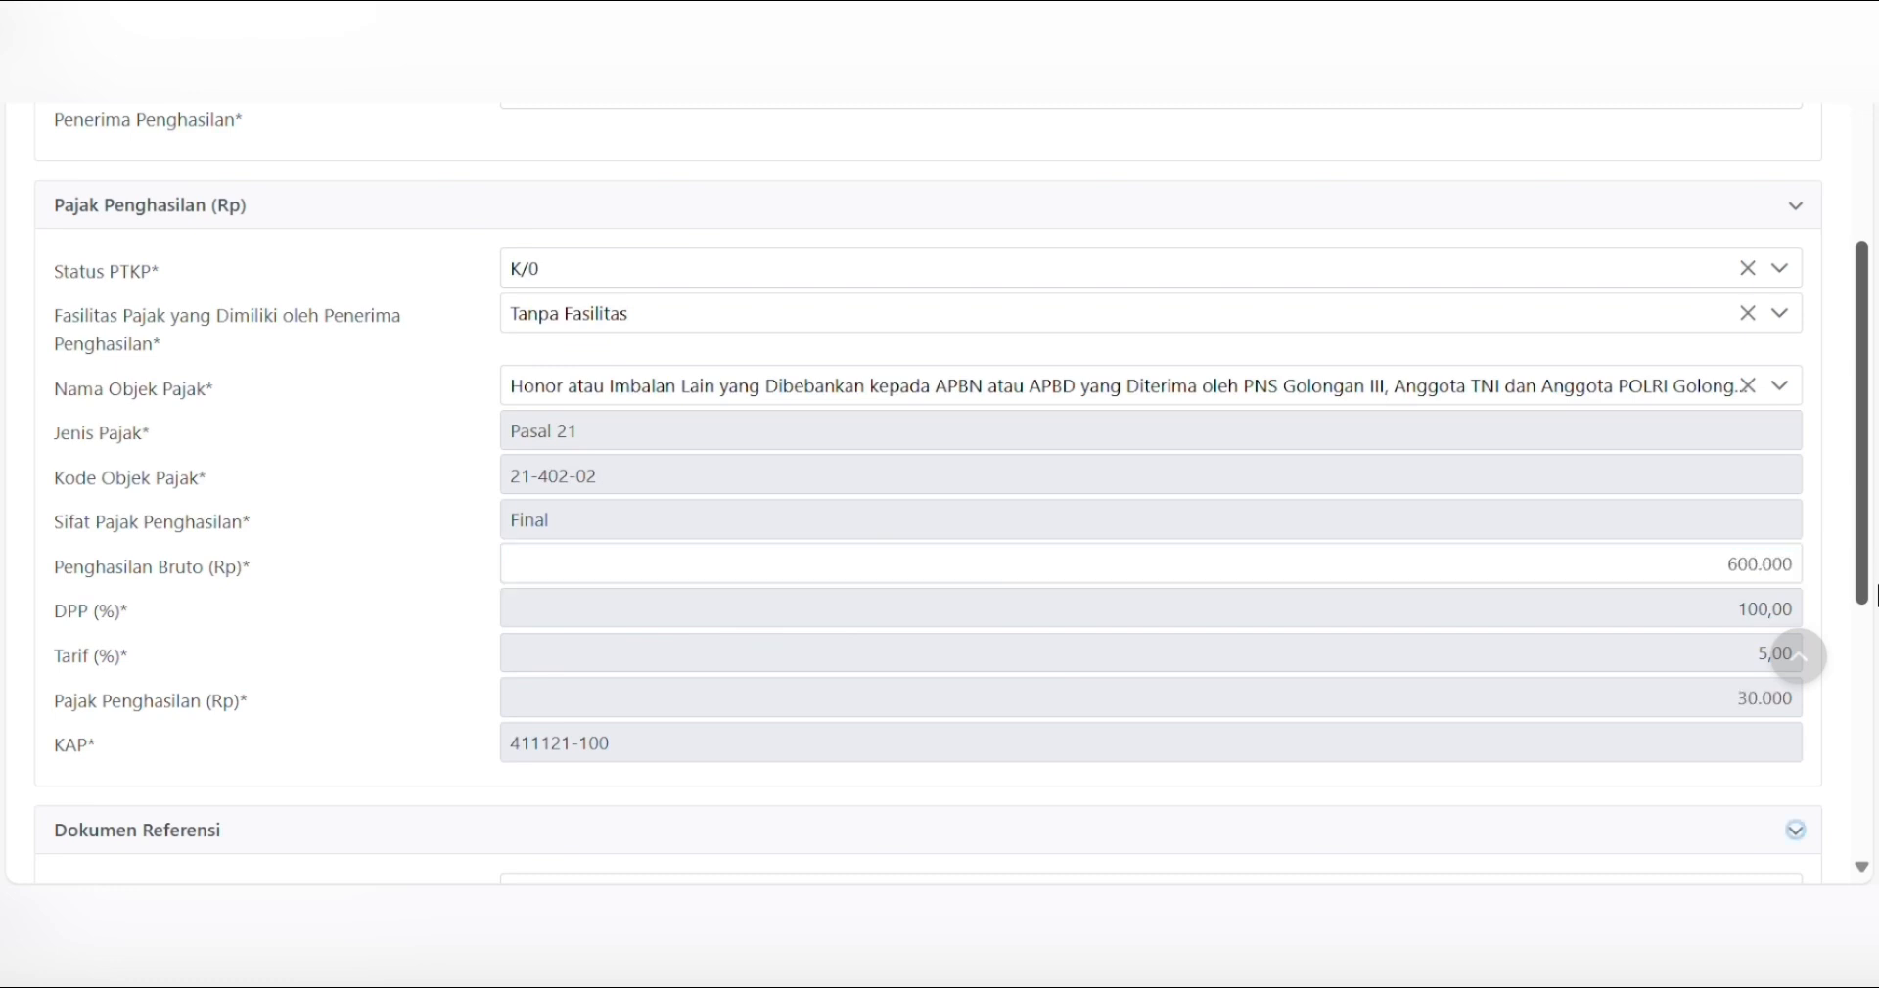
- Try the Pejabat Negara, PNS Golongan IV object, then switch back to PNS Golongan III
click(1583, 398)
click(1486, 530)
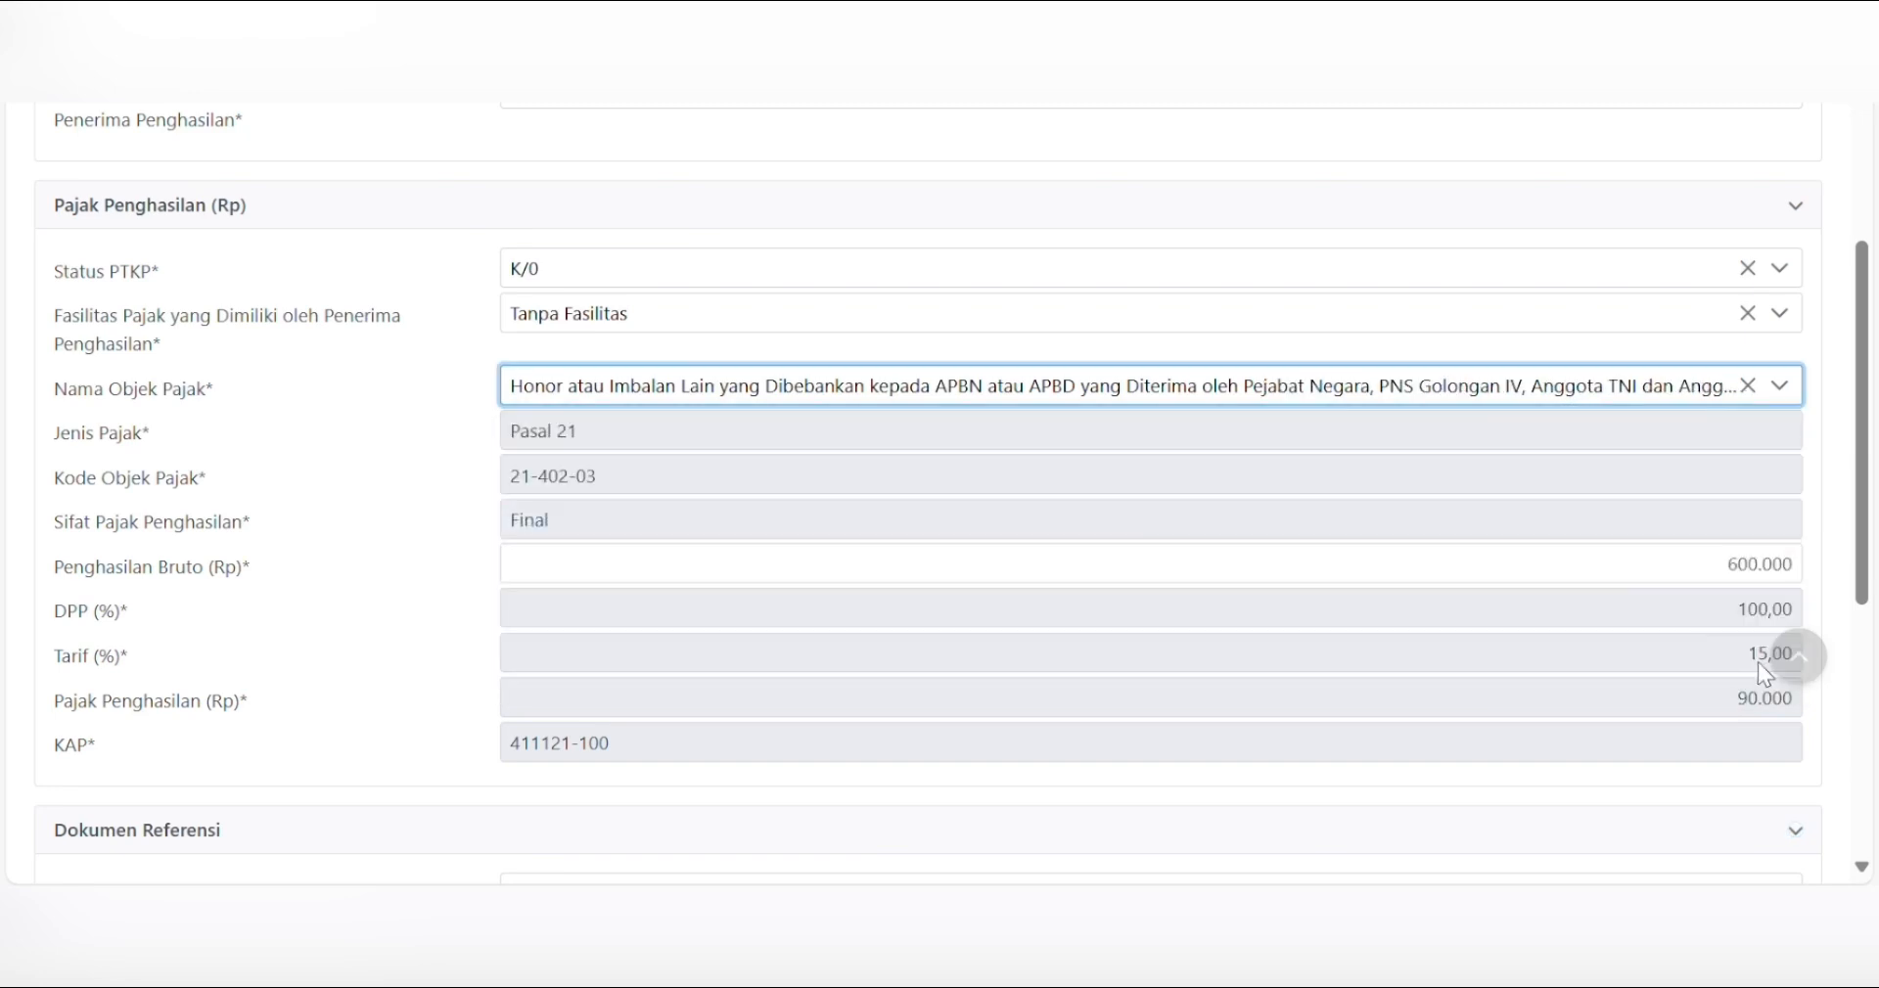
click(1642, 396)
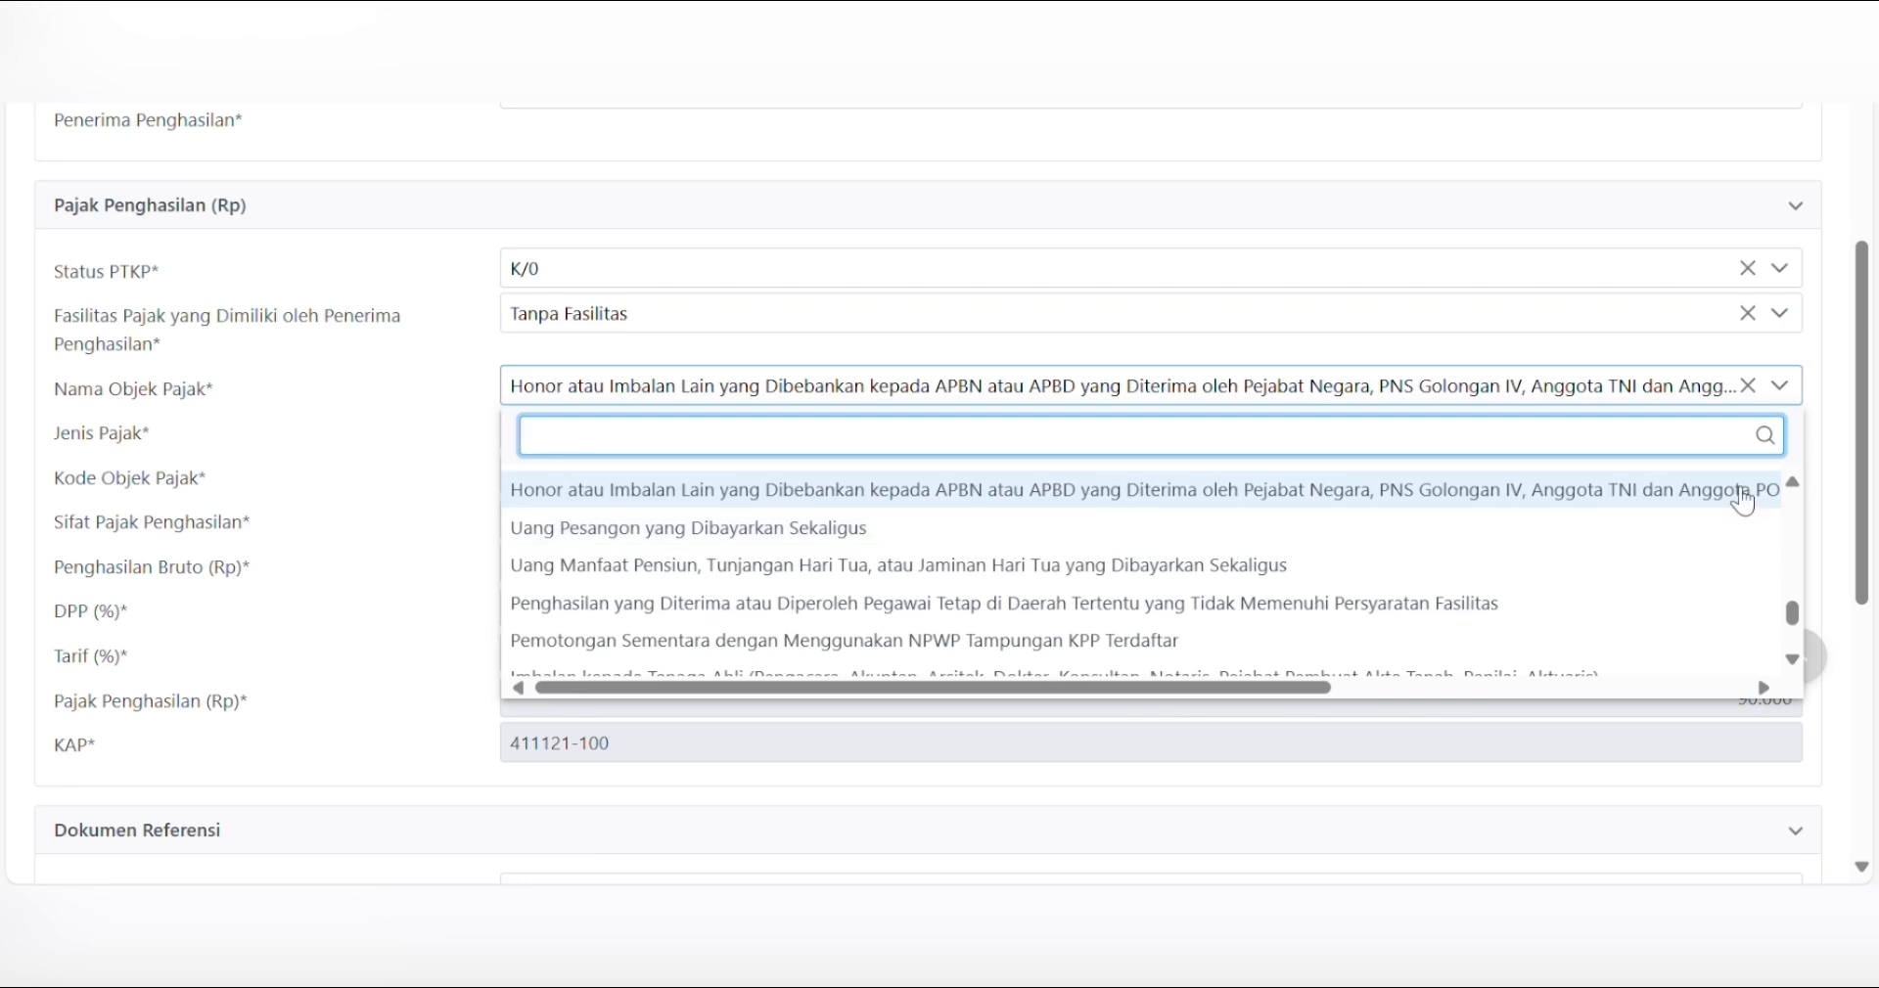
scroll(1743, 501, up, 1)
click(1615, 511)
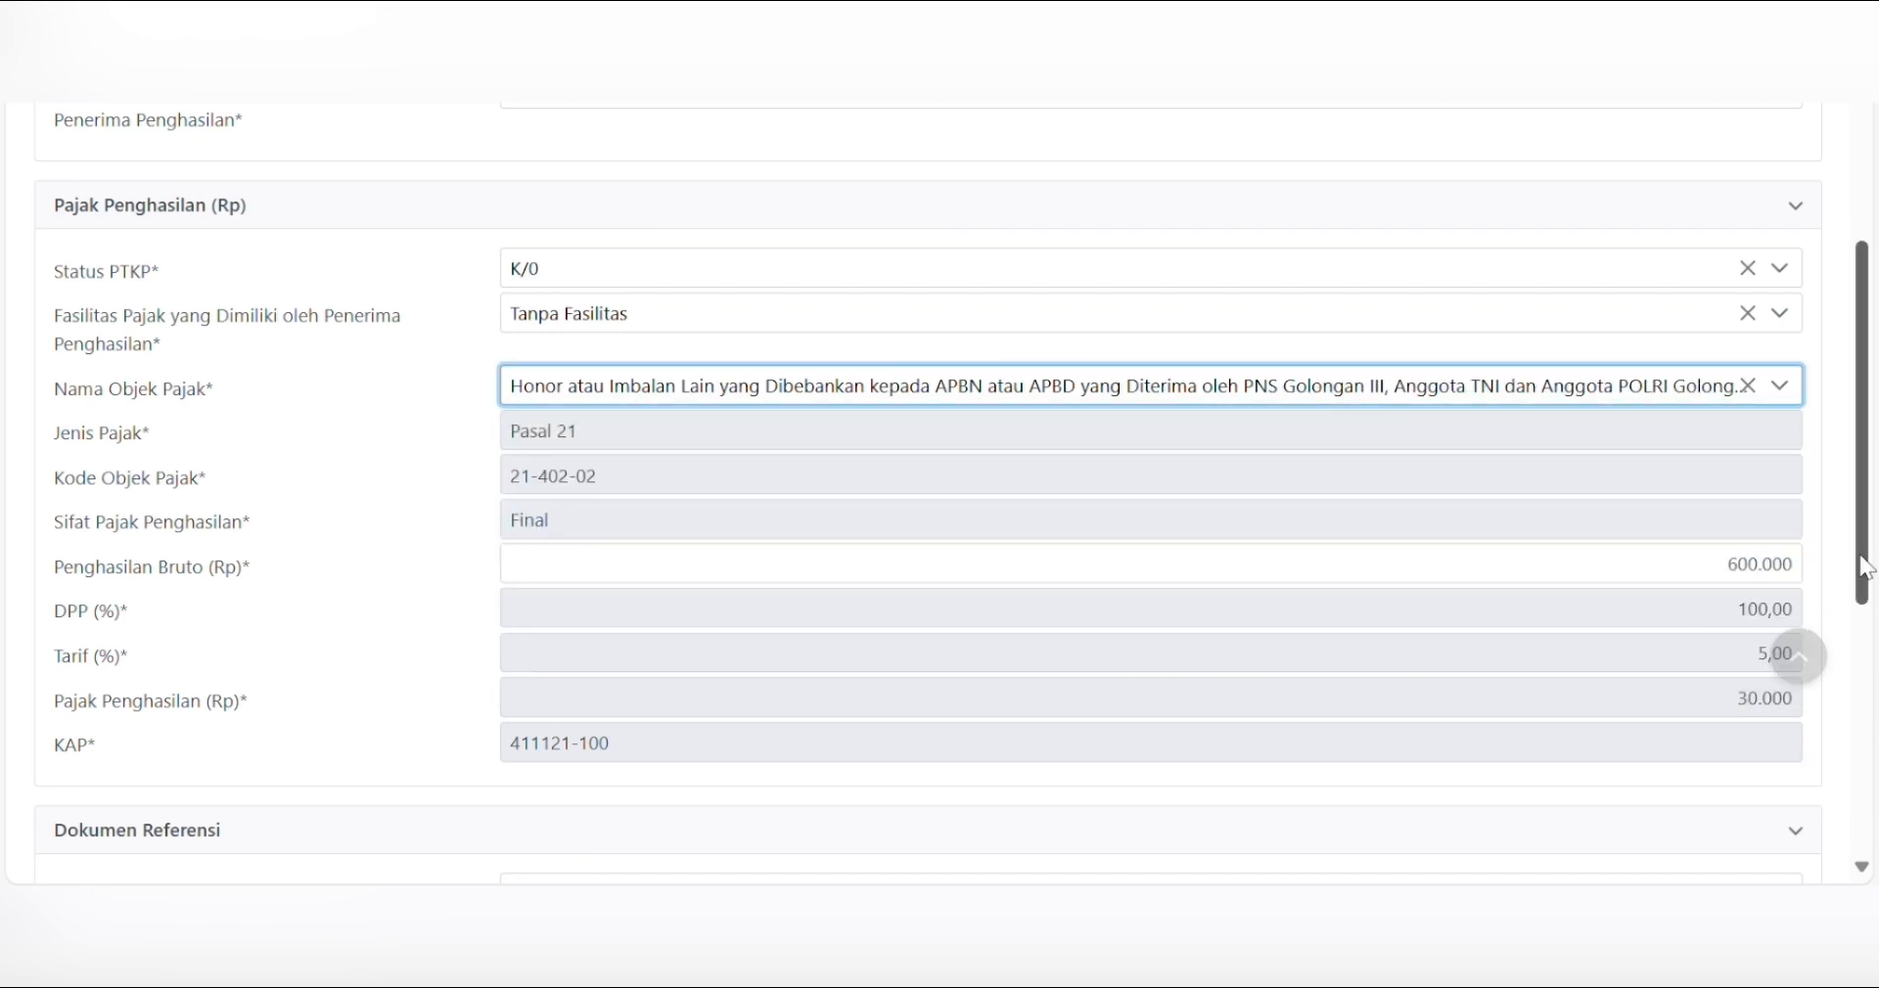
scroll(1869, 665, down, 3)
scroll(1871, 680, down, 1)
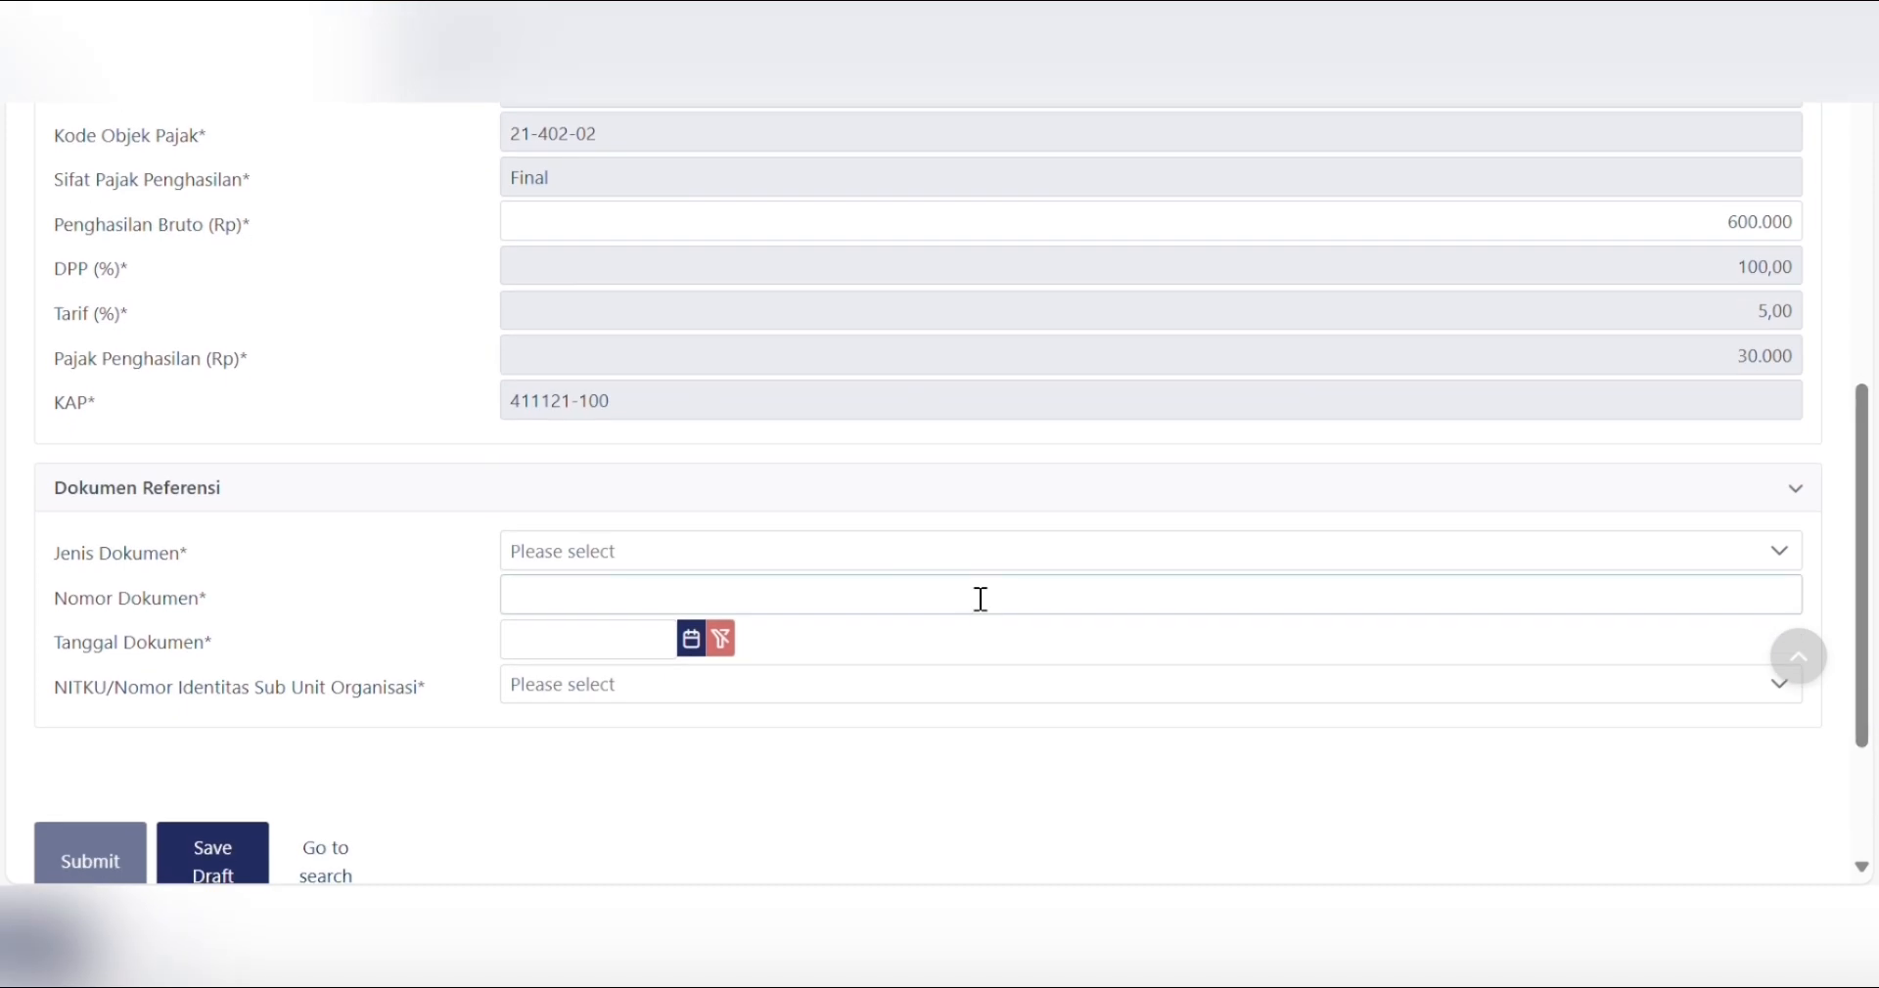
- Add reference Bukti Pembayaran number 03 dated 9 January 2025, then submit the slip
click(710, 564)
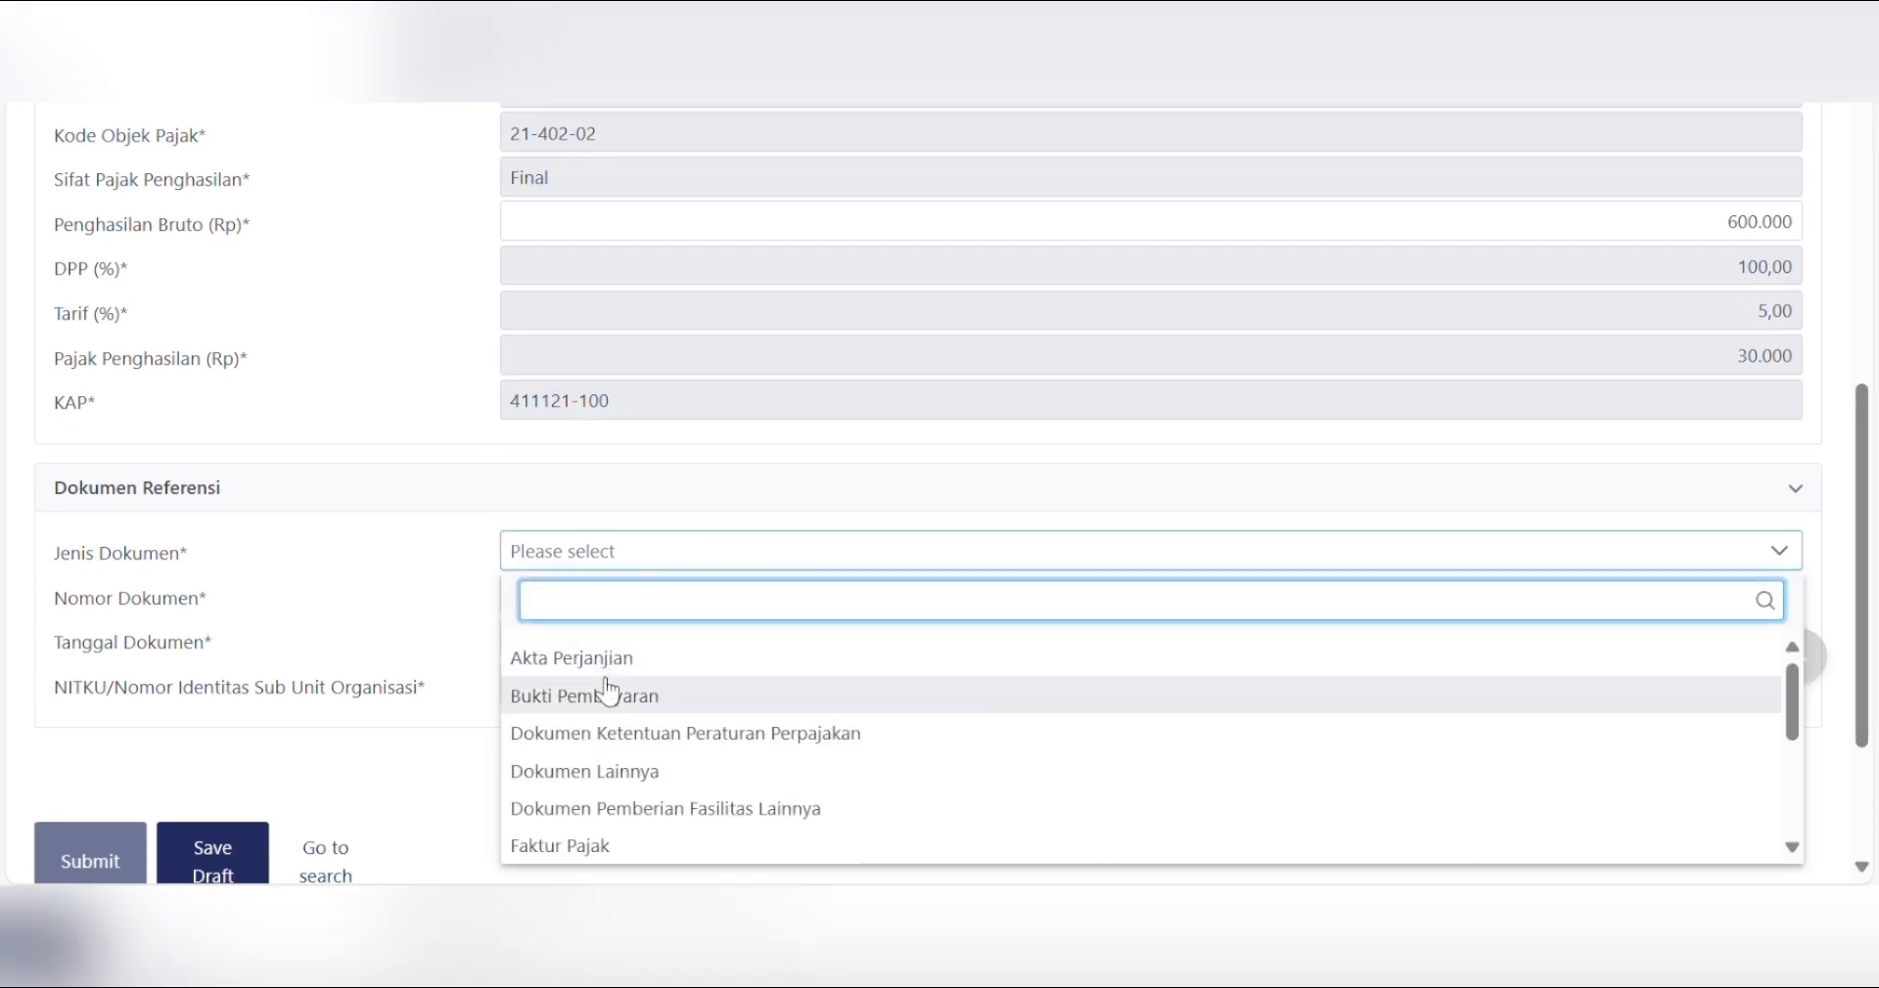
click(607, 695)
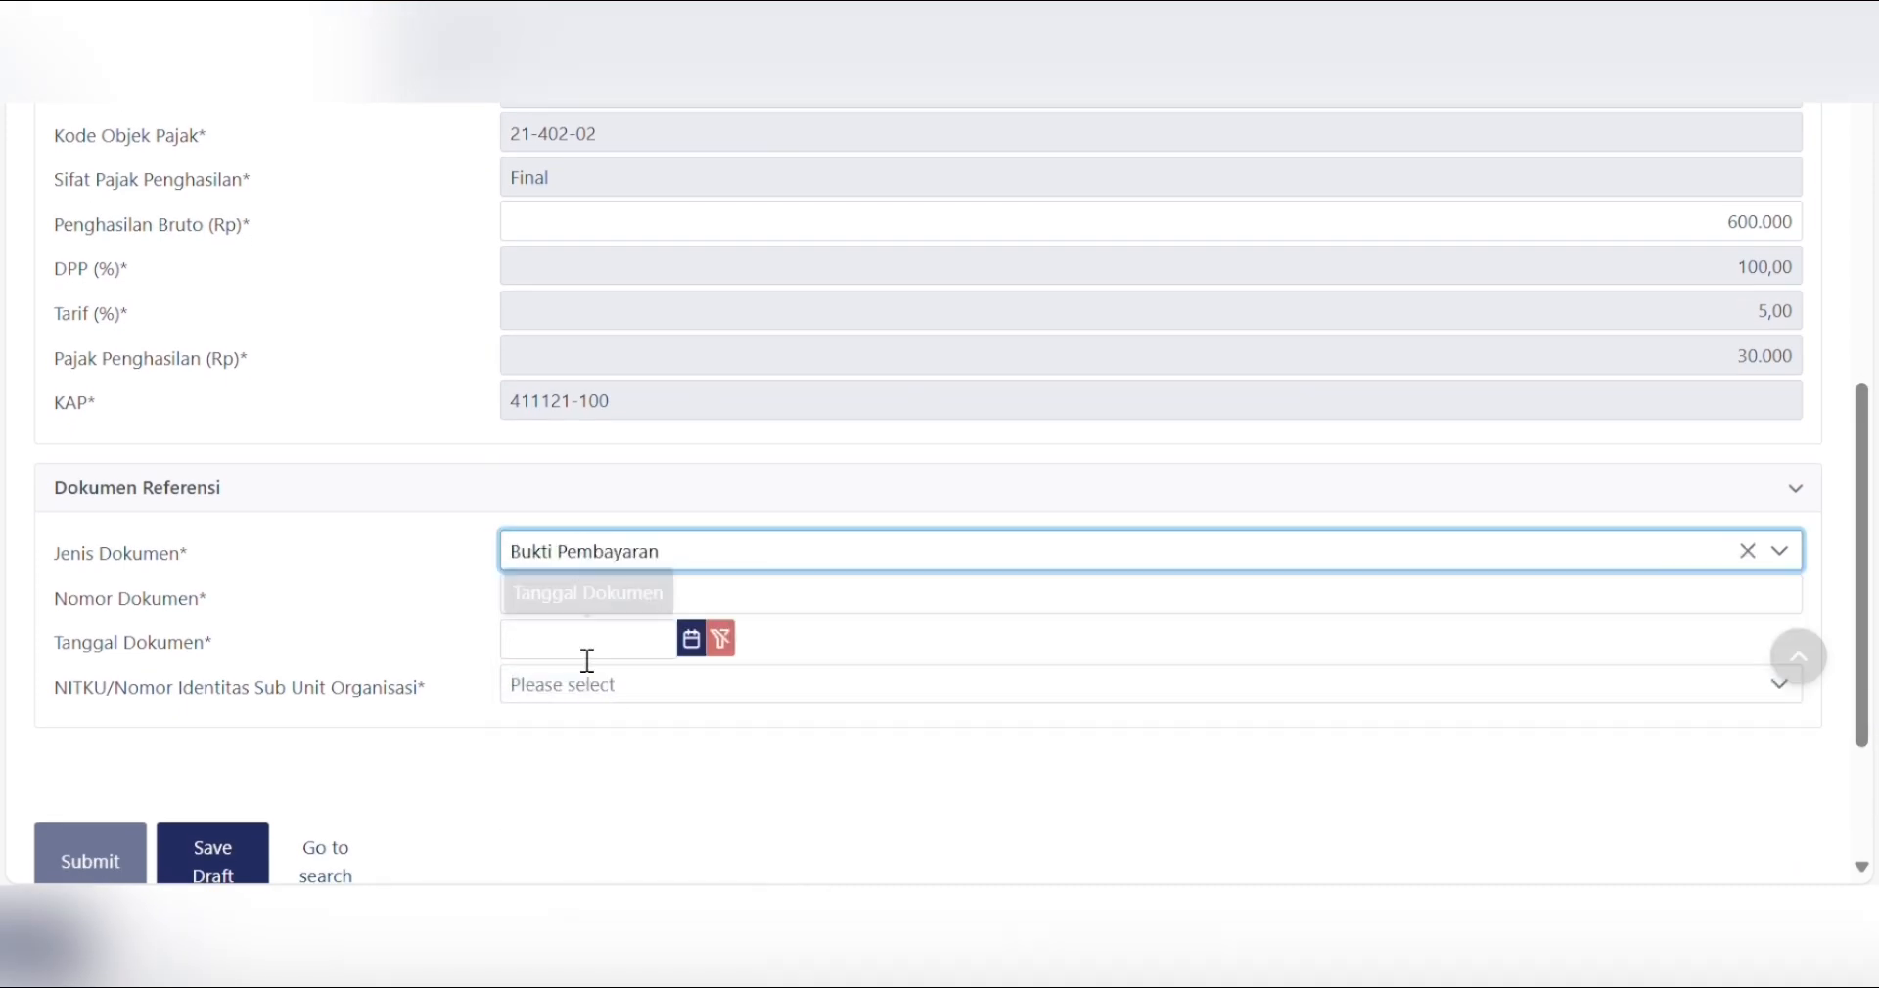
click(670, 615)
text(03)
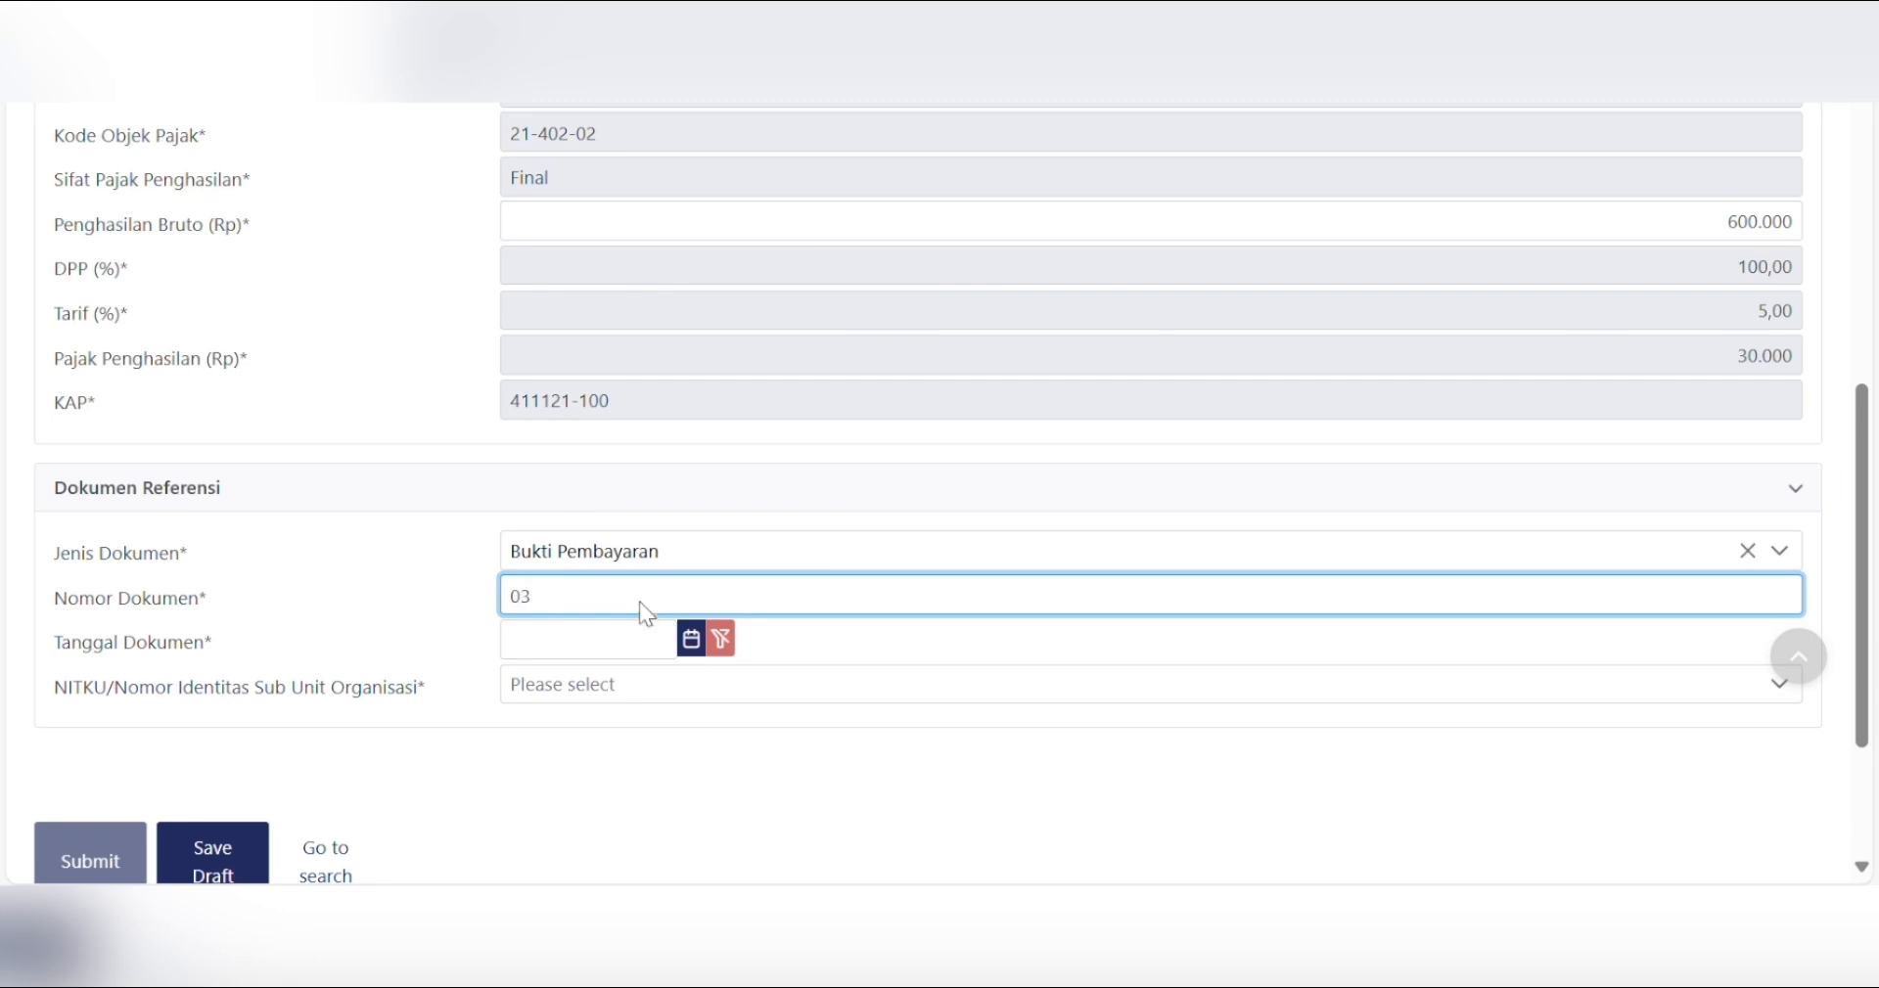
key(Tab)
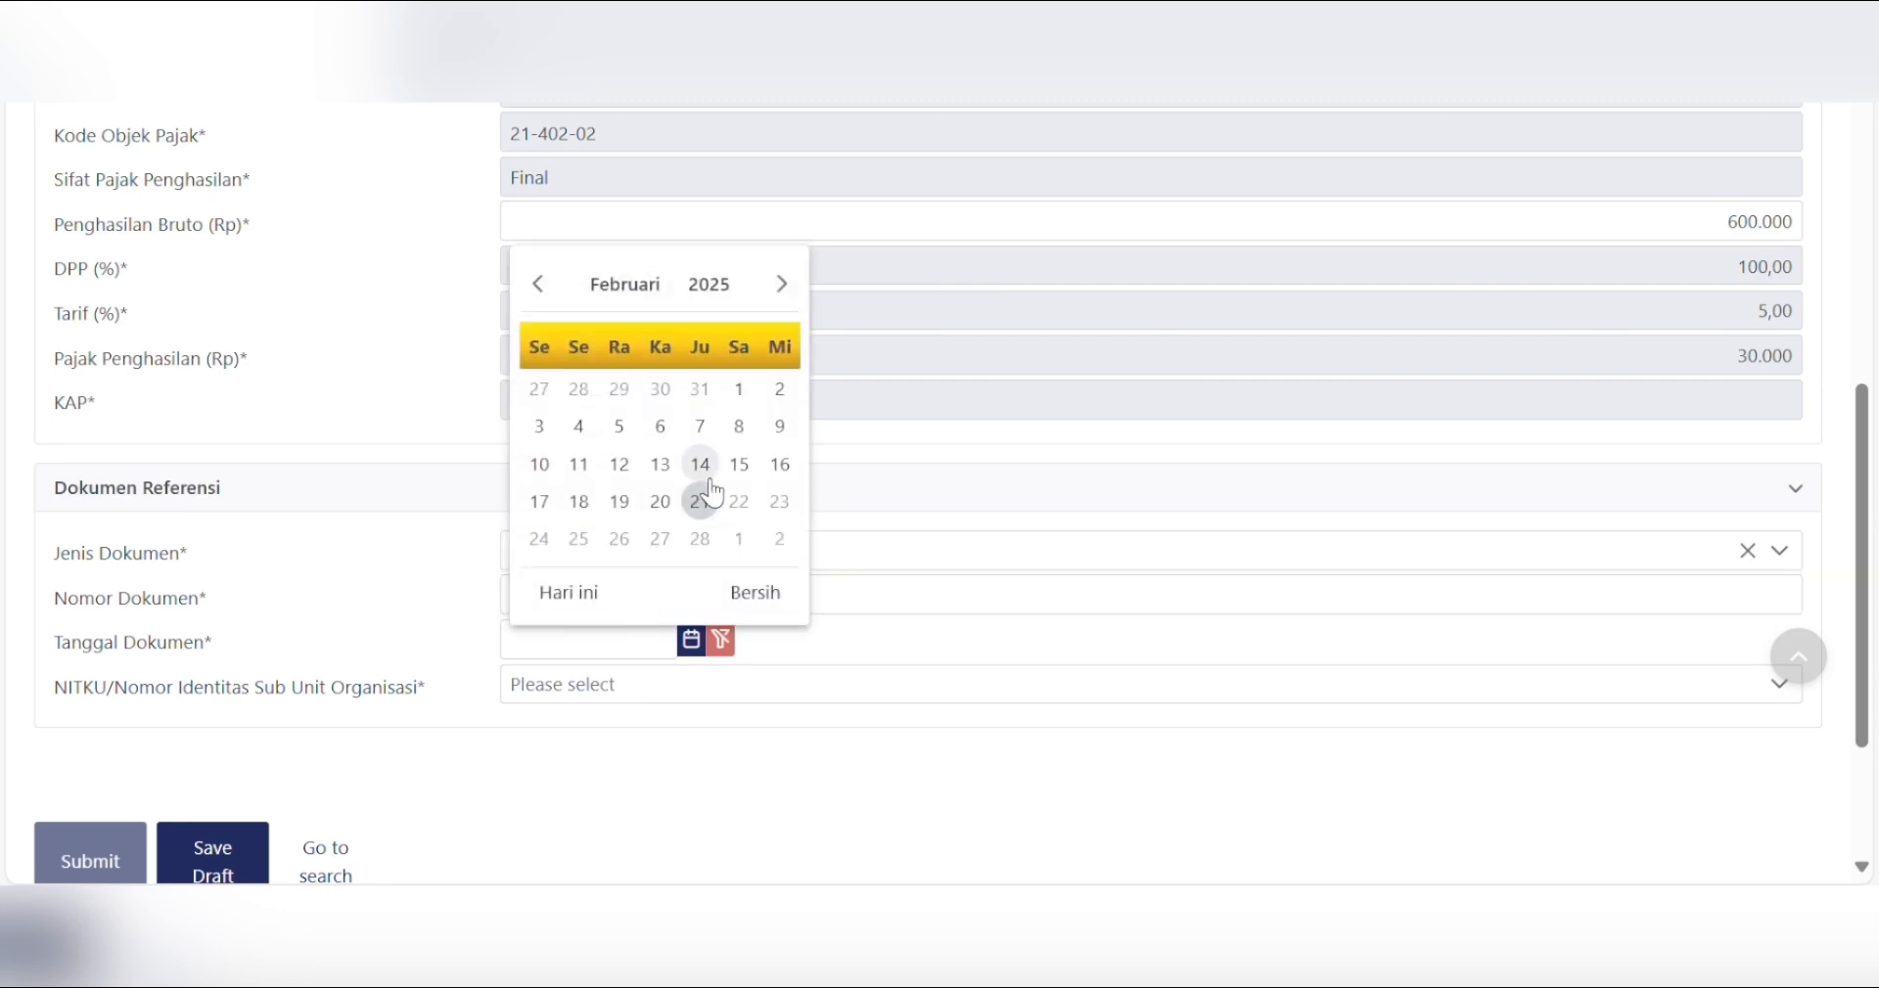
click(538, 284)
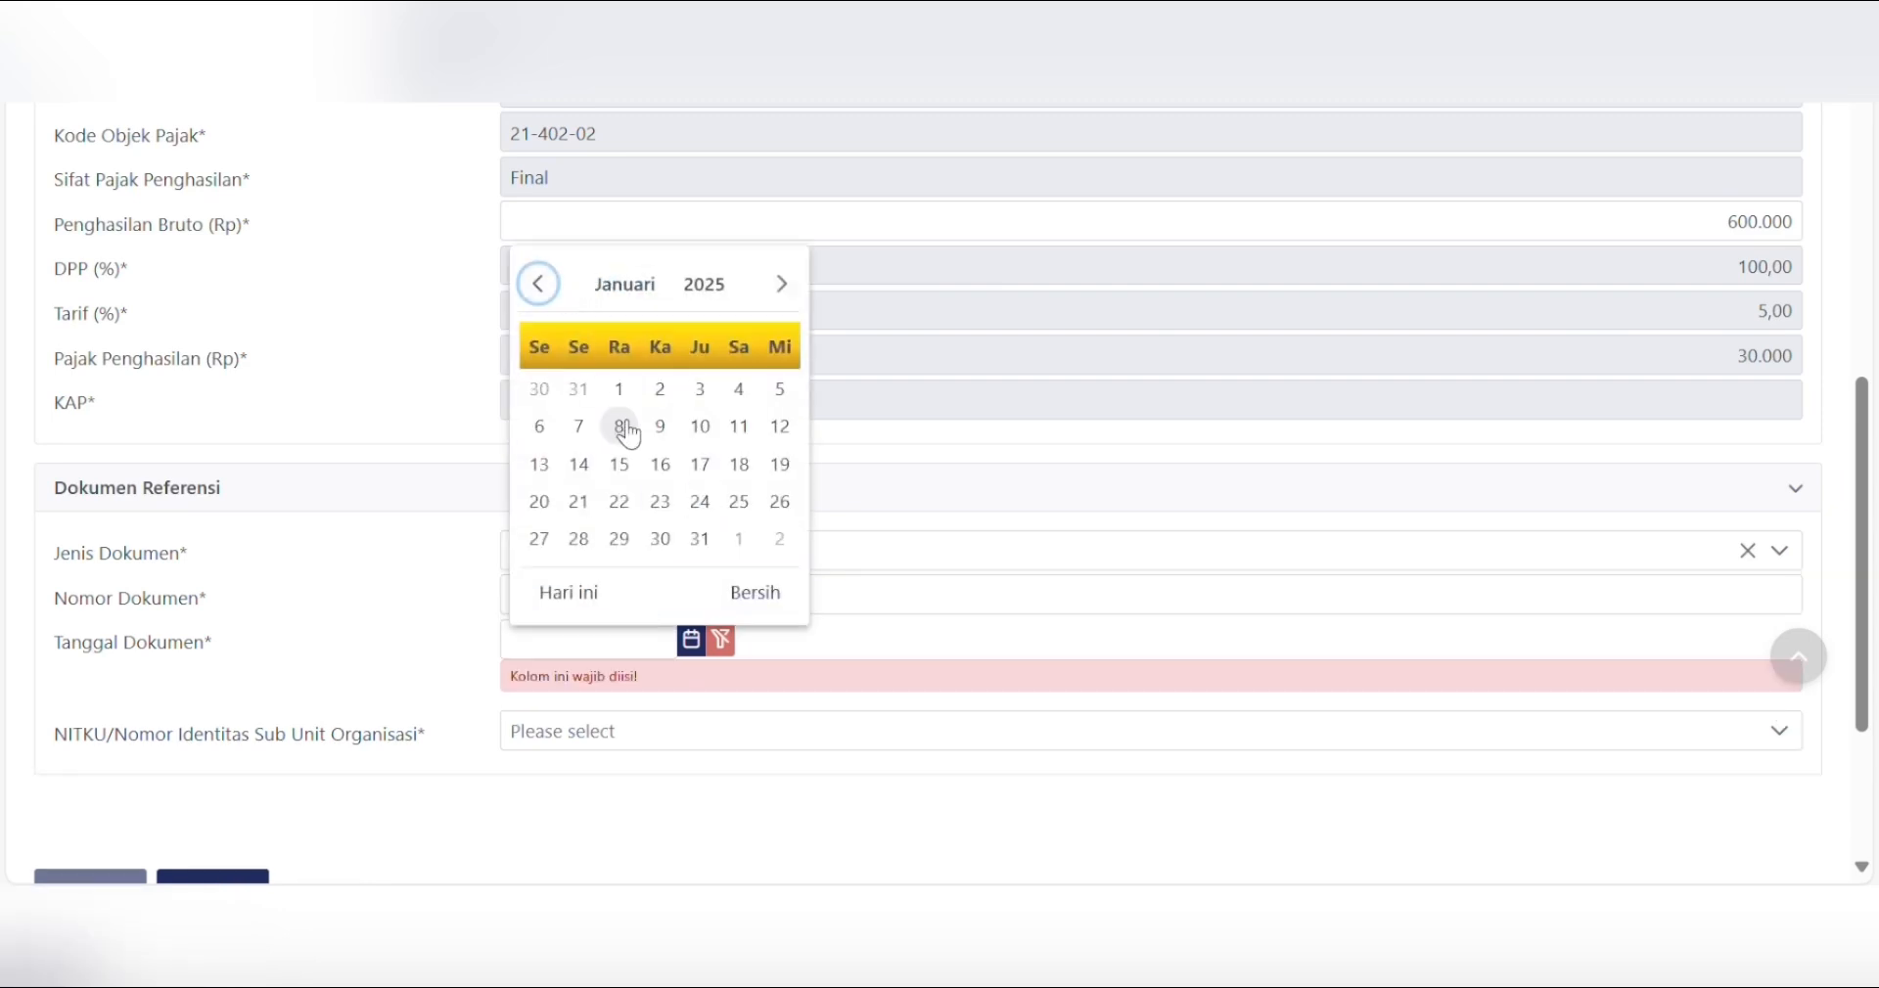
click(660, 428)
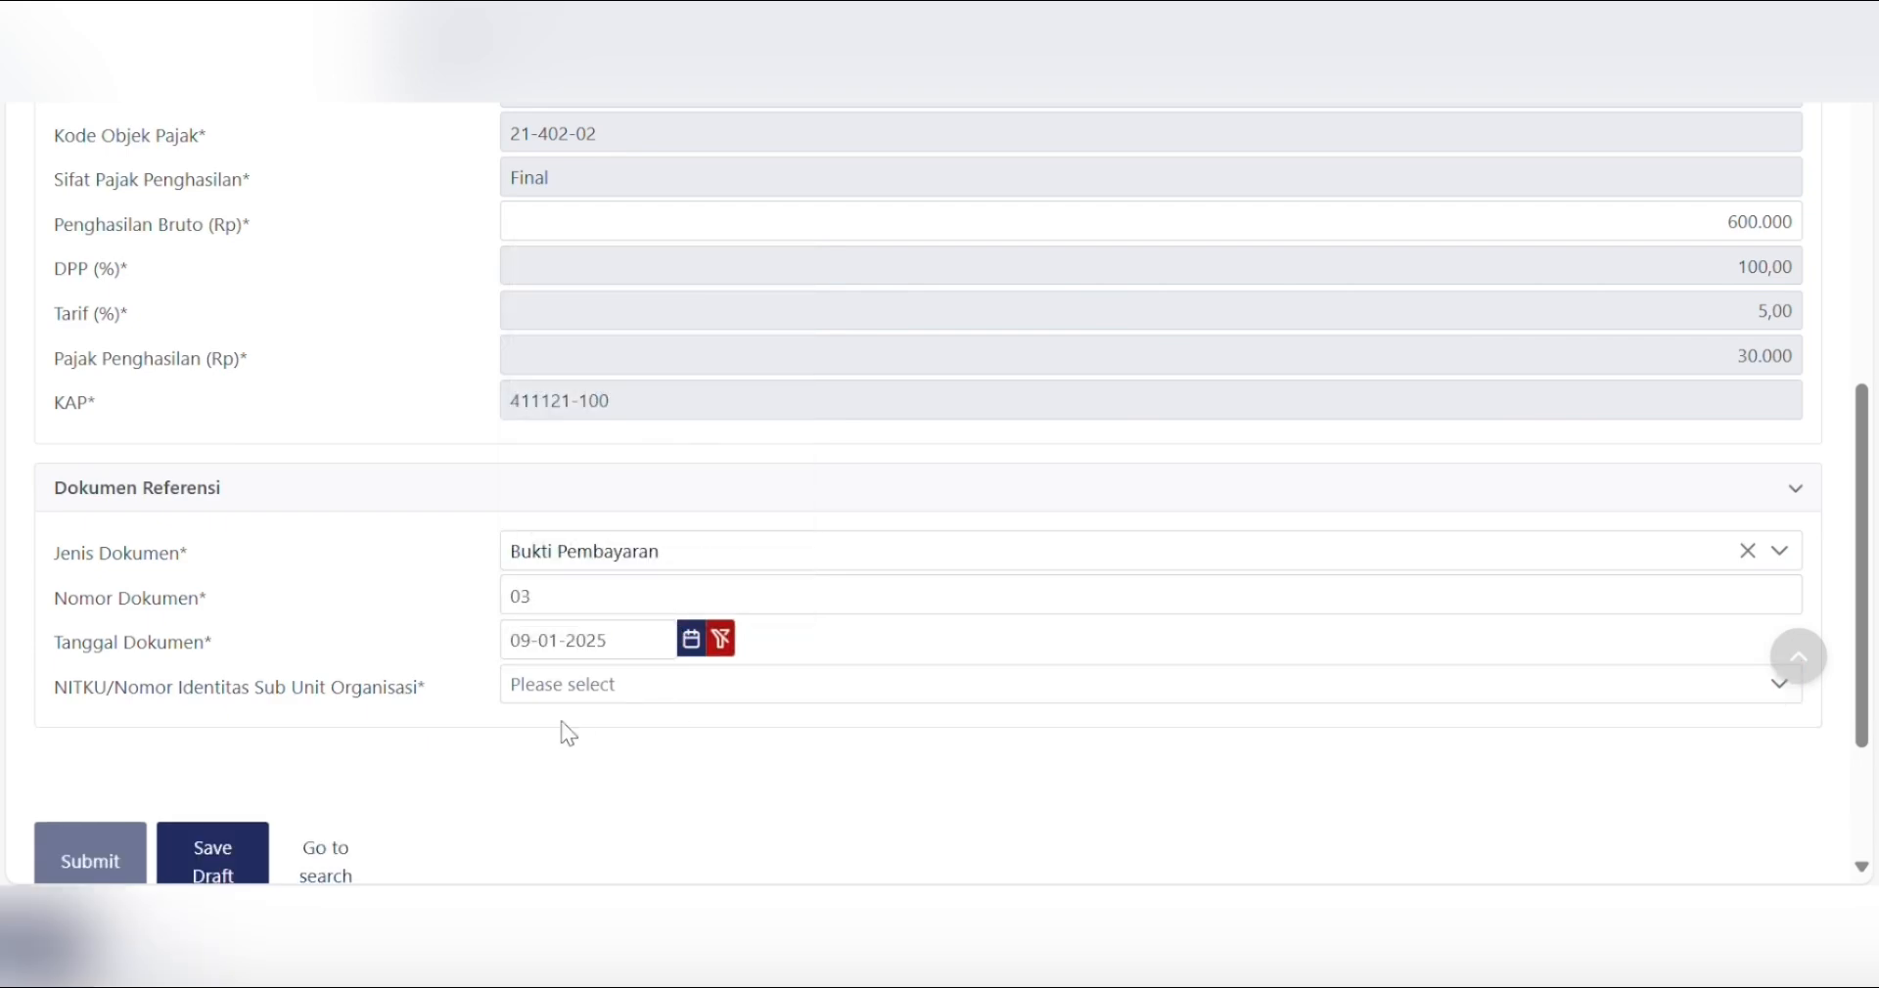
click(106, 863)
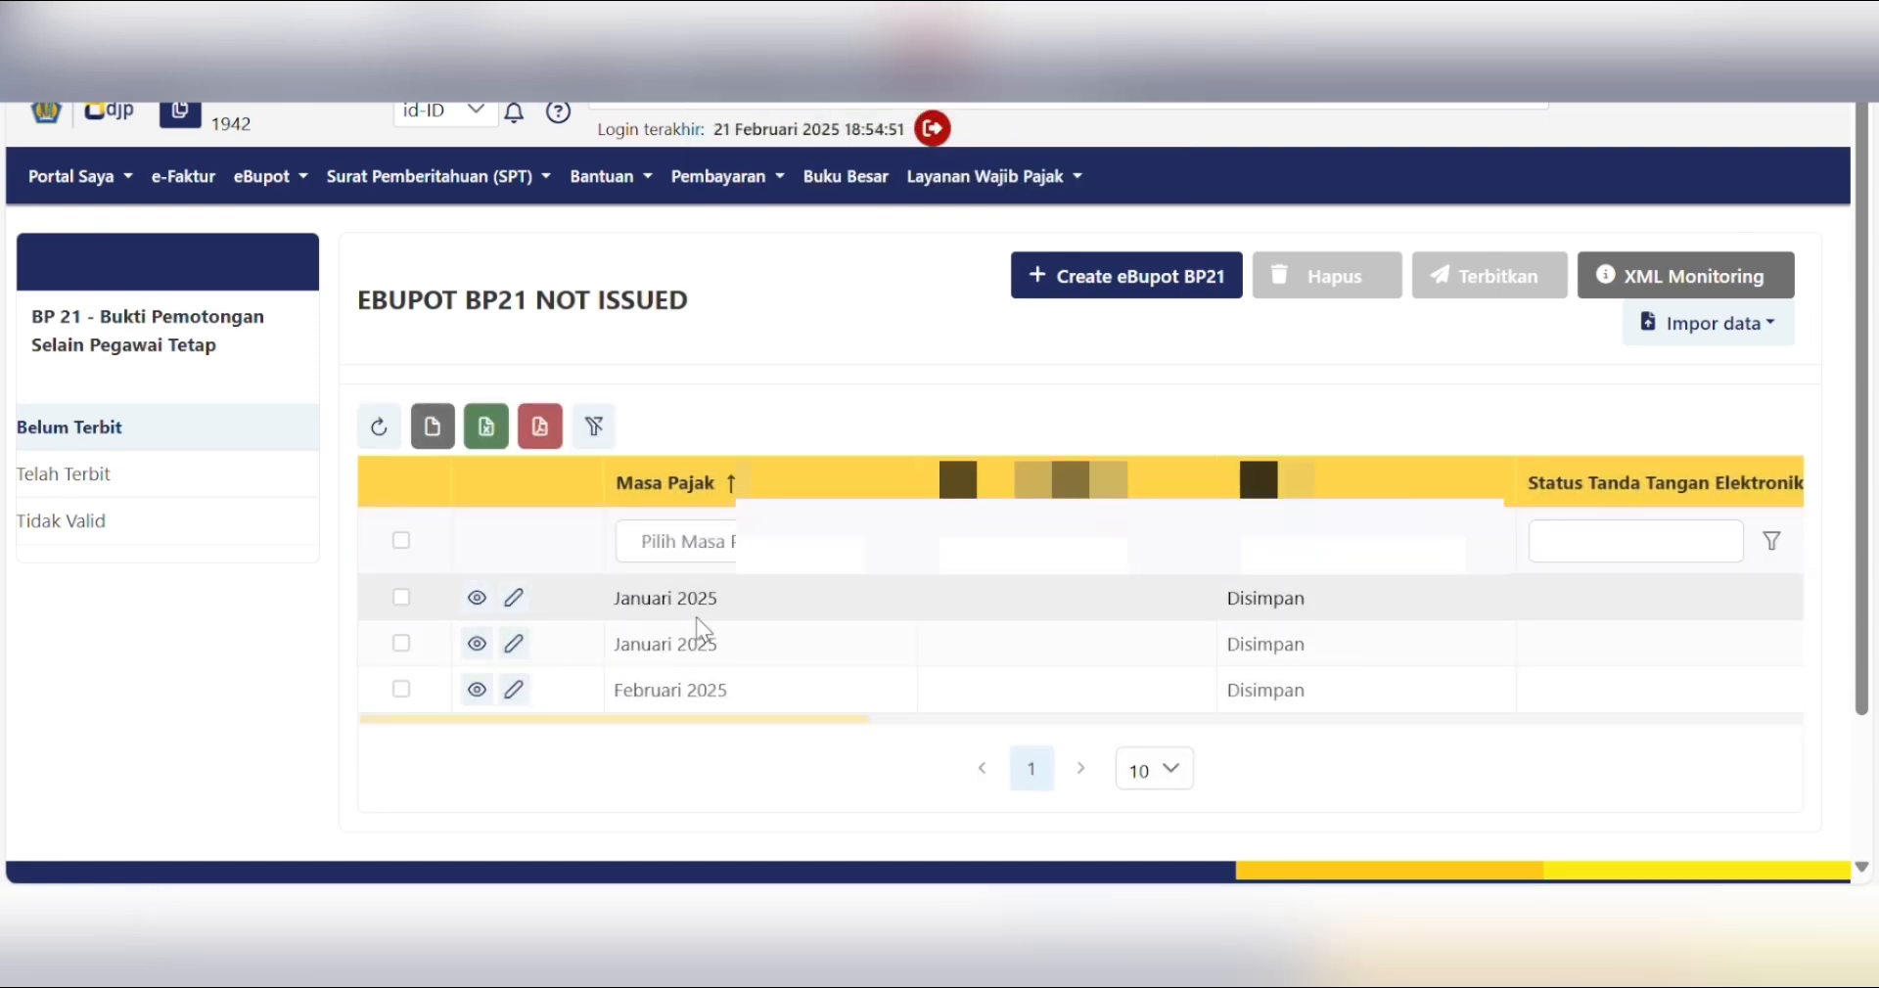
- Mark both Januari 2025 slips and issue them, signing with the account passphrase
click(402, 597)
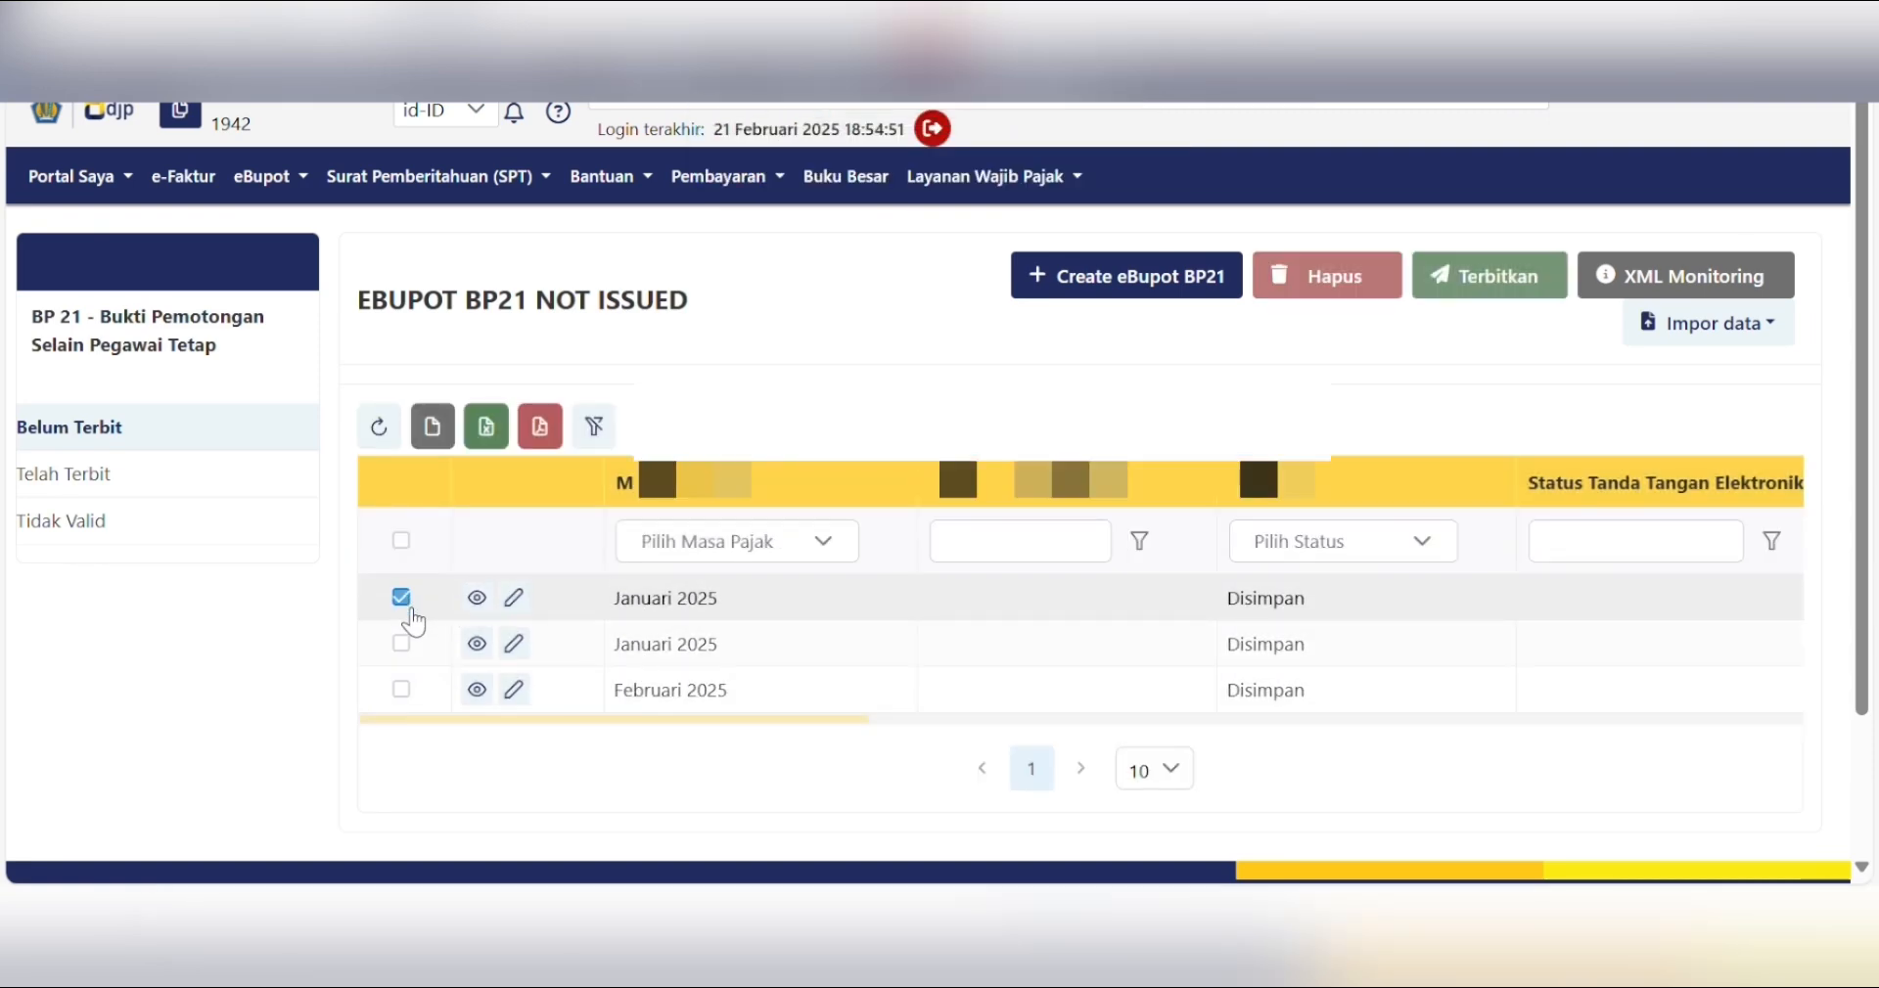
click(402, 644)
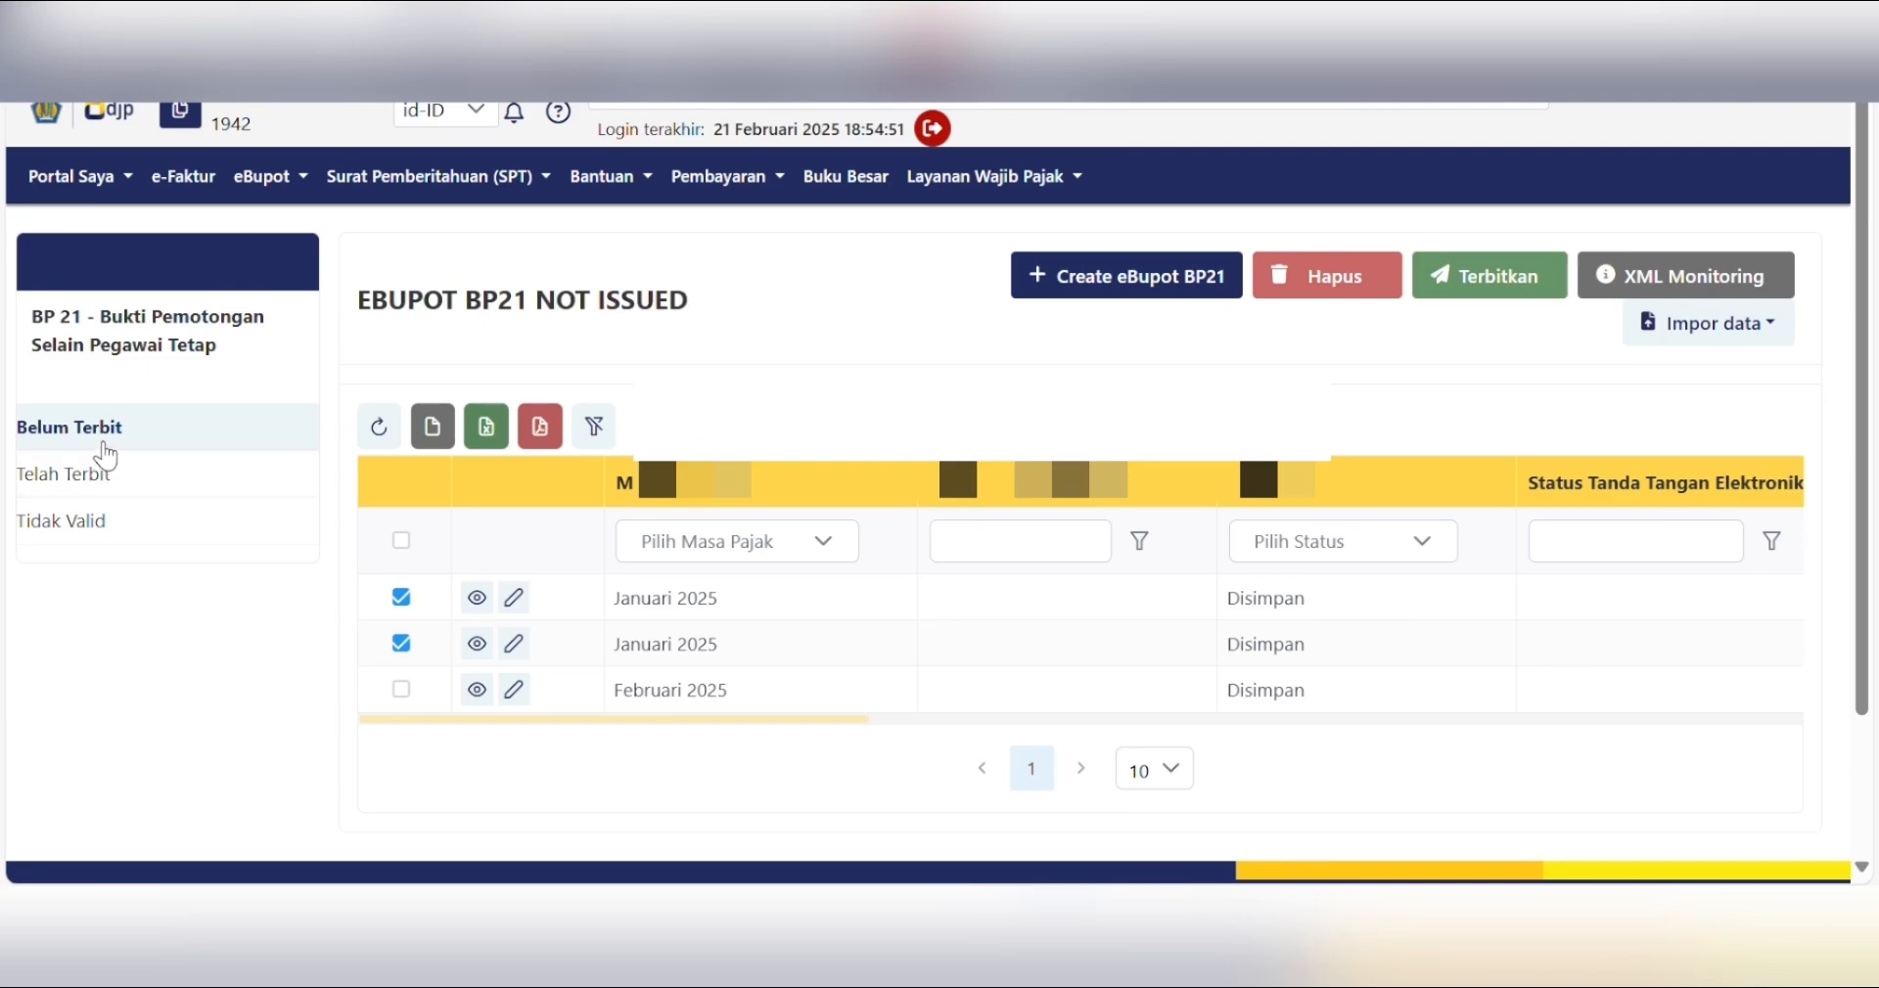
click(1507, 276)
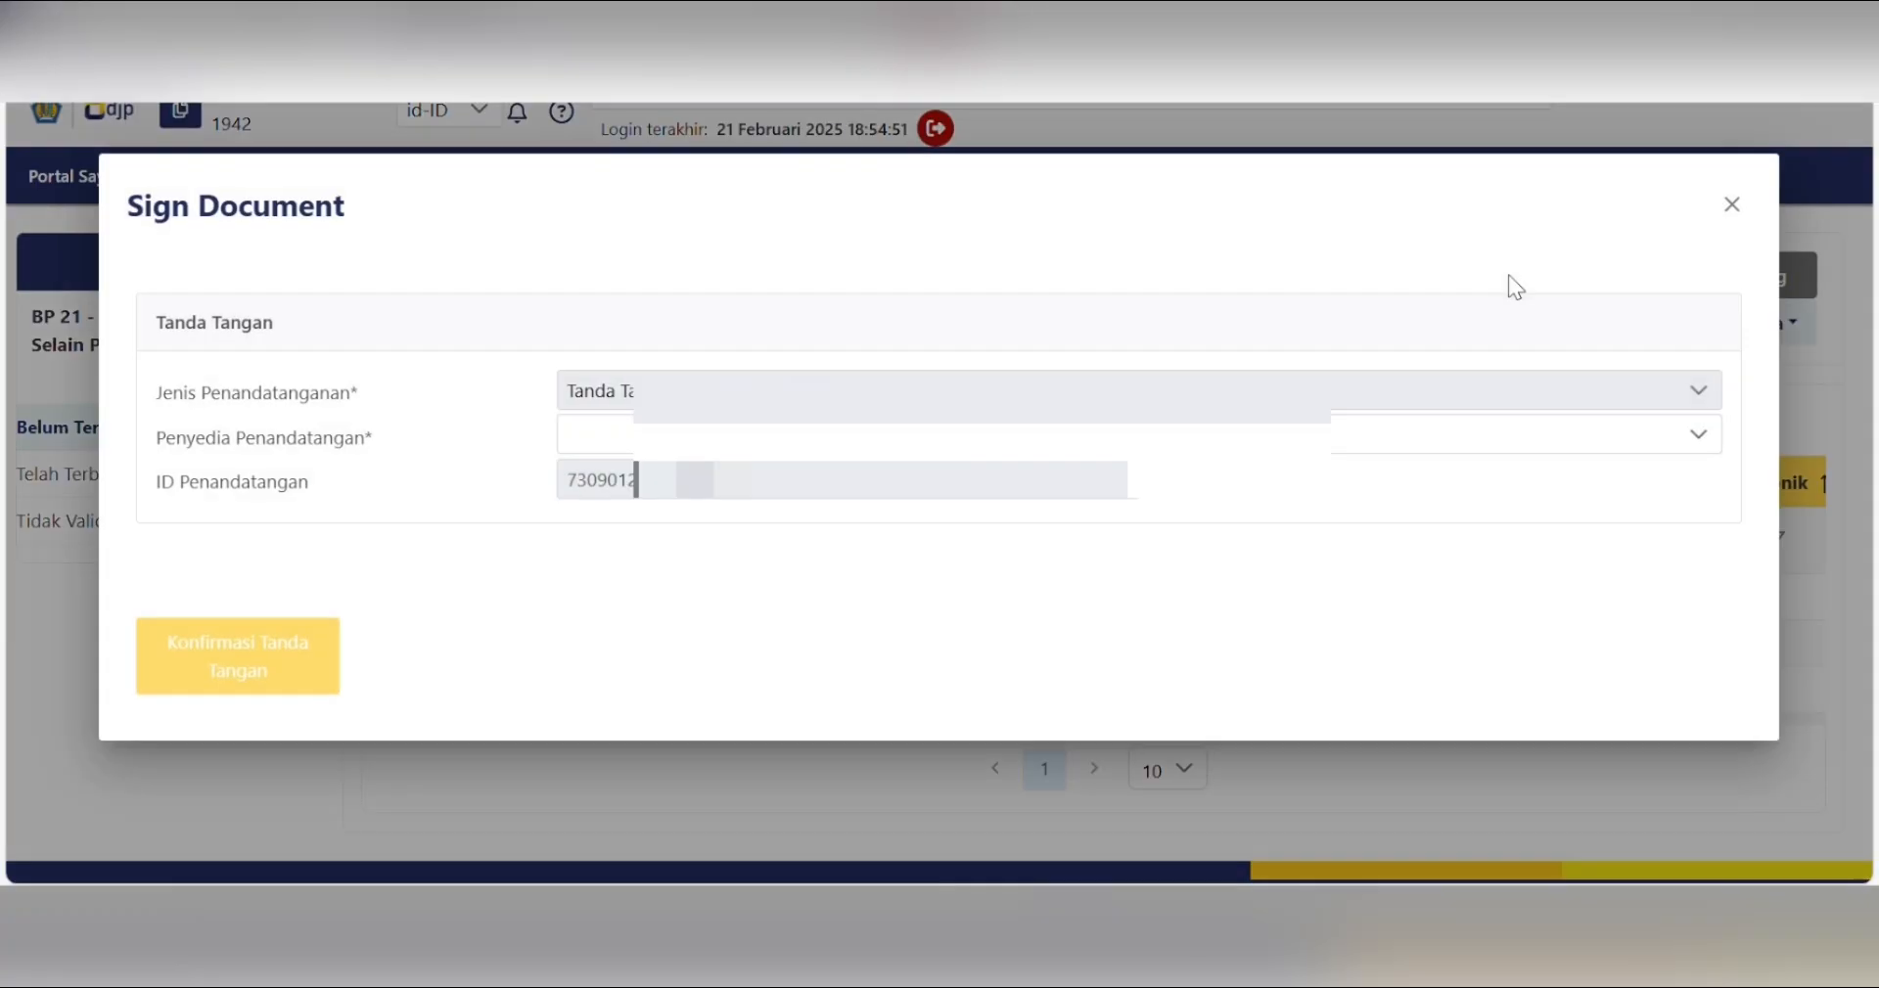
click(654, 519)
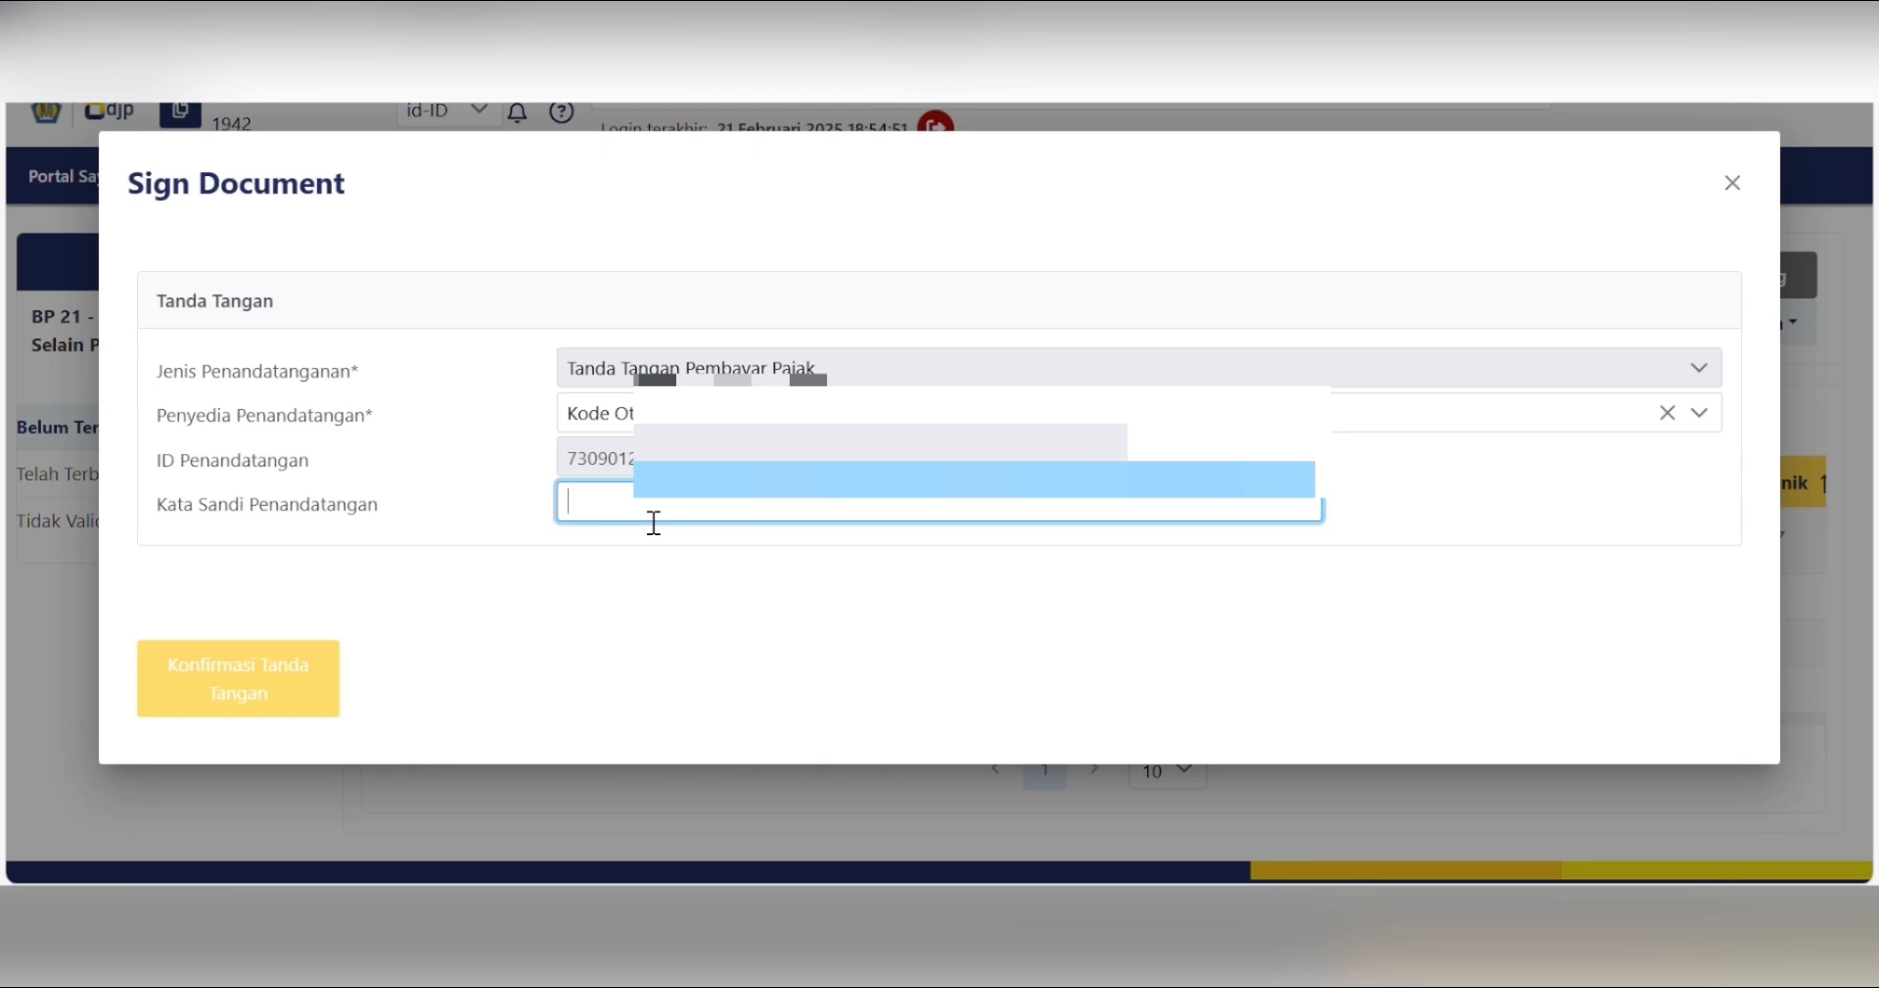
text(•••••••••)
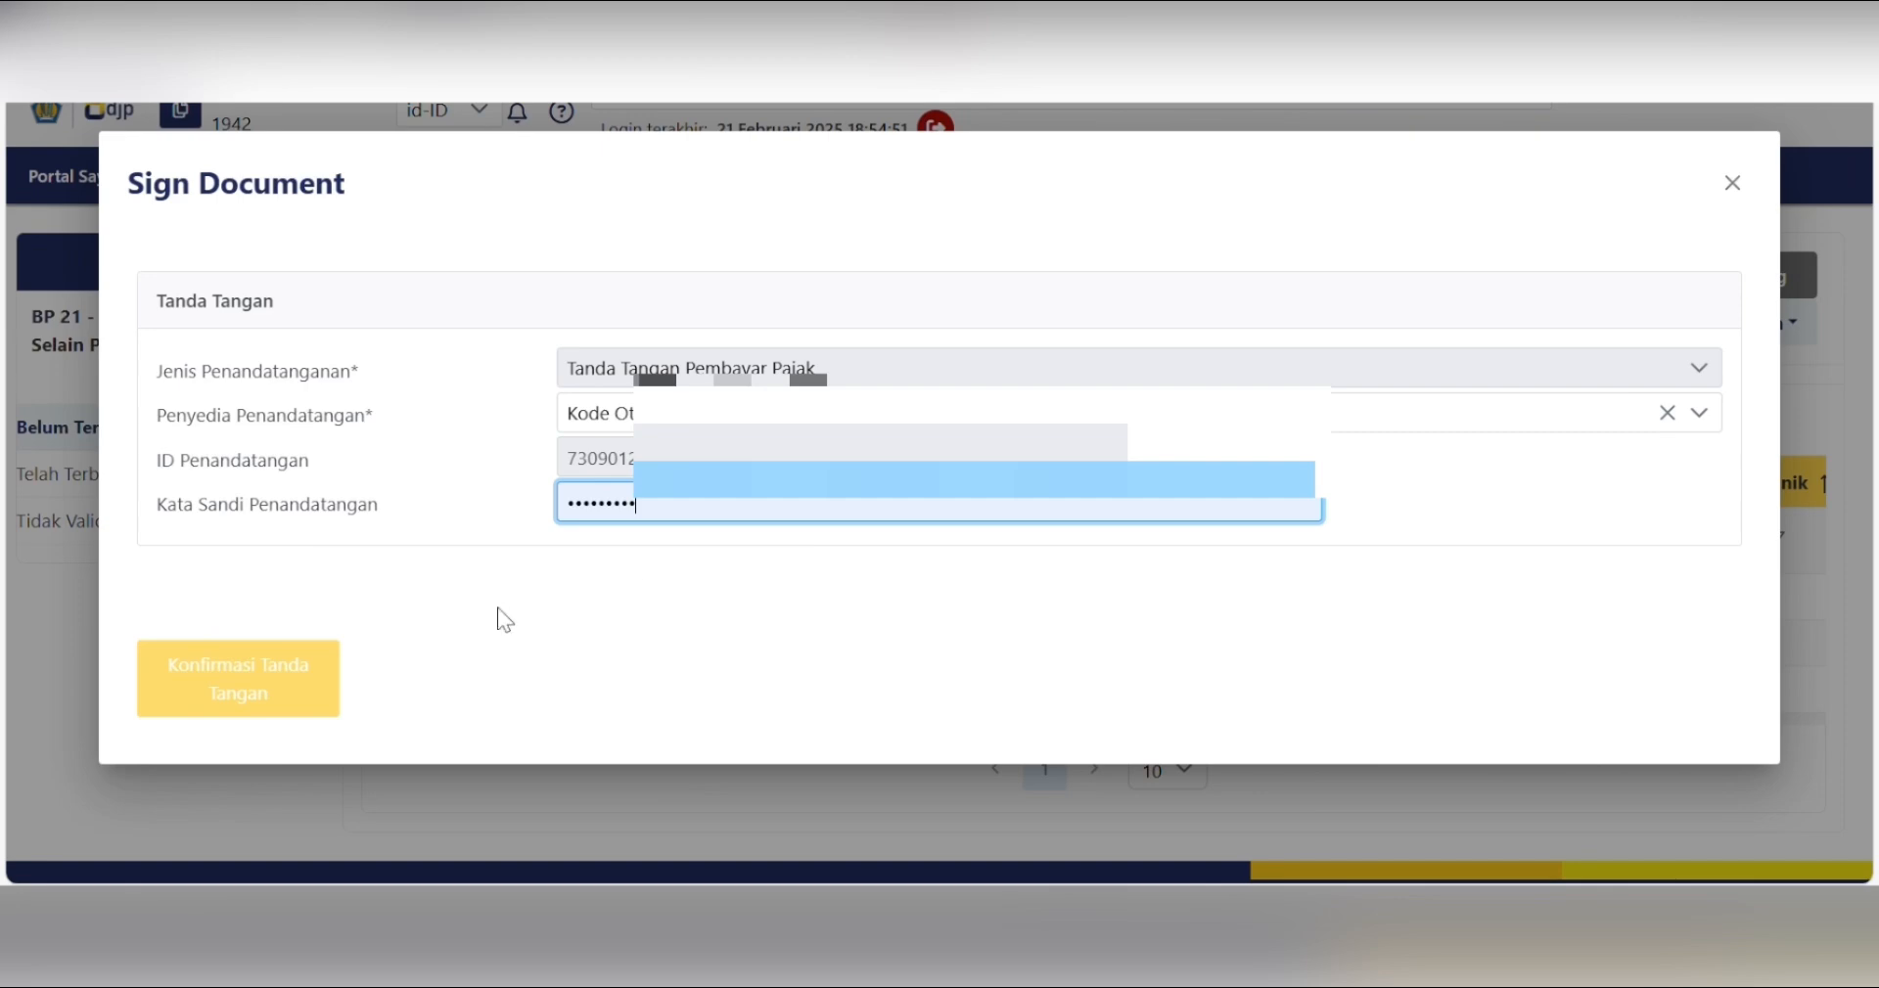
click(269, 682)
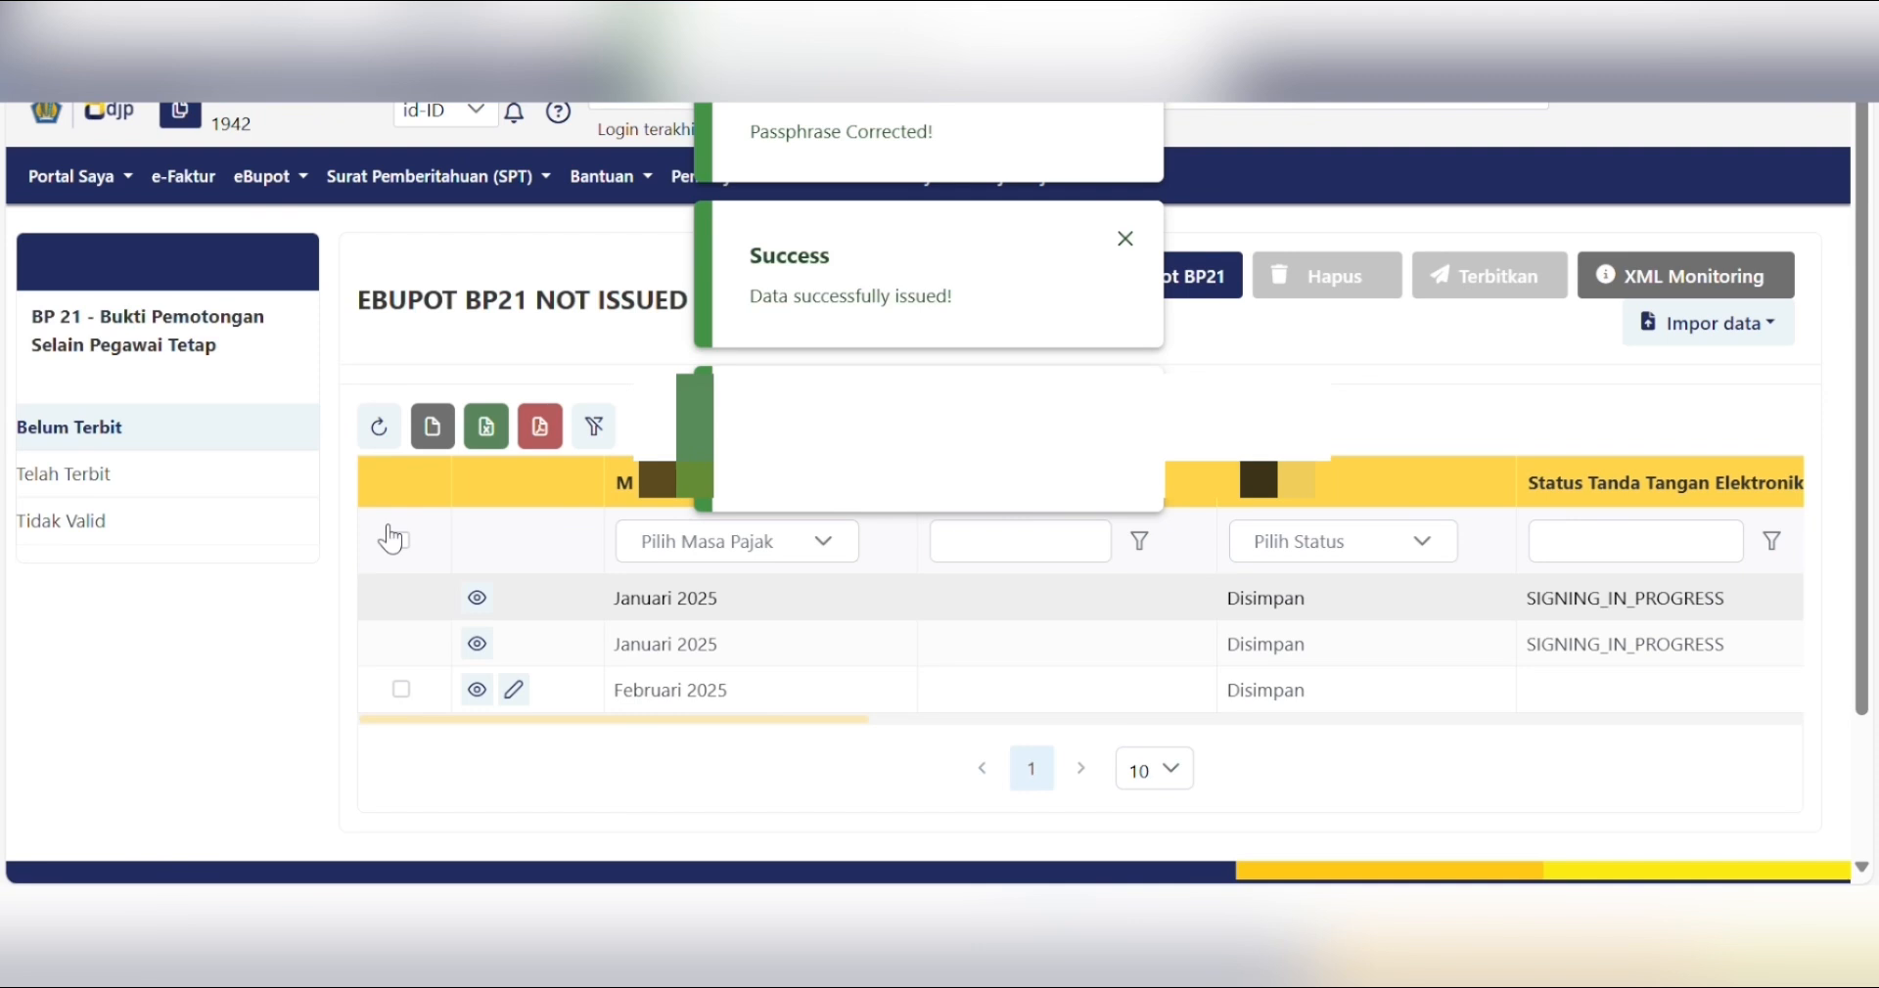
click(378, 427)
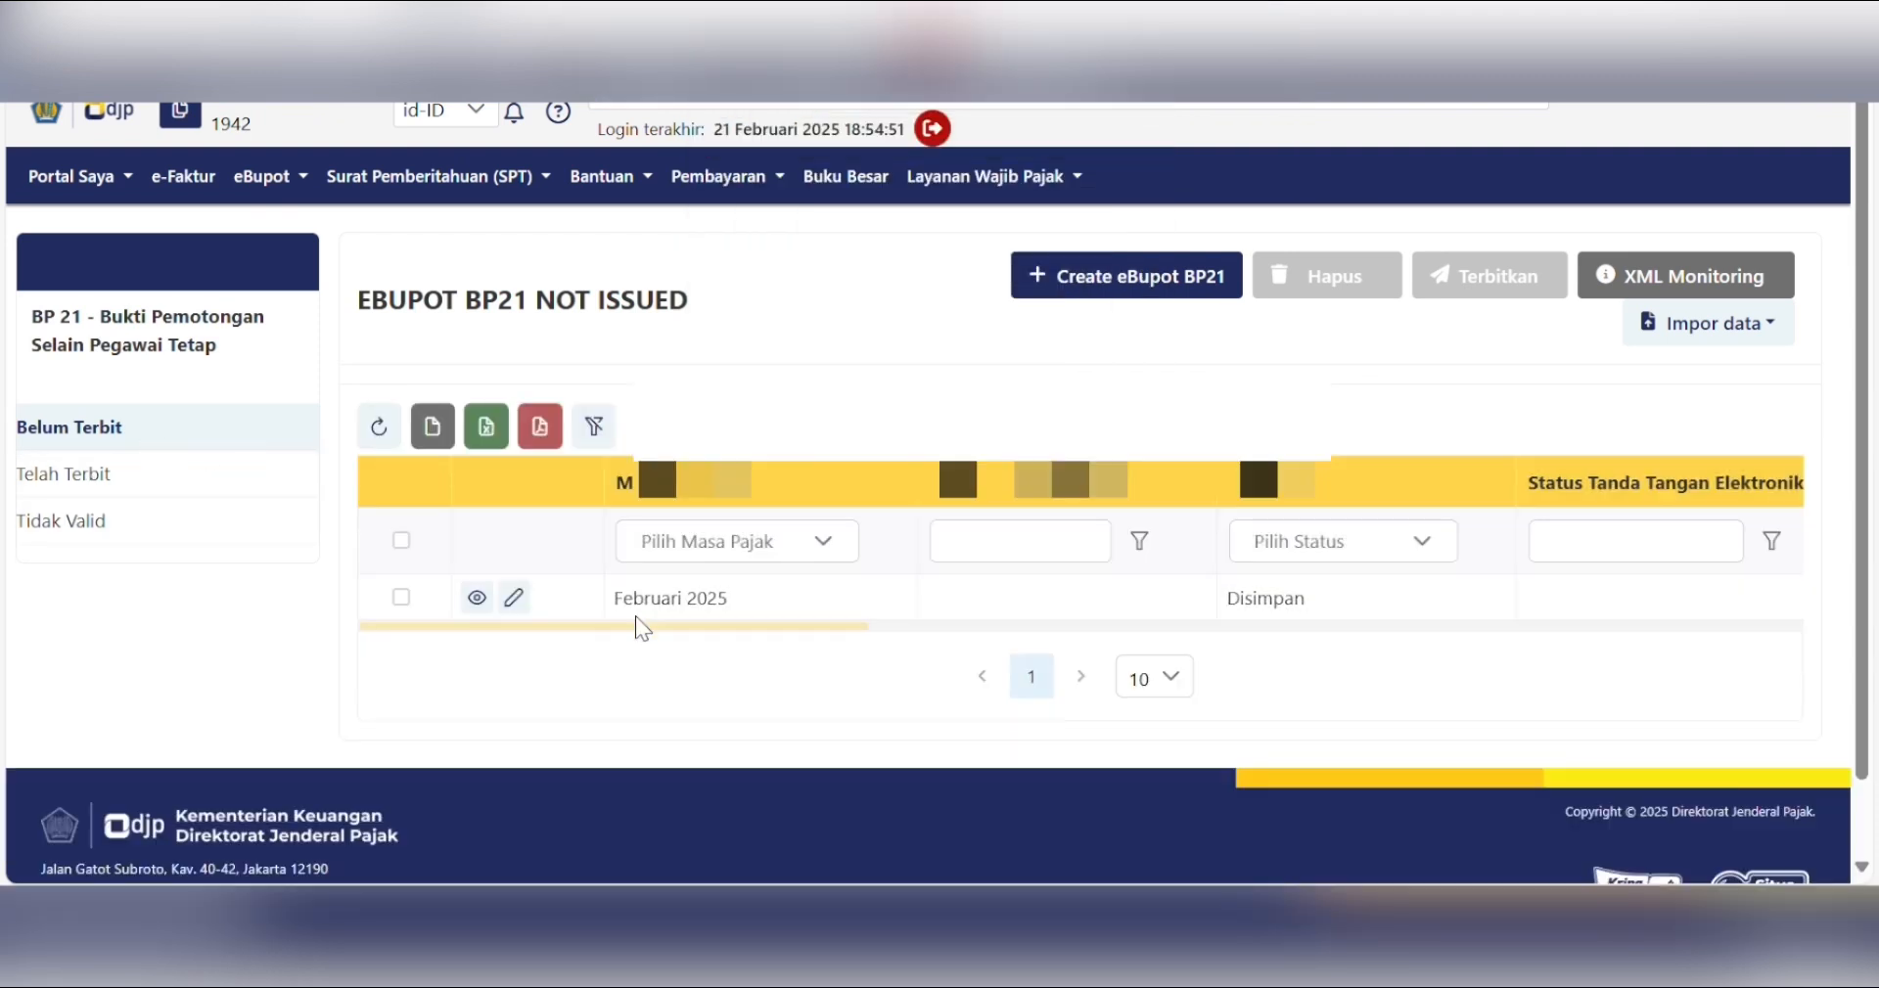
click(83, 487)
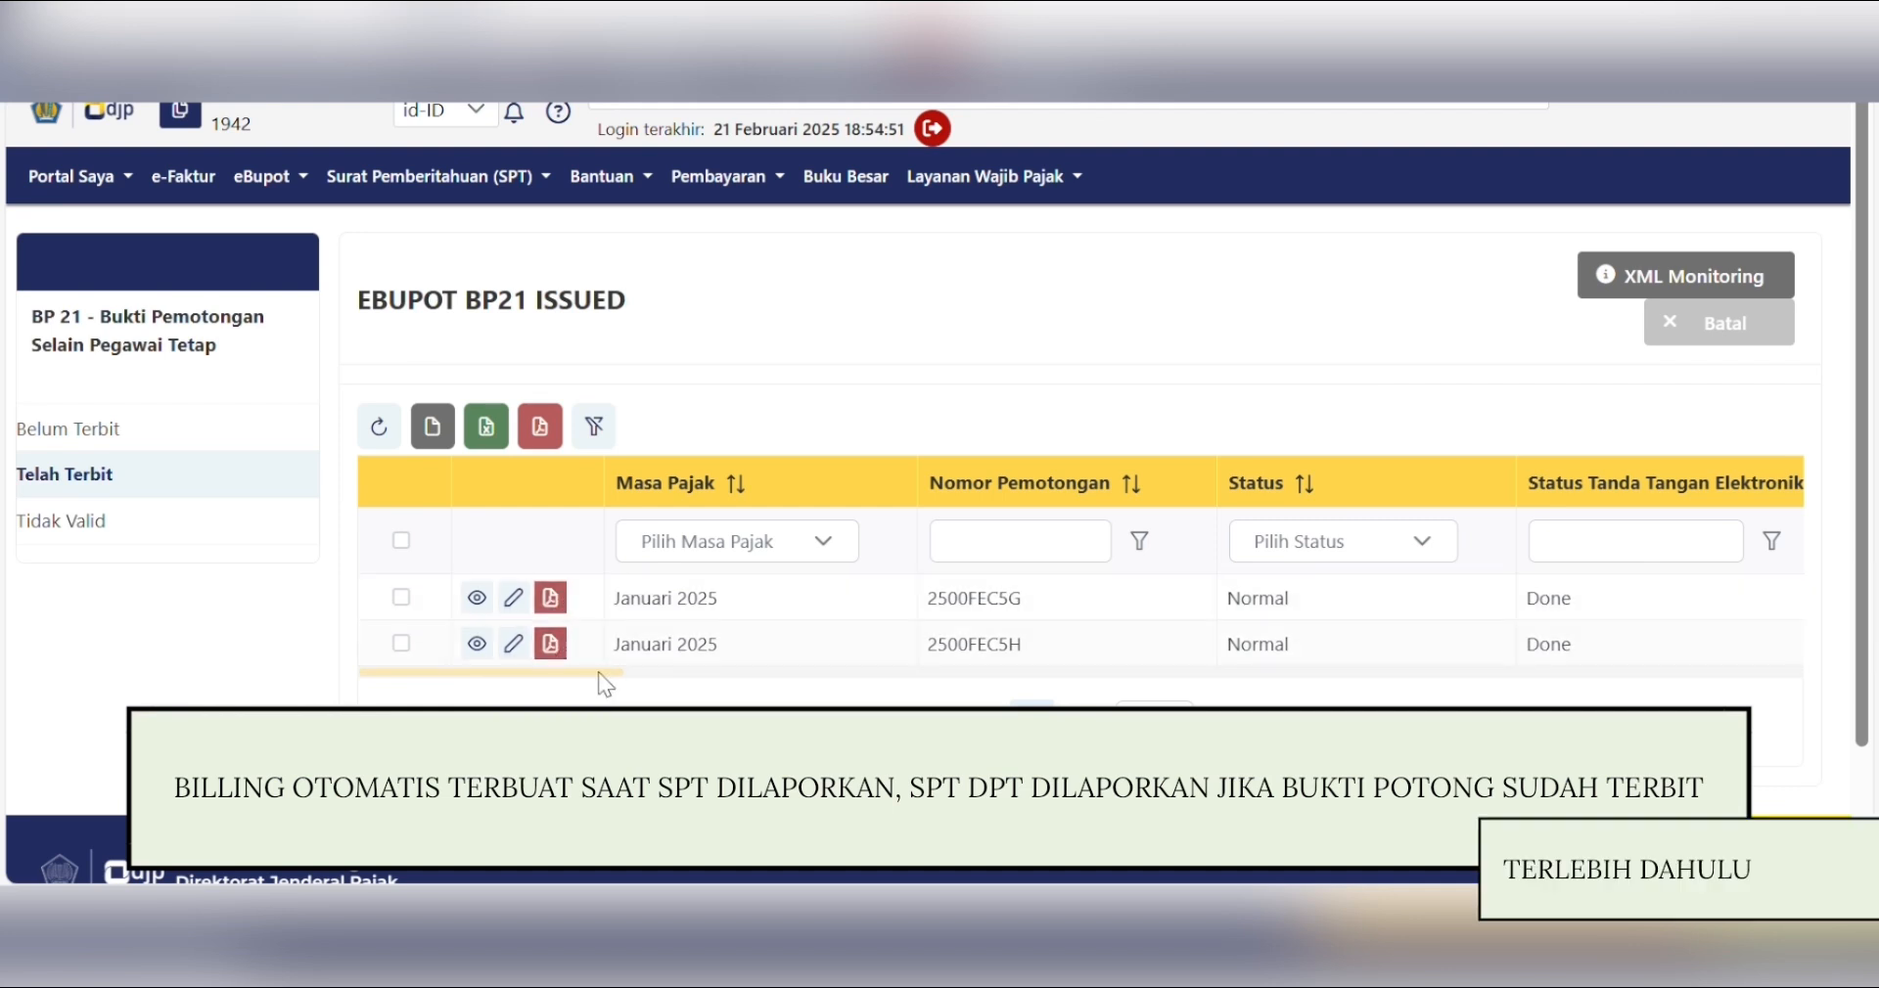
mouse_move(598, 671)
mouse_down()
mouse_move(636, 672)
mouse_move(602, 671)
mouse_up()
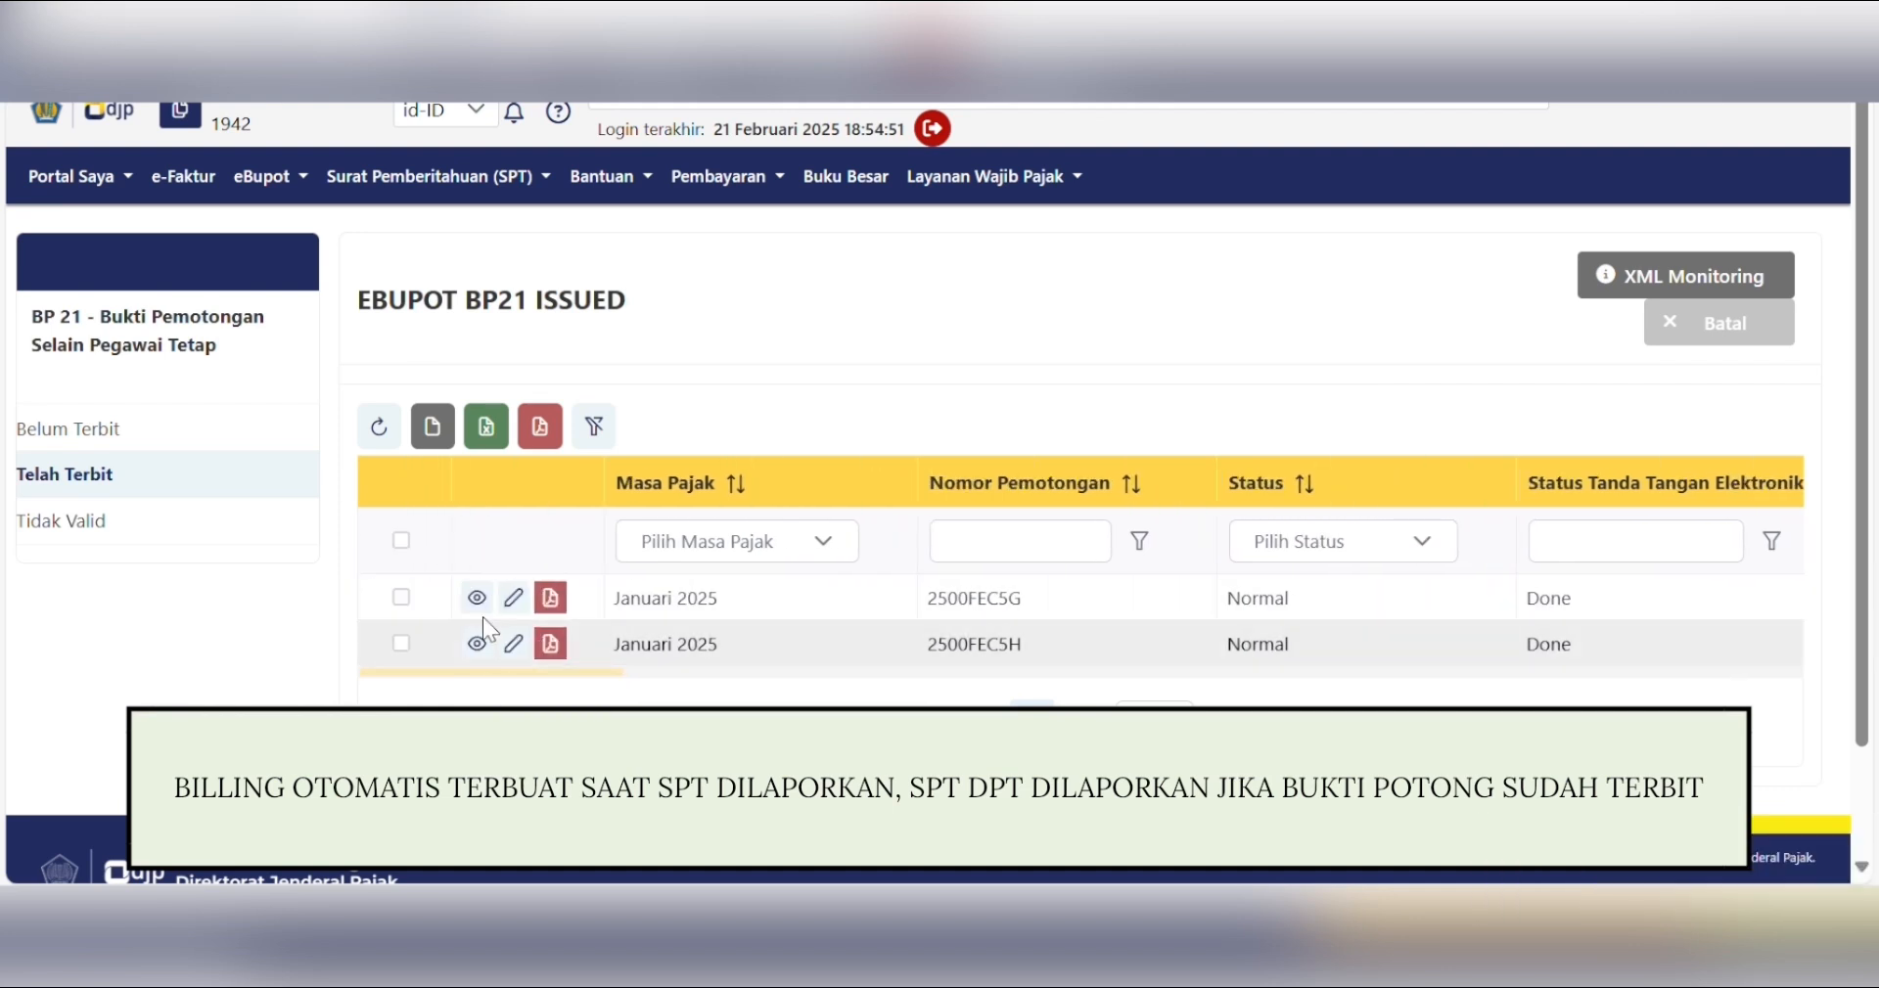